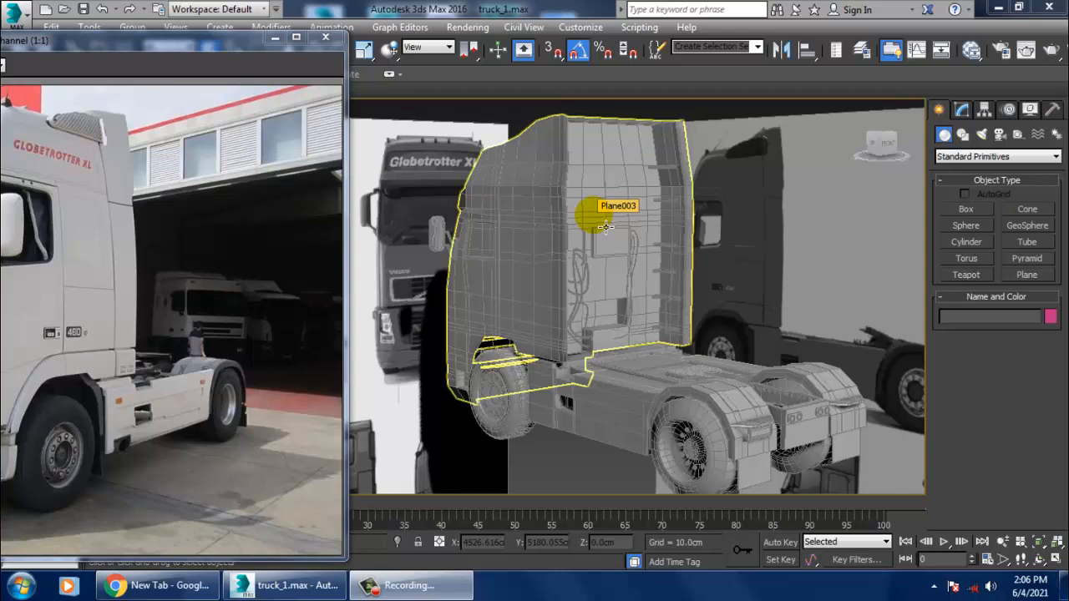
Examine the cab body mesh from the side and front against the truck reference photo, keeping the mesh selected.
click(608, 223)
alt+middle_drag(618, 219, 478, 250)
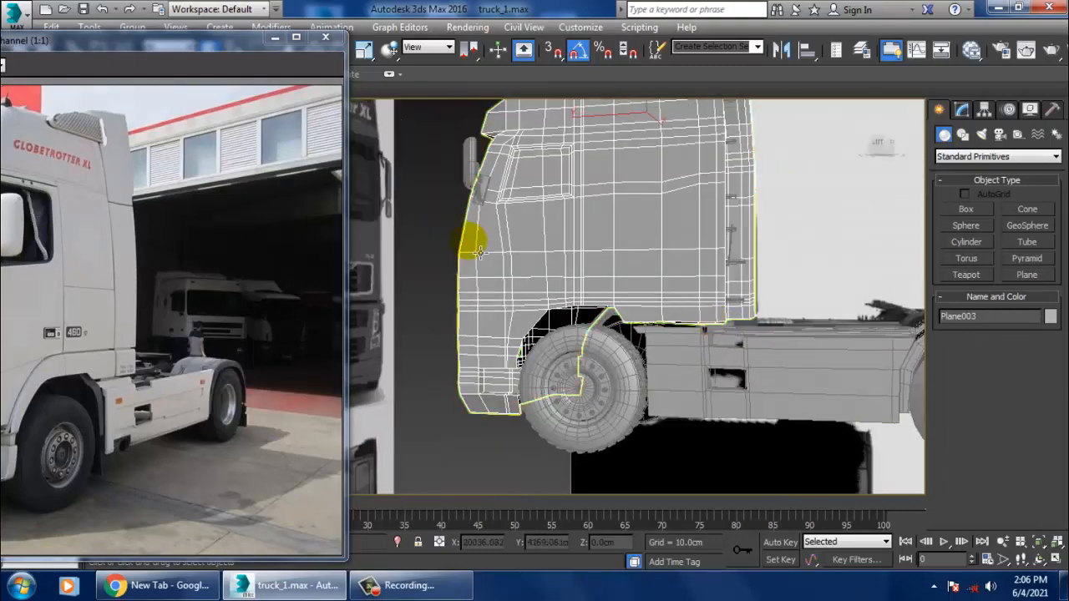
drag(224, 62, 324, 53)
alt+middle_drag(711, 275, 706, 307)
scroll(706, 307, down, 10)
alt+middle_drag(693, 351, 680, 385)
click(680, 386)
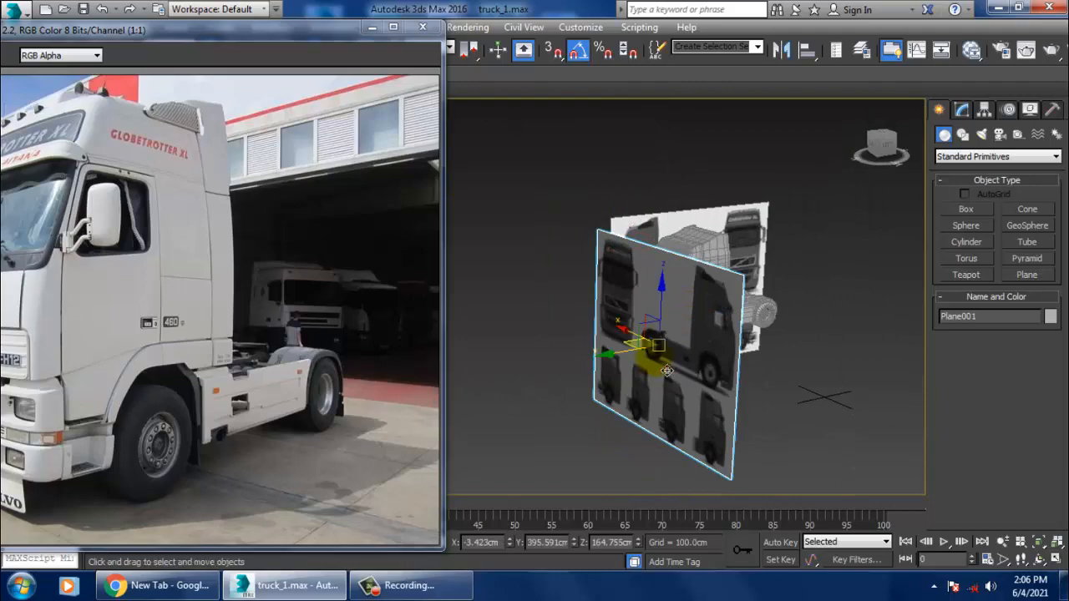
alt+middle_drag(619, 370, 777, 314)
scroll(772, 284, up, 8)
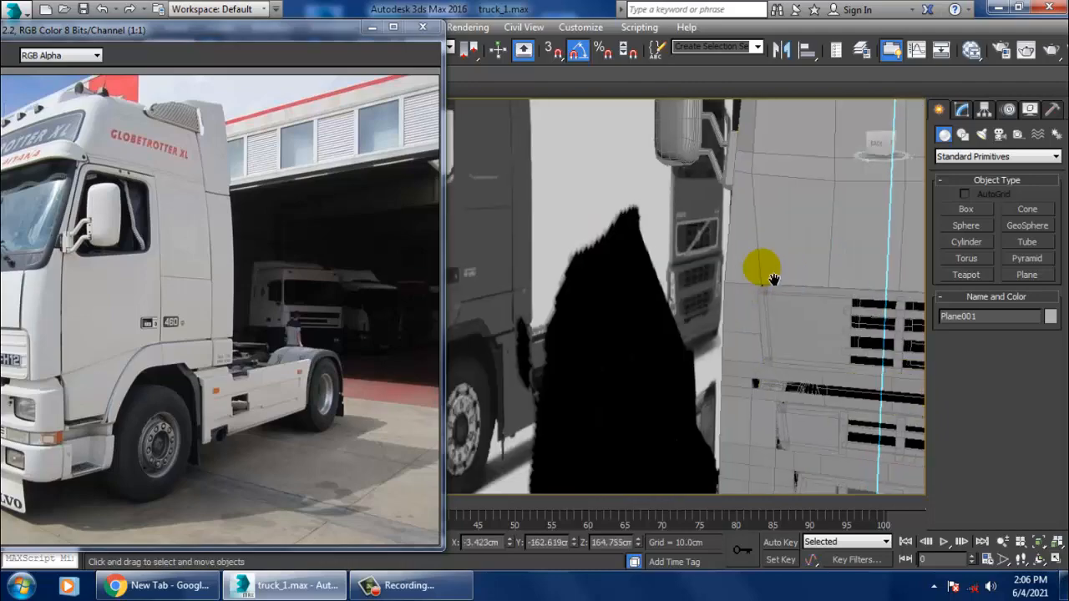
click(728, 225)
scroll(728, 225, down, 6)
alt+middle_drag(769, 210, 673, 301)
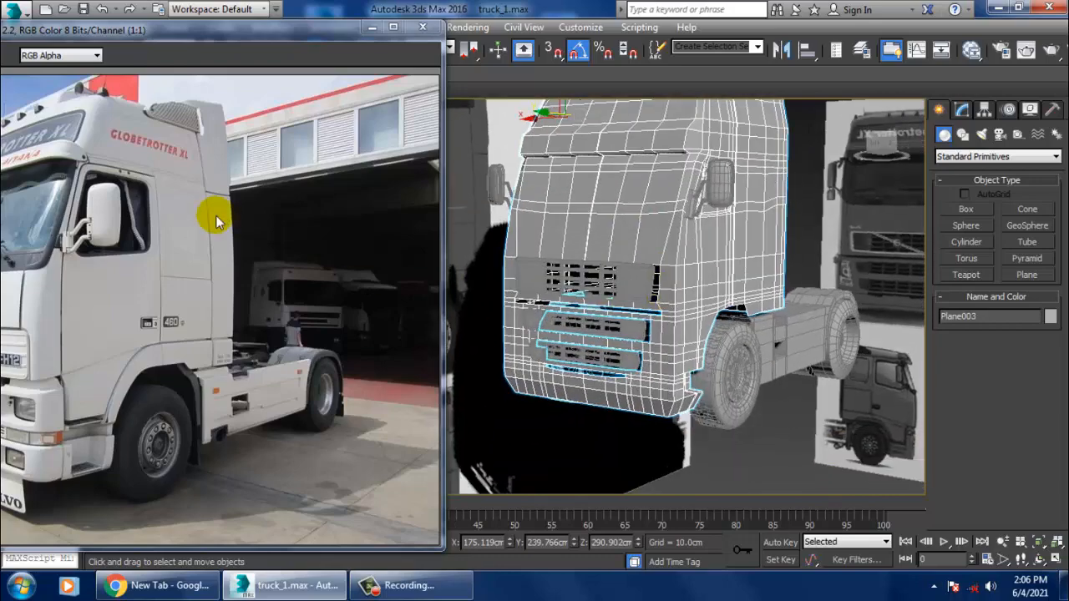
scroll(677, 338, up, 8)
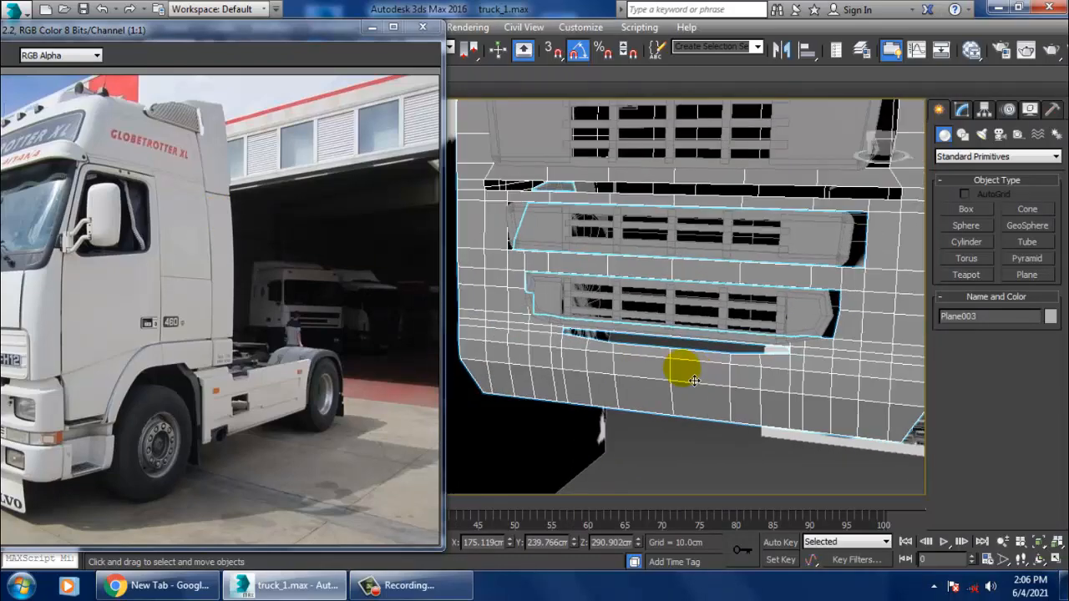
alt+middle_drag(799, 382, 721, 266)
scroll(769, 372, down, 8)
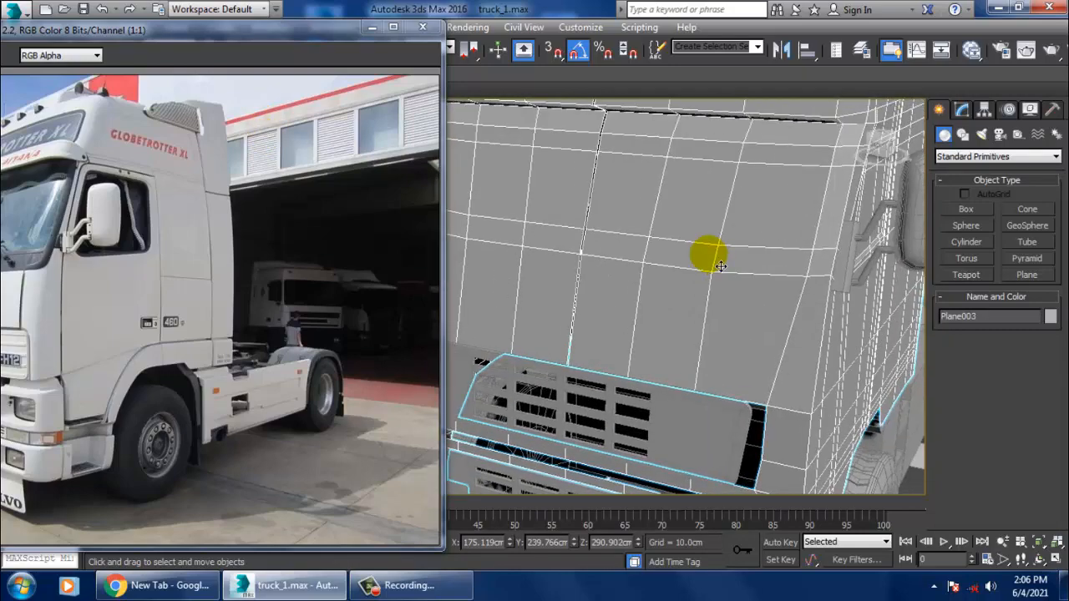
Enter polygon editing on the cab body and select nine polygons of the windshield area, down to the grille.
click(963, 111)
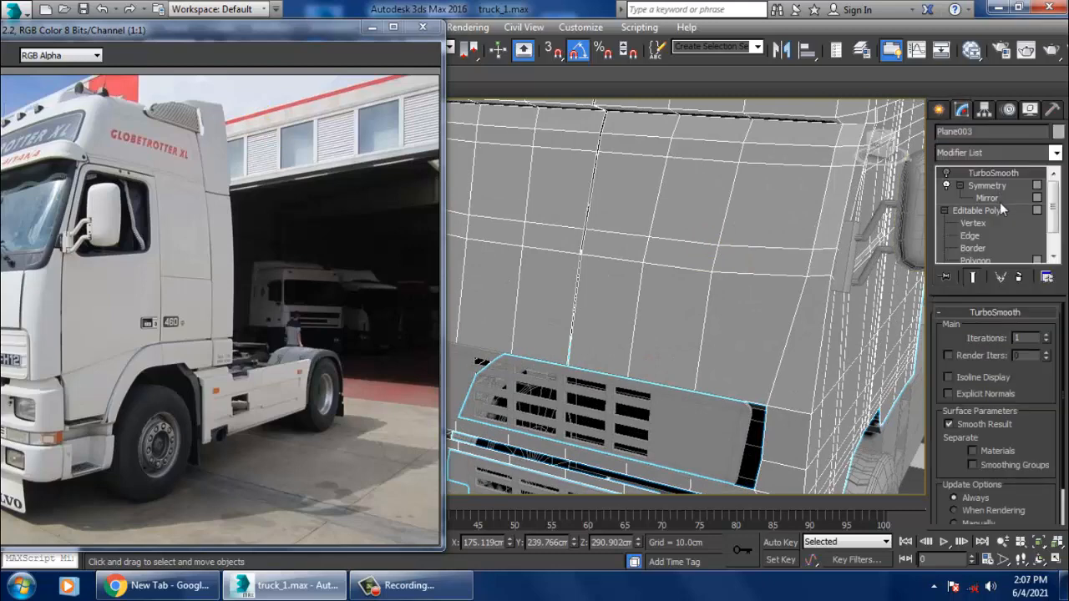
click(976, 261)
alt+middle_drag(668, 275, 725, 299)
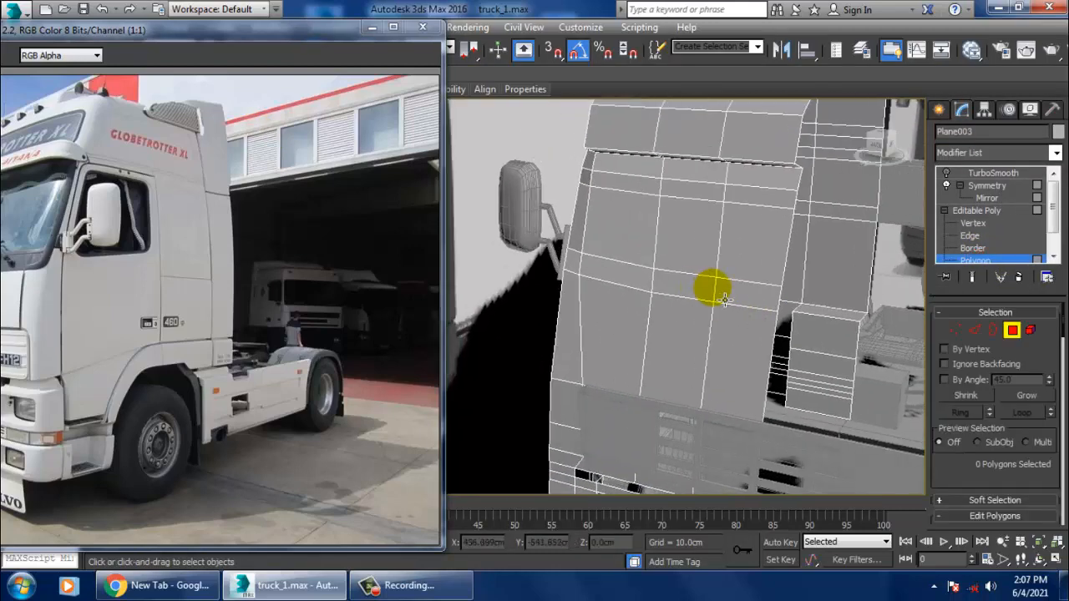
click(764, 247)
ctrl+click(622, 225)
ctrl+click(689, 208)
ctrl+click(681, 284)
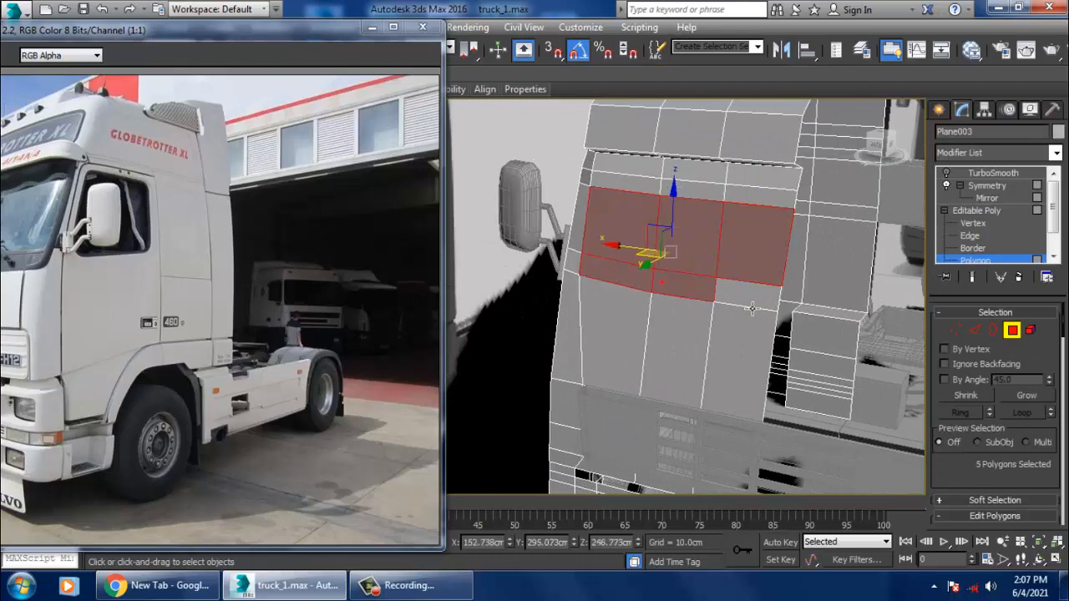
ctrl+click(751, 309)
ctrl+click(761, 344)
ctrl+click(709, 350)
ctrl+click(637, 341)
scroll(752, 354, down, 5)
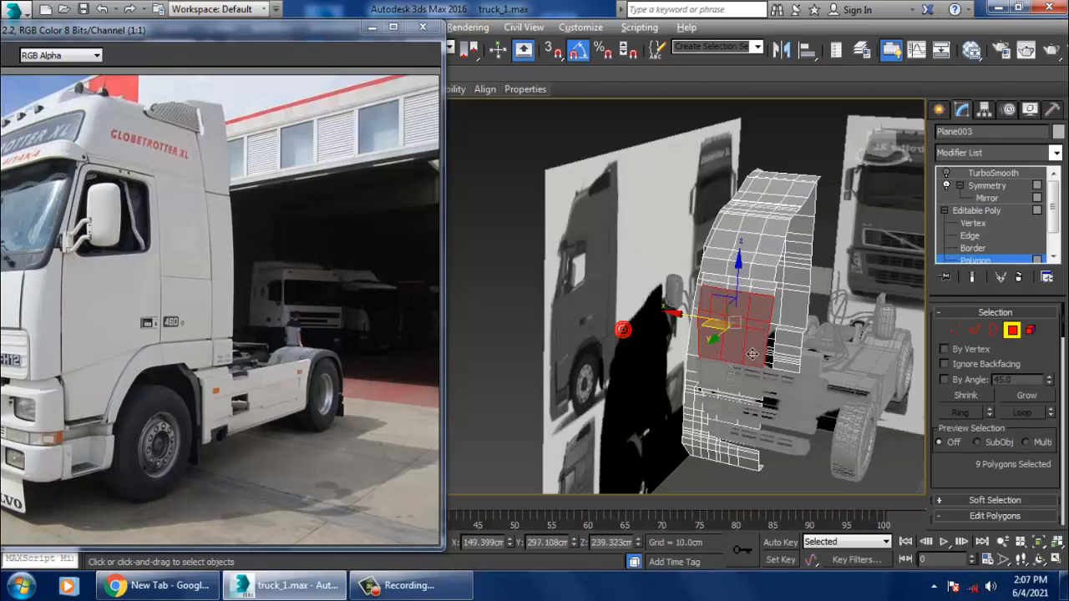
Compare the windshield area with the enlarged reference photo and the front view of the blueprint.
alt+middle_drag(752, 354, 761, 338)
drag(237, 38, 359, 26)
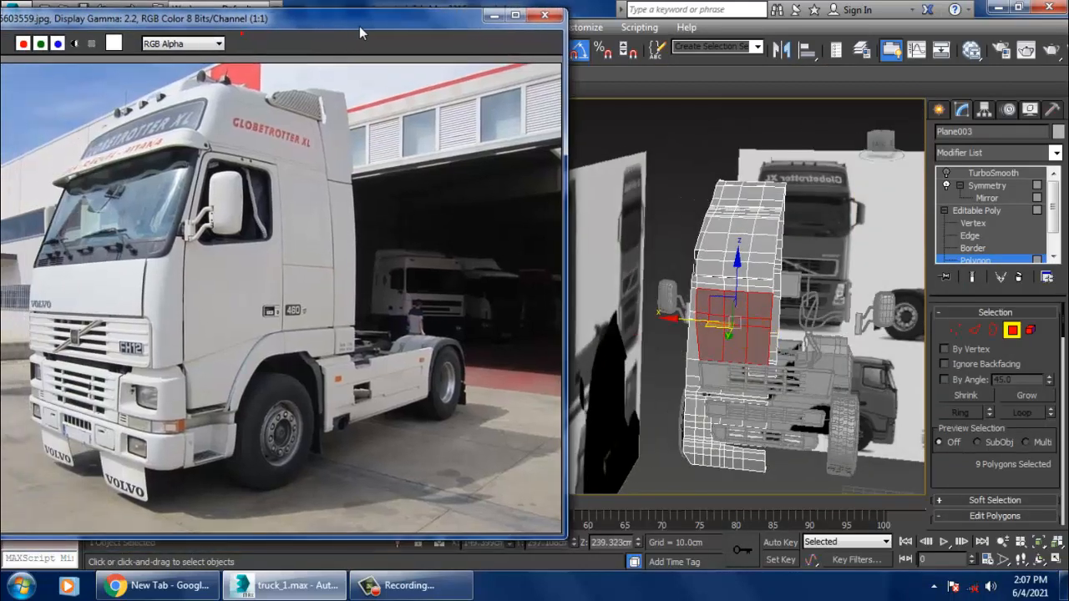
key(alt+w)
middle_drag(847, 225, 812, 405)
key(alt+w)
scroll(799, 348, down, 6)
mouse_move(799, 346)
middle_down()
mouse_move(811, 382)
mouse_move(817, 269)
middle_up()
scroll(811, 382, down, 2)
key(F3)
scroll(819, 275, up, 4)
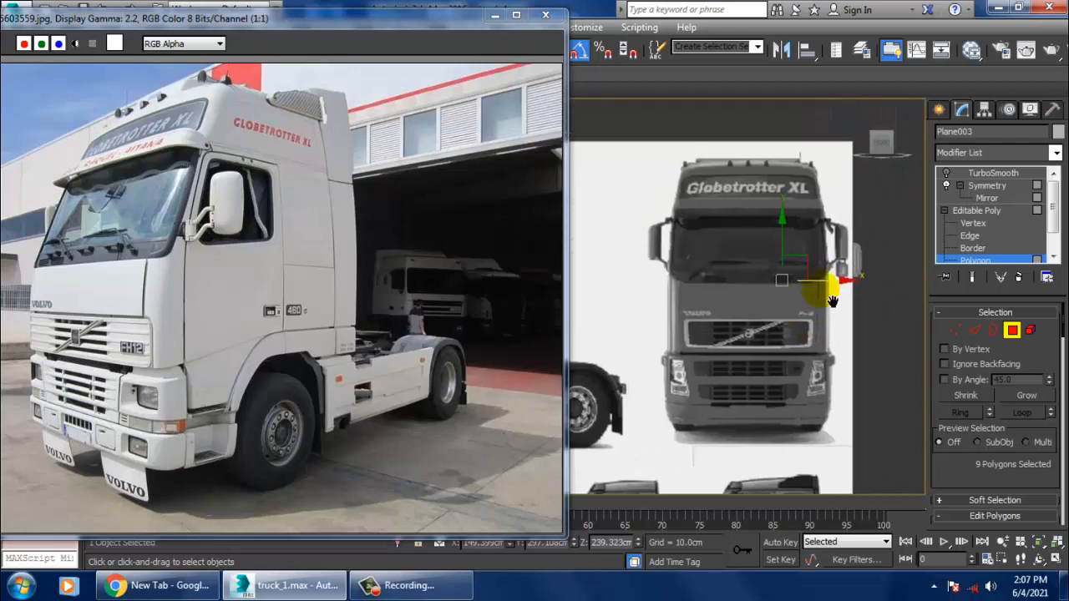
key(F3)
key(F3)
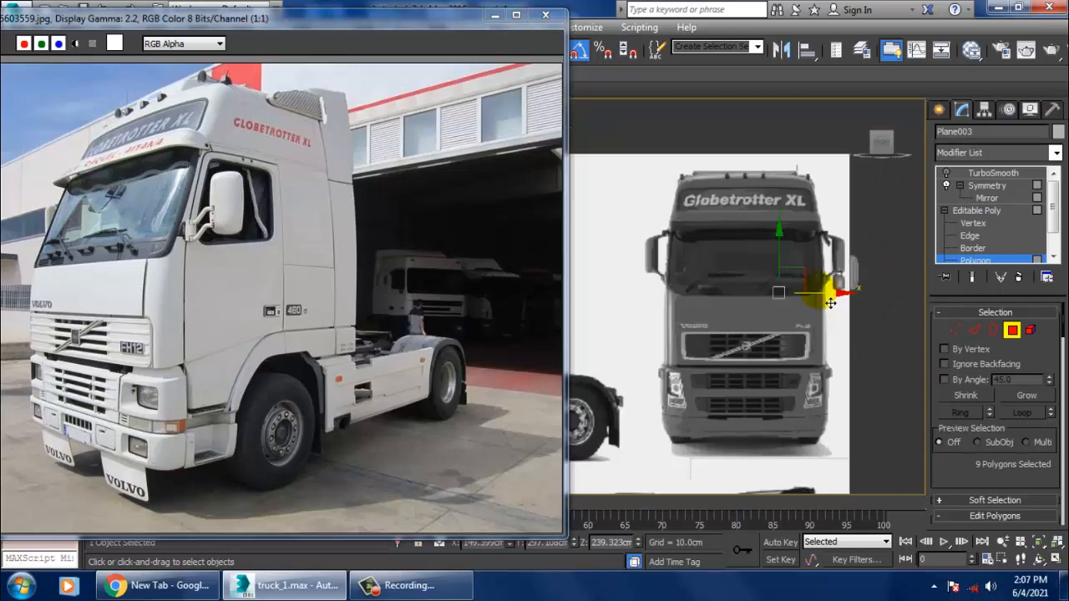
key(alt+w)
key(alt+w)
scroll(770, 317, up, 6)
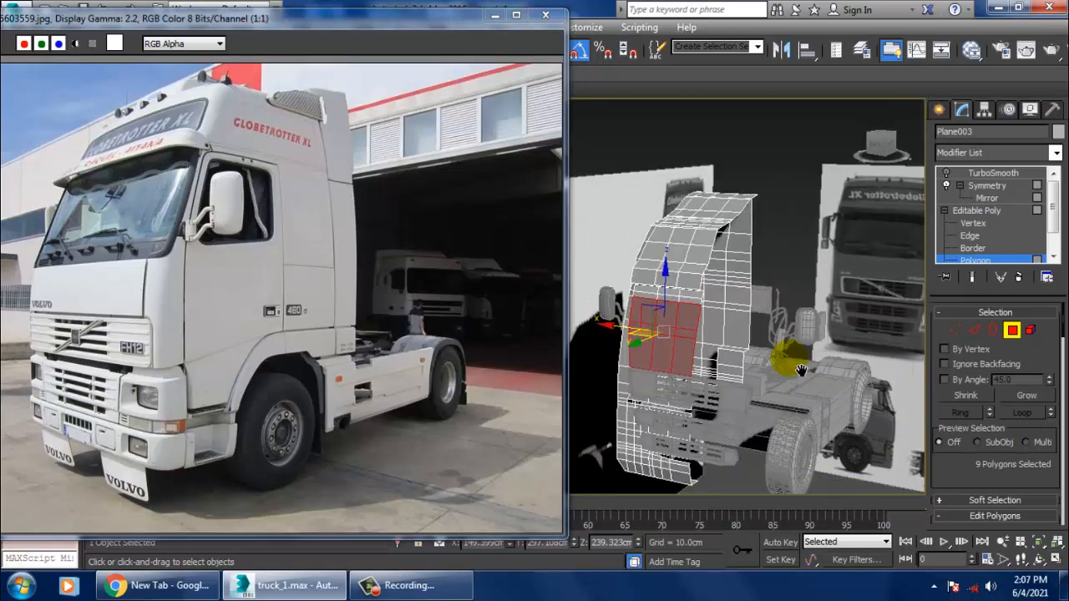
Try a fresh selection of the windshield polygons, starting from the narrow rows directly beneath the sun visor.
alt+middle_drag(771, 317, 842, 278)
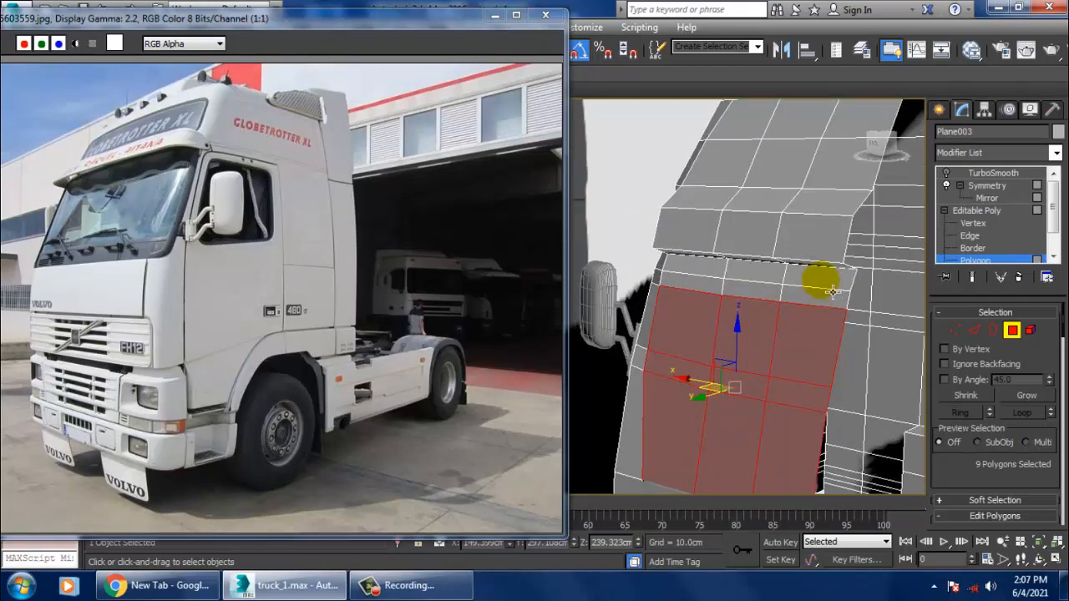
click(832, 290)
click(842, 313)
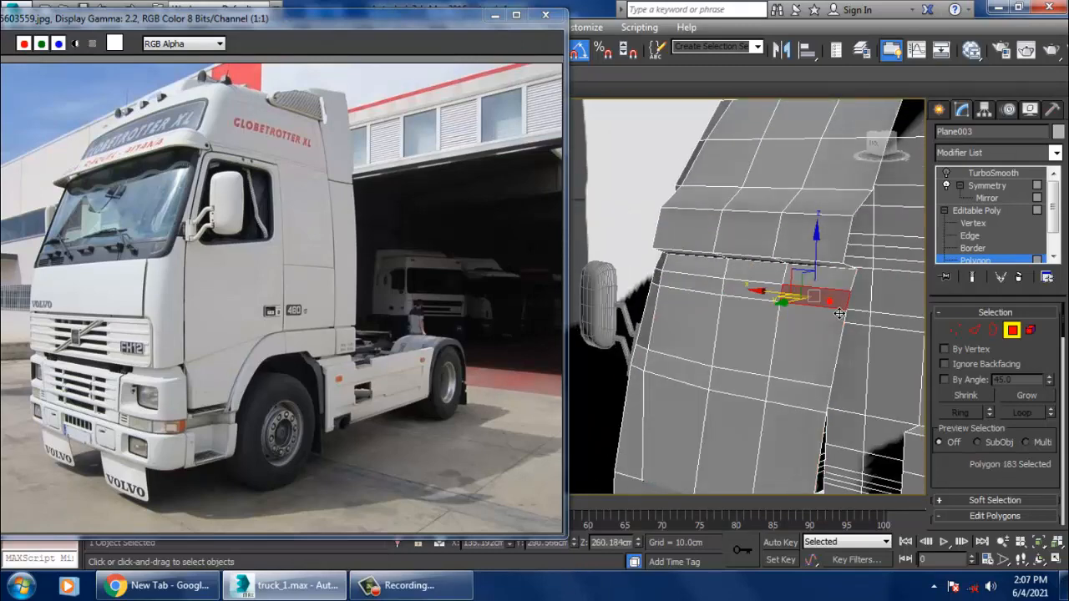
ctrl+click(839, 289)
ctrl+click(763, 284)
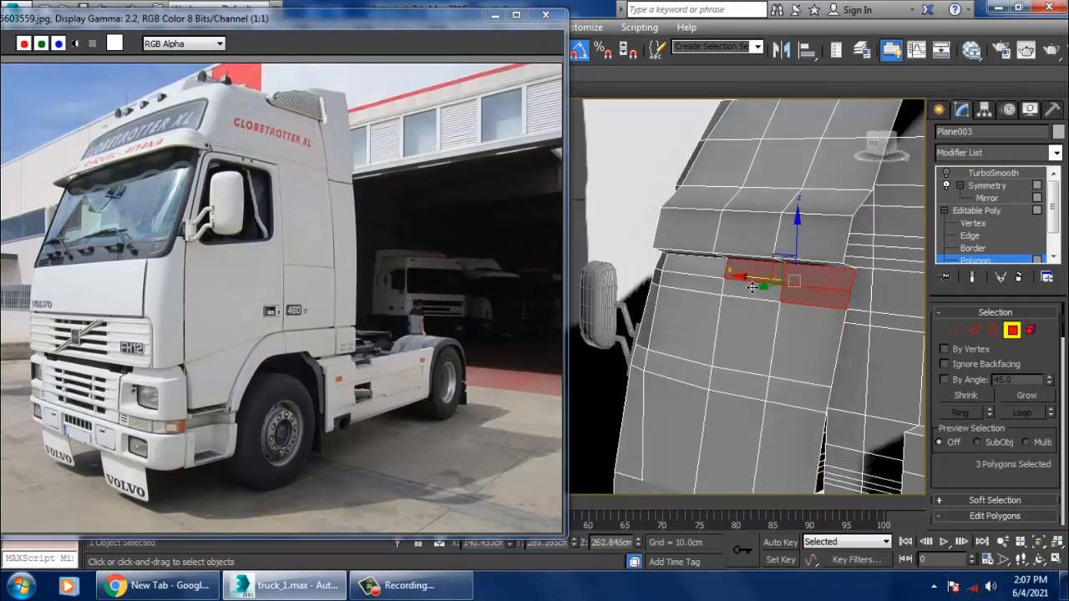
ctrl+click(749, 295)
ctrl+click(707, 287)
ctrl+click(702, 311)
ctrl+click(678, 334)
ctrl+click(777, 355)
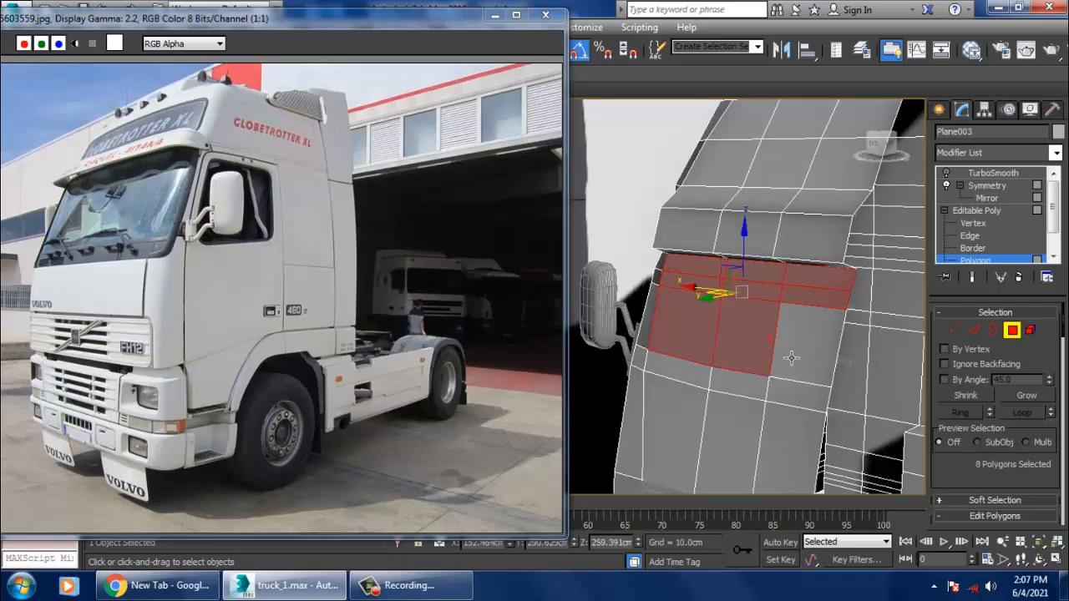
ctrl+click(823, 366)
ctrl+click(798, 395)
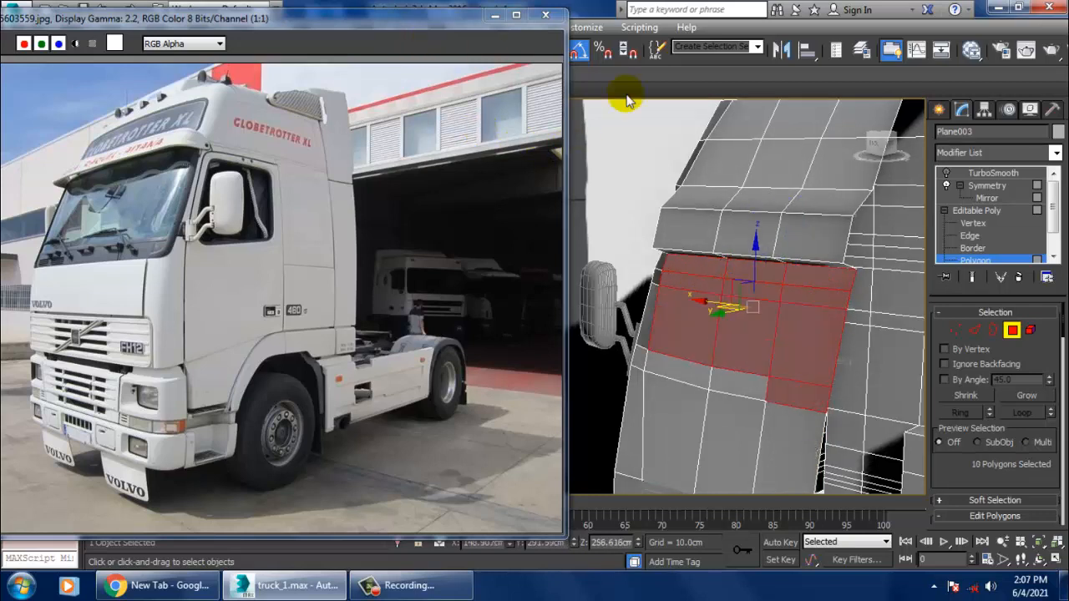
Add a horizontal Swift Loop edge loop across the cab front between the windshield area and the upper grille.
click(994, 210)
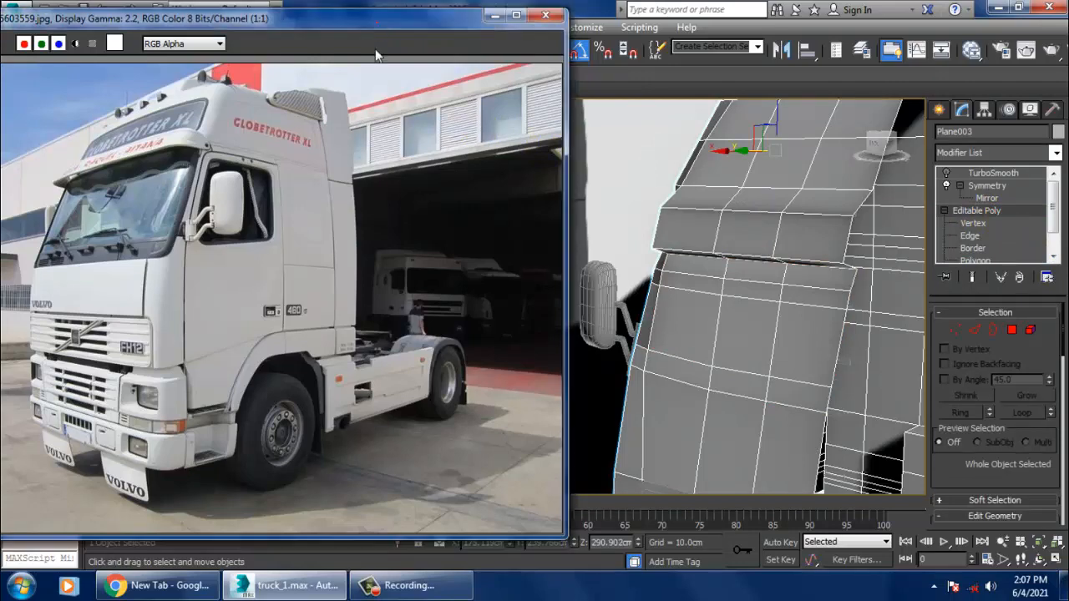
drag(377, 20, 366, 323)
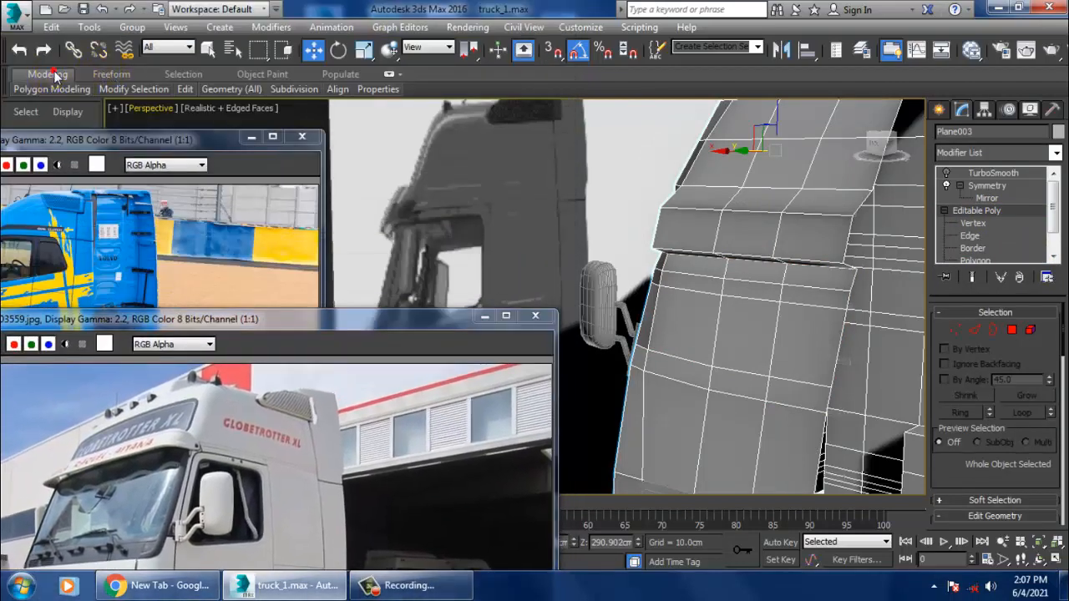
double_click(47, 74)
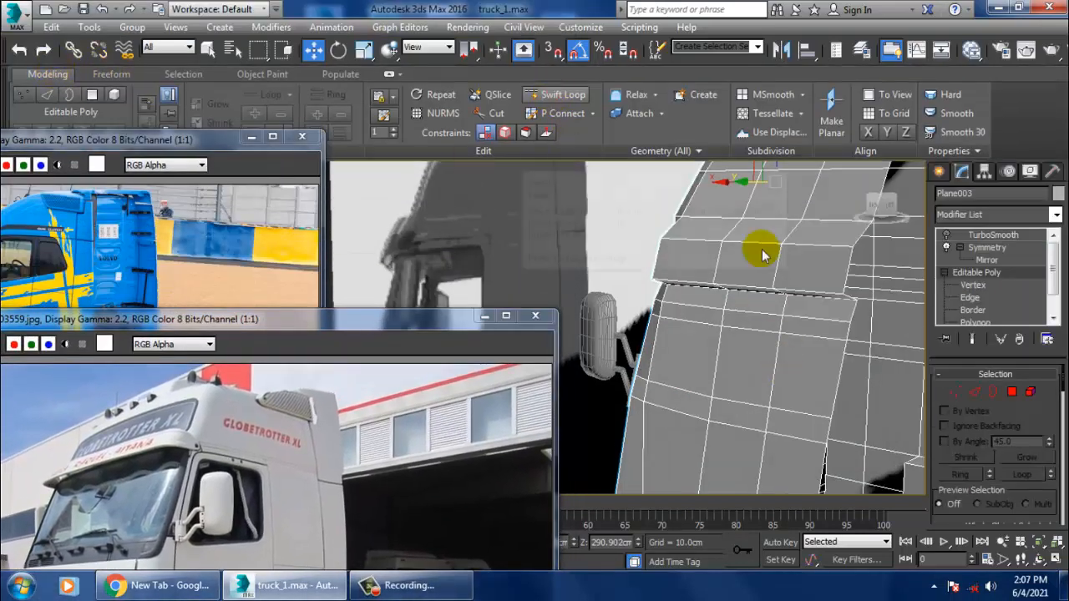
middle_drag(759, 245, 682, 312)
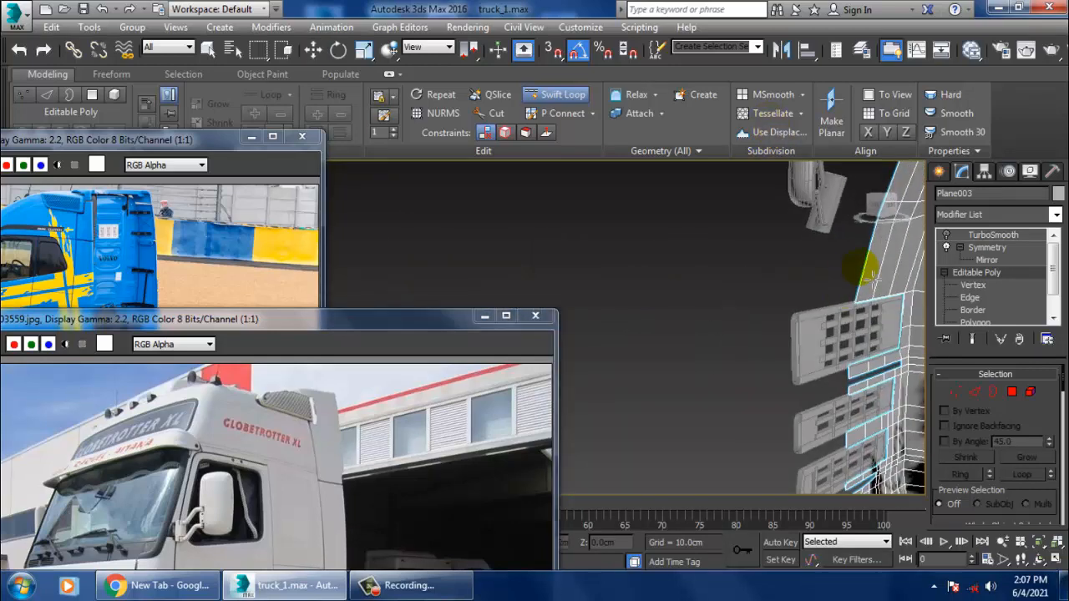
alt+middle_drag(845, 278, 748, 310)
right_click(747, 313)
Select the 15 polygons that form the windshield on the modelled half of the cab.
click(975, 322)
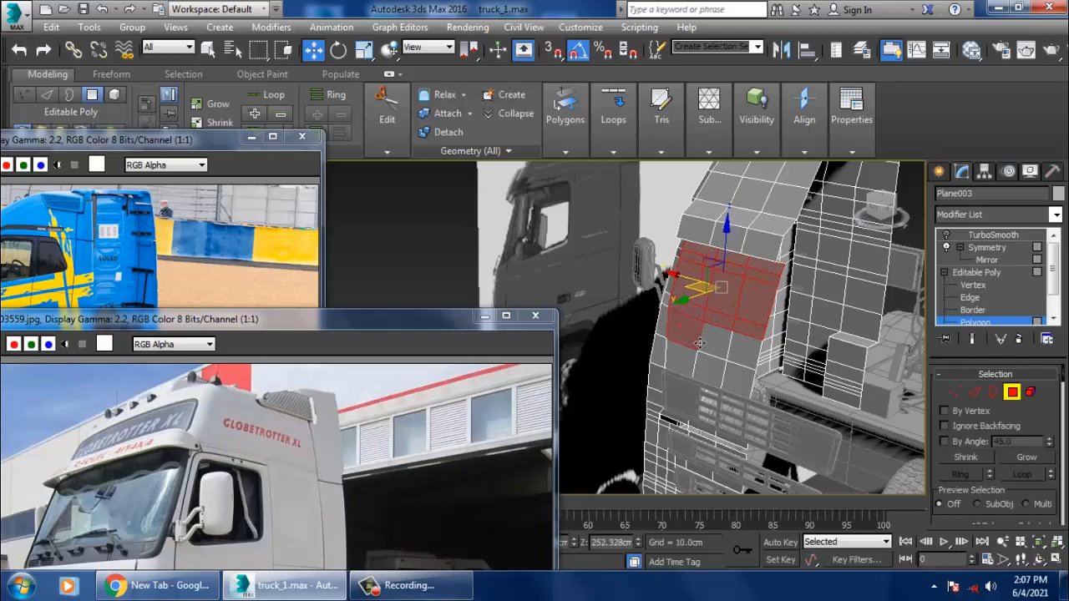
alt+middle_drag(746, 359, 842, 365)
alt+middle_drag(771, 365, 827, 340)
scroll(744, 301, up, 5)
scroll(791, 339, down, 5)
scroll(790, 330, up, 4)
scroll(824, 346, down, 4)
scroll(960, 534, down, 5)
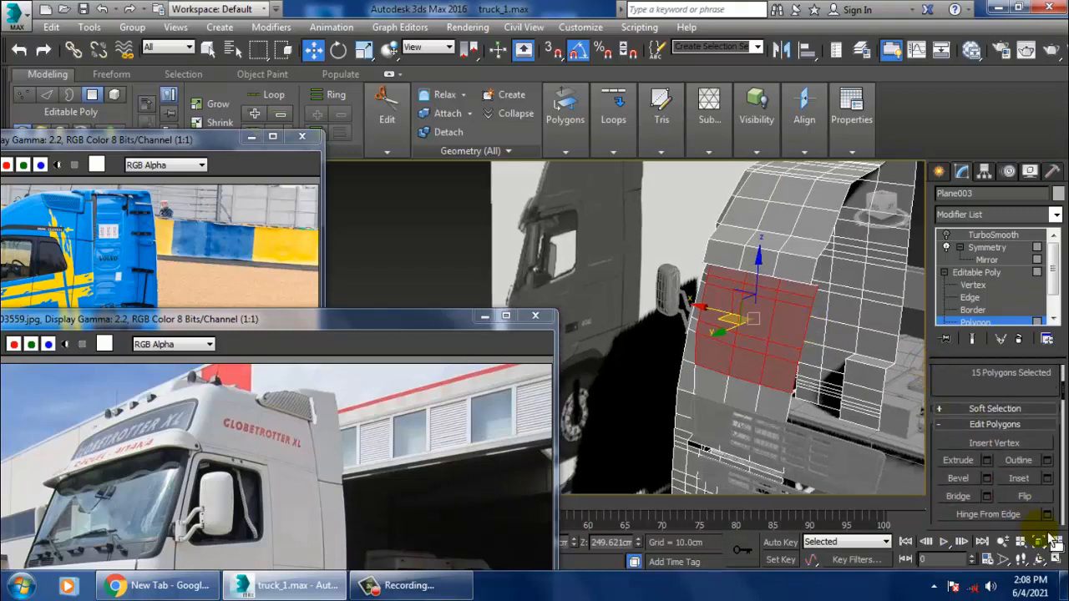
Inset the selected windshield polygons to form a narrow frame around the glass area.
click(1047, 478)
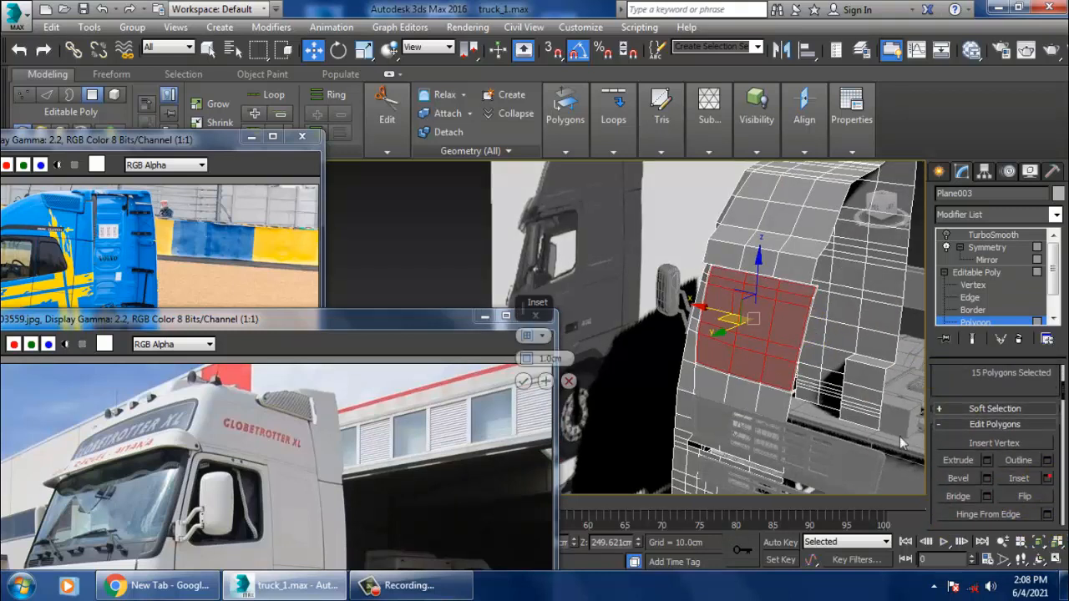
drag(529, 359, 529, 361)
click(524, 381)
mouse_move(745, 333)
alt+middle_down()
mouse_move(776, 339)
mouse_move(781, 355)
mouse_move(742, 347)
alt+middle_up()
scroll(781, 355, up, 5)
drag(727, 331, 731, 335)
mouse_move(731, 335)
alt+middle_down()
mouse_move(781, 330)
mouse_move(788, 343)
alt+middle_up()
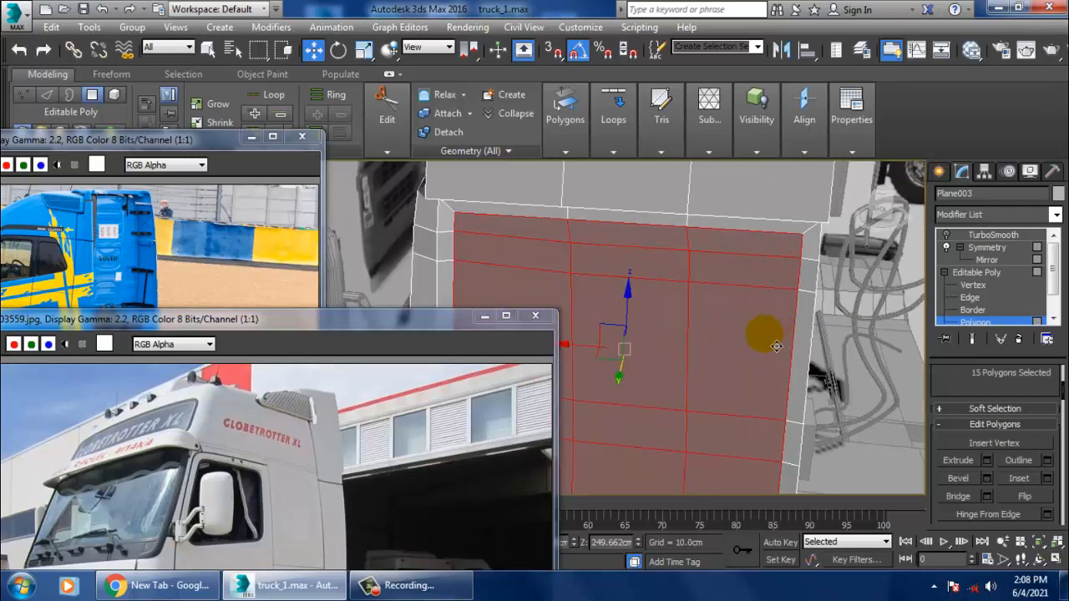
Delete the five narrow inset polygons running along the cab's centre-line edge of the windshield.
click(814, 248)
ctrl+click(814, 275)
ctrl+click(809, 328)
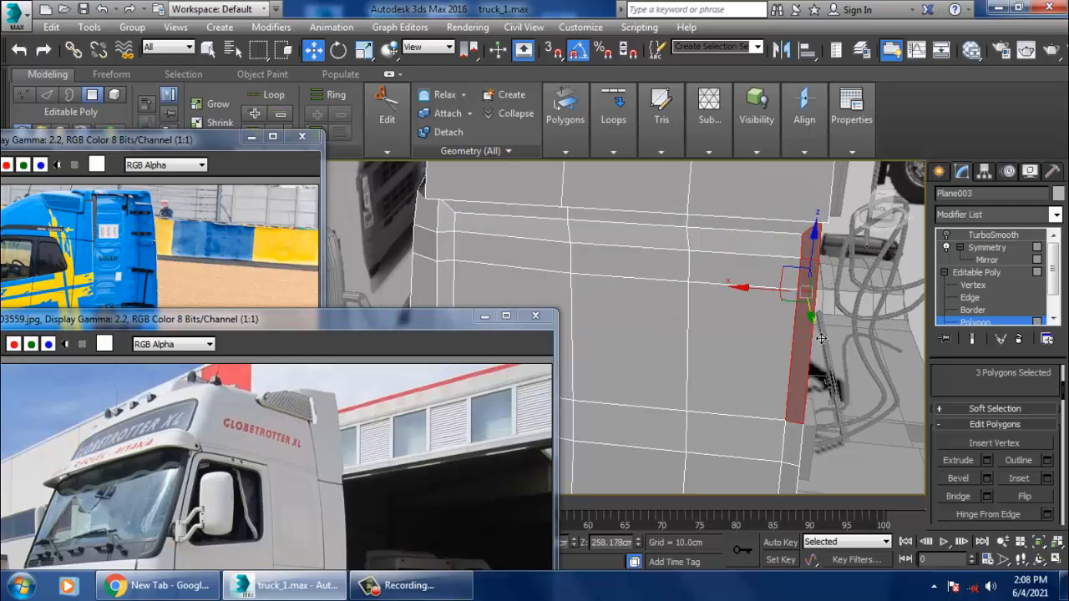
middle_drag(819, 335, 831, 267)
ctrl+click(825, 275)
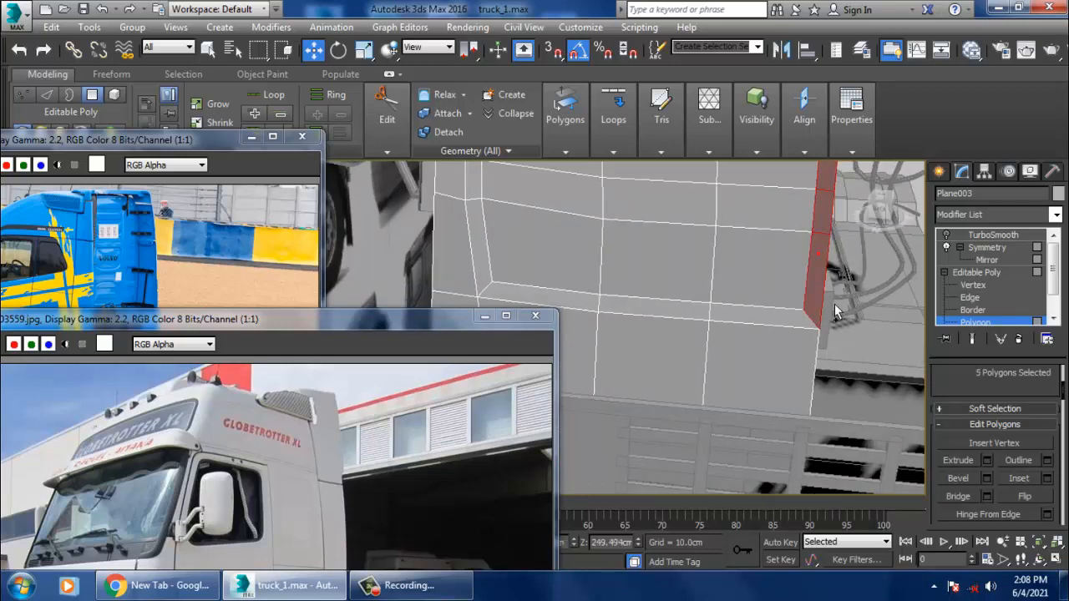
key(Delete)
scroll(820, 305, up, 1)
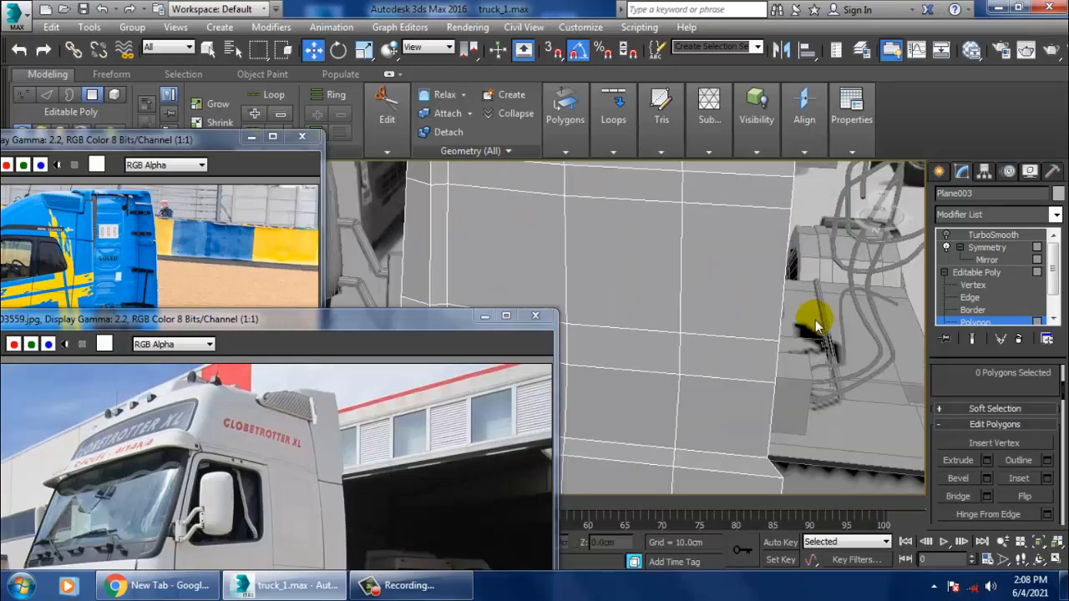
scroll(814, 314, down, 5)
alt+middle_drag(811, 310, 775, 304)
scroll(776, 305, up, 4)
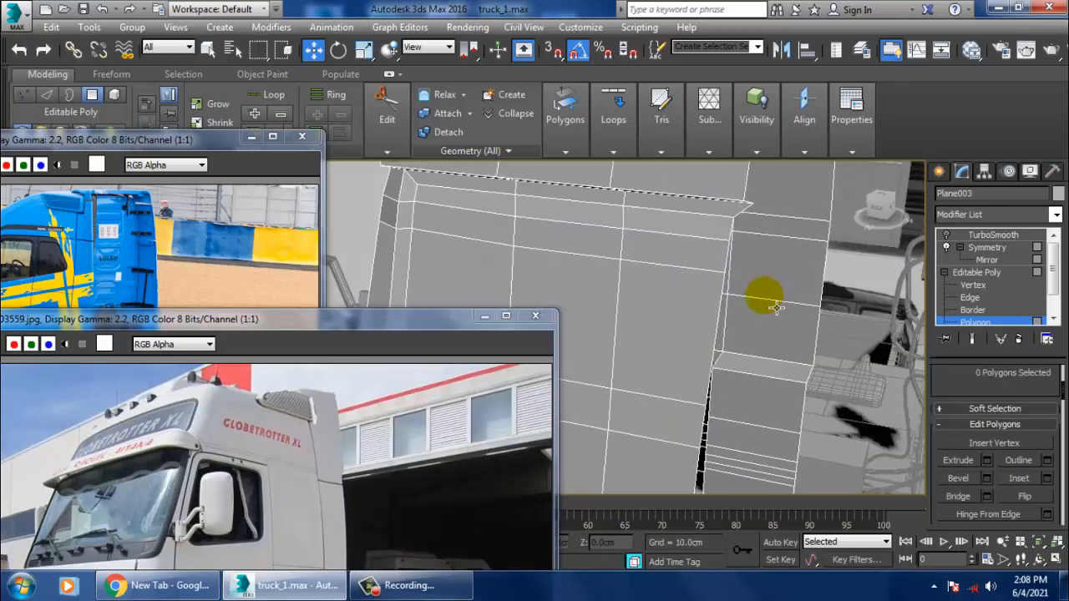
Select the six windshield vertices beside the deleted strip and move them towards the cab's centre line.
click(973, 285)
click(733, 215)
alt+middle_drag(733, 216, 749, 271)
ctrl+click(739, 252)
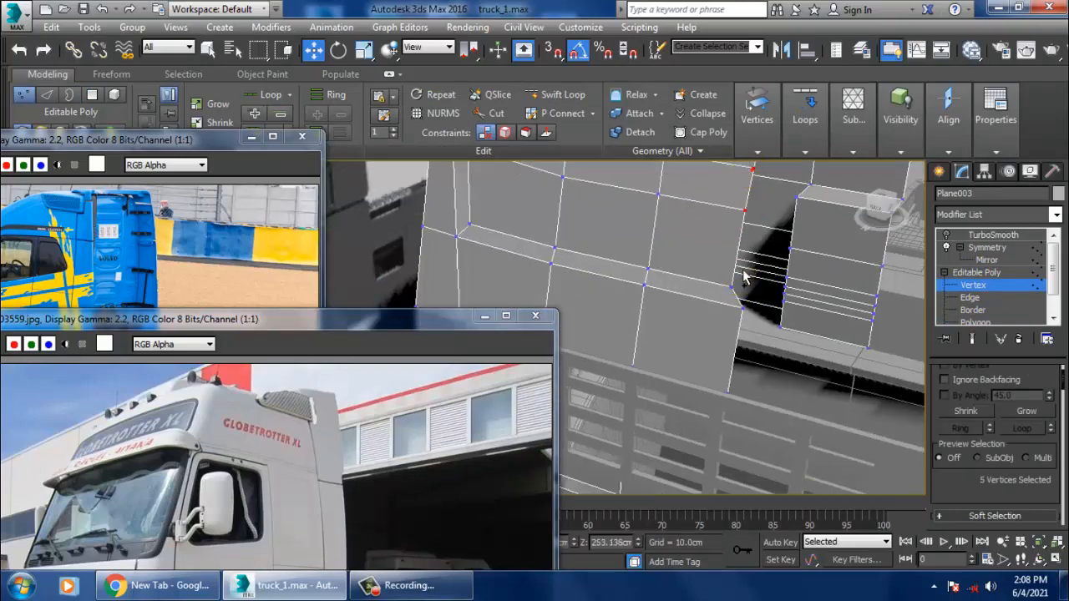
alt+middle_drag(796, 277, 759, 305)
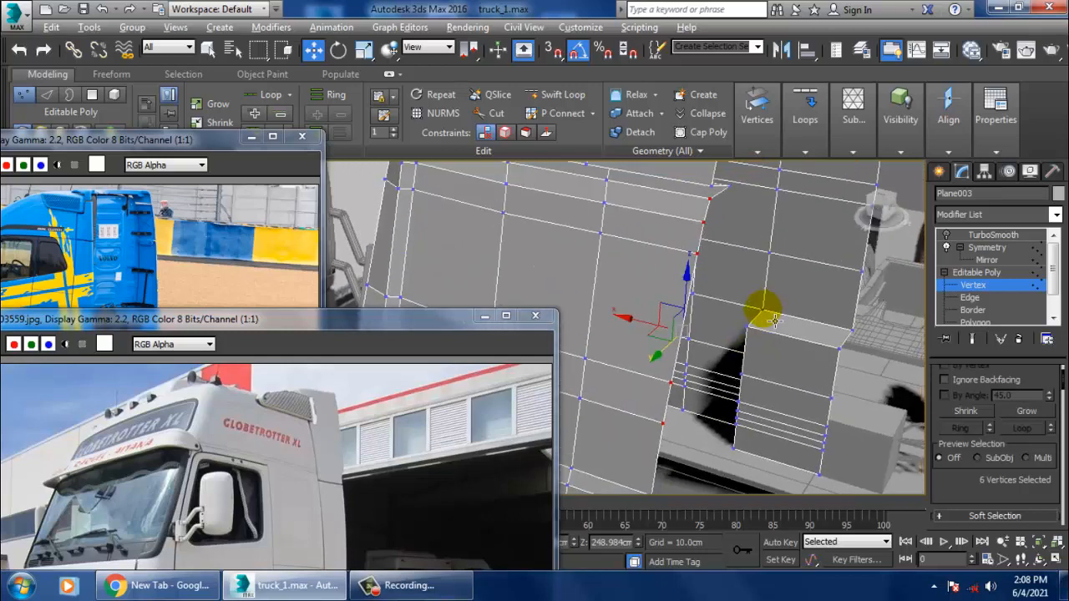
mouse_move(693, 353)
alt+middle_down()
mouse_move(710, 351)
mouse_move(677, 339)
alt+middle_up()
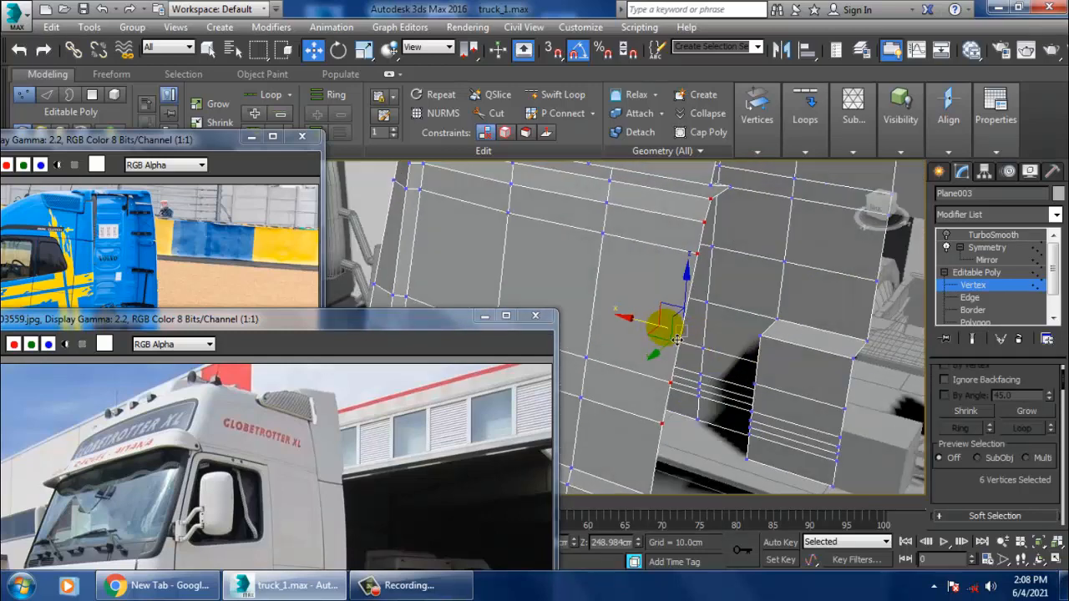
drag(659, 336, 671, 339)
scroll(683, 333, down, 5)
alt+middle_drag(684, 332, 737, 323)
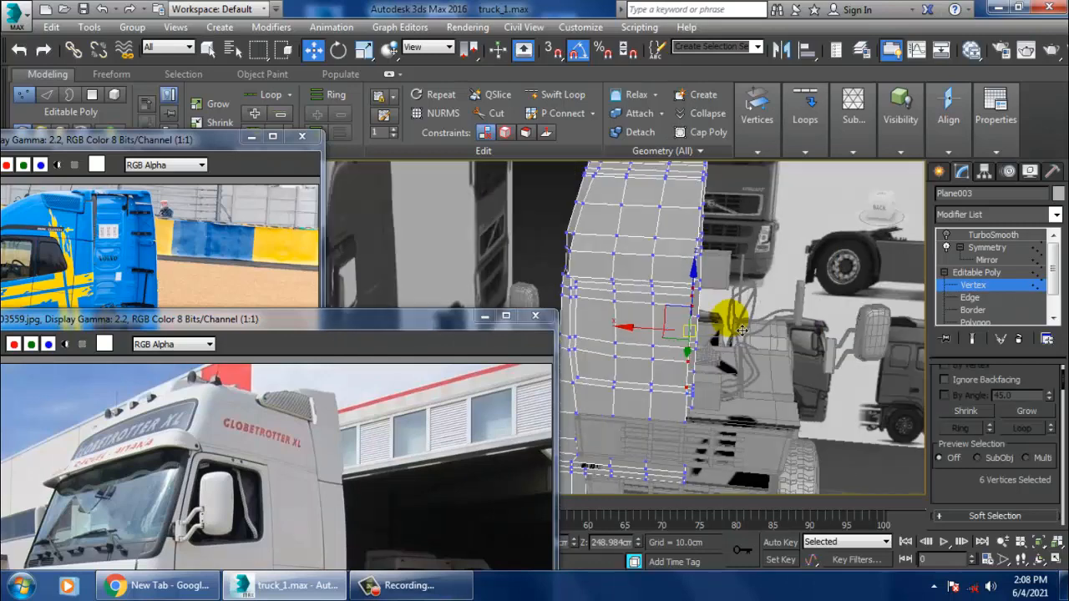
Add a Swift Loop edge loop running down the windshield close to the outer side edge of its frame.
click(974, 322)
alt+middle_drag(649, 334, 727, 358)
scroll(718, 341, up, 6)
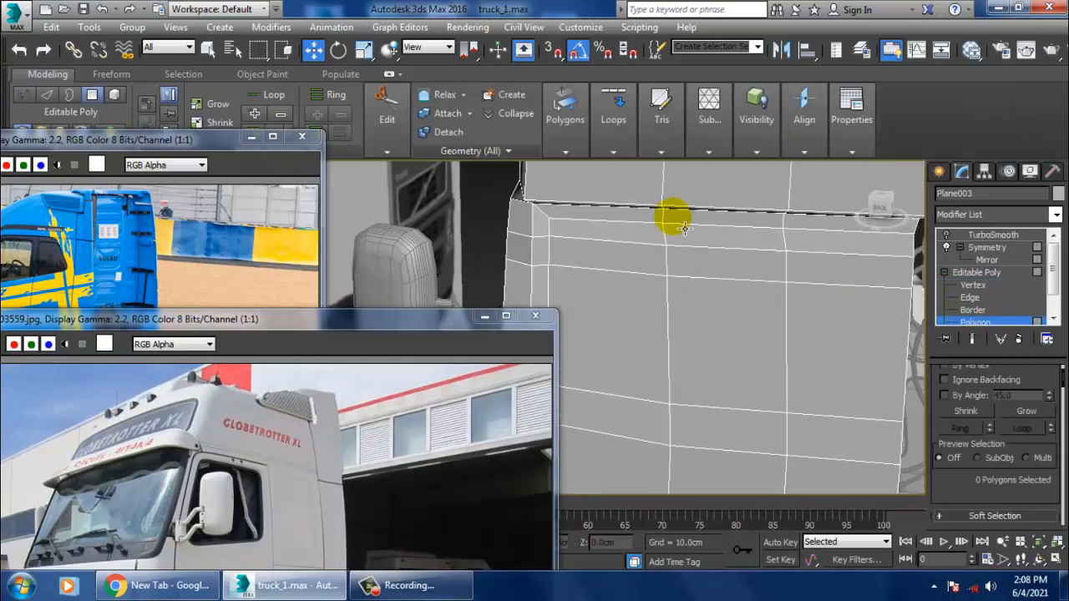
click(977, 272)
click(558, 94)
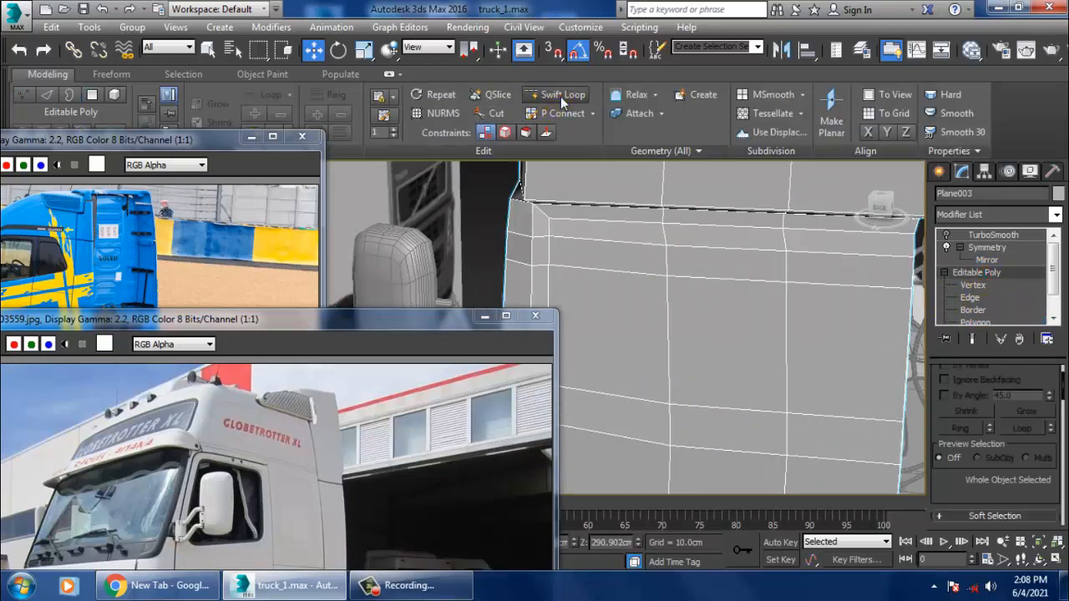
click(545, 223)
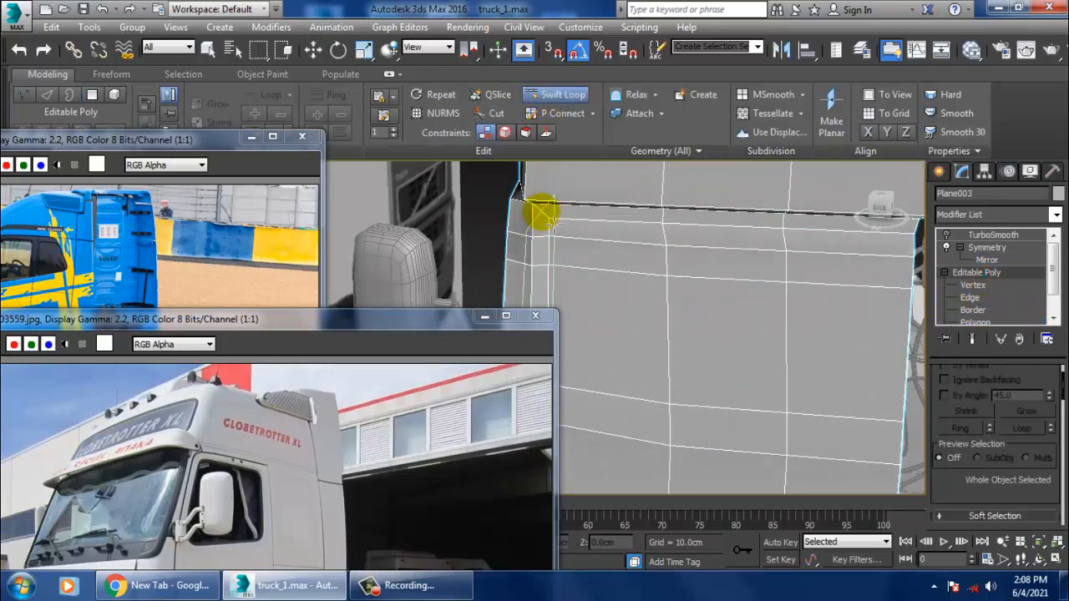
Add another Swift Loop edge loop across the cab close to the windshield's upper edge.
alt+middle_drag(685, 284, 728, 323)
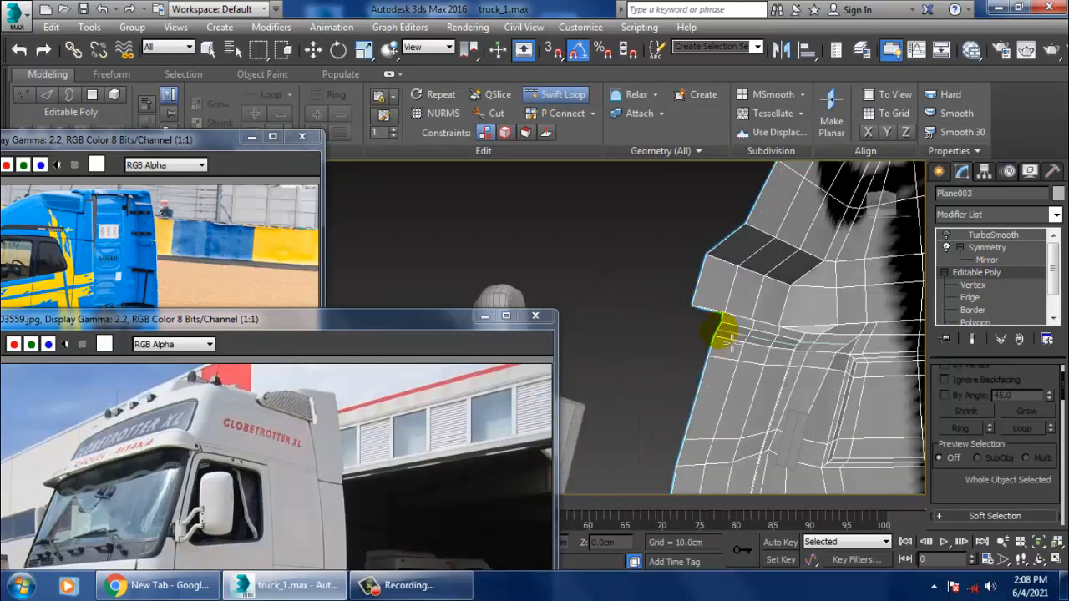
click(724, 350)
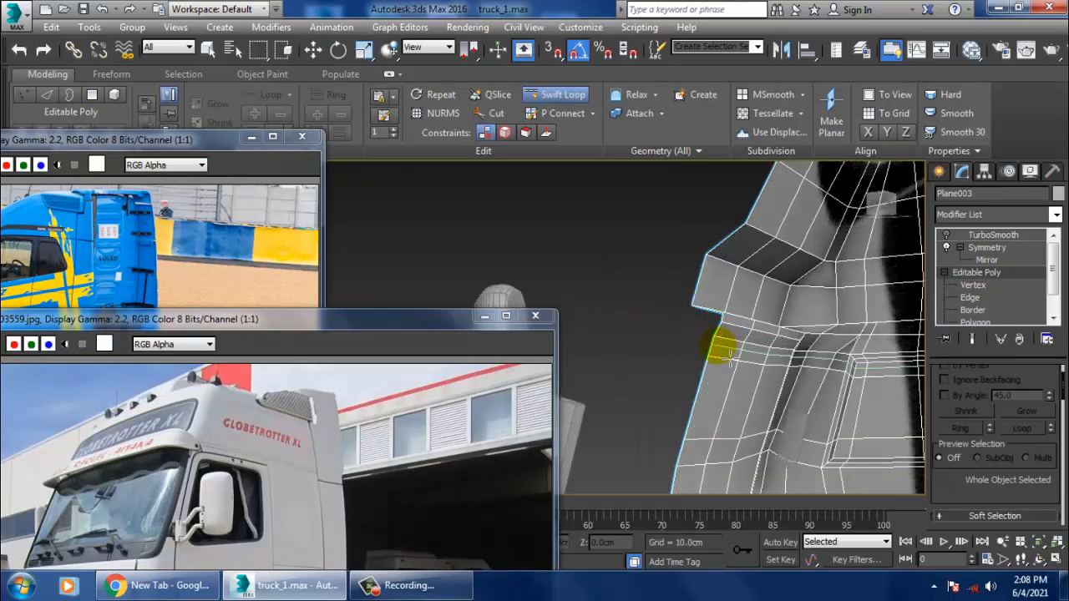
alt+middle_drag(724, 350, 802, 370)
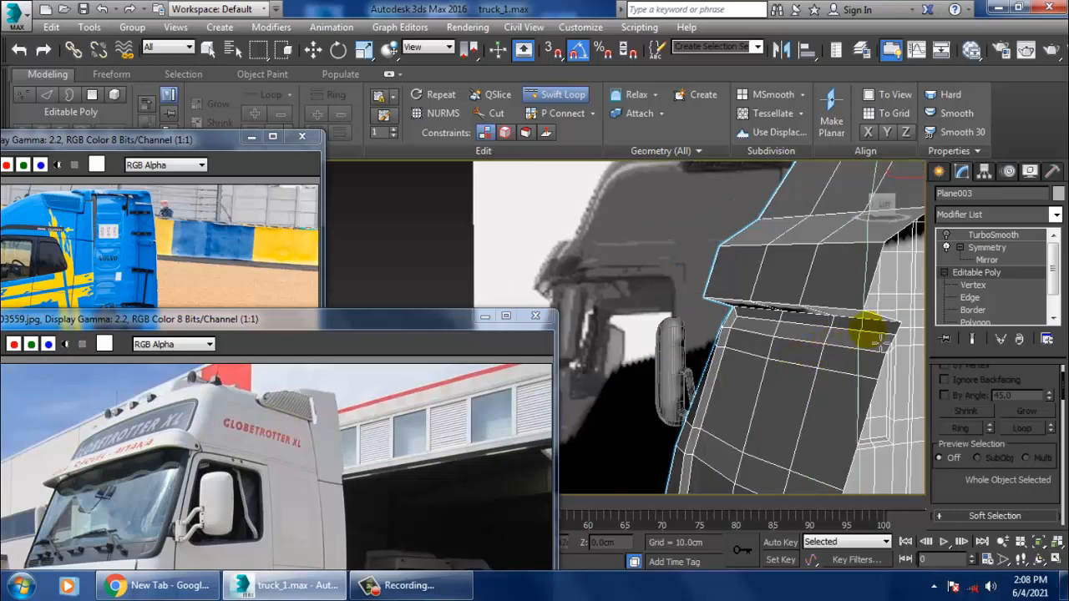
alt+middle_drag(886, 327, 727, 322)
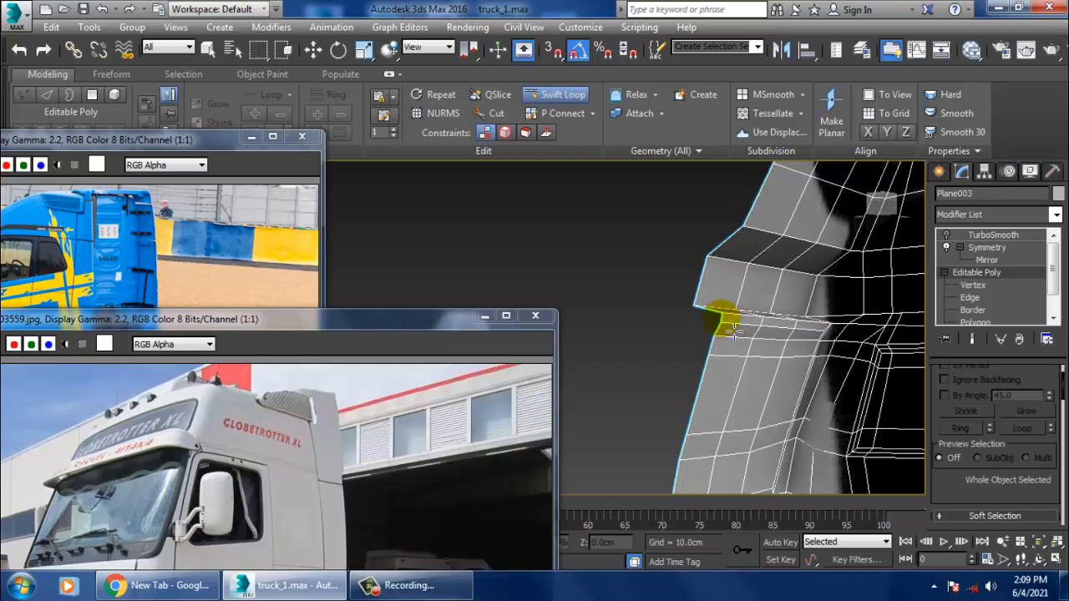
alt+middle_drag(735, 328, 796, 318)
right_click(830, 347)
scroll(796, 318, down, 5)
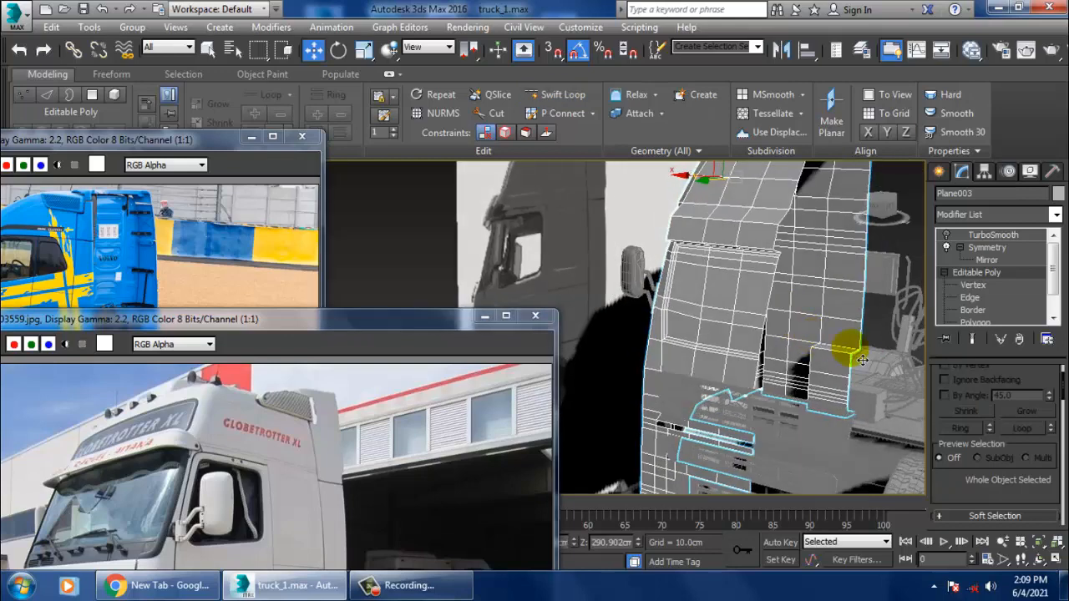
Select the 15 polygons inside the frame that form the windshield glass on the modelled half of the cab.
click(976, 323)
scroll(754, 292, up, 5)
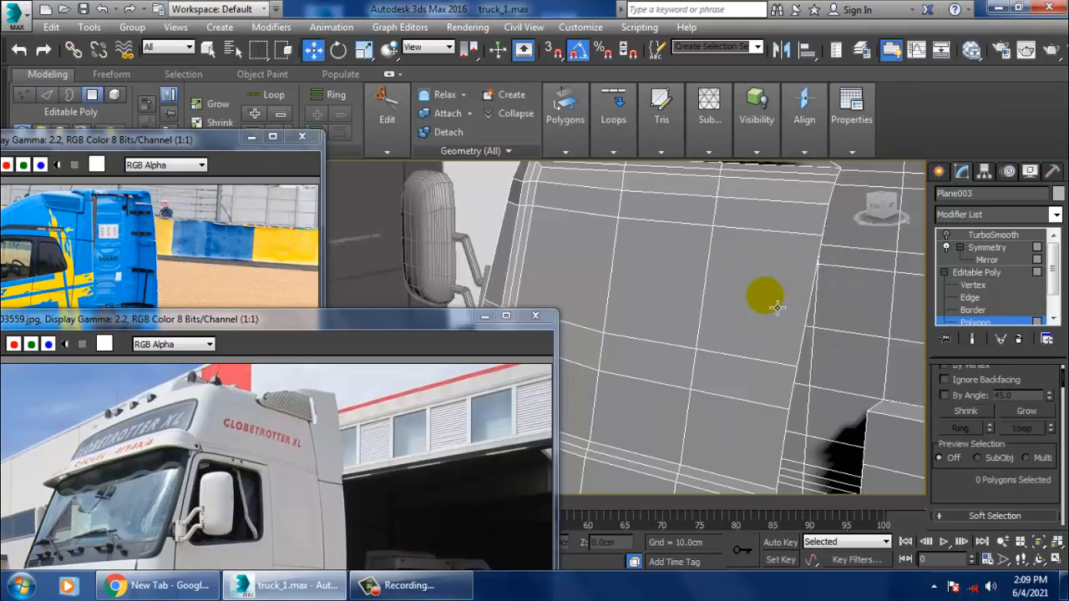
click(791, 207)
ctrl+click(773, 219)
ctrl+click(765, 280)
ctrl+click(739, 371)
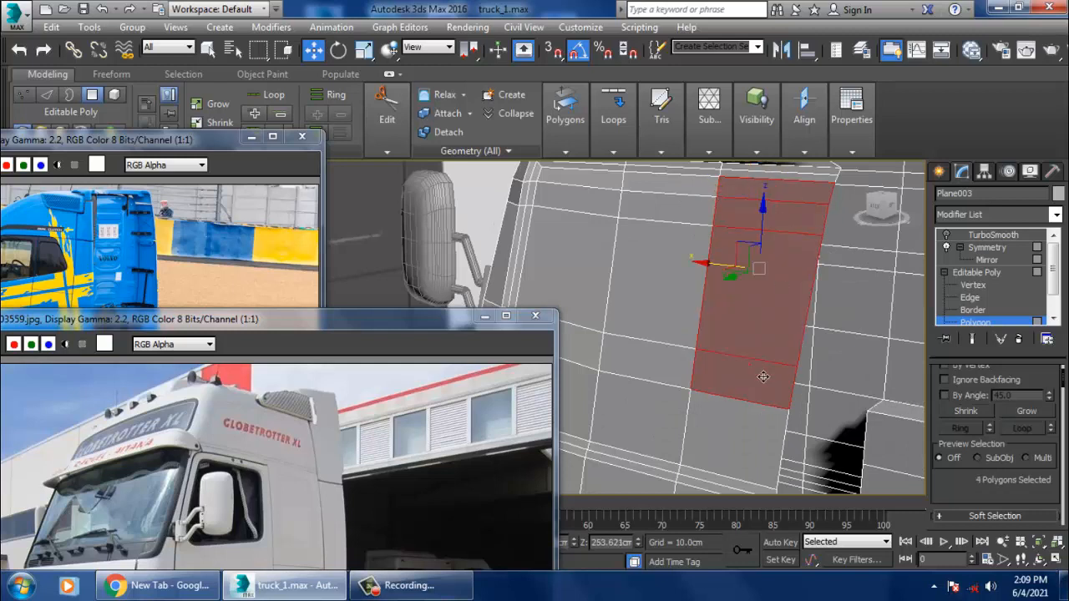
ctrl+click(685, 429)
ctrl+click(644, 413)
ctrl+click(647, 355)
ctrl+click(682, 242)
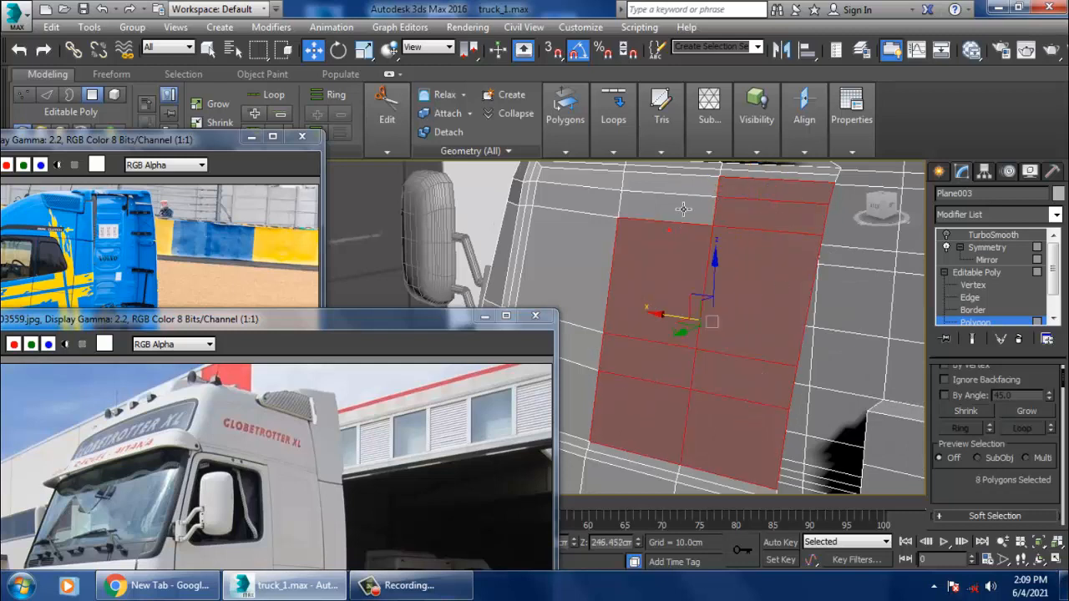
ctrl+click(672, 202)
ctrl+click(669, 174)
ctrl+click(585, 176)
ctrl+click(576, 202)
ctrl+click(572, 275)
ctrl+click(587, 376)
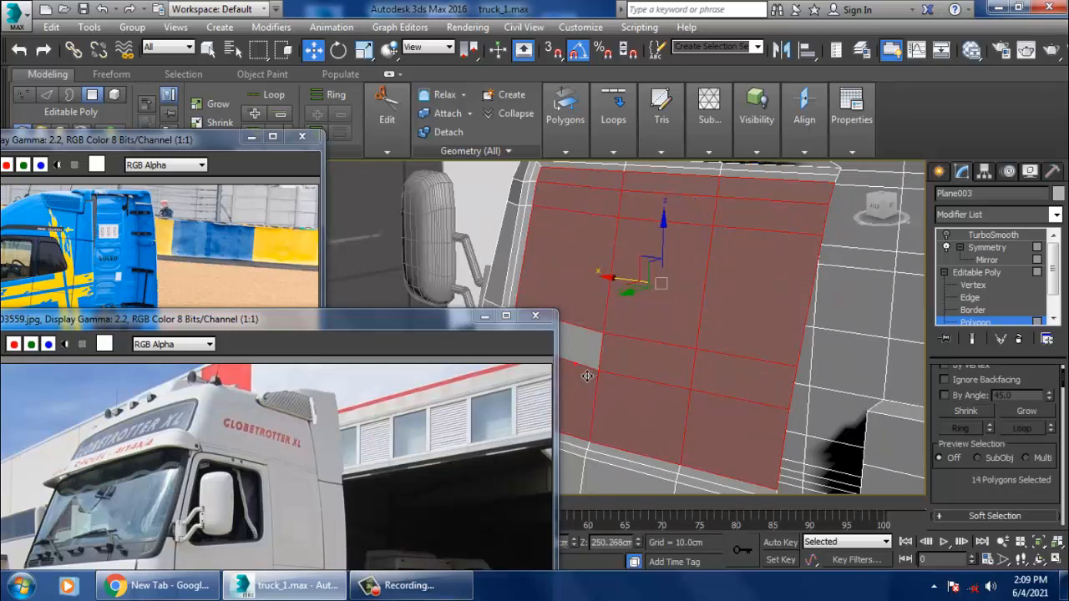
ctrl+click(585, 345)
scroll(690, 349, down, 5)
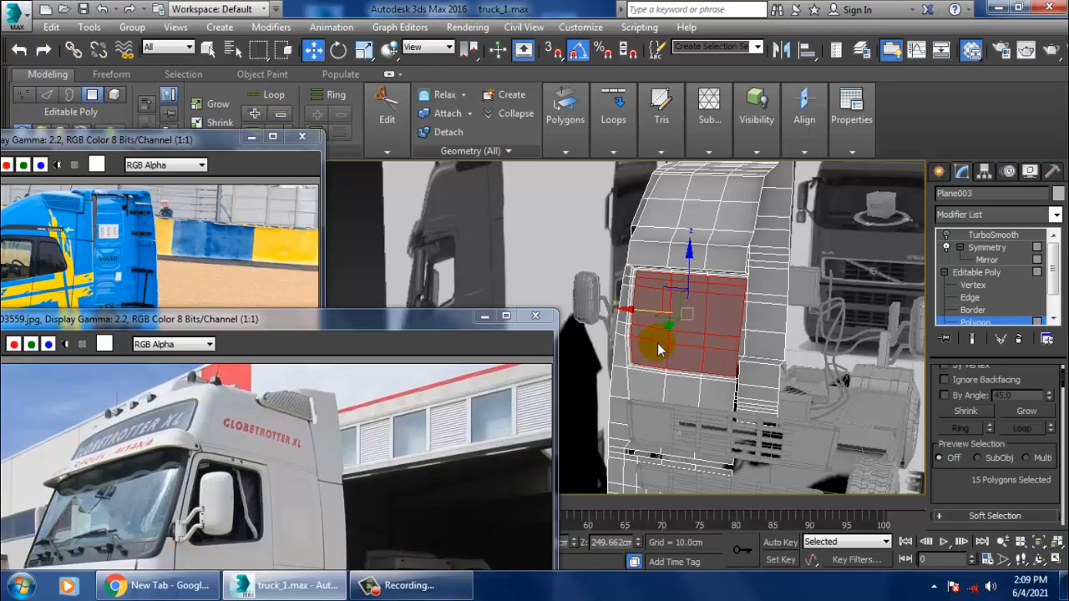
Create an Architectural material with the Glass - Translucent template and assign it to the selected windshield polygons.
key(m)
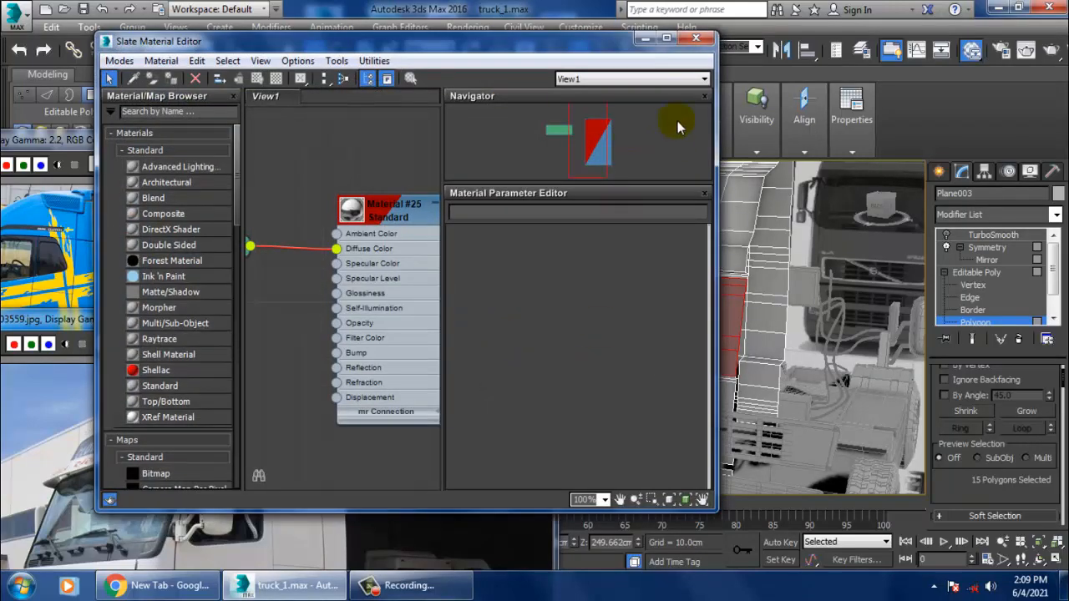
click(668, 39)
middle_drag(557, 227, 582, 228)
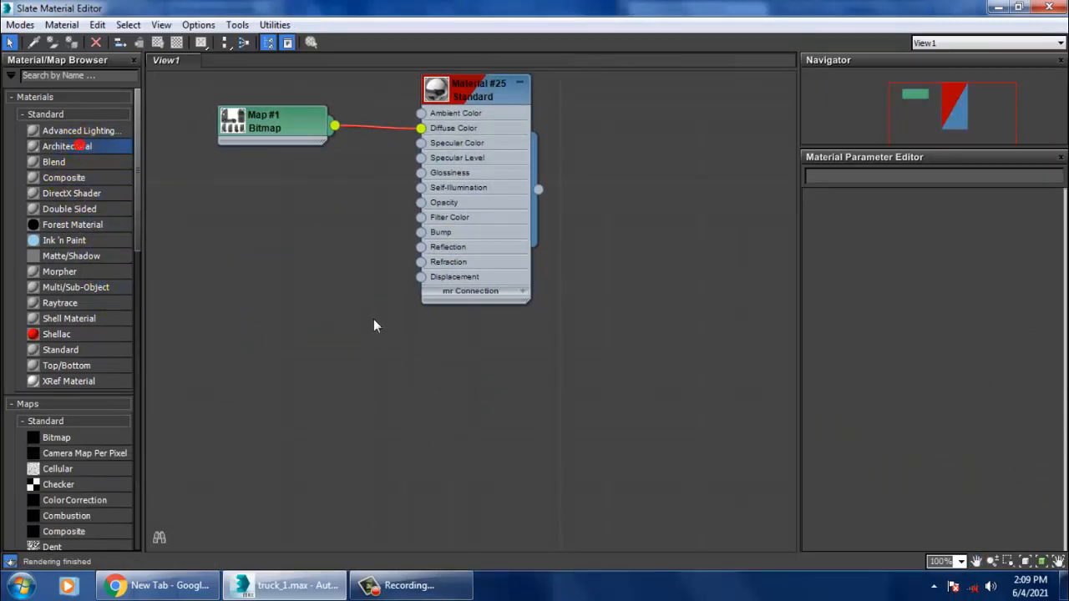
drag(374, 326, 385, 326)
click(1018, 217)
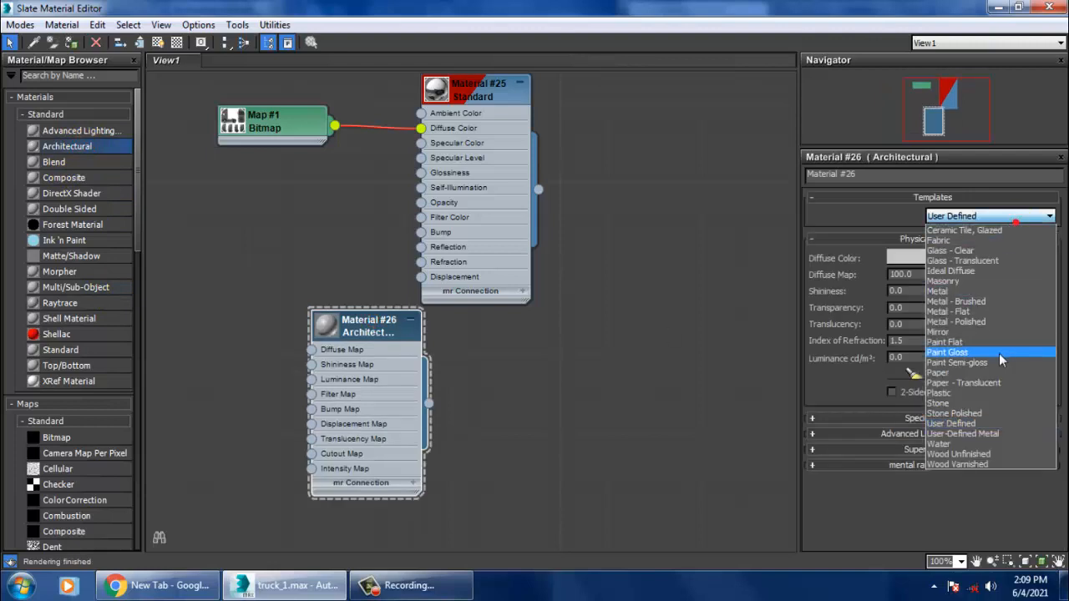
click(960, 260)
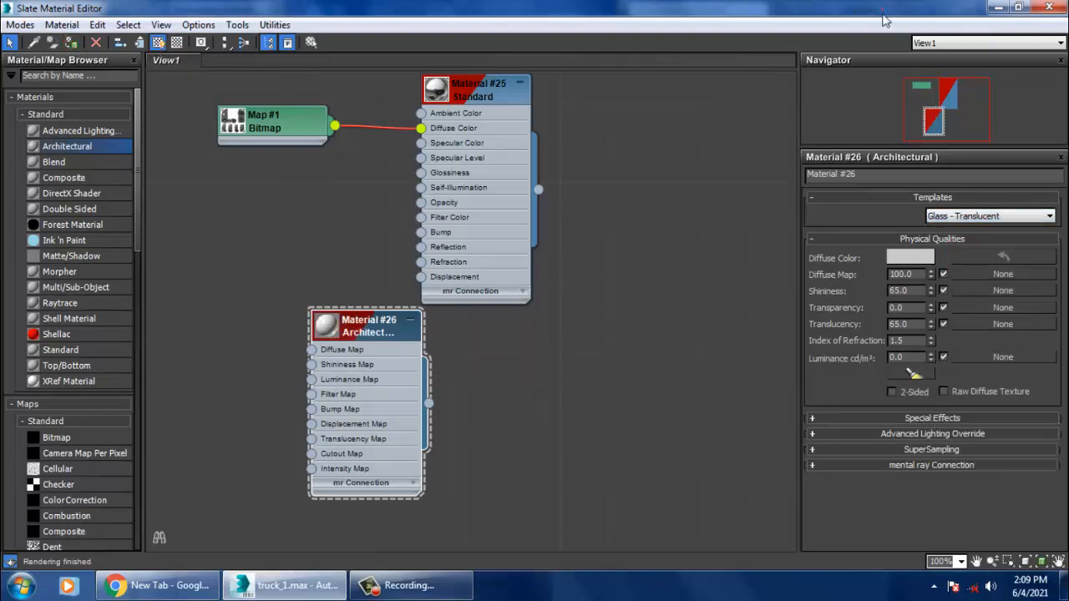
Deselect the windshield polygons and set the glass material's transparency to 64.
drag(883, 14, 496, 355)
alt+middle_drag(757, 320, 728, 289)
scroll(727, 289, down, 5)
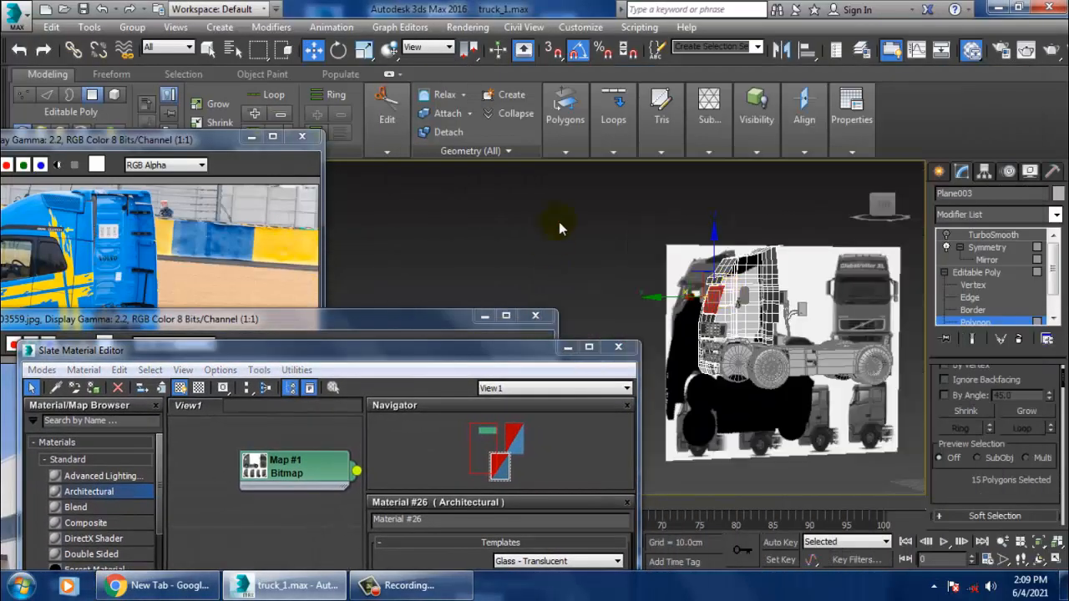
click(559, 225)
alt+middle_drag(614, 284, 681, 319)
scroll(754, 291, up, 5)
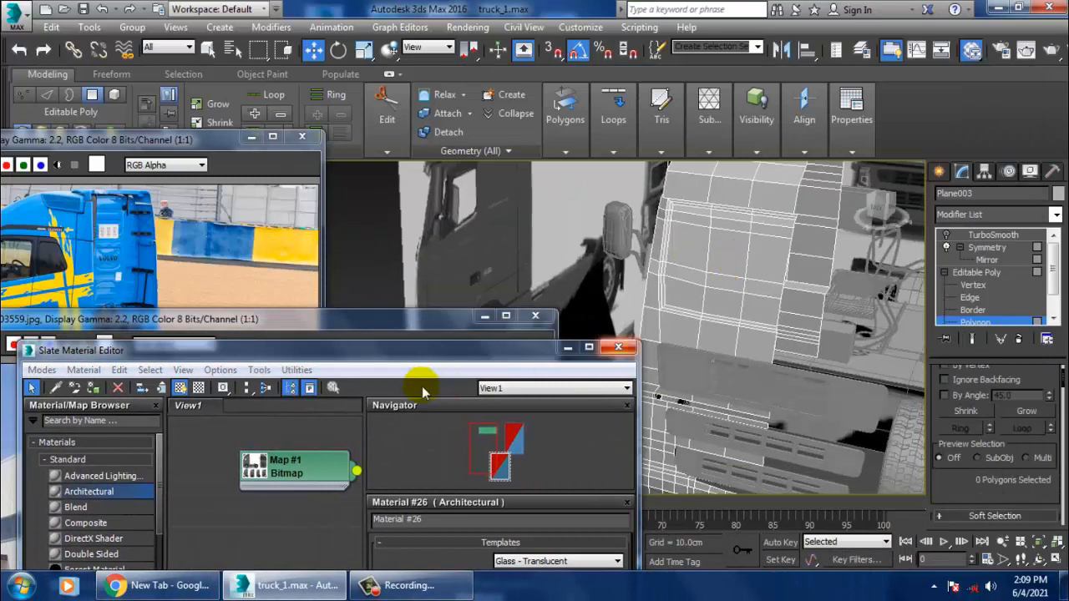
drag(411, 363, 370, 85)
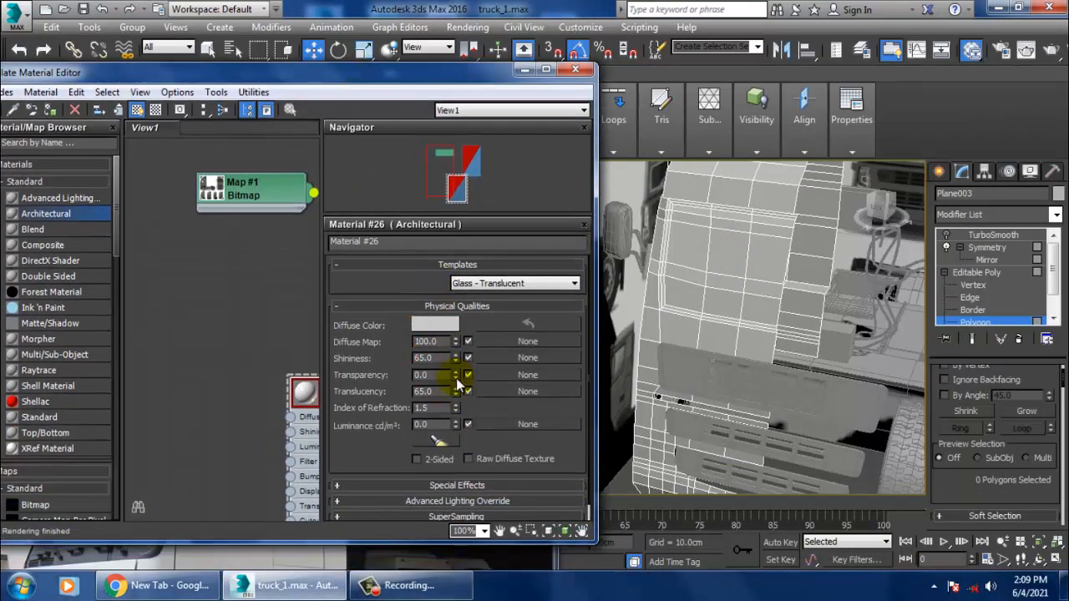
drag(456, 375, 476, 337)
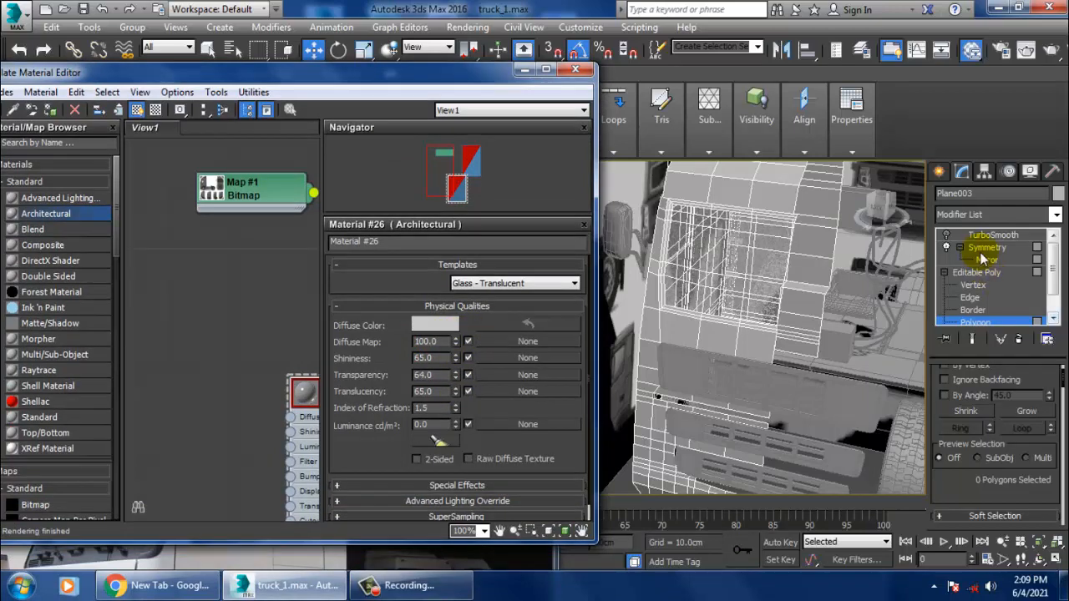
Put the material editor away and show the mirrored end result while editing the cab's vertices.
click(1001, 251)
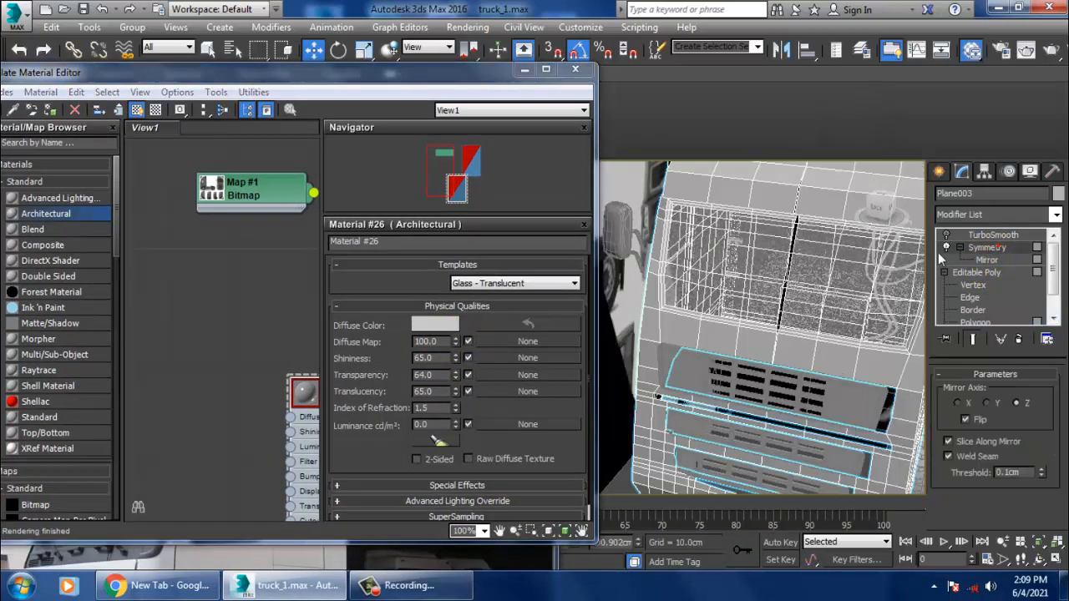
click(525, 68)
alt+middle_drag(672, 275, 702, 294)
scroll(703, 295, up, 10)
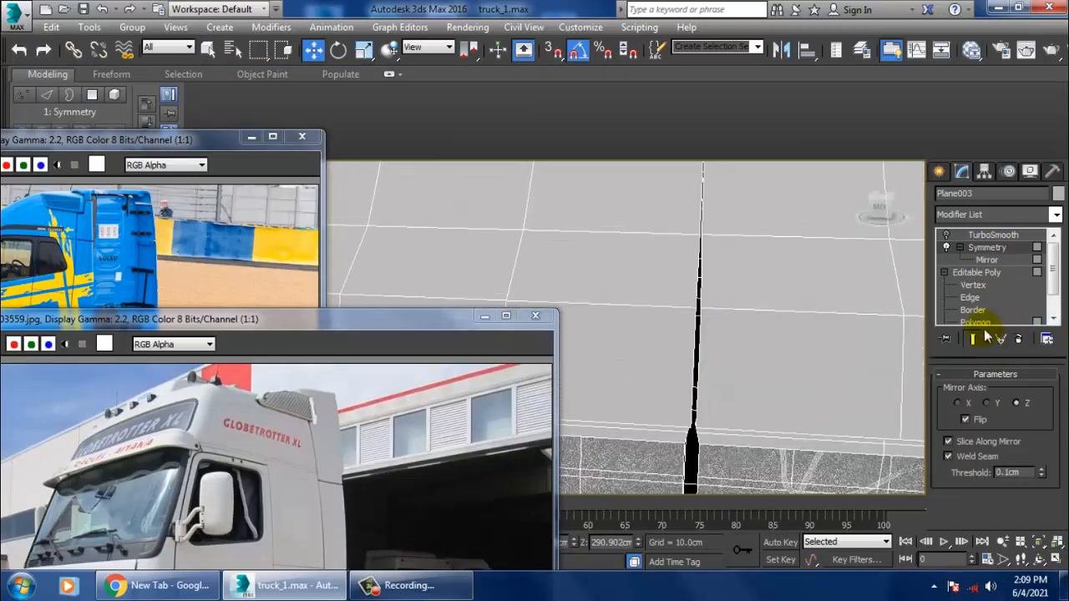
click(972, 286)
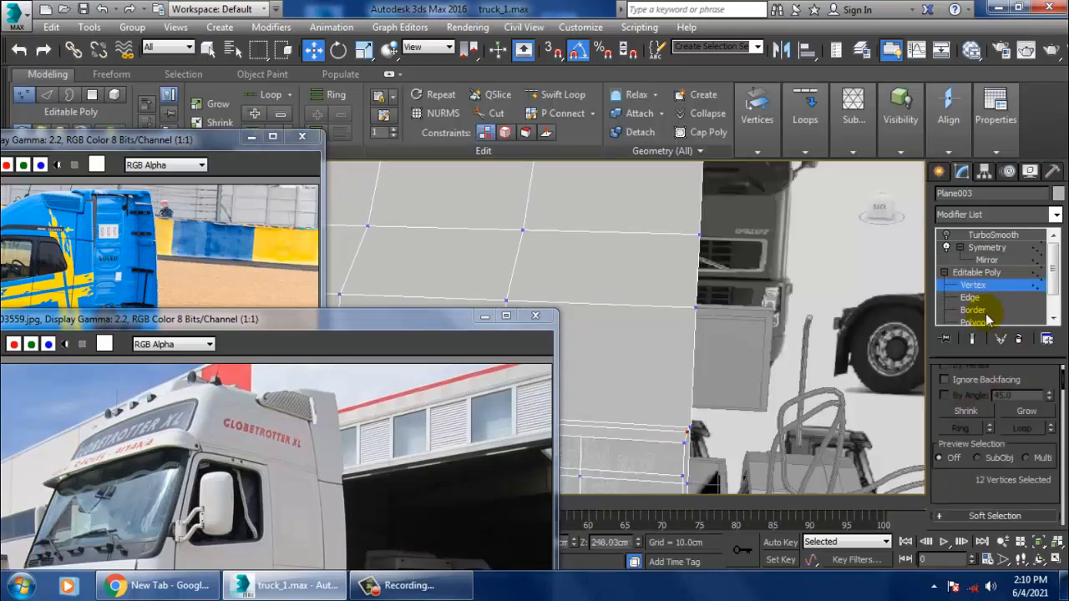
click(973, 338)
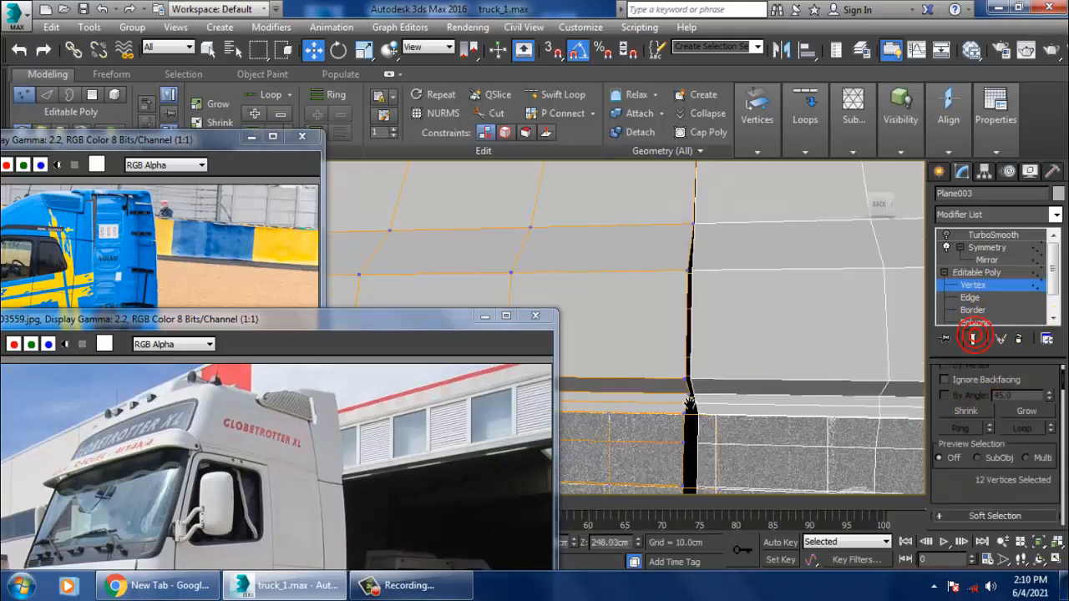
Select the 18 vertices along the windshield's centre line in the front view, displayed as wireframe.
scroll(711, 353, down, 3)
scroll(759, 309, down, 6)
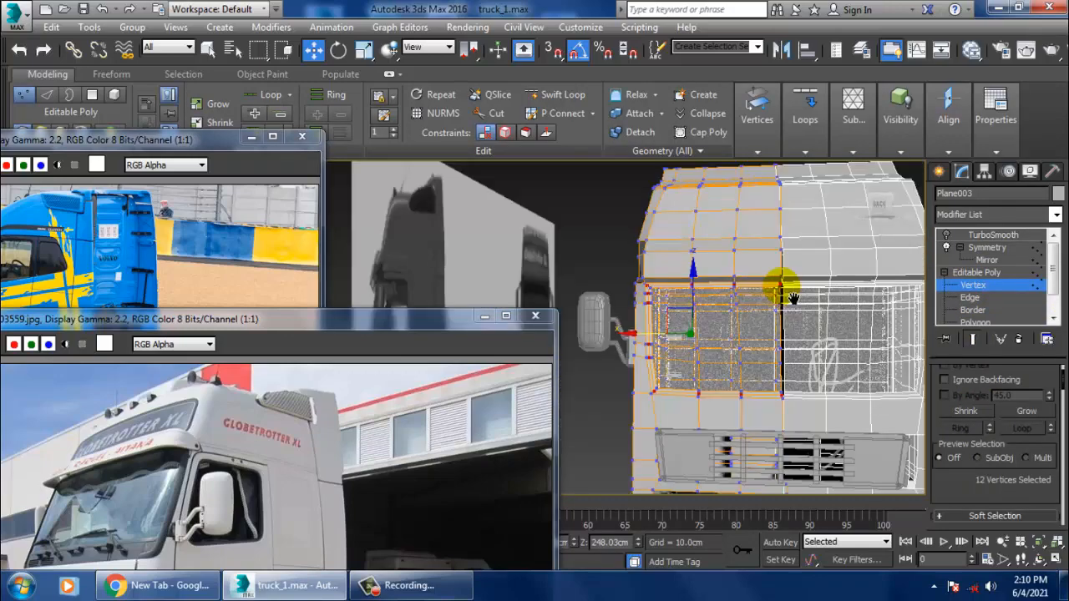
key(alt+w)
key(alt+w)
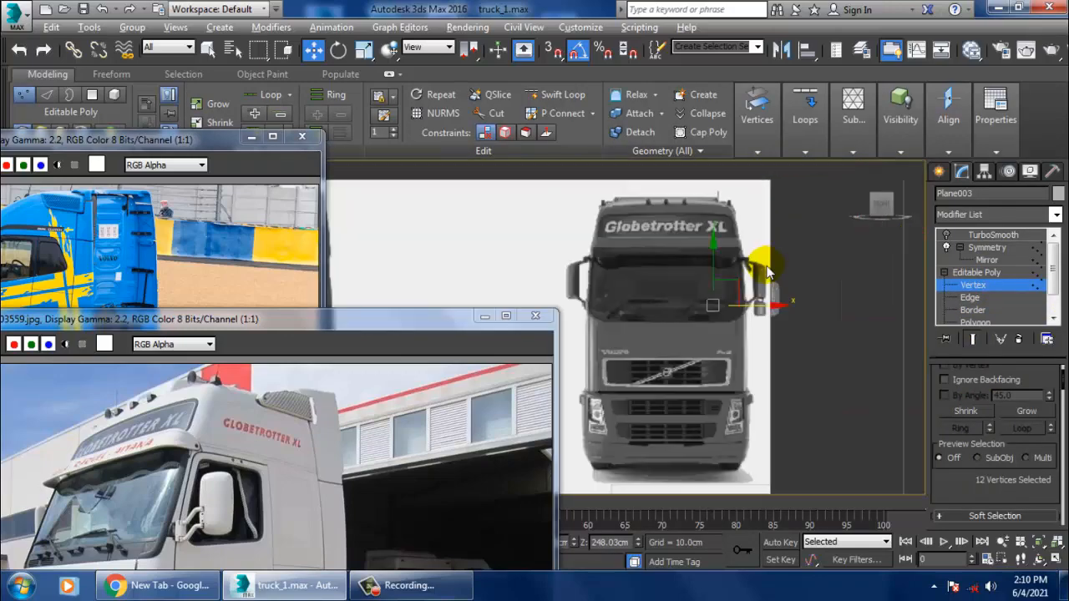
key(F3)
scroll(763, 272, up, 6)
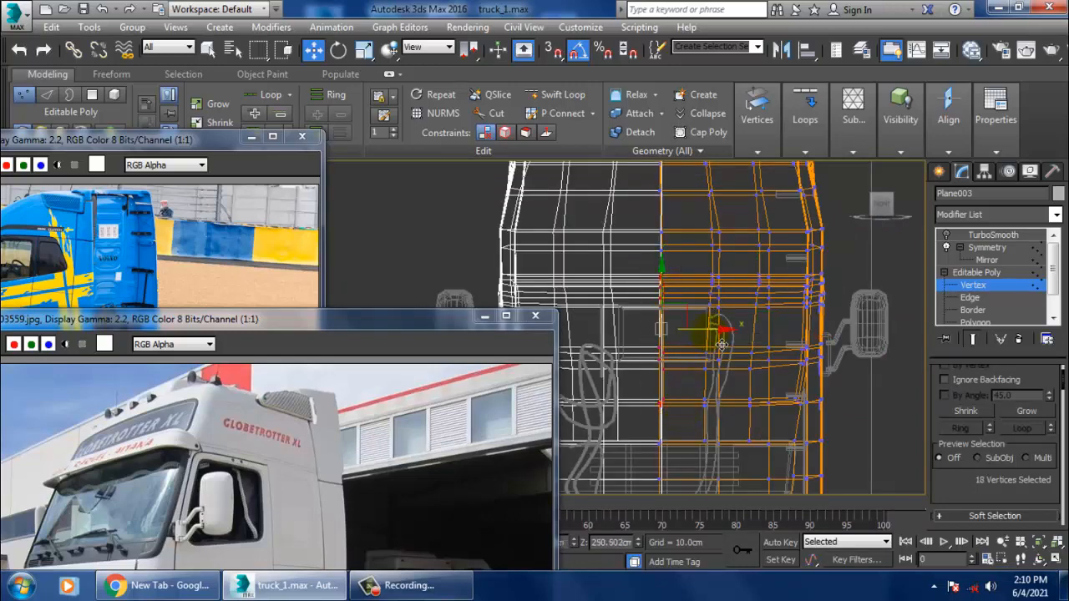
key(alt+w)
right_click(818, 404)
key(alt+w)
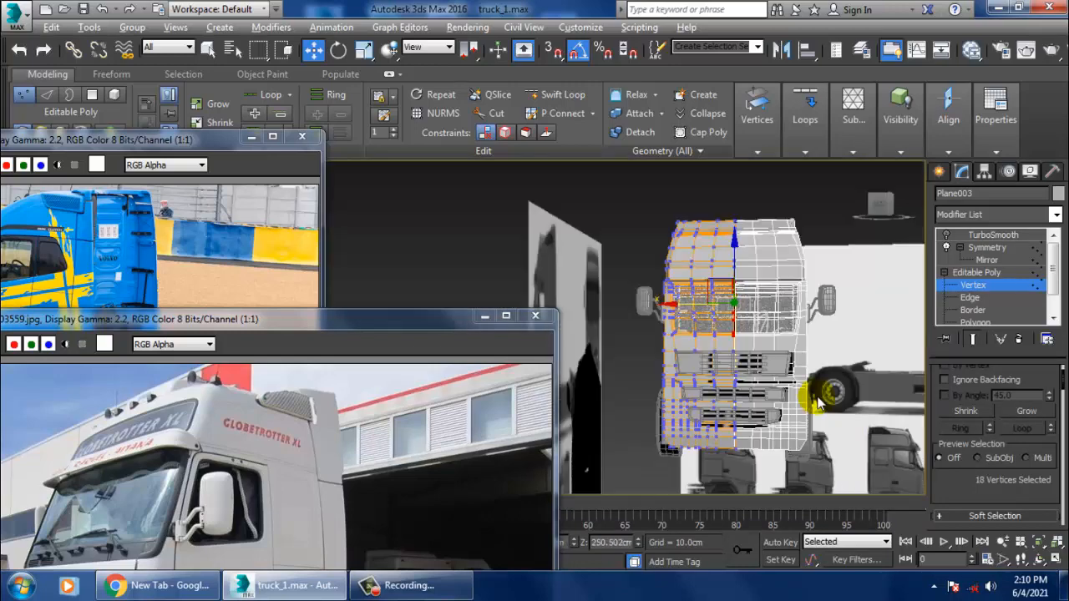
Select the eight windshield vertices bordering the gap at the cab's centre line, from the upper frame to the lower frame.
alt+middle_drag(819, 404, 746, 418)
scroll(756, 383, up, 5)
alt+middle_drag(759, 382, 817, 427)
scroll(733, 380, down, 6)
scroll(734, 347, up, 5)
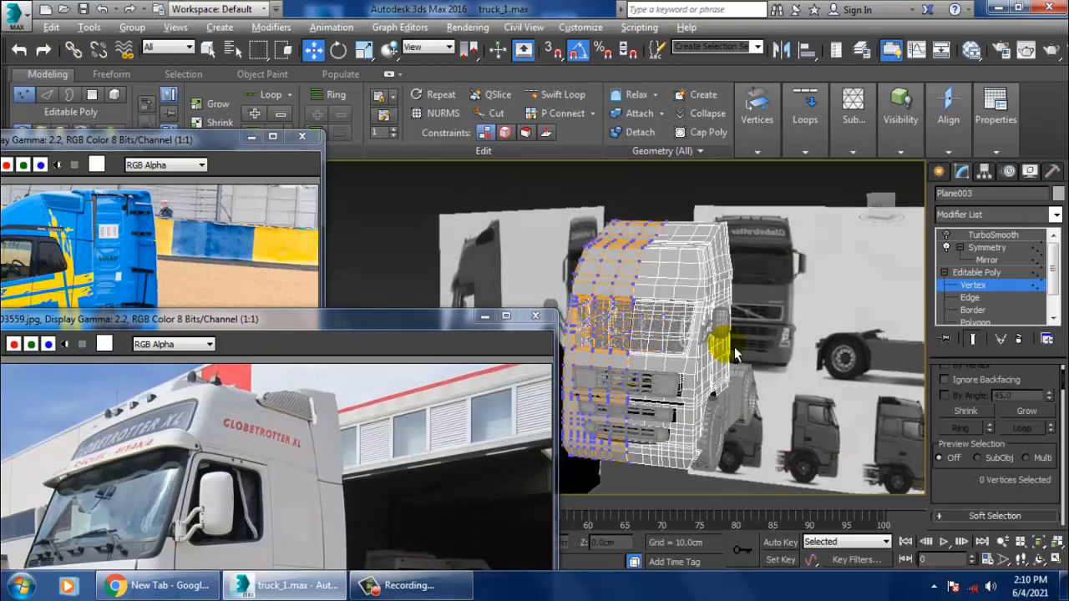
scroll(735, 347, up, 12)
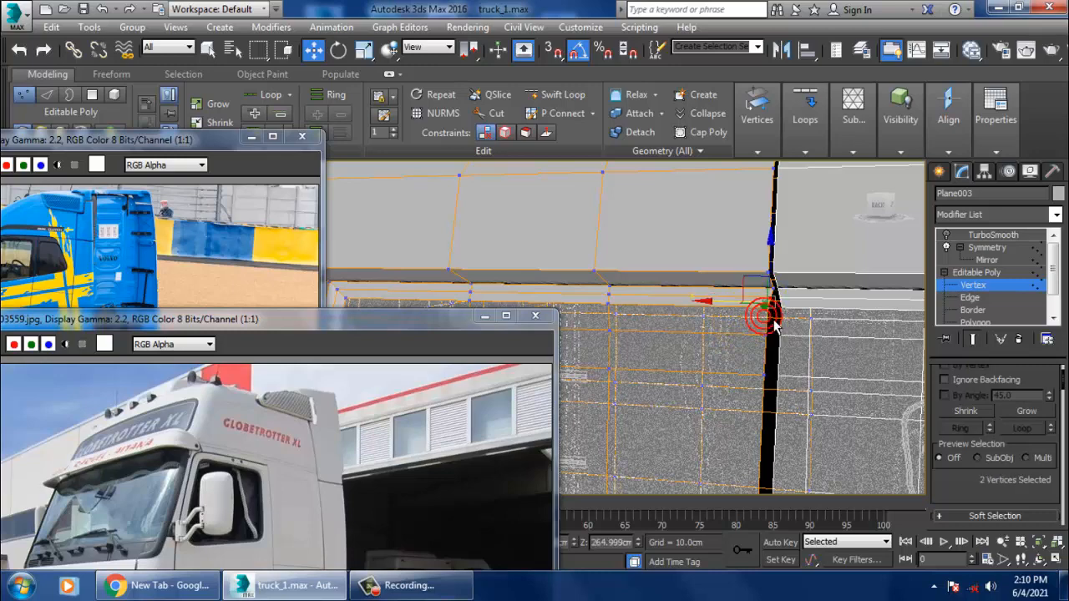
ctrl+click(765, 335)
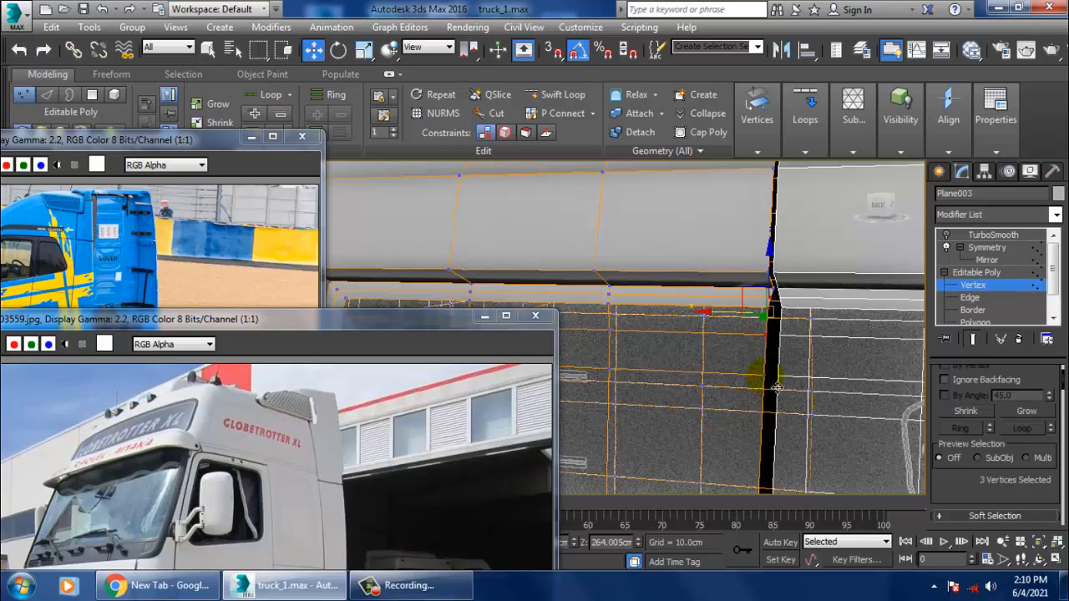
alt+middle_drag(795, 433, 797, 388)
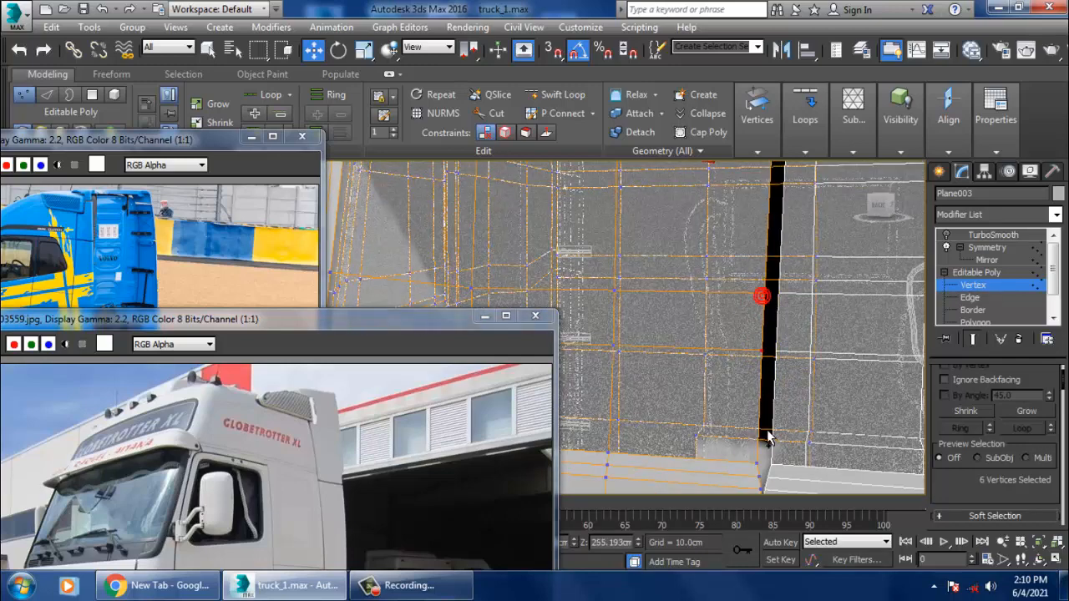
ctrl+click(766, 474)
ctrl+click(768, 484)
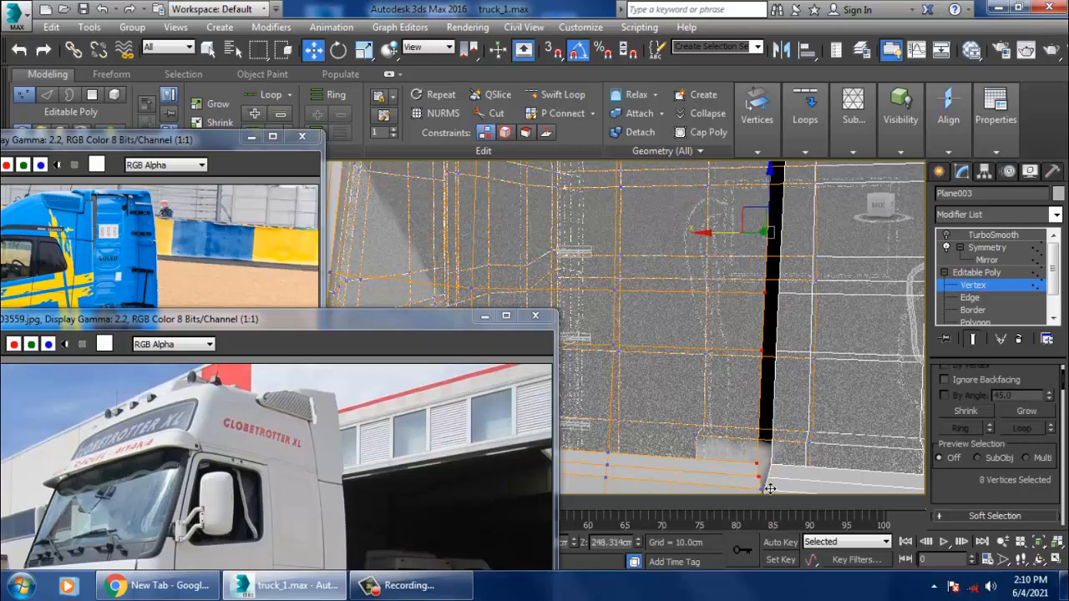
Move the eight selected windshield vertices to the cab's centre line to close the gap between the mirrored halves.
alt+middle_drag(795, 366, 776, 412)
alt+middle_drag(699, 461, 702, 398)
drag(685, 347, 704, 356)
scroll(743, 353, down, 5)
alt+middle_drag(743, 352, 756, 393)
scroll(749, 369, down, 3)
scroll(788, 406, up, 6)
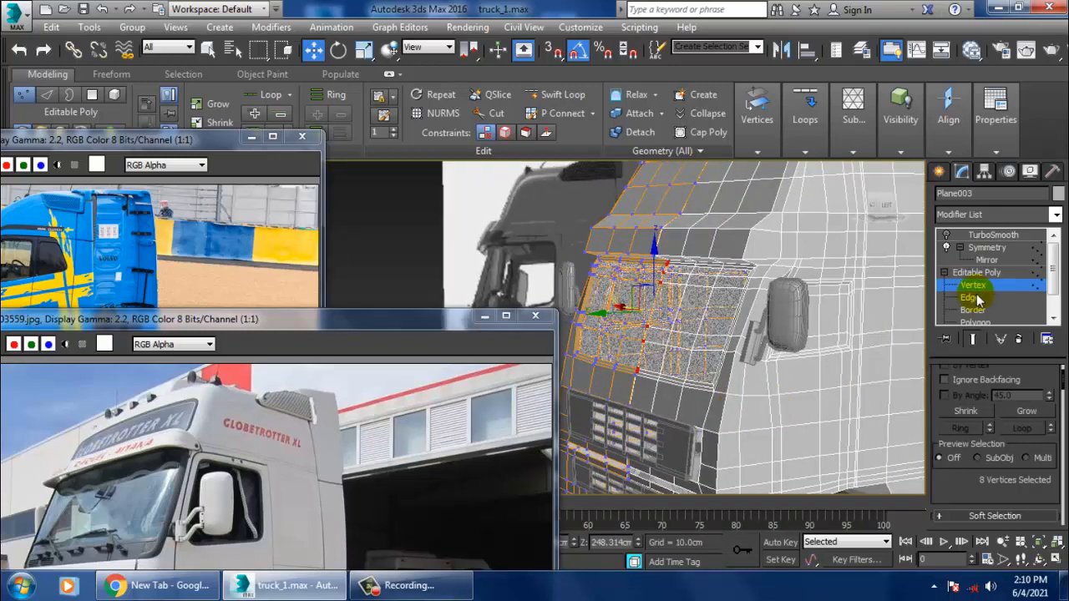
Switch the cab to polygon editing and turn off its Symmetry modifier to work on the original half.
click(974, 285)
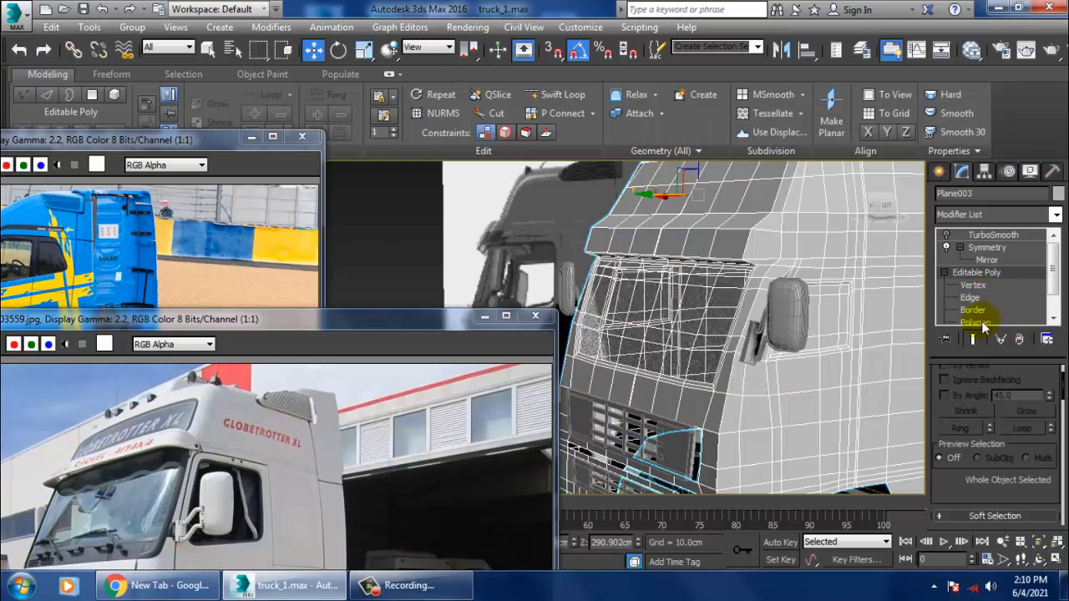
click(975, 322)
alt+middle_drag(843, 337, 803, 334)
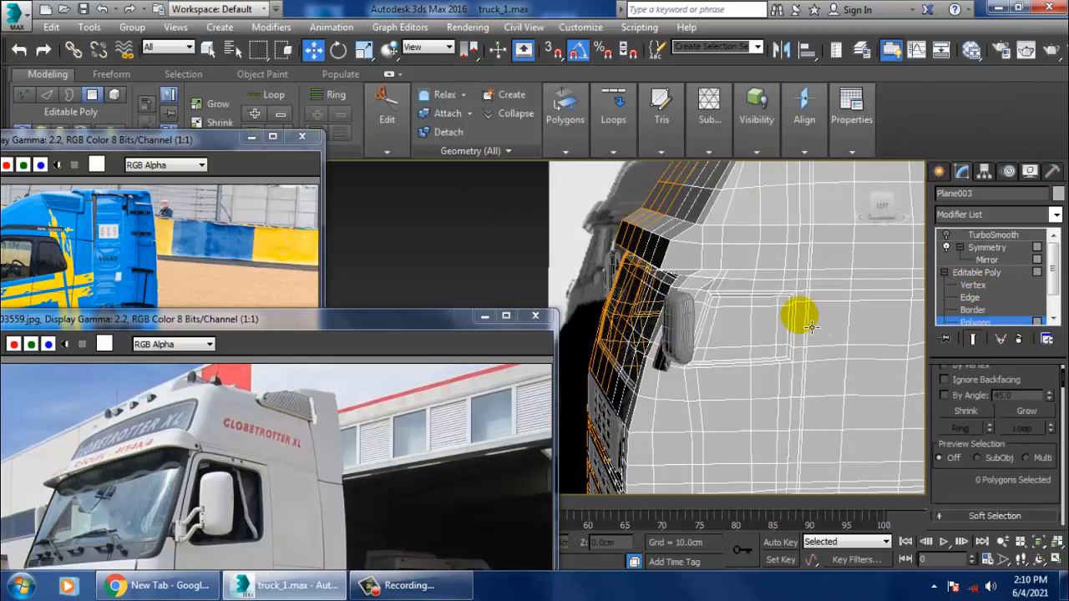
alt+middle_drag(733, 342, 693, 334)
scroll(737, 342, up, 5)
scroll(732, 340, down, 5)
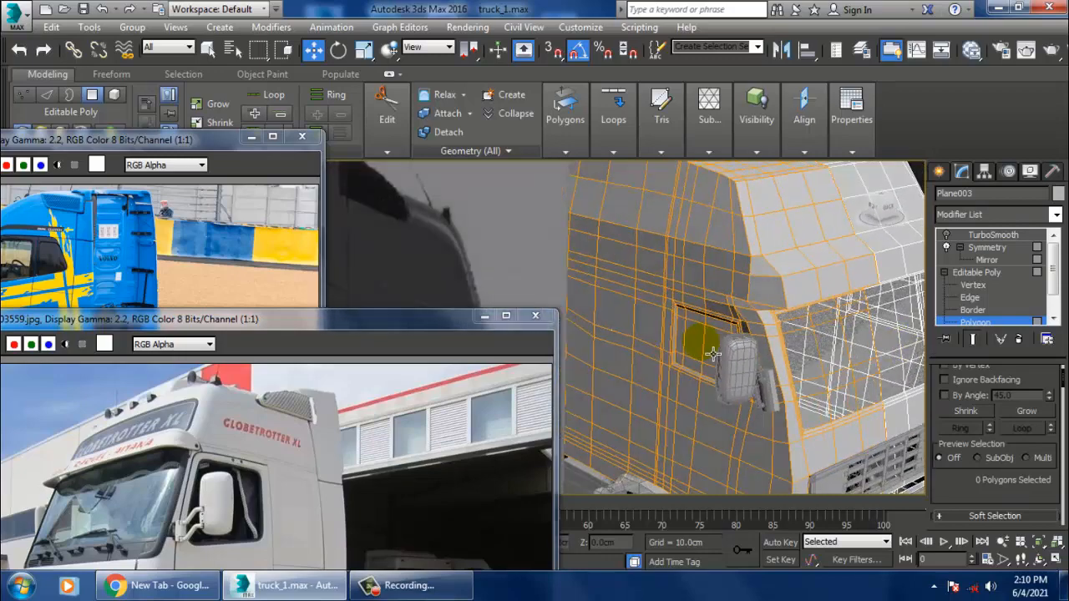
click(948, 249)
Select the four polygons in the uppermost row of the cab's side window.
scroll(743, 355, up, 5)
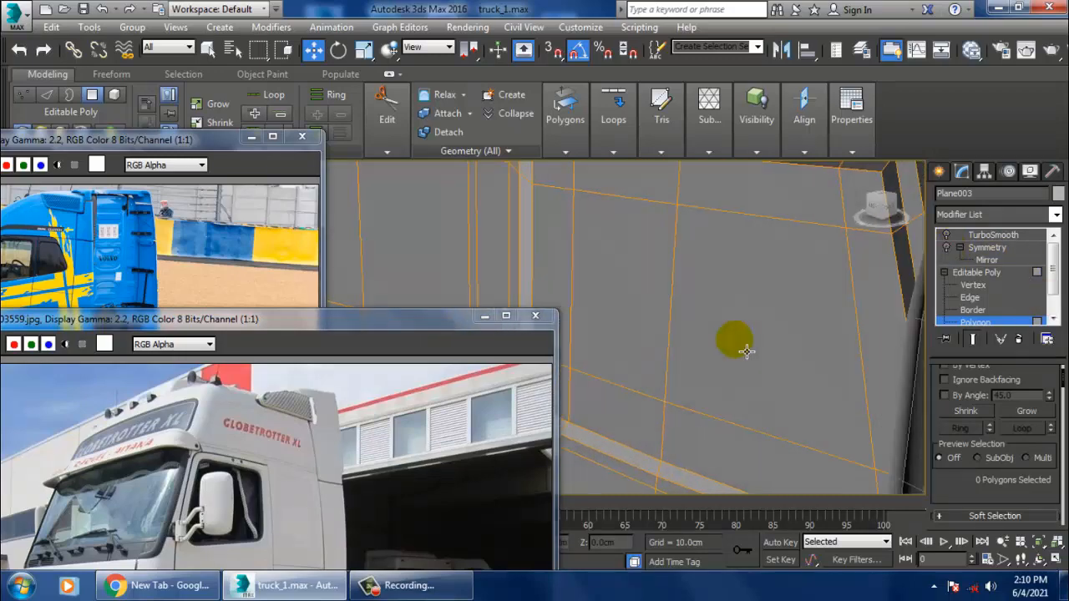
middle_drag(750, 304, 769, 324)
scroll(742, 317, down, 4)
click(756, 306)
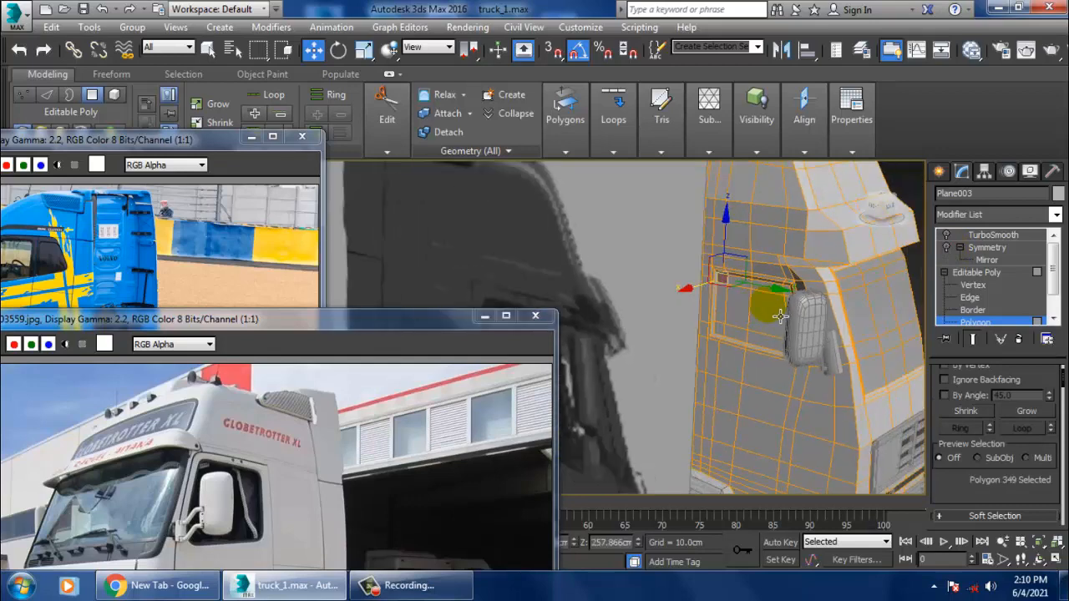
scroll(749, 317, up, 4)
ctrl+click(664, 219)
ctrl+click(764, 217)
ctrl+click(882, 229)
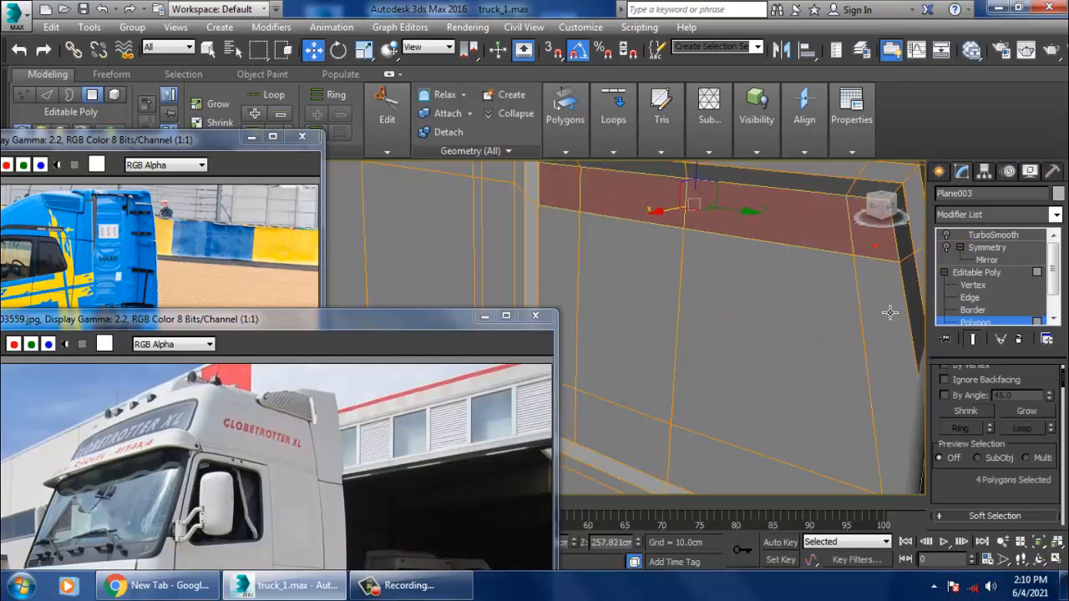
Add the remaining eight side window polygons below the uppermost row to the selection.
ctrl+click(886, 334)
ctrl+click(804, 353)
ctrl+click(657, 334)
ctrl+click(568, 359)
ctrl+click(570, 410)
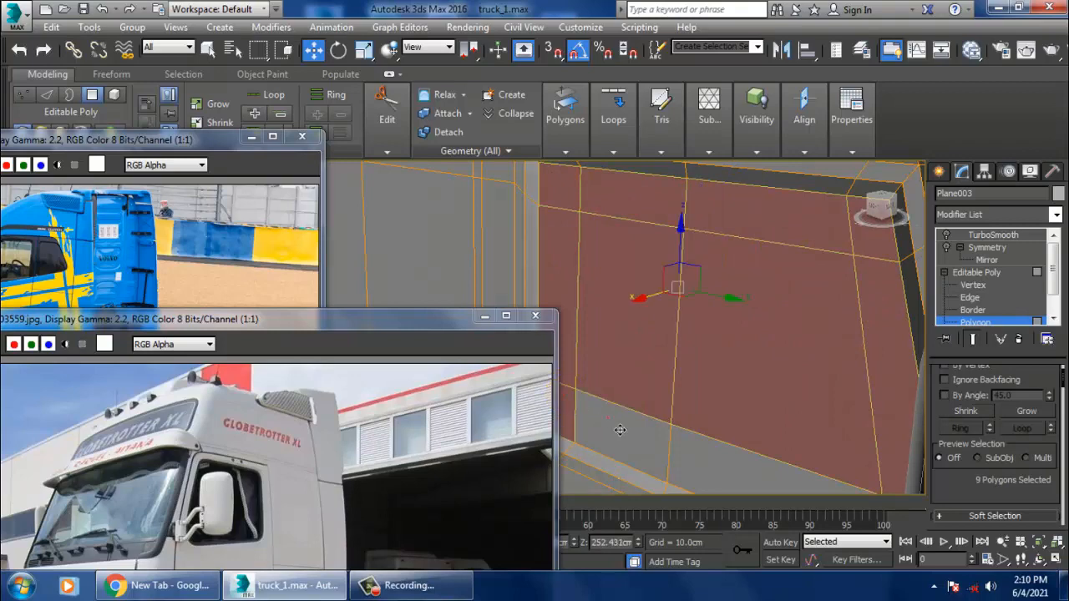
ctrl+click(622, 436)
ctrl+click(739, 462)
alt+middle_drag(740, 462, 783, 408)
ctrl+click(891, 344)
Assign the Glass - Translucent material, Material #26, to the 12 selected side window polygons and minimize the material editor.
mouse_move(909, 340)
alt+middle_down()
mouse_move(933, 325)
mouse_move(909, 293)
mouse_move(879, 329)
alt+middle_up()
scroll(923, 306, down, 6)
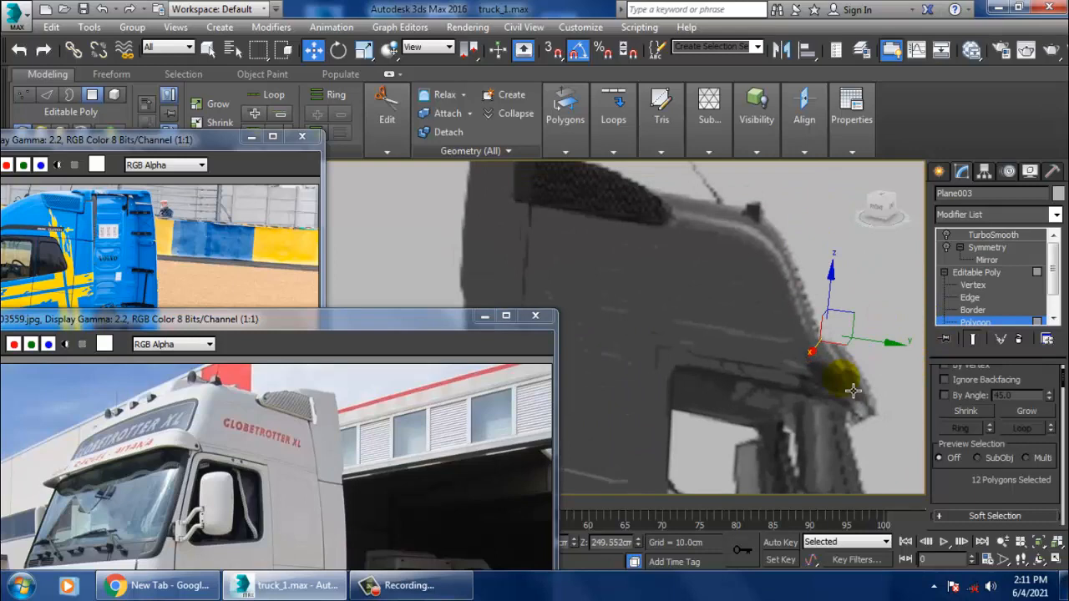
scroll(861, 357, up, 10)
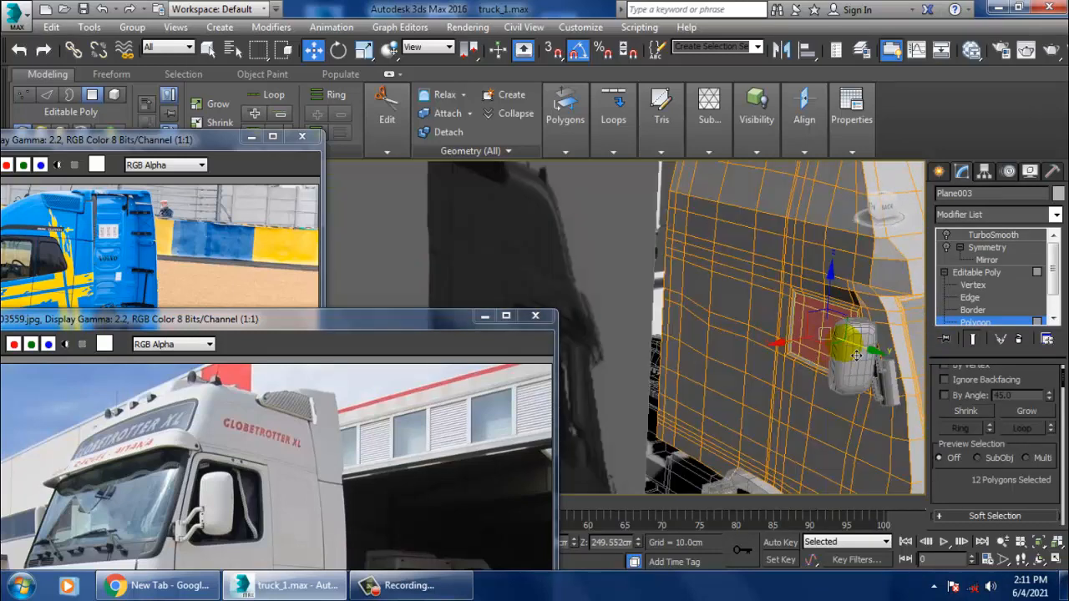
alt+middle_drag(869, 354, 881, 354)
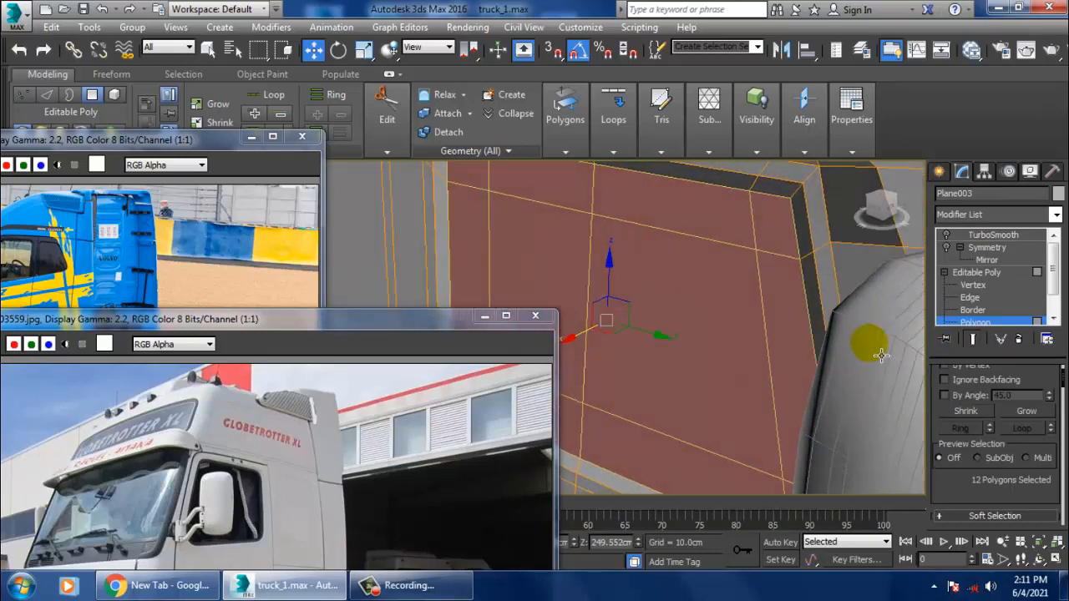
key(m)
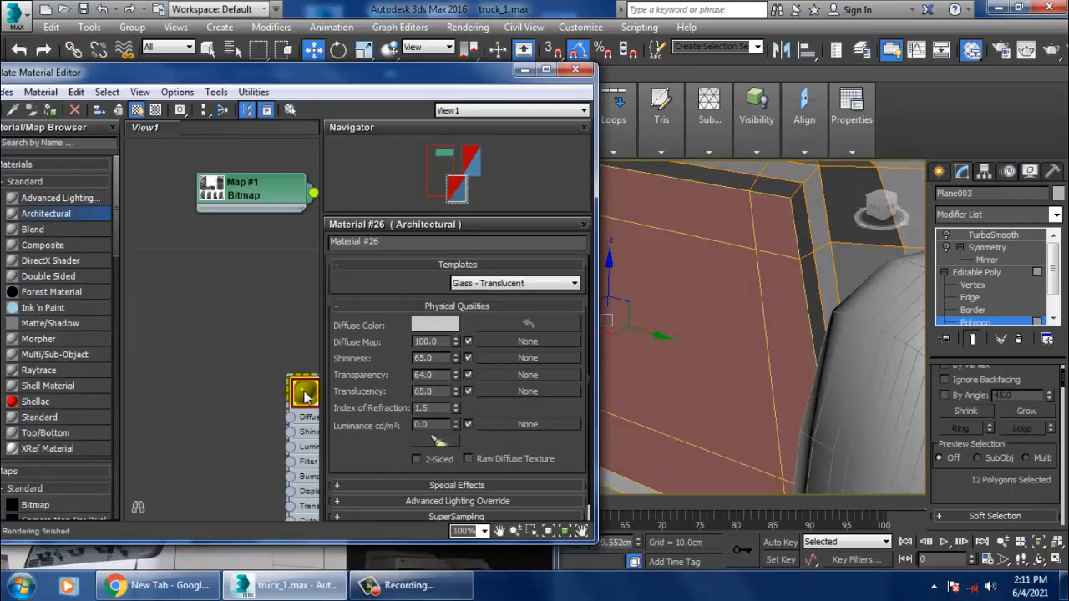
drag(304, 392, 257, 361)
drag(115, 75, 294, 94)
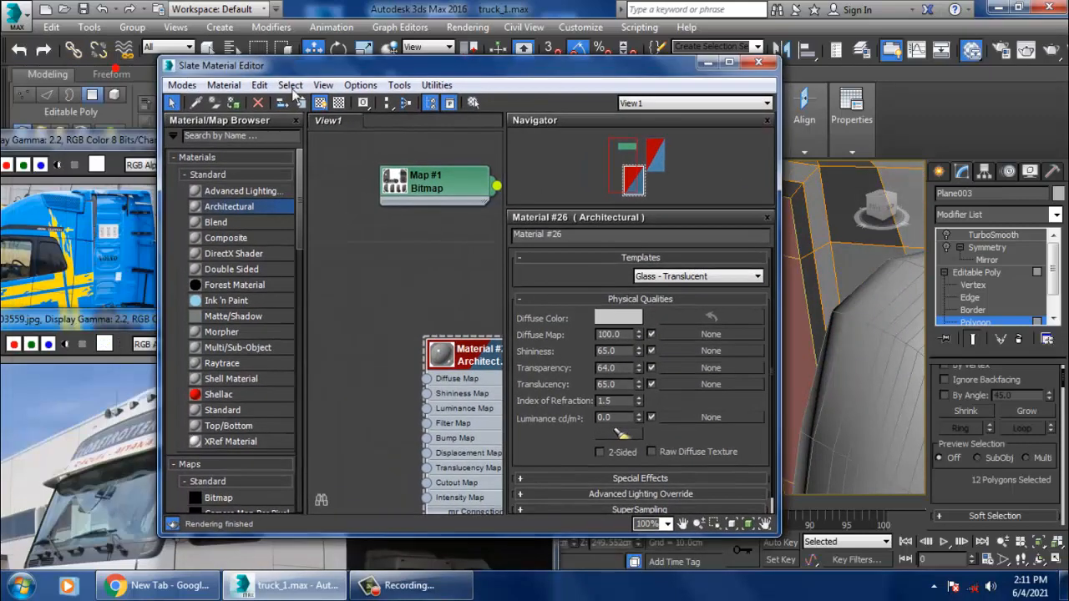
click(233, 104)
click(707, 64)
Turn the Symmetry modifier back on, deselect the cab, and view its glazed side window.
scroll(778, 201, down, 5)
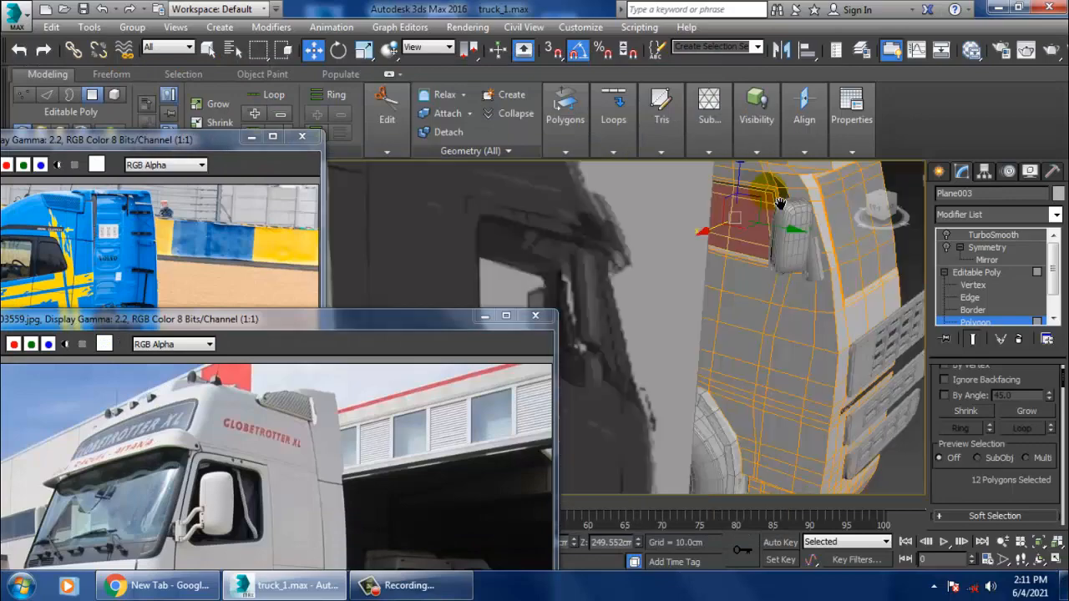
alt+middle_drag(785, 215, 861, 261)
click(994, 249)
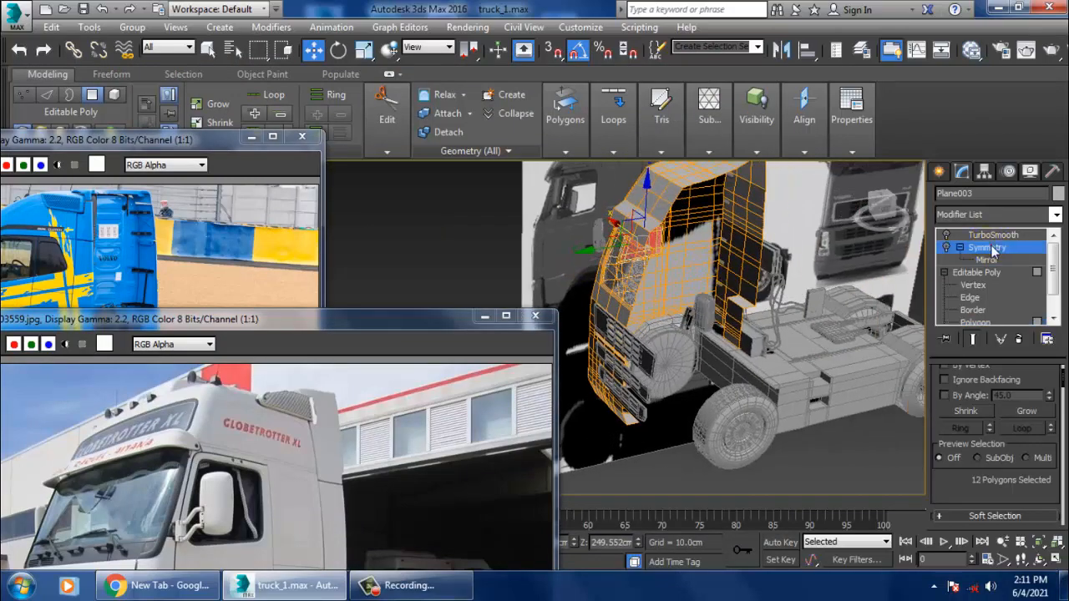
click(949, 249)
key(l)
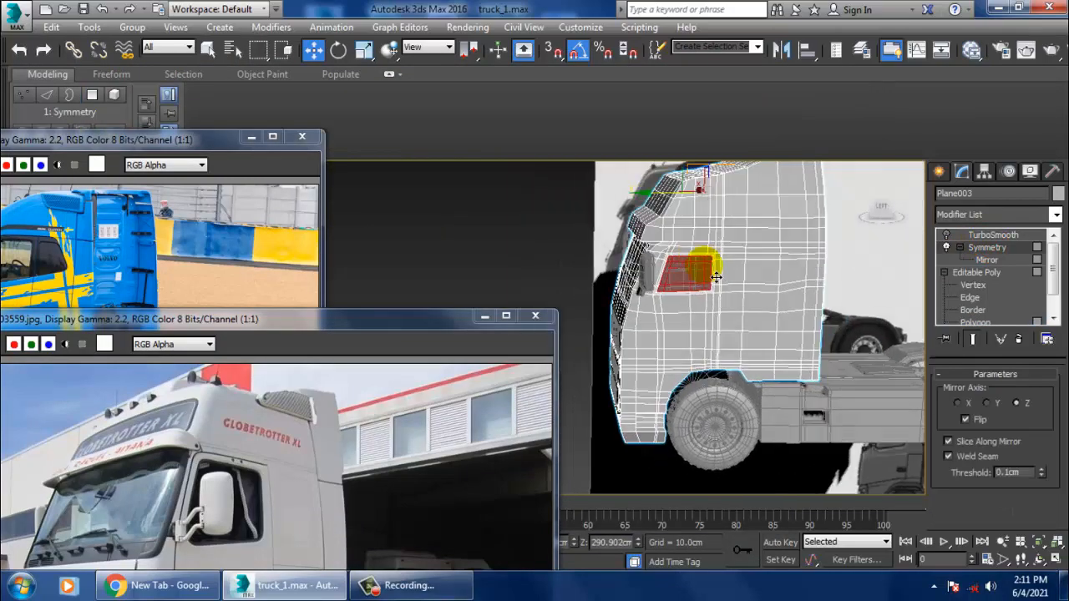
click(544, 229)
alt+middle_drag(776, 250, 731, 304)
scroll(710, 310, up, 4)
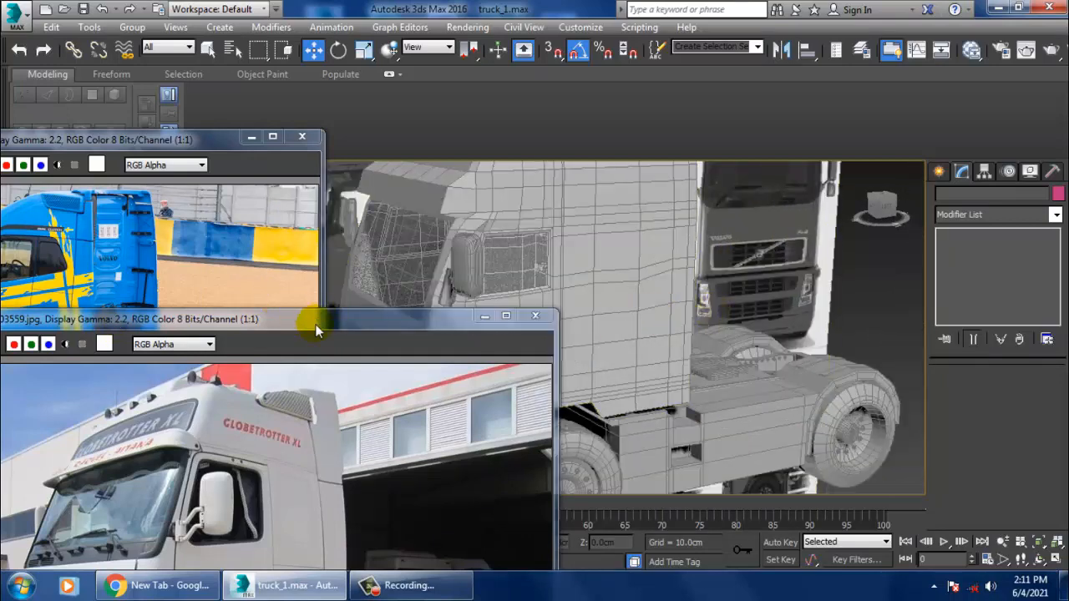
Raise the white truck's reference photo to show its lower body, and reselect the cab at its Editable Poly level.
drag(315, 330, 309, 215)
scroll(699, 353, up, 5)
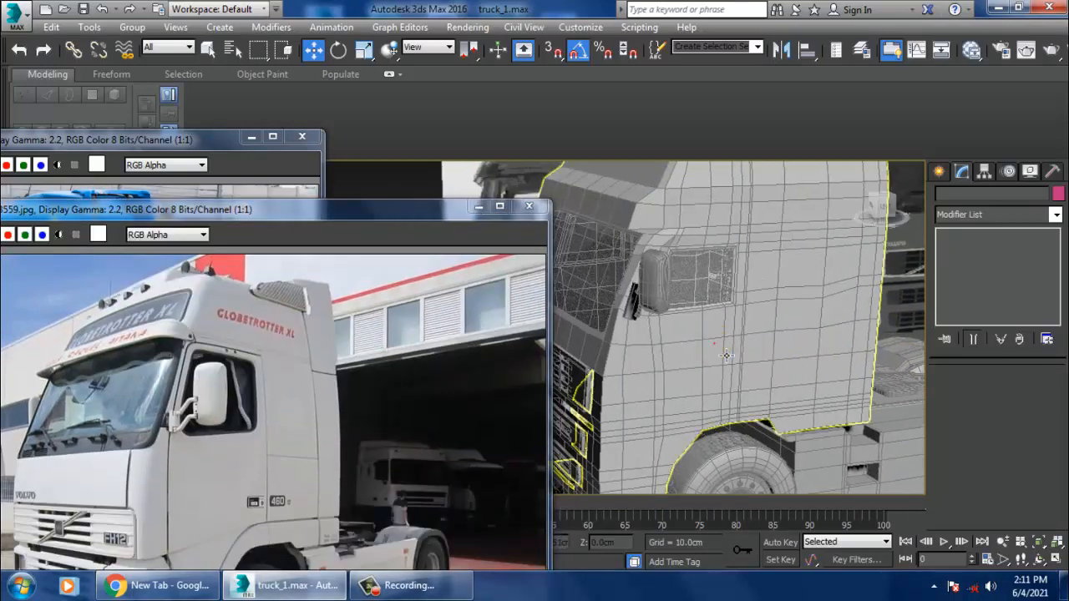
click(726, 356)
scroll(728, 364, up, 5)
scroll(718, 369, down, 5)
middle_drag(719, 369, 769, 341)
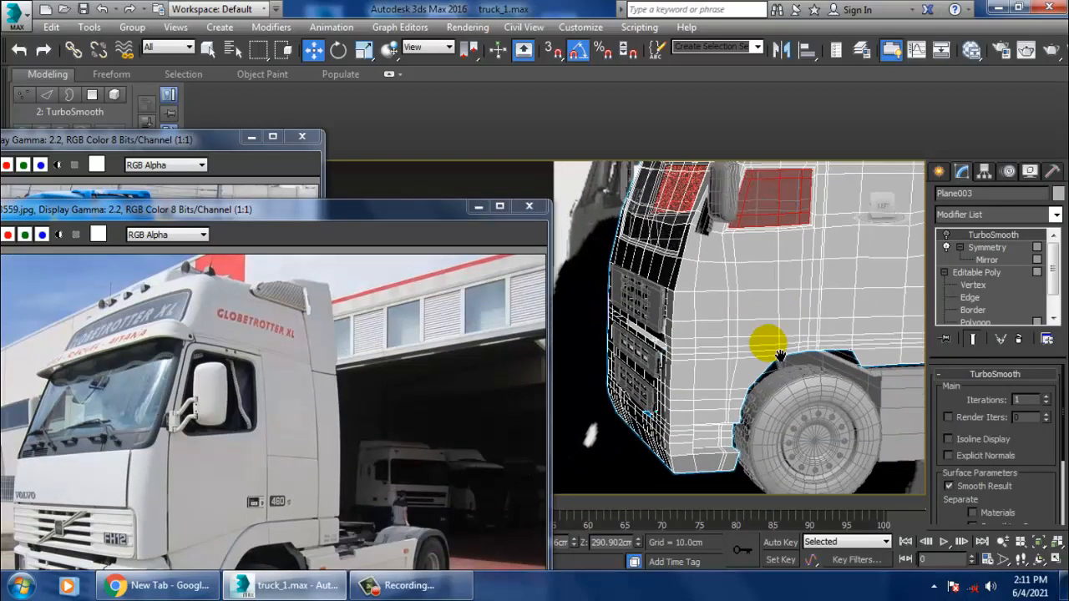
click(979, 273)
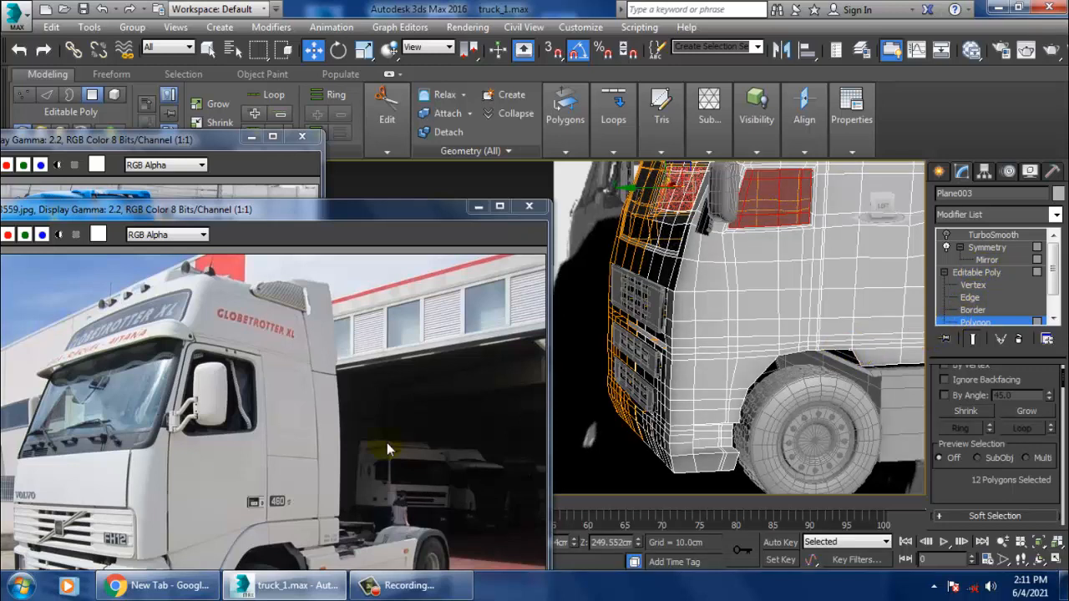
Raise the reference photo further until the front wheel shows, for comparison with the cab's lower step recess.
click(350, 396)
scroll(741, 422, up, 6)
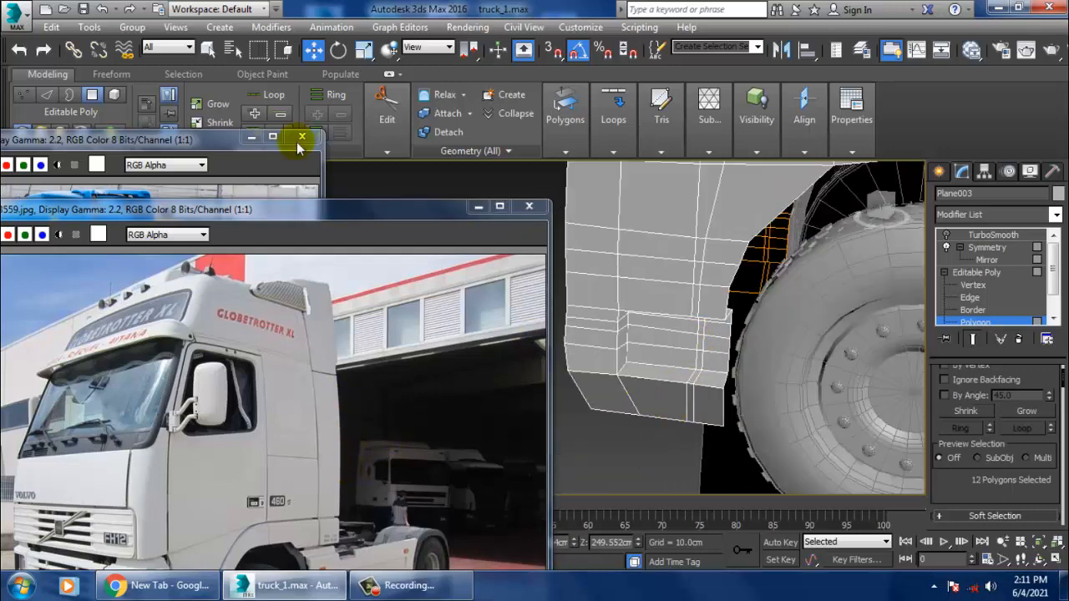
drag(316, 212, 329, 133)
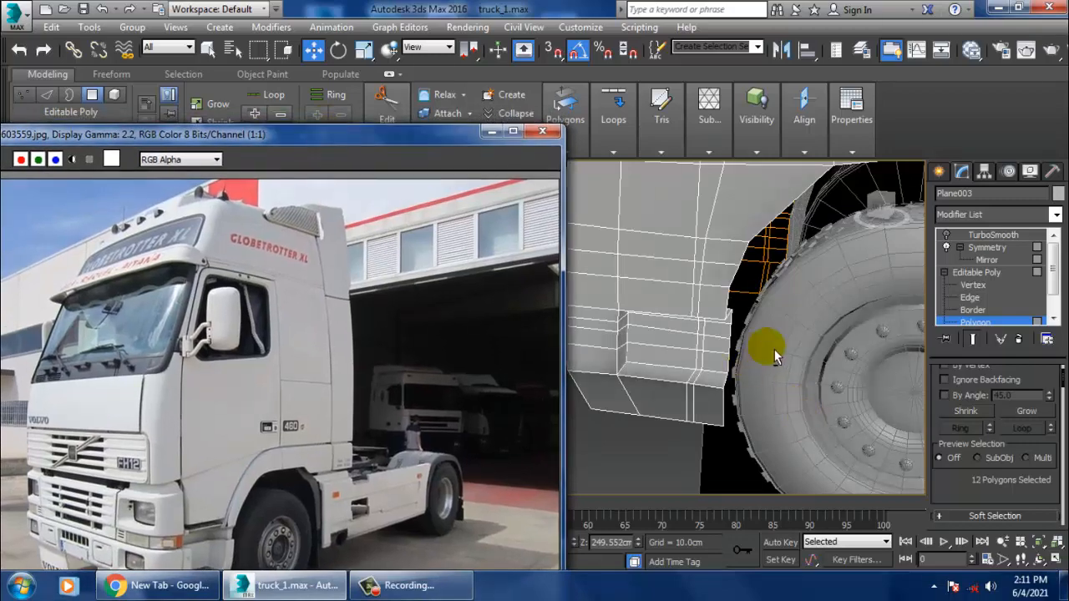
alt+middle_drag(775, 349, 816, 301)
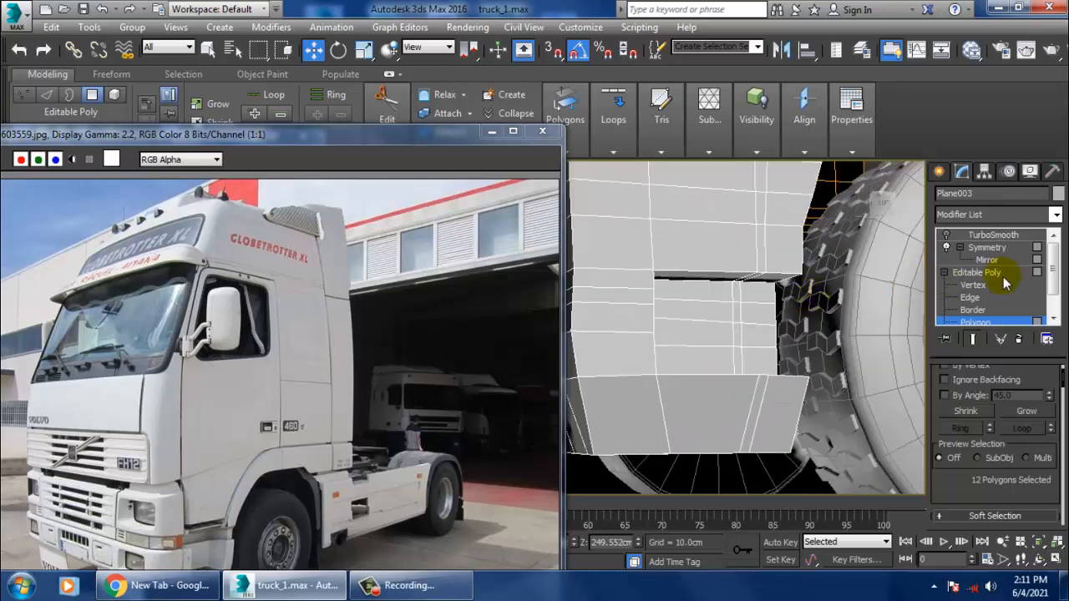
Switch the cab to edge editing, turn off its Symmetry modifier, and isolate it from the rest of the truck.
click(970, 297)
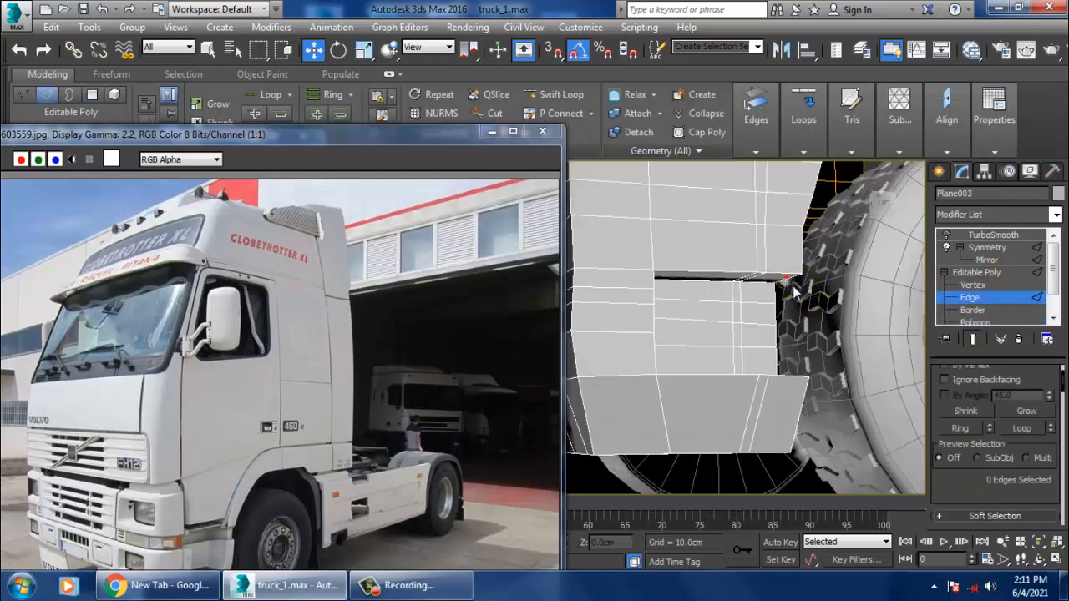
click(982, 274)
click(971, 298)
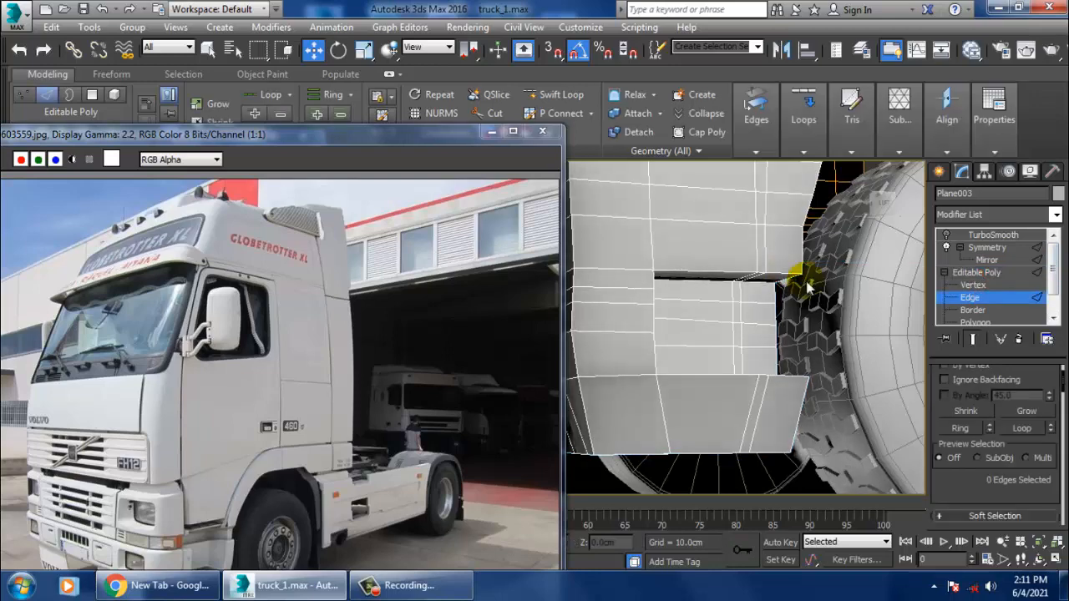
alt+middle_drag(807, 285, 847, 308)
click(948, 248)
scroll(881, 338, up, 2)
key(alt+q)
Extrude the open edge at the upper end of the step recess downward in four segments to wall off its wheel side.
scroll(769, 443, up, 2)
middle_drag(769, 442, 819, 353)
scroll(775, 385, up, 2)
click(763, 354)
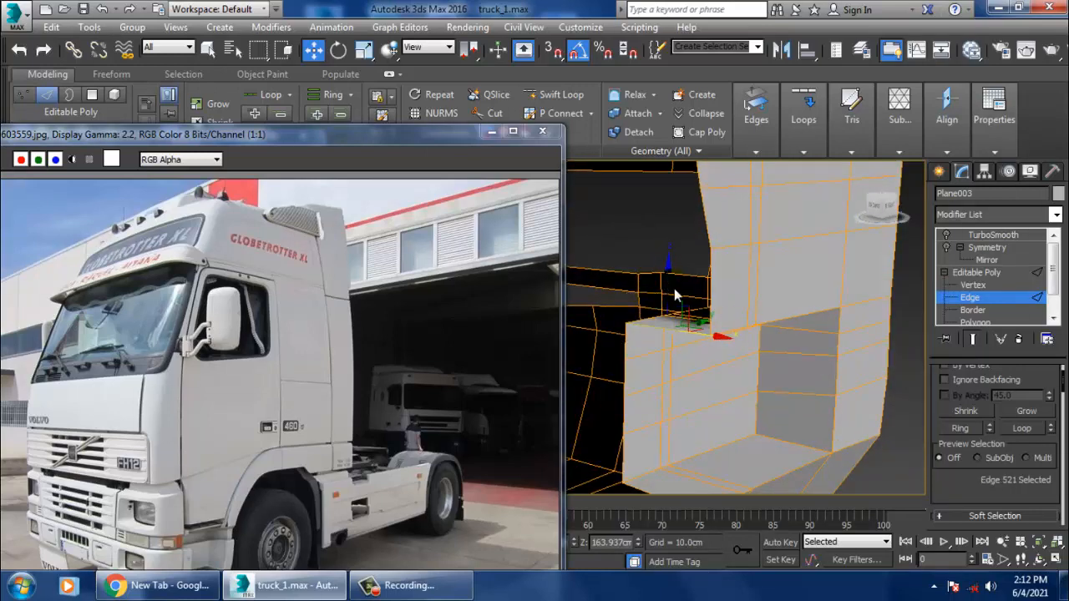
shift+drag(683, 296, 691, 451)
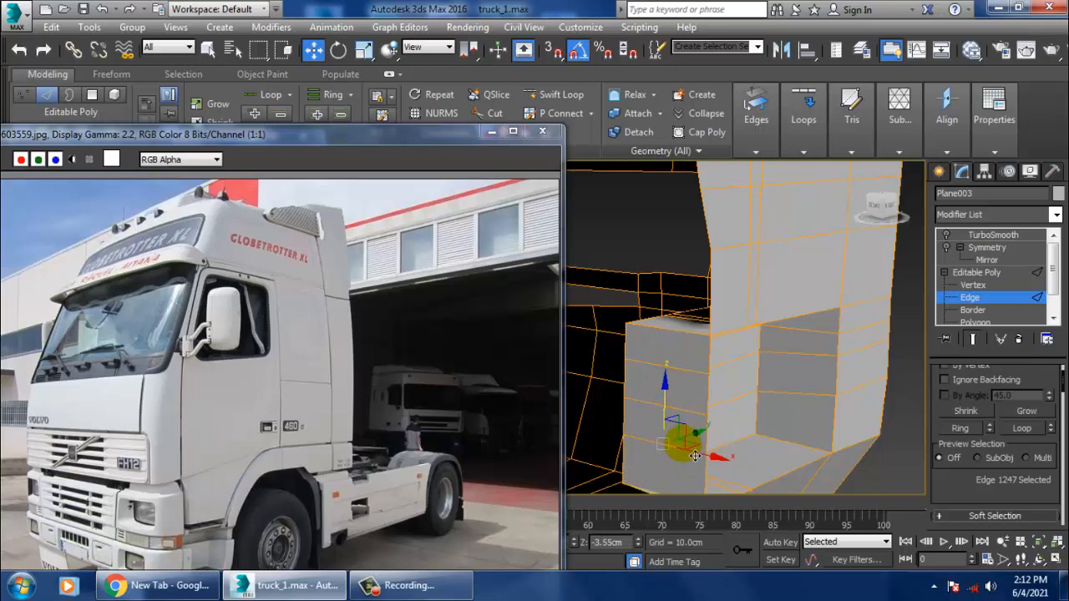
Weld the uppermost pair of loose vertices along the new wall's inner vertical edge.
alt+middle_drag(693, 455, 749, 396)
key(1)
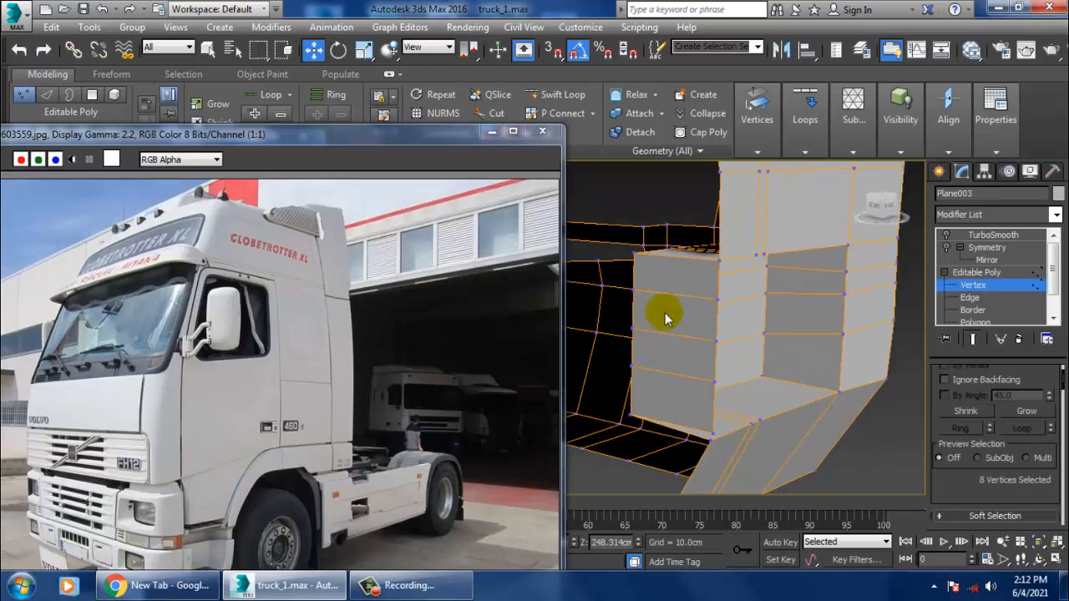
alt+middle_drag(665, 312, 709, 333)
right_click(697, 317)
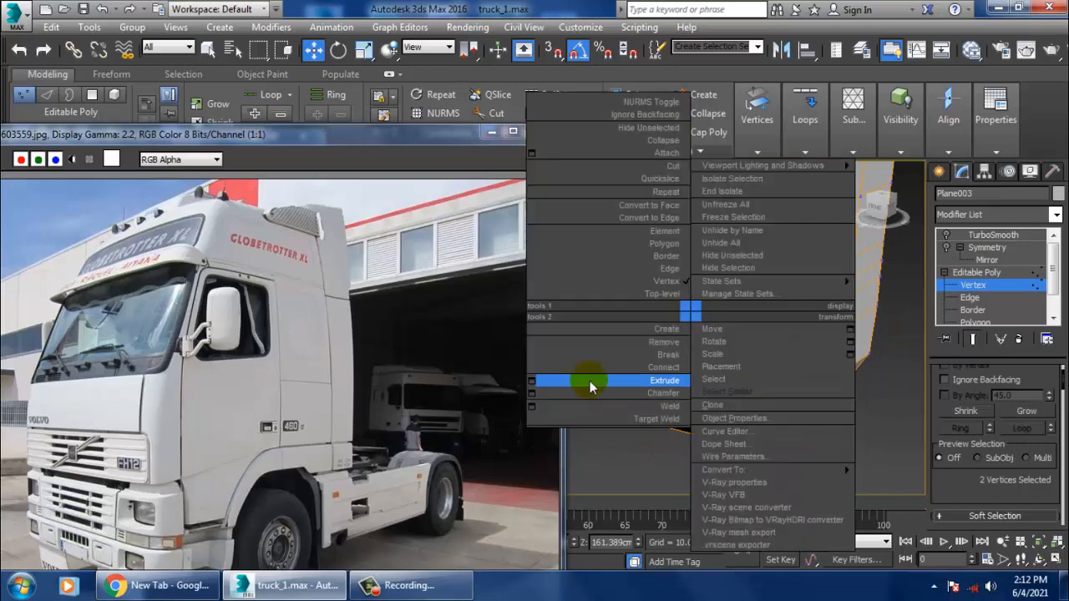
click(535, 410)
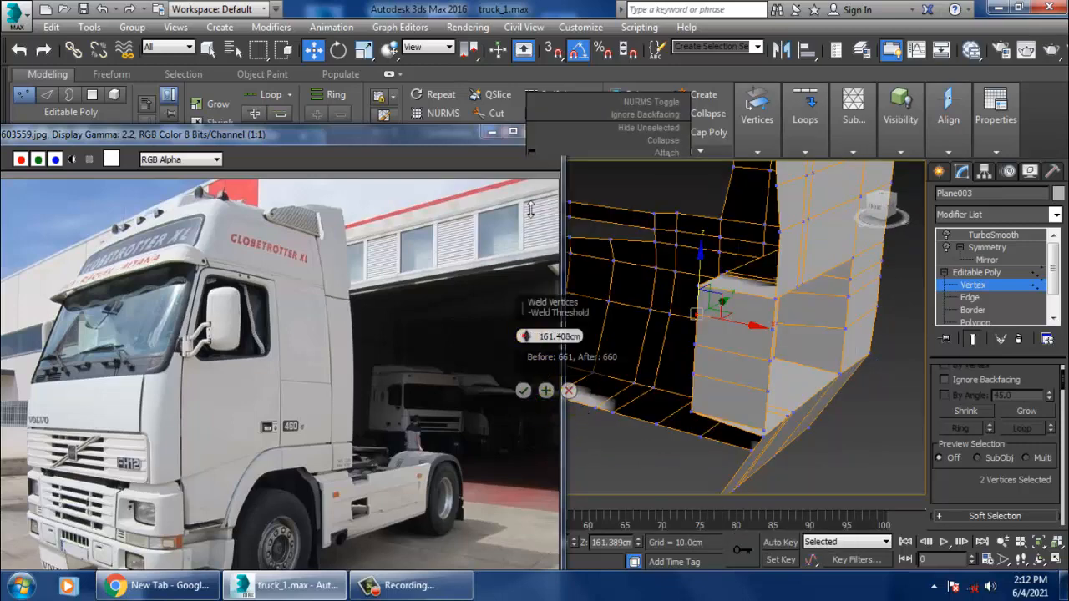
drag(530, 209, 526, 457)
click(524, 391)
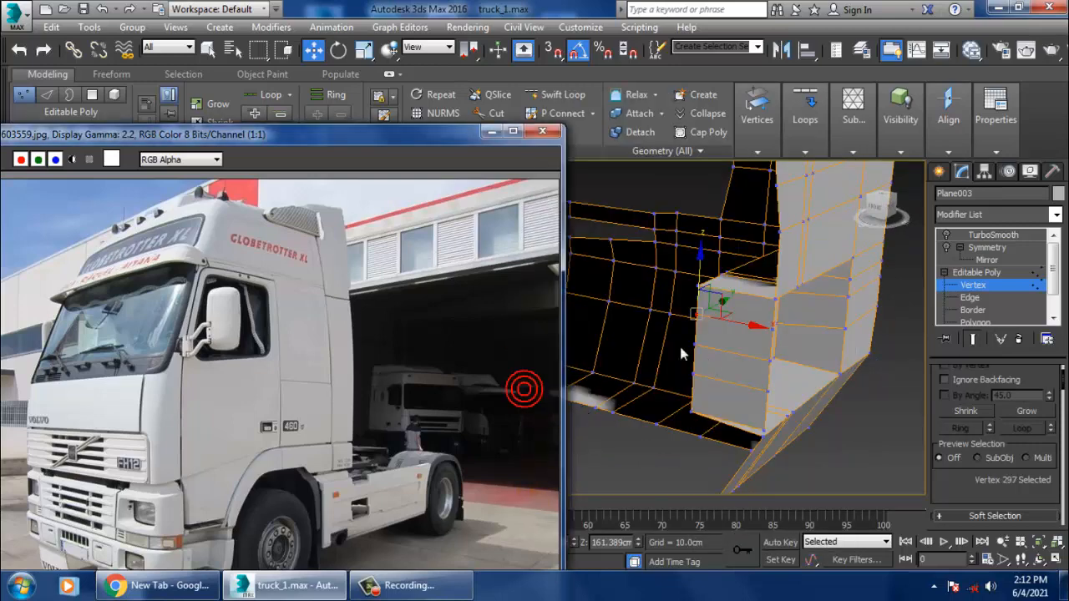
Weld the three remaining vertex pairs down the new wall's inner vertical edge to the recess floor.
right_click(704, 351)
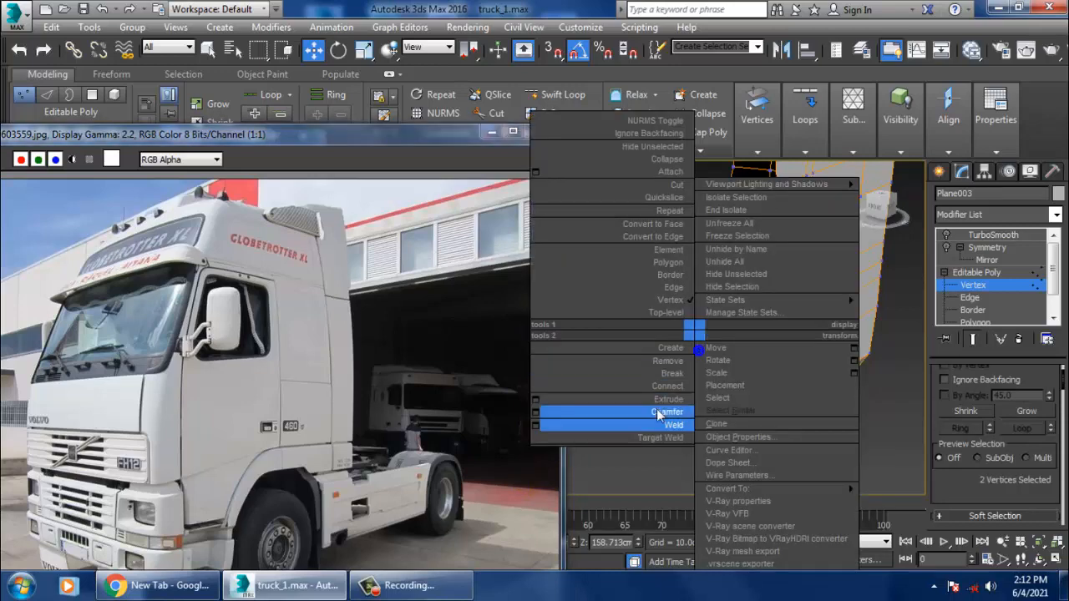
click(675, 447)
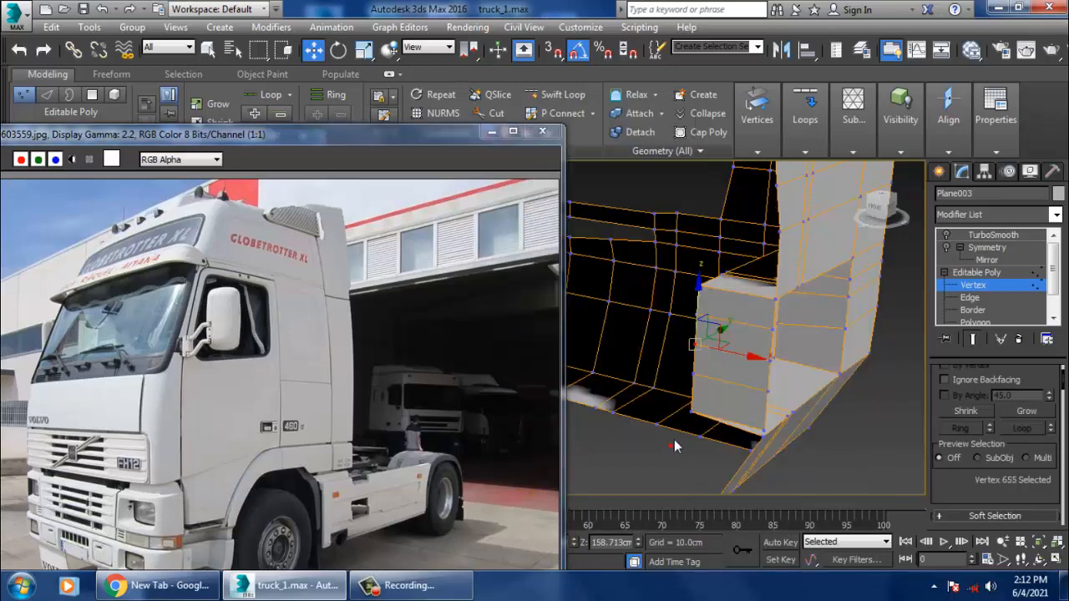
right_click(699, 381)
click(653, 439)
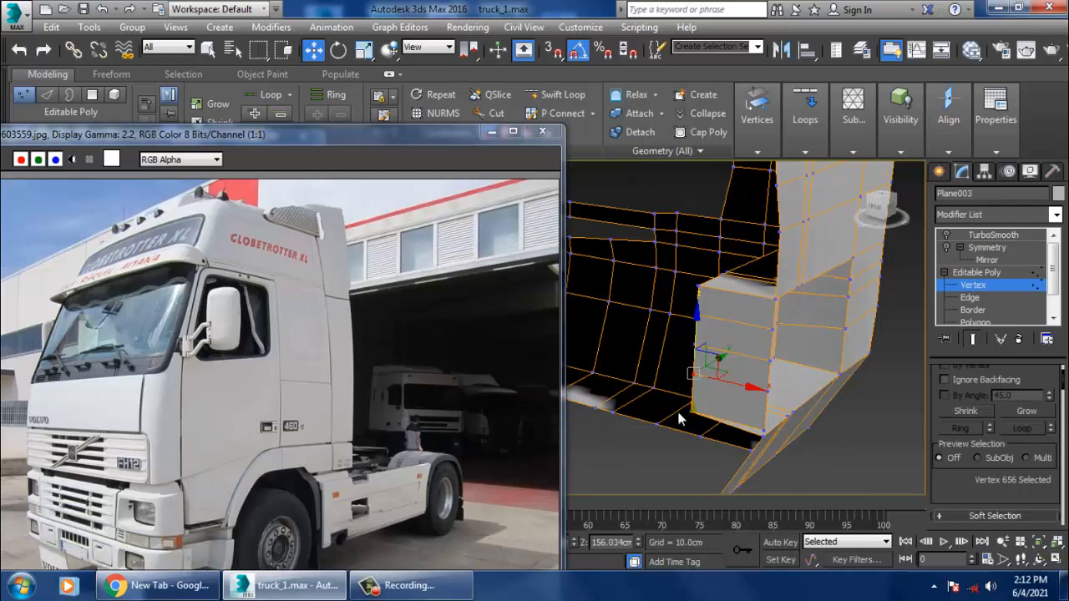
ctrl+click(702, 426)
right_click(696, 341)
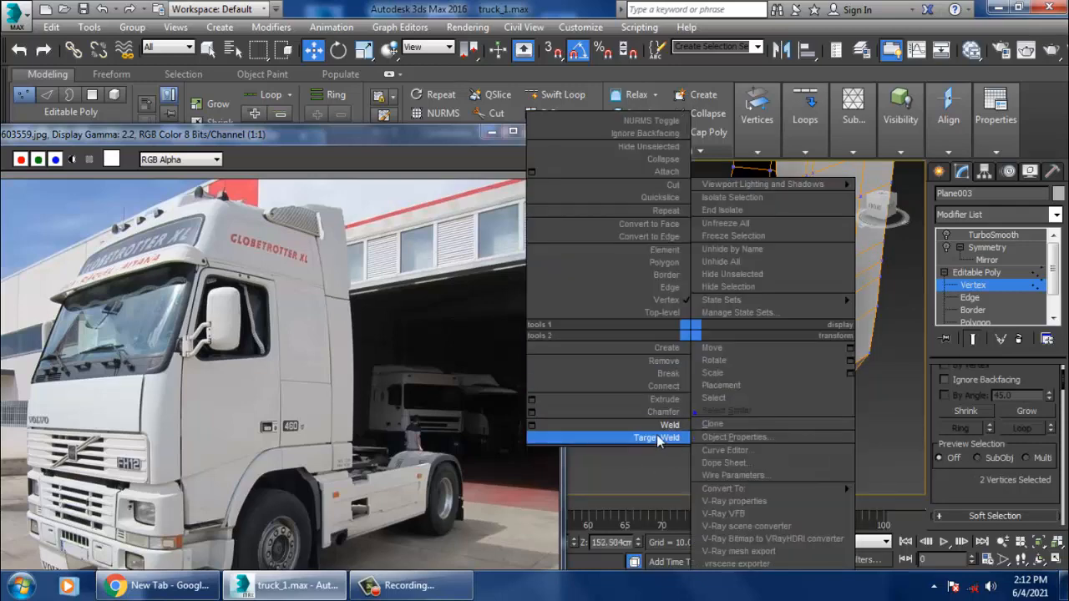
click(660, 439)
alt+middle_drag(801, 470, 772, 425)
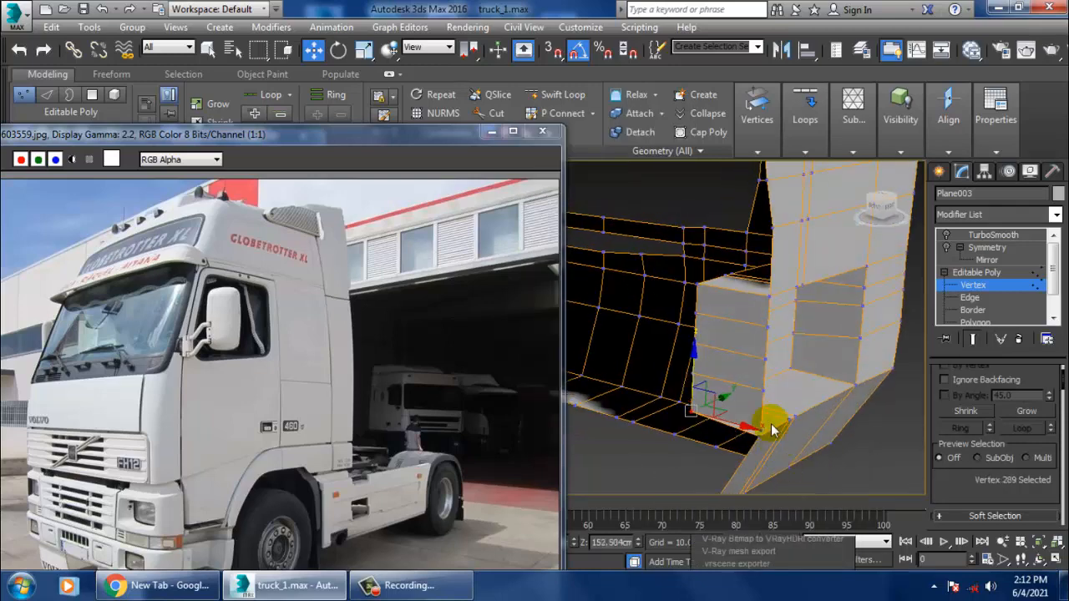
Weld the remaining loose vertices at the lower outer corner of the step recess's new wall.
click(762, 429)
right_click(762, 429)
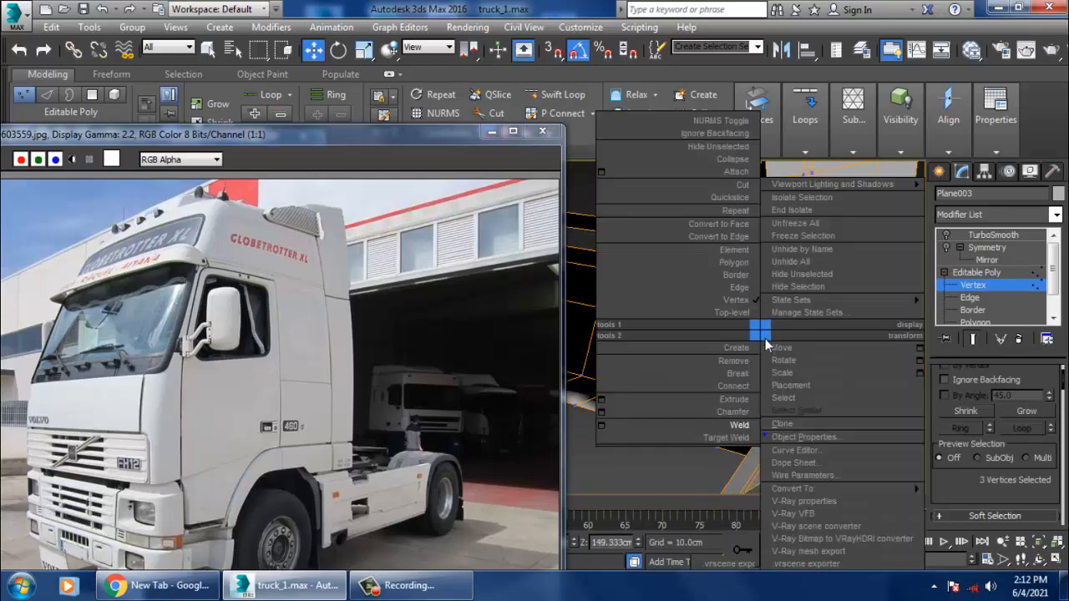
scroll(807, 409, down, 5)
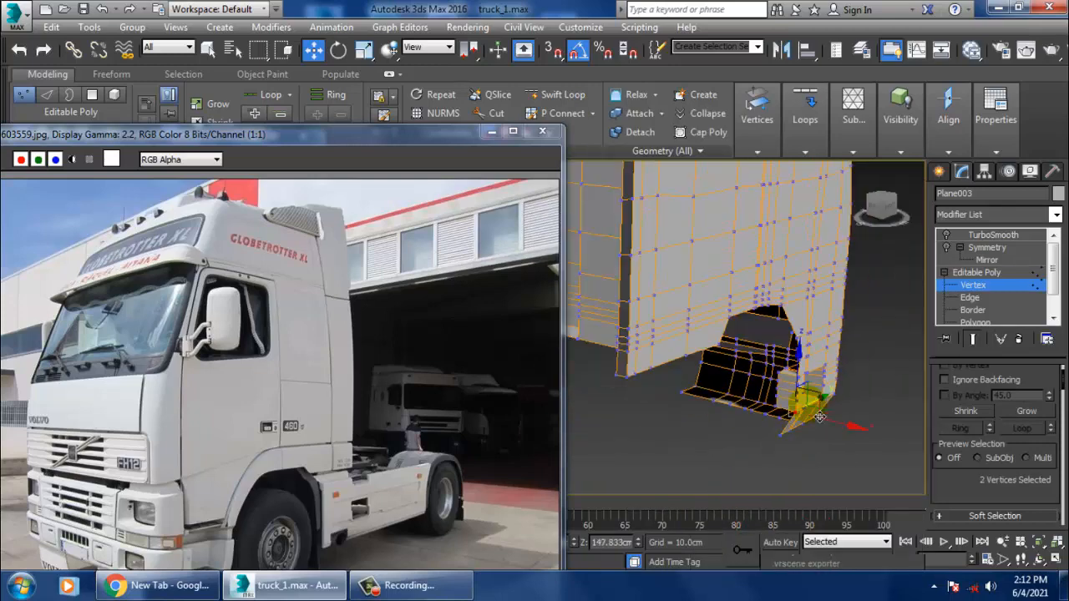
End the isolation so the whole truck is shown, and leave vertex editing on the cab.
alt+middle_drag(812, 411, 710, 426)
alt+middle_drag(853, 454, 898, 265)
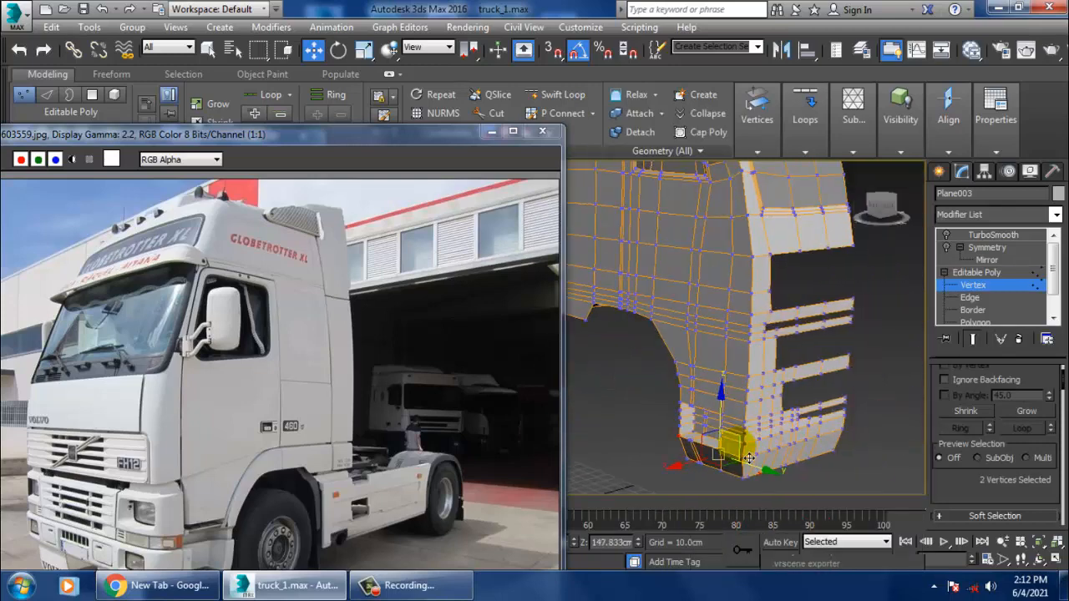
right_click(884, 263)
click(924, 145)
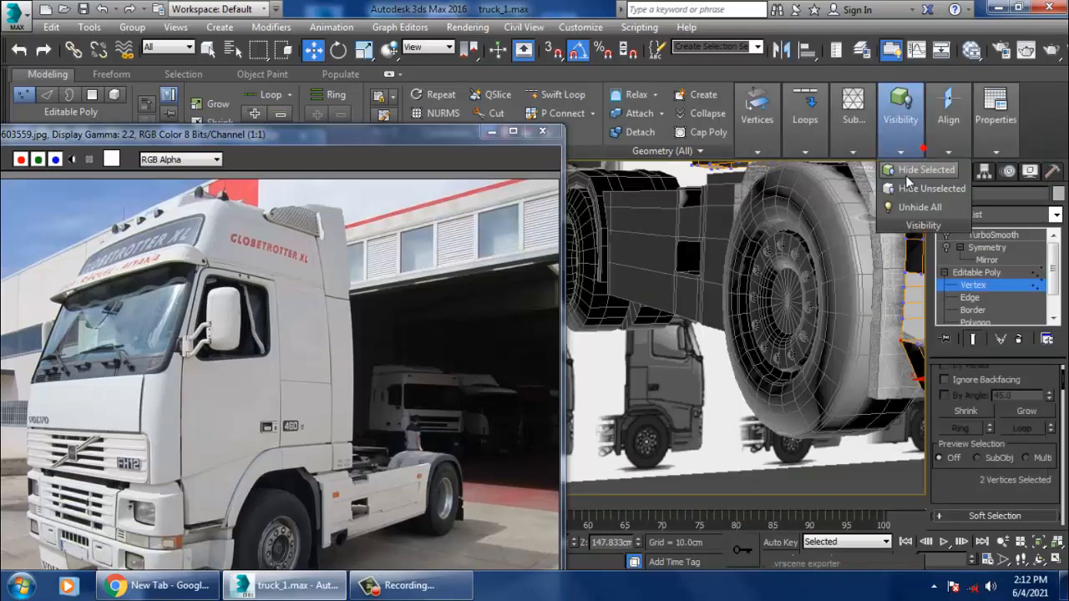
scroll(833, 271, down, 2)
middle_drag(836, 274, 753, 283)
alt+middle_drag(801, 319, 815, 366)
scroll(815, 356, down, 5)
scroll(793, 327, up, 5)
click(992, 273)
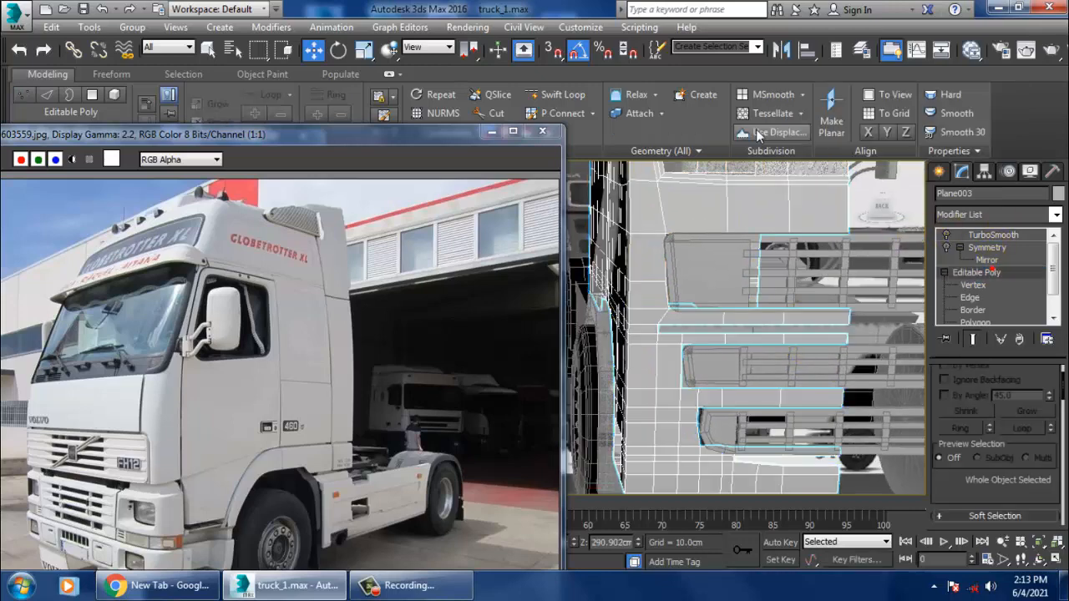
Insert an edge loop with Swift Loop close to the upper edge of the projecting band above the windshield.
click(564, 97)
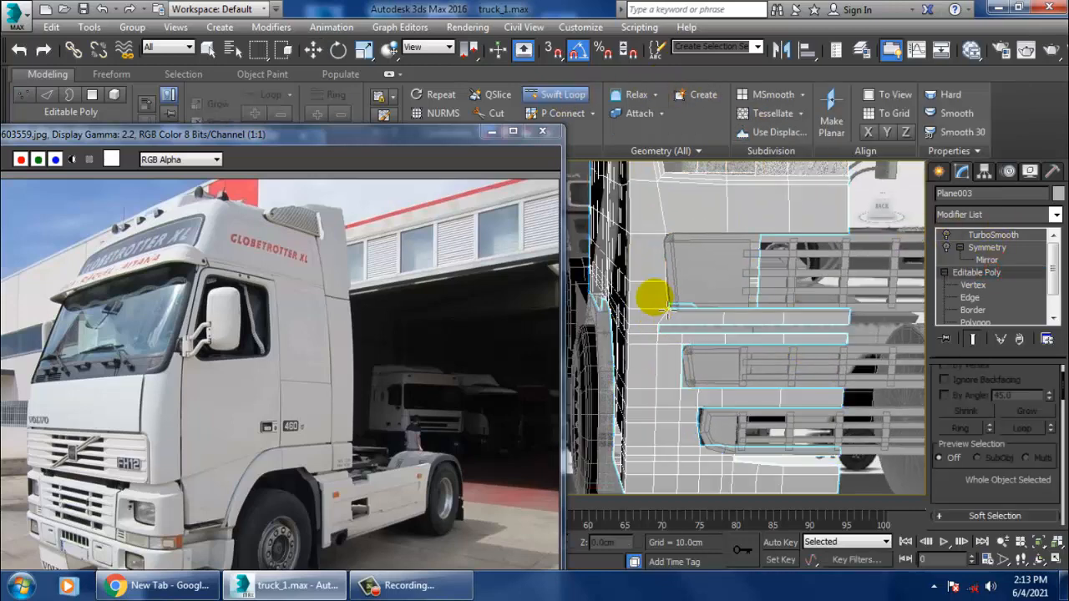
alt+middle_drag(724, 306, 698, 311)
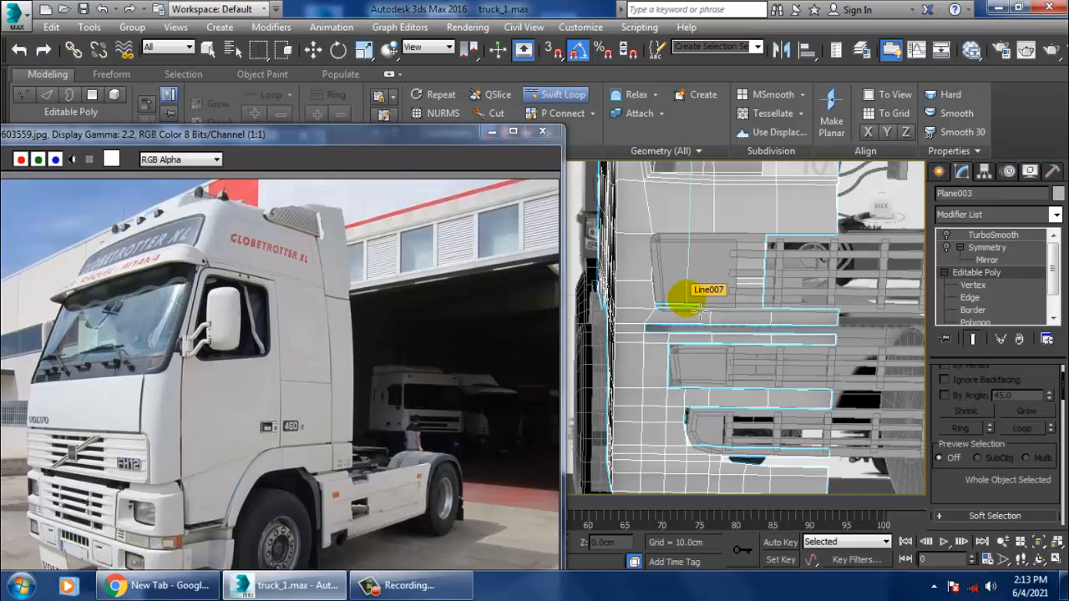
alt+middle_drag(798, 309, 687, 291)
scroll(758, 292, up, 6)
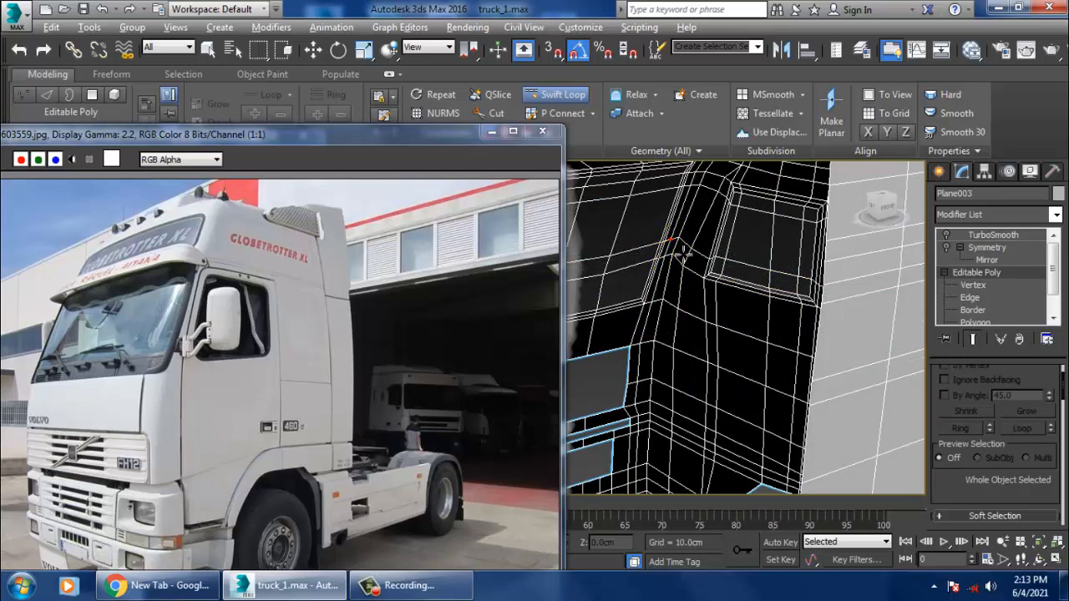
alt+middle_drag(683, 249, 743, 300)
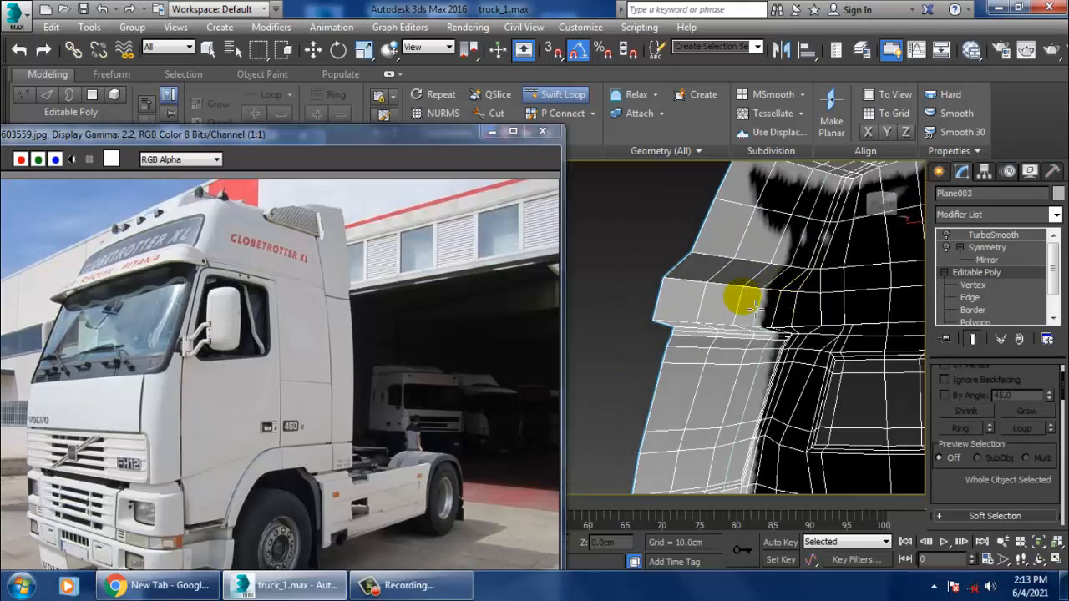
click(670, 288)
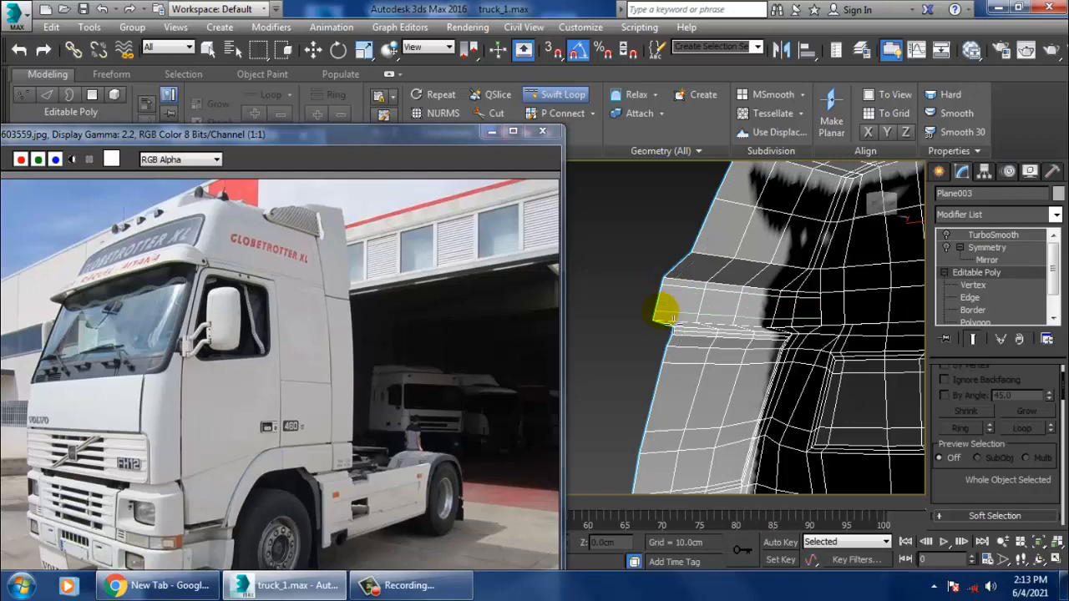
alt+middle_drag(670, 319, 819, 289)
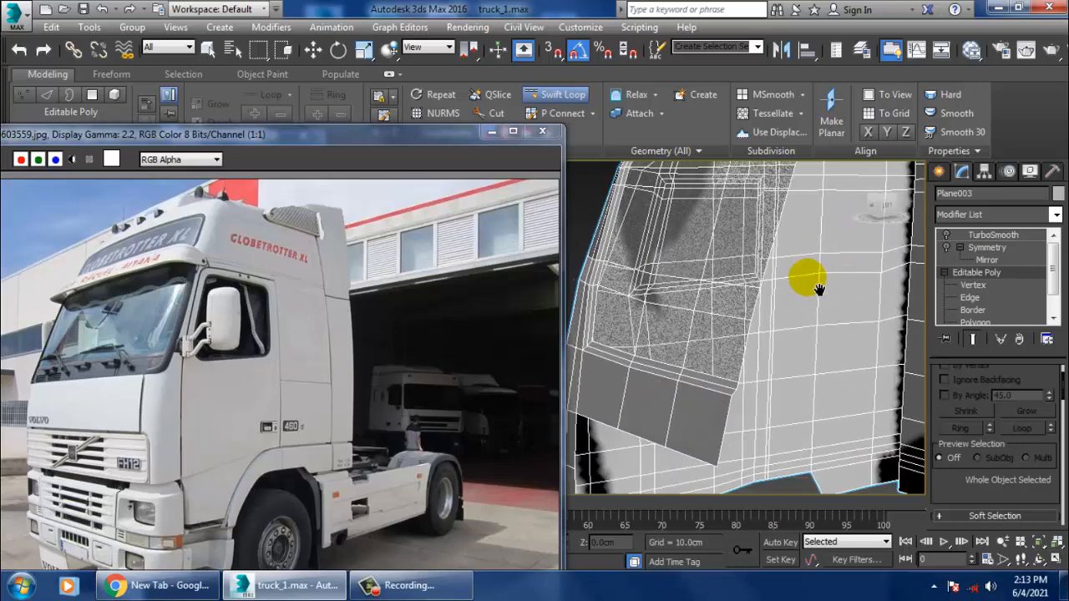
key(w)
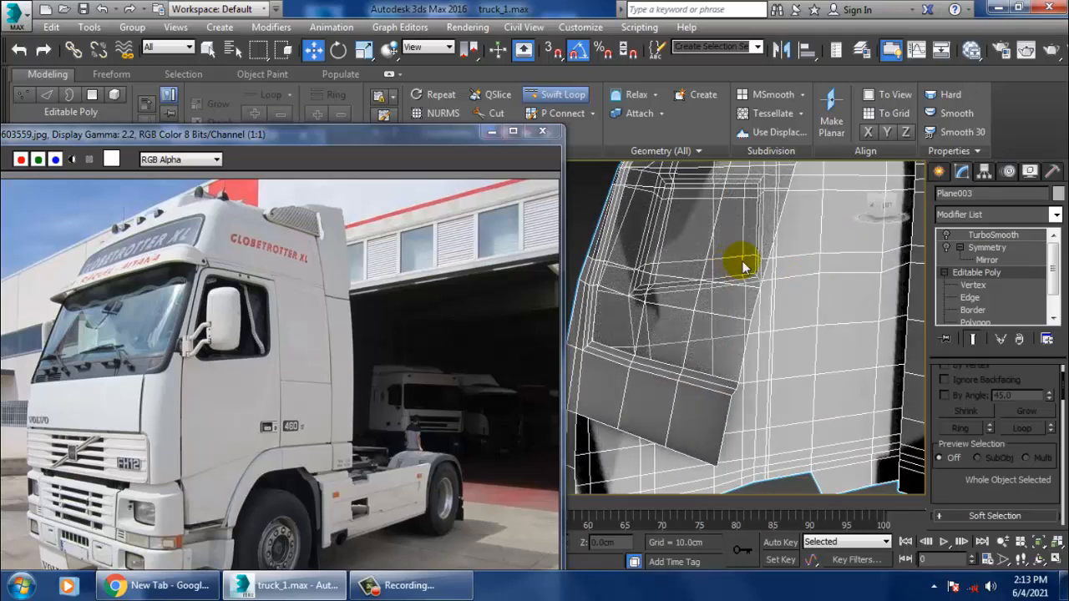
End the cab's isolation to bring back the other truck parts.
right_click(593, 191)
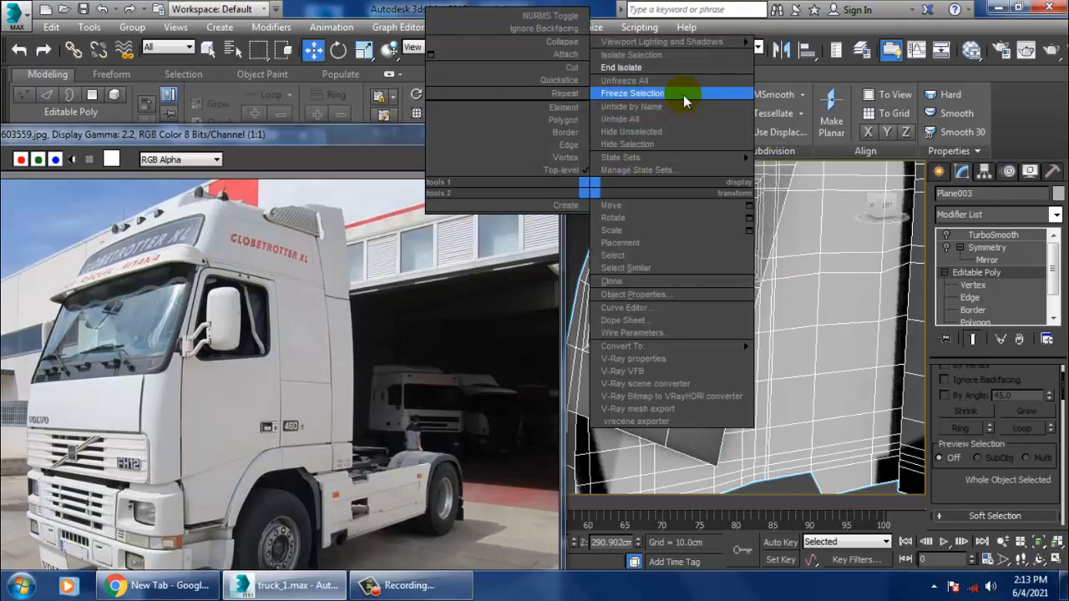
click(621, 67)
alt+middle_drag(865, 311, 802, 321)
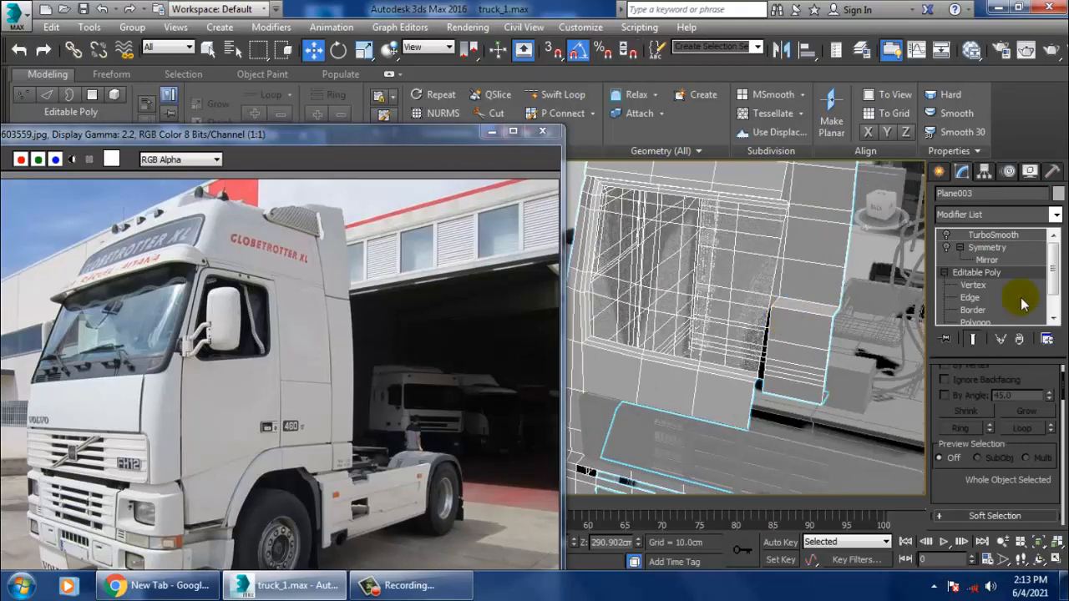
Enlarge the reference photo to 2:1 around the windshield wipers and start a Cylinder from the standard primitives.
click(940, 172)
click(61, 399)
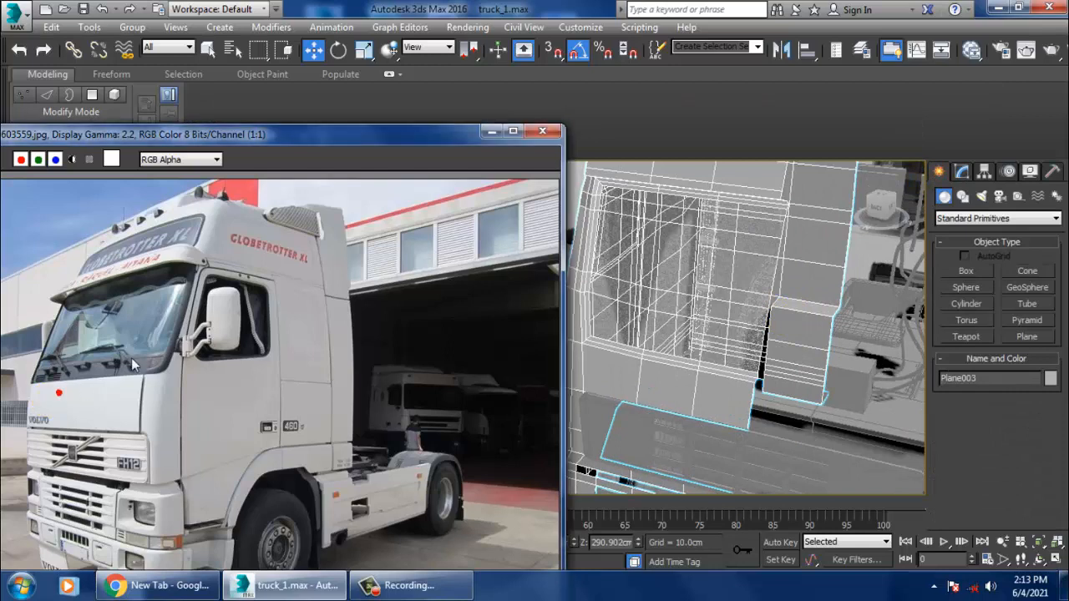
ctrl+click(118, 376)
middle_drag(124, 364, 150, 371)
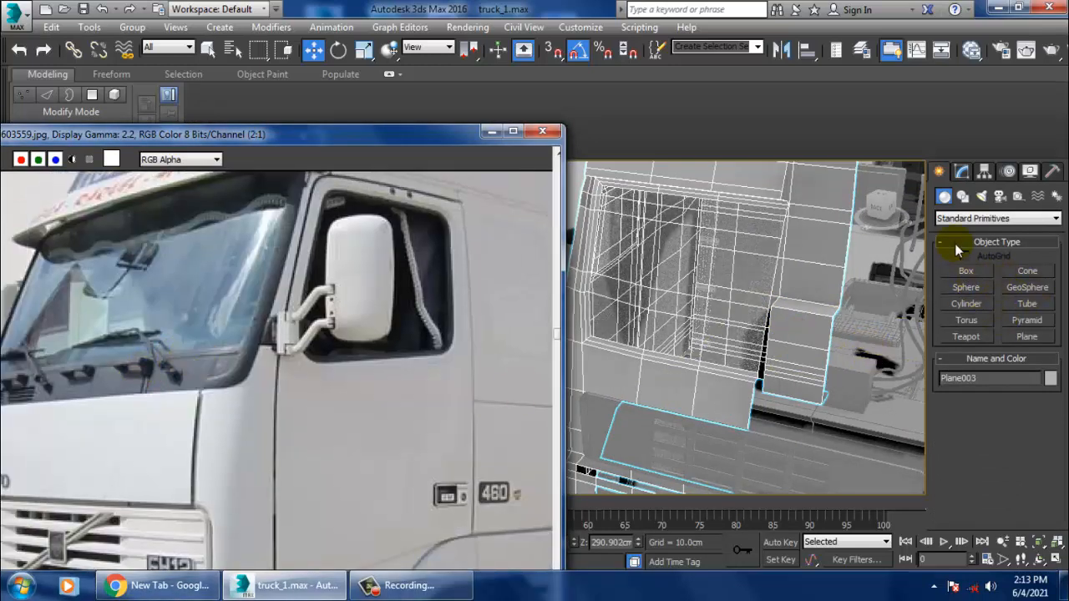
click(976, 219)
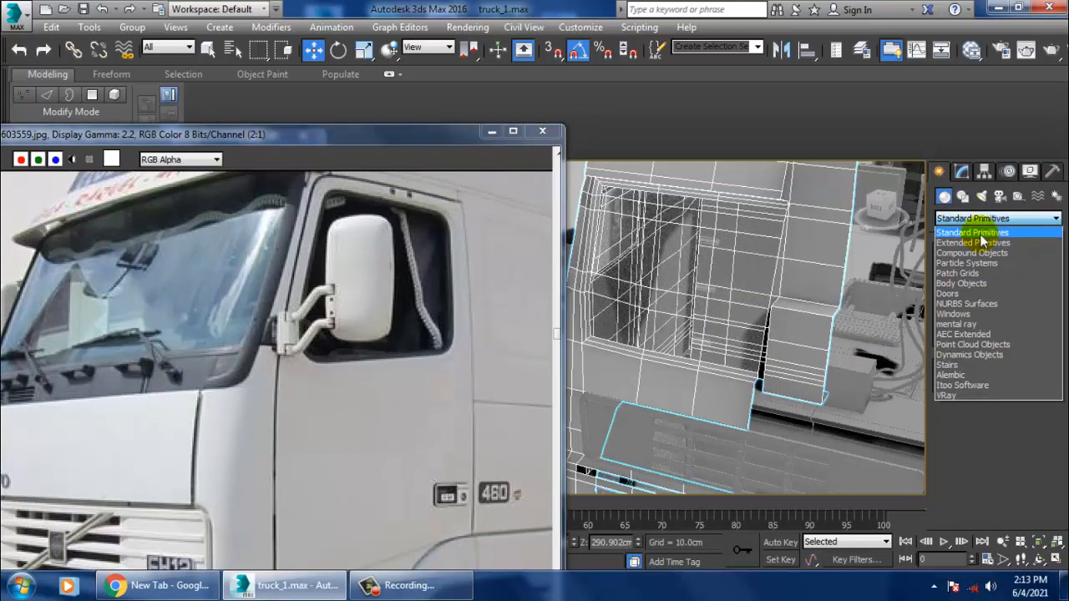
click(979, 234)
click(974, 306)
scroll(771, 430, up, 2)
scroll(691, 387, up, 4)
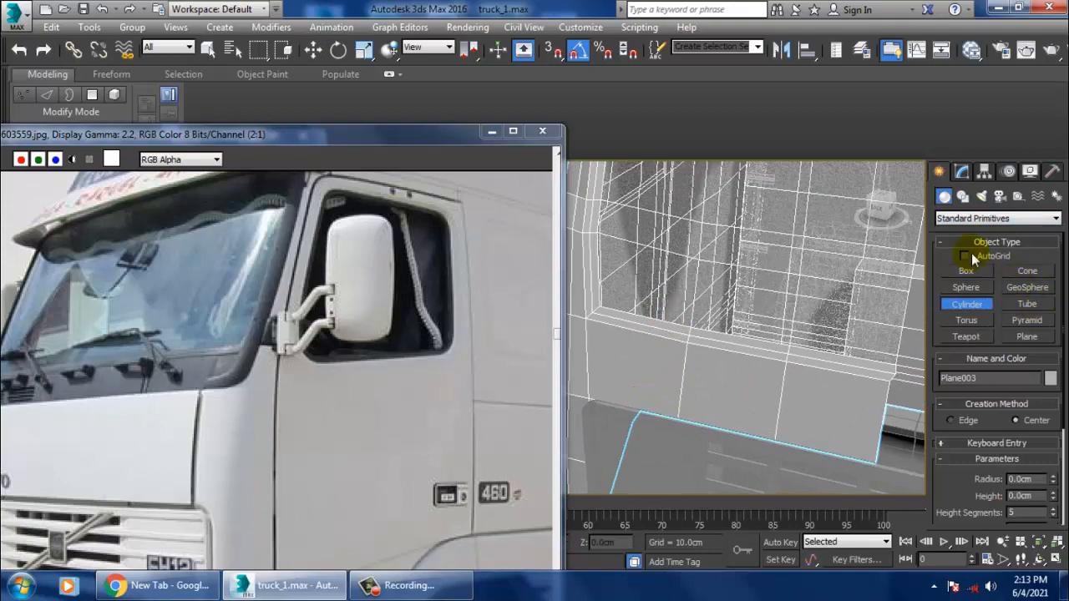
drag(648, 350, 667, 361)
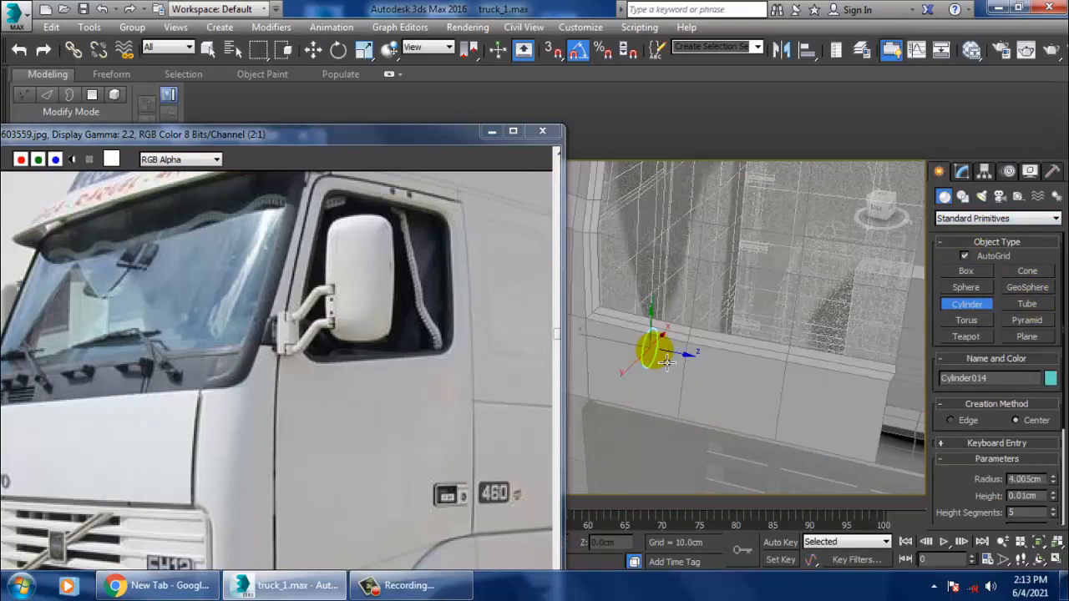
right_click(673, 363)
scroll(772, 342, down, 3)
alt+middle_drag(772, 342, 786, 314)
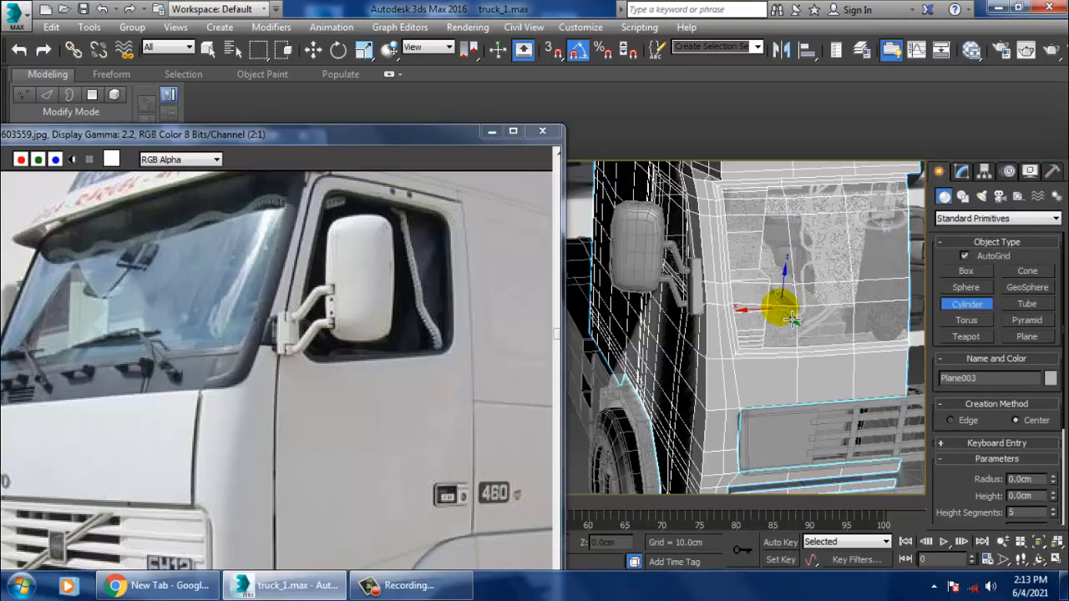
drag(796, 313, 789, 305)
right_click(793, 310)
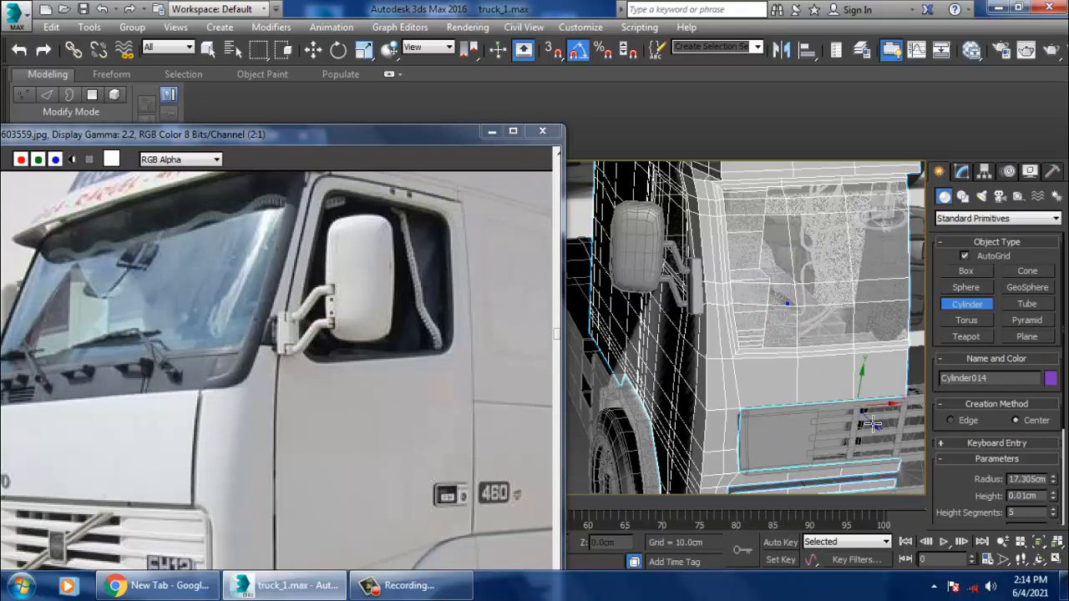
alt+middle_drag(864, 365, 814, 317)
drag(648, 378, 649, 386)
click(671, 406)
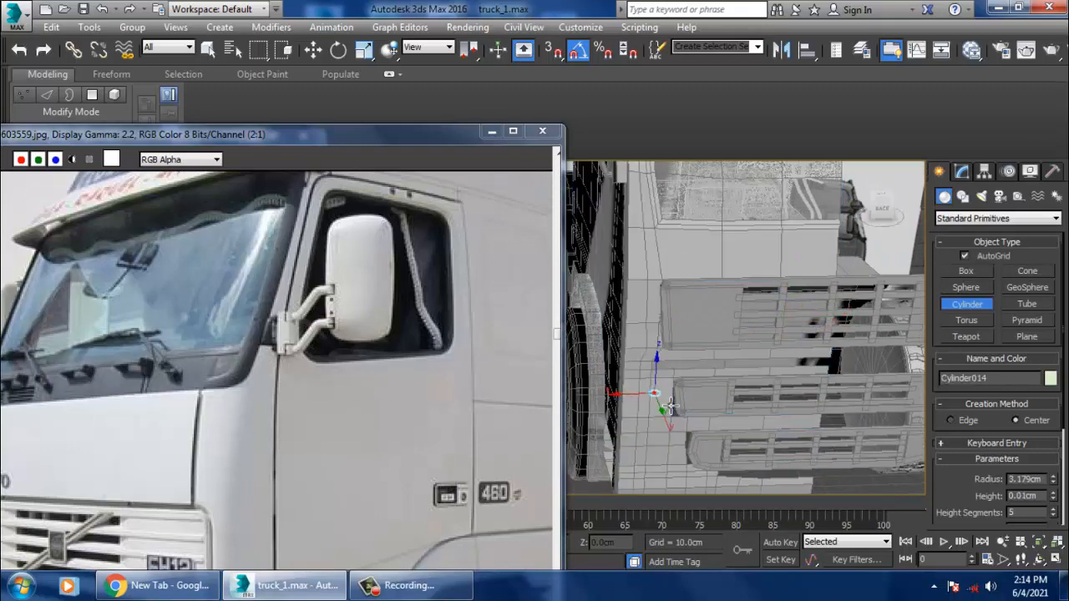
right_click(670, 407)
Draw a small cylinder of about 1.8 cm radius in the front view, near the cab's centre line at mirror height.
key(alt+w)
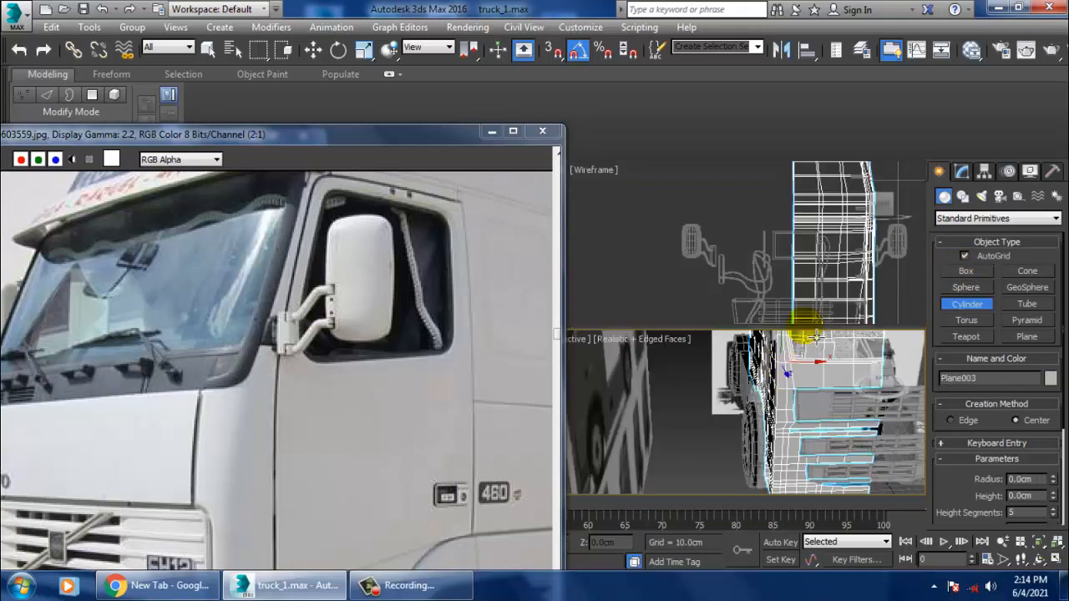
middle_drag(806, 314, 795, 293)
key(alt+w)
drag(693, 245, 702, 255)
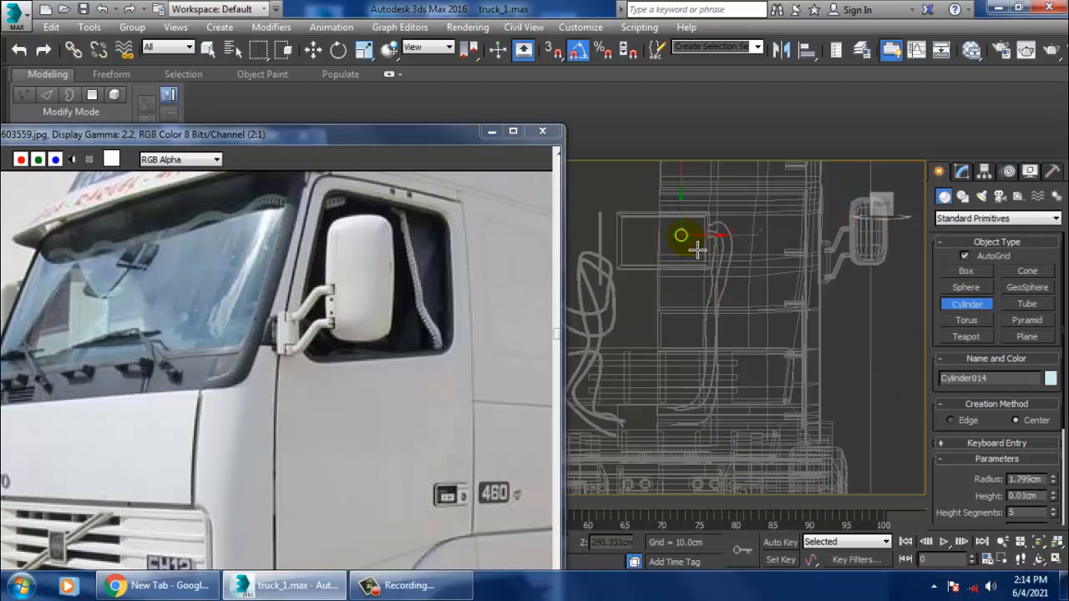
right_click(697, 259)
Move the new cylinder along the Y axis roughly toward the front of the cab.
key(alt+w)
middle_click(797, 404)
key(alt+w)
key(z)
scroll(827, 415, down, 8)
alt+middle_drag(797, 403, 807, 431)
scroll(812, 415, down, 5)
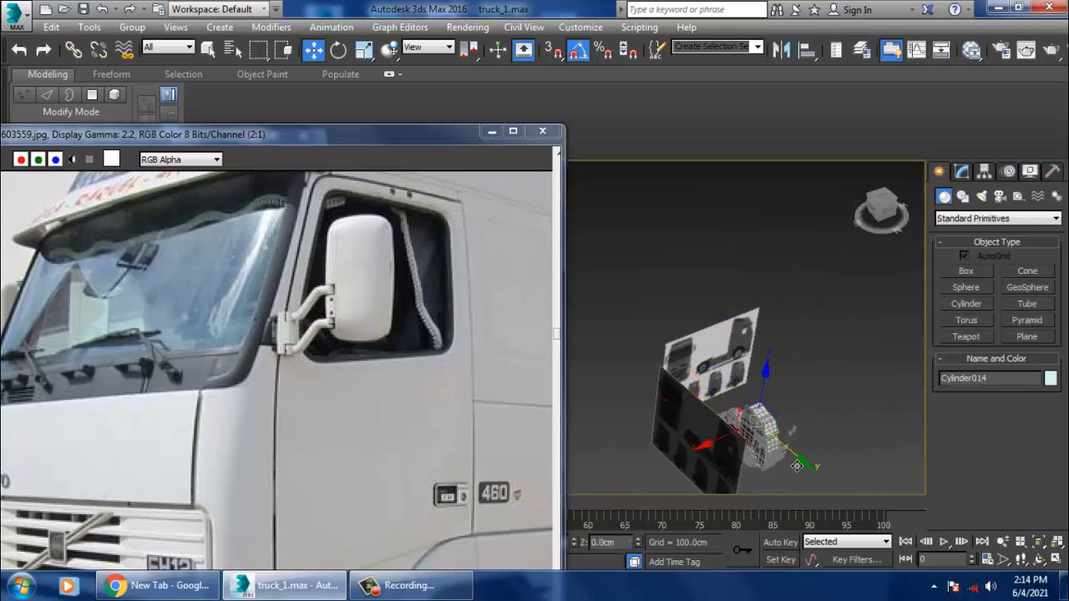
drag(822, 484, 827, 488)
key(z)
scroll(777, 436, down, 7)
alt+middle_drag(788, 446, 846, 409)
drag(801, 417, 693, 416)
Adjust the cylinder's position along Y until it sits right at the cab's front surface.
key(z)
alt+middle_drag(692, 416, 825, 384)
scroll(752, 404, down, 5)
scroll(742, 422, down, 5)
drag(878, 403, 761, 383)
key(z)
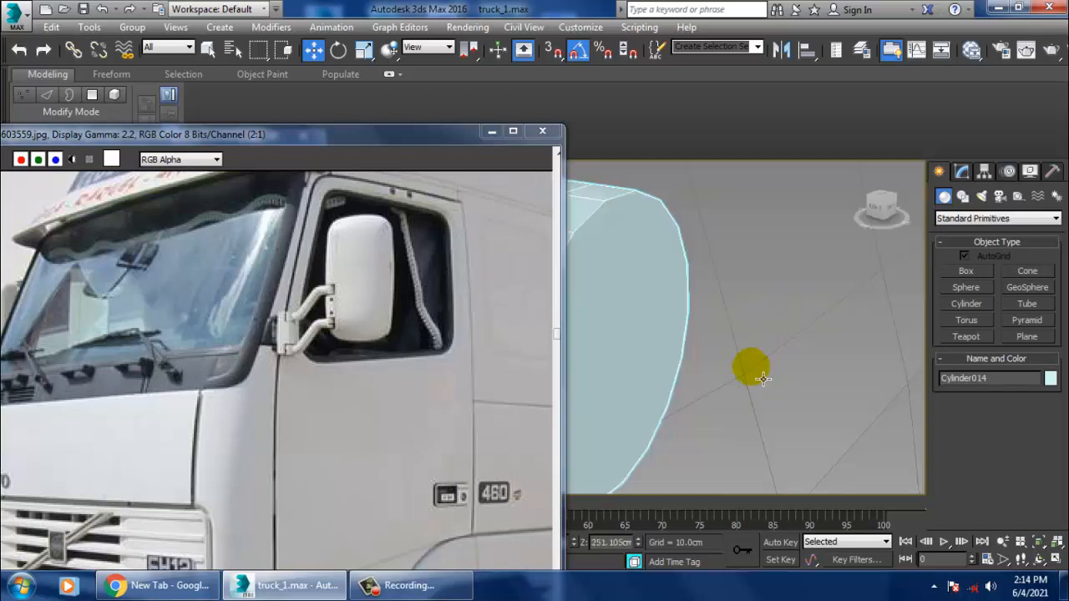
scroll(759, 371, down, 5)
alt+middle_drag(759, 368, 779, 382)
Set the cylinder's radius to 0.792 cm, its height to 1.429 cm and its height segments to 3.
click(963, 172)
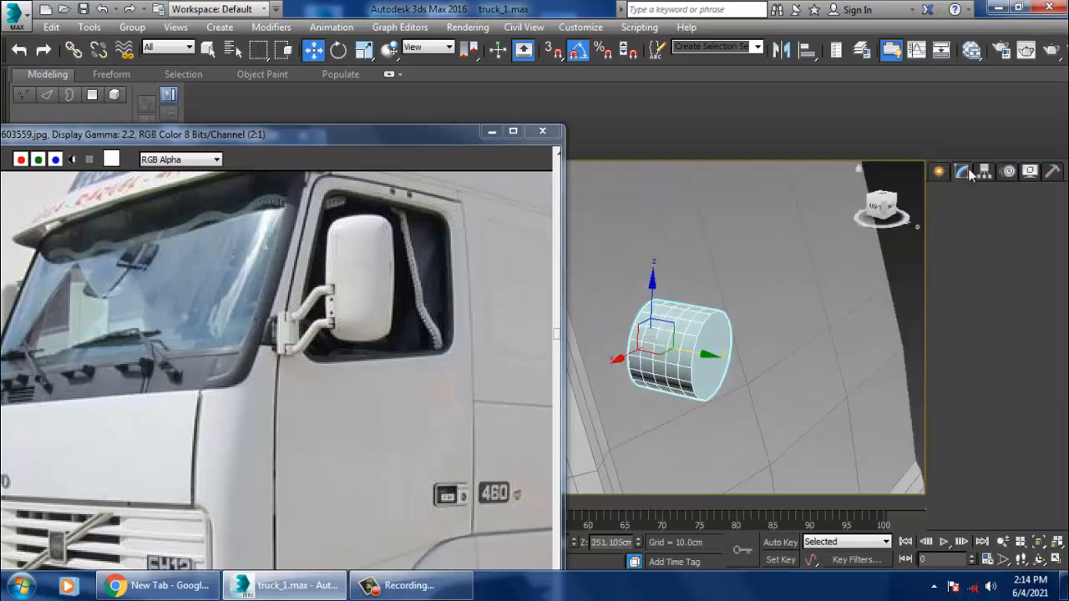
drag(1064, 412, 5, 417)
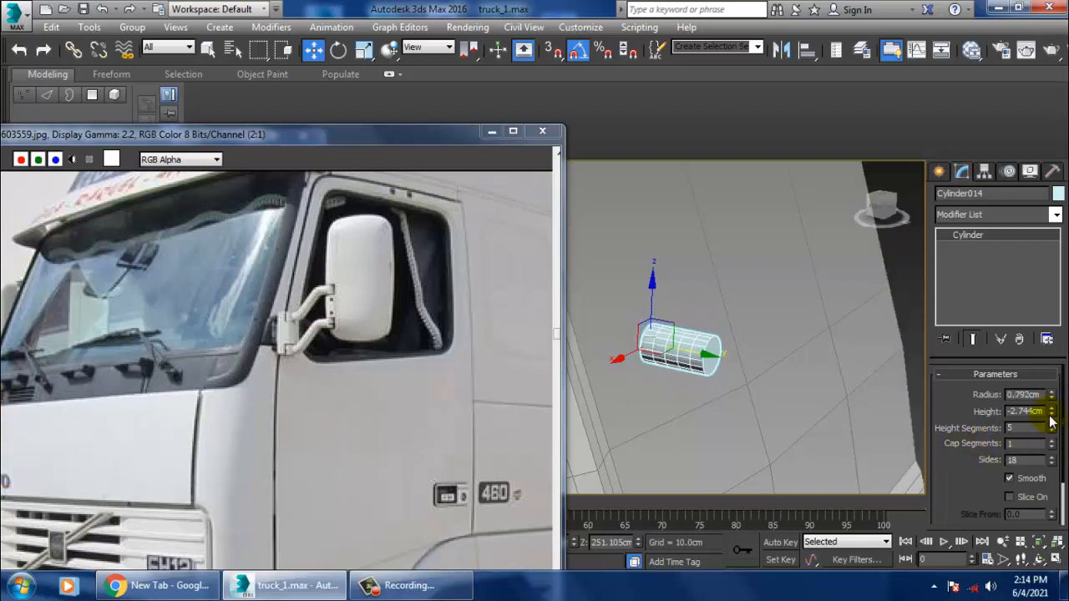
drag(1060, 403, 1039, 274)
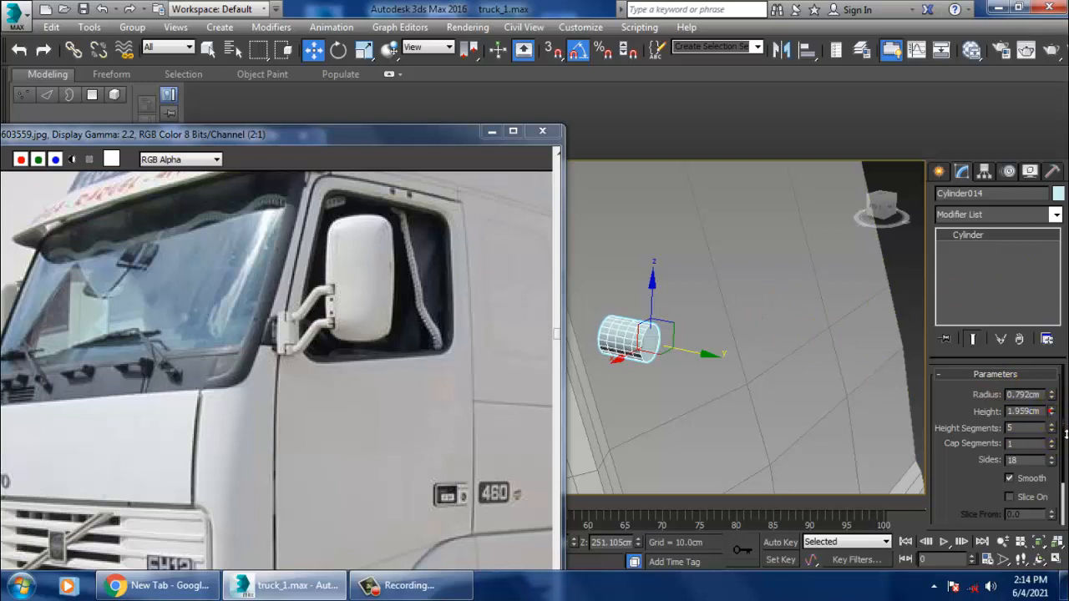
drag(1054, 434, 10, 447)
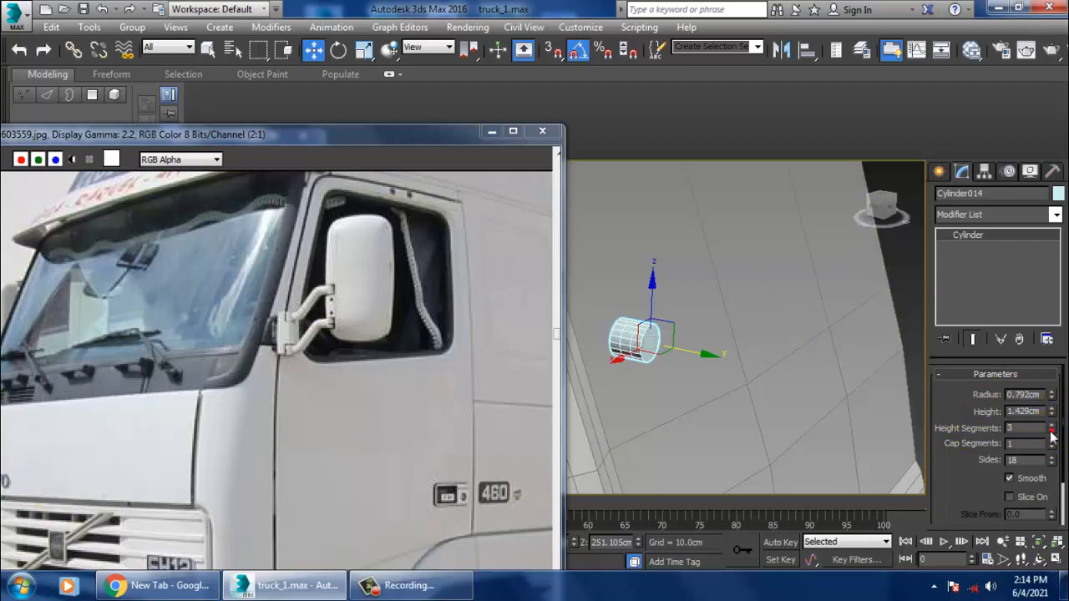
Convert the small cylinder to an Editable Poly.
alt+middle_drag(609, 287, 637, 334)
right_click(624, 336)
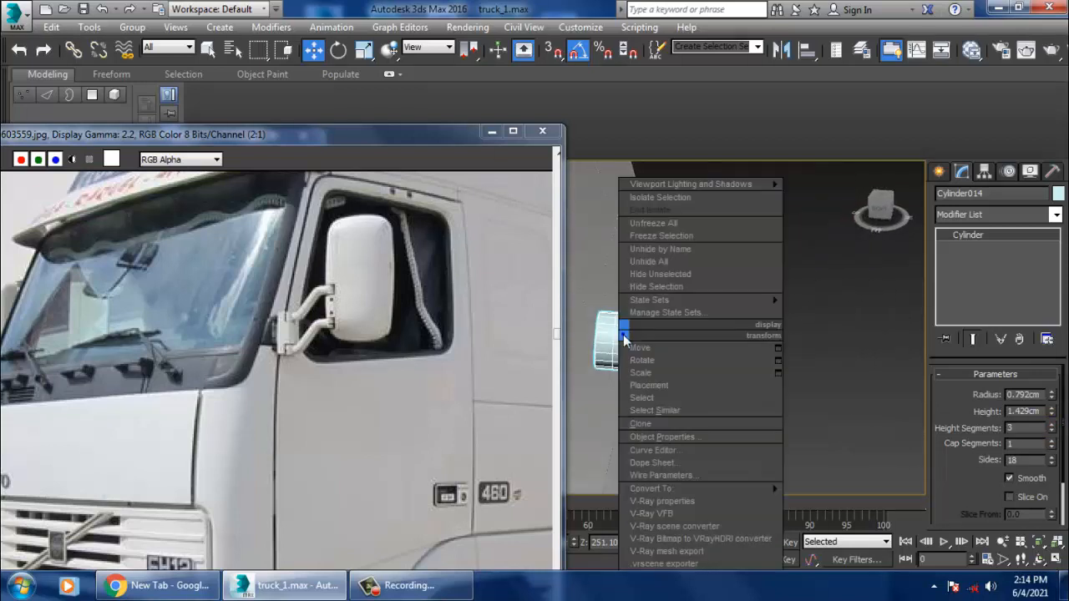
mouse_move(692, 491)
click(846, 502)
alt+middle_drag(718, 392, 645, 358)
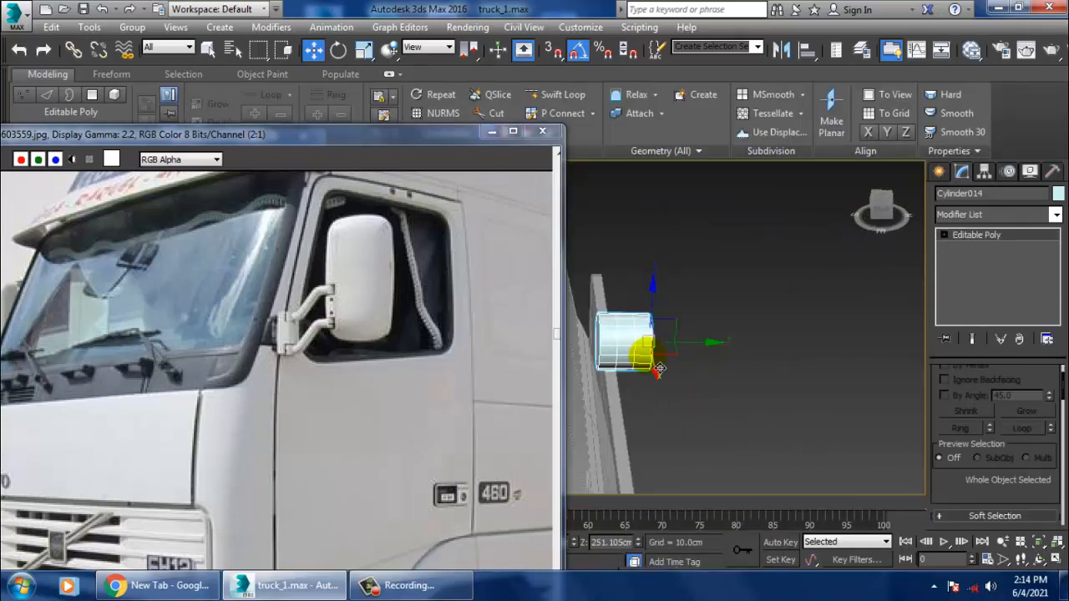
Extrude the polygon ring at the small cylinder's cab-side end outward by 0.179 cm using Local Normal.
scroll(685, 359, up, 3)
alt+middle_drag(715, 361, 720, 372)
key(4)
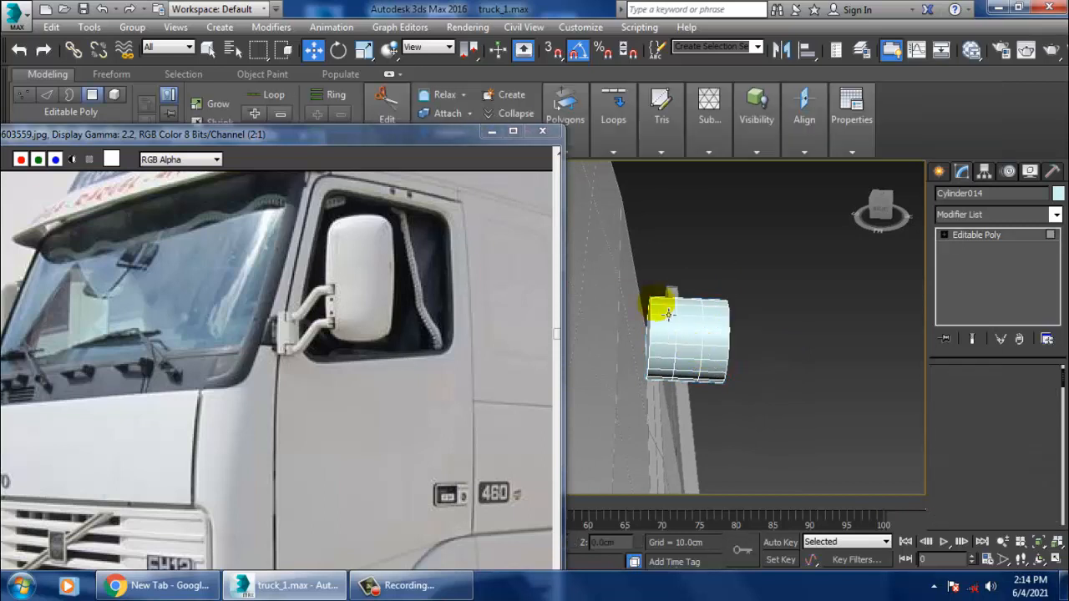
drag(659, 403, 655, 416)
drag(984, 505, 969, 349)
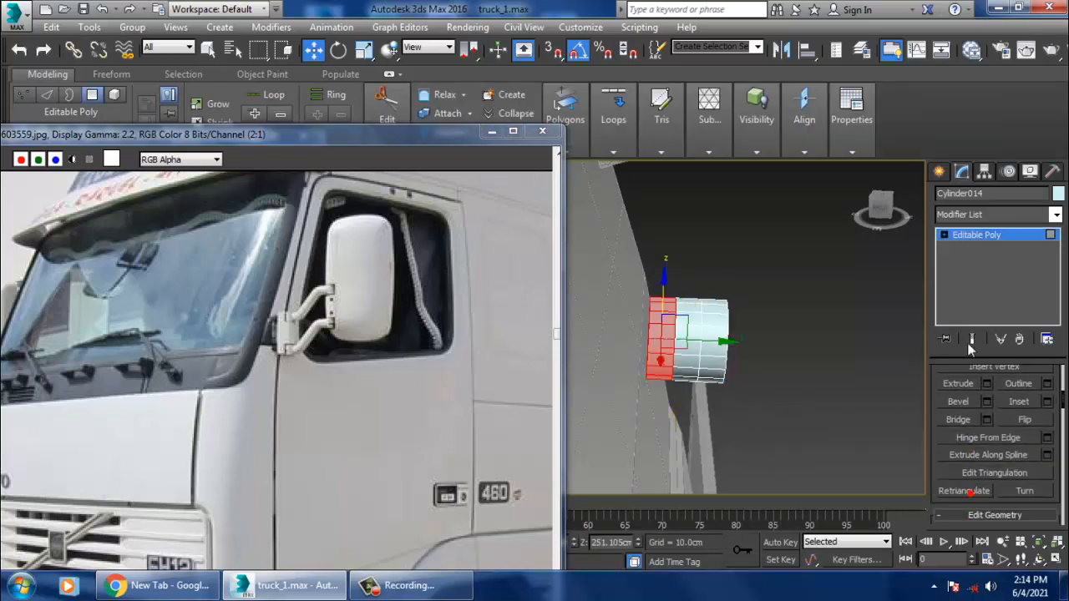
click(988, 383)
click(527, 335)
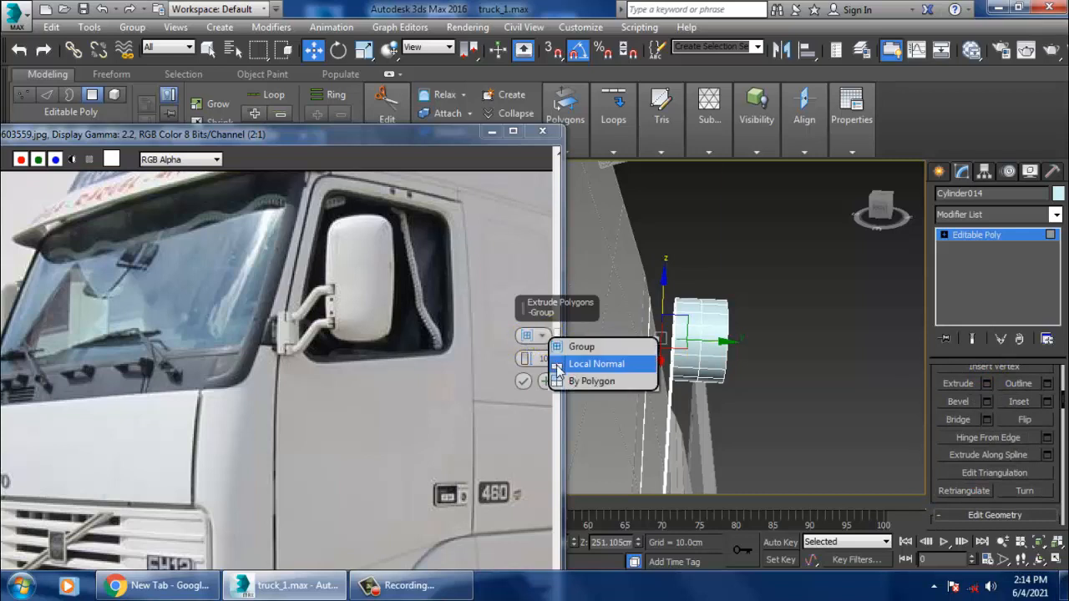
click(558, 366)
drag(554, 359, 548, 416)
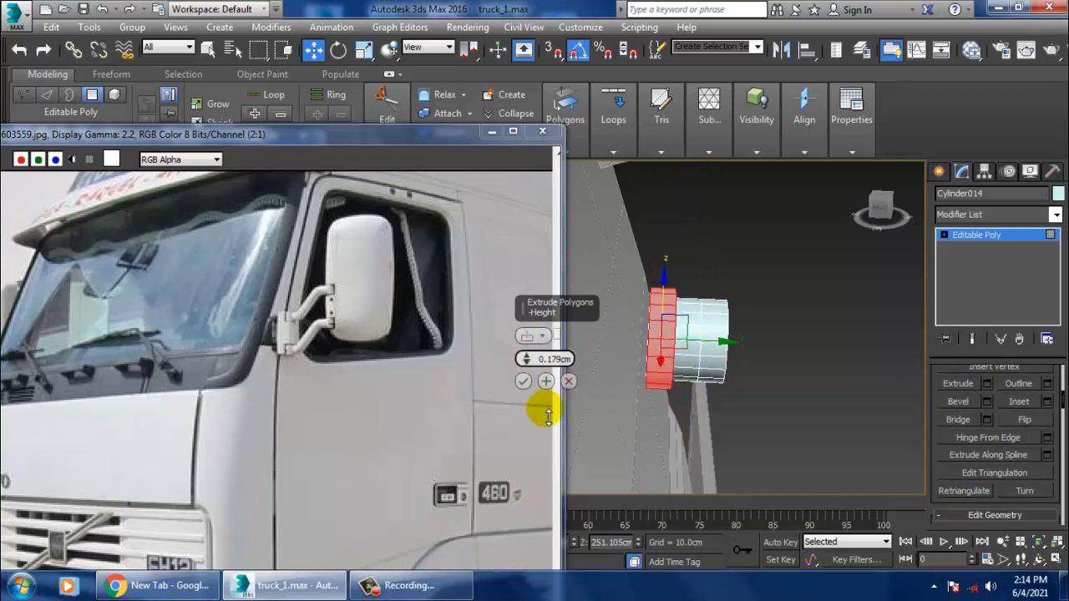
alt+middle_drag(616, 381, 806, 287)
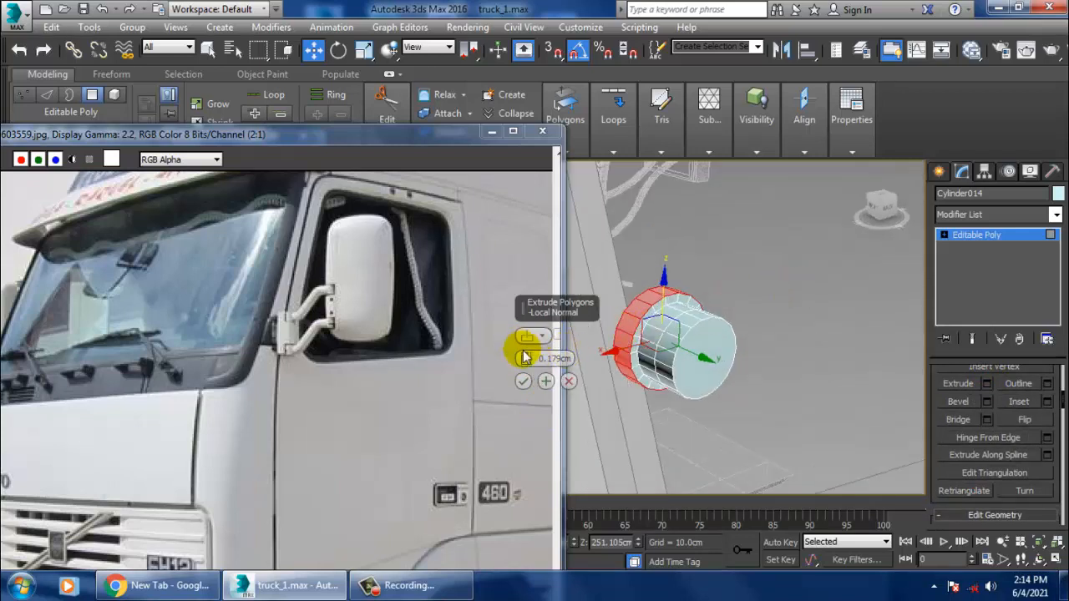
click(523, 381)
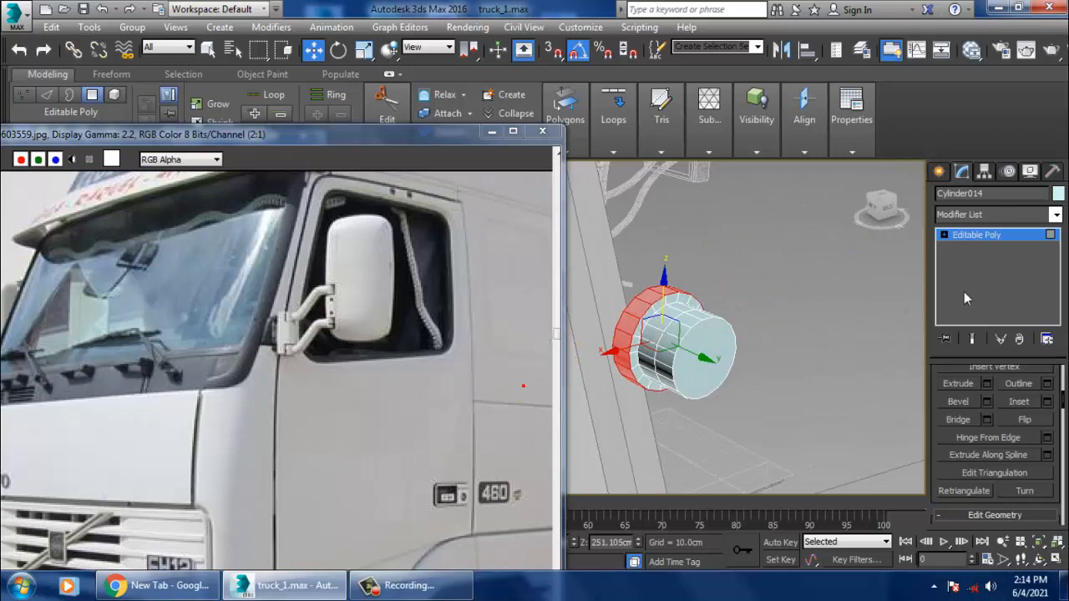
click(974, 235)
Move the small cylinder down beside the windshield's lower corner, to about Z 228.6 cm.
scroll(716, 372, down, 8)
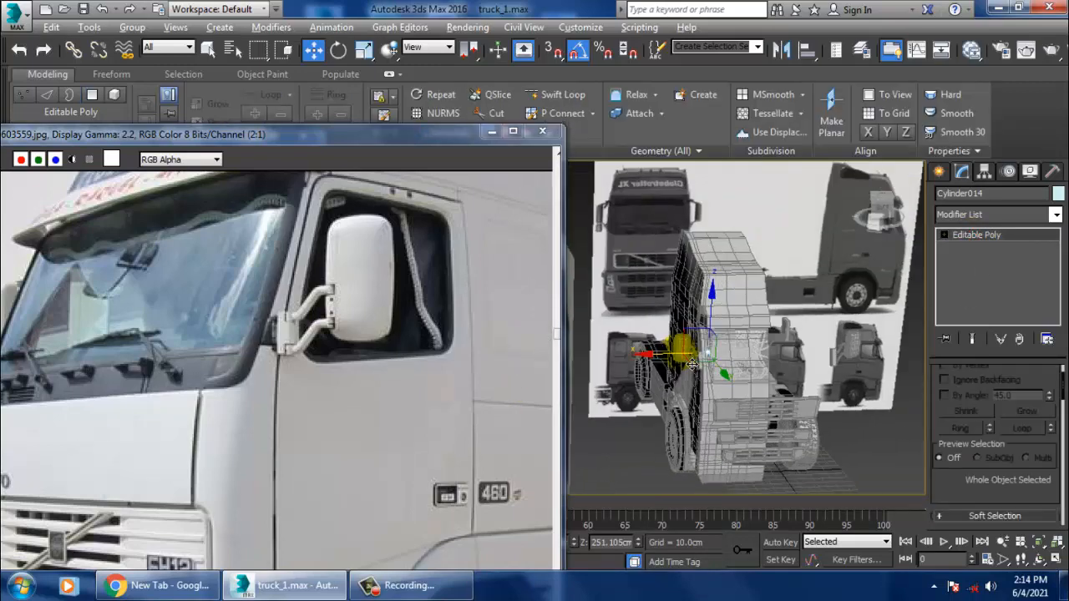
scroll(716, 372, up, 12)
scroll(749, 341, down, 8)
scroll(749, 341, up, 12)
scroll(695, 323, down, 9)
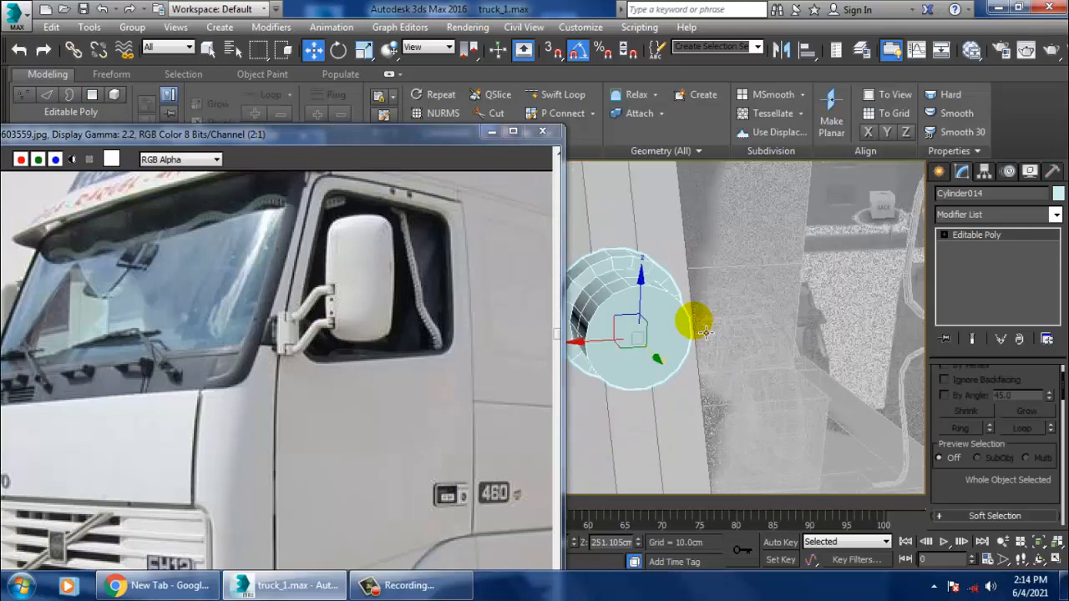
alt+middle_drag(755, 351, 776, 357)
key(alt+w)
middle_click(826, 248)
key(alt+w)
key(z)
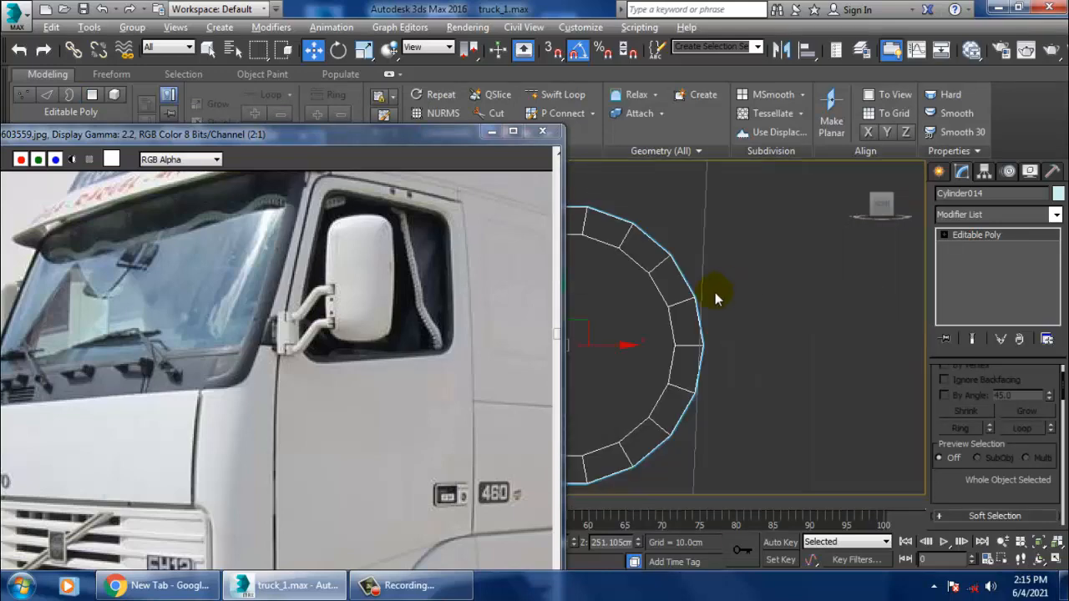
scroll(717, 299, down, 6)
scroll(725, 308, up, 4)
scroll(735, 293, down, 6)
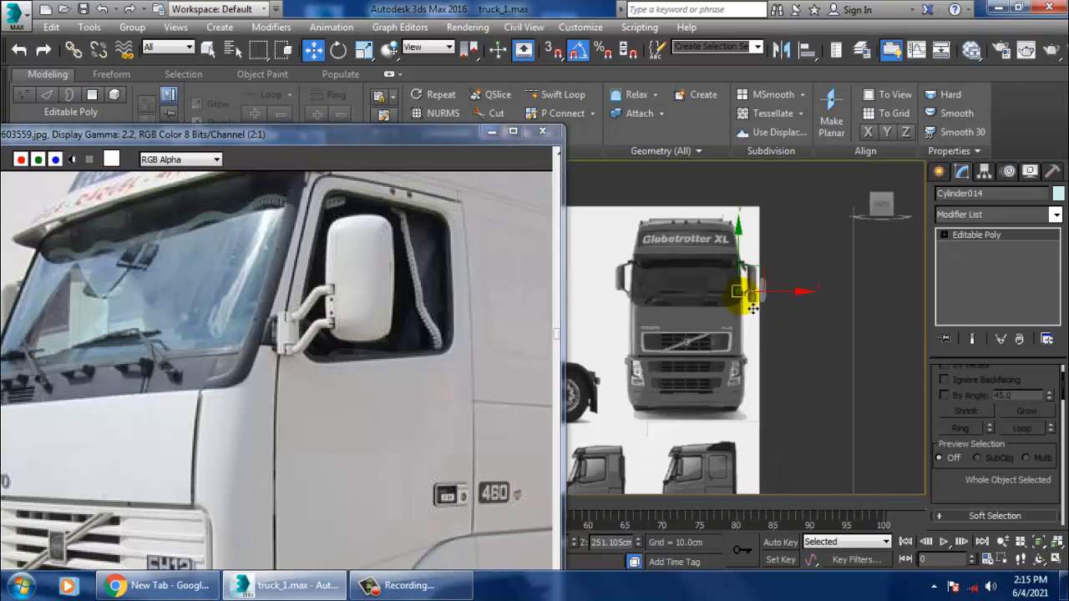
key(alt+w)
key(alt+w)
scroll(825, 407, up, 6)
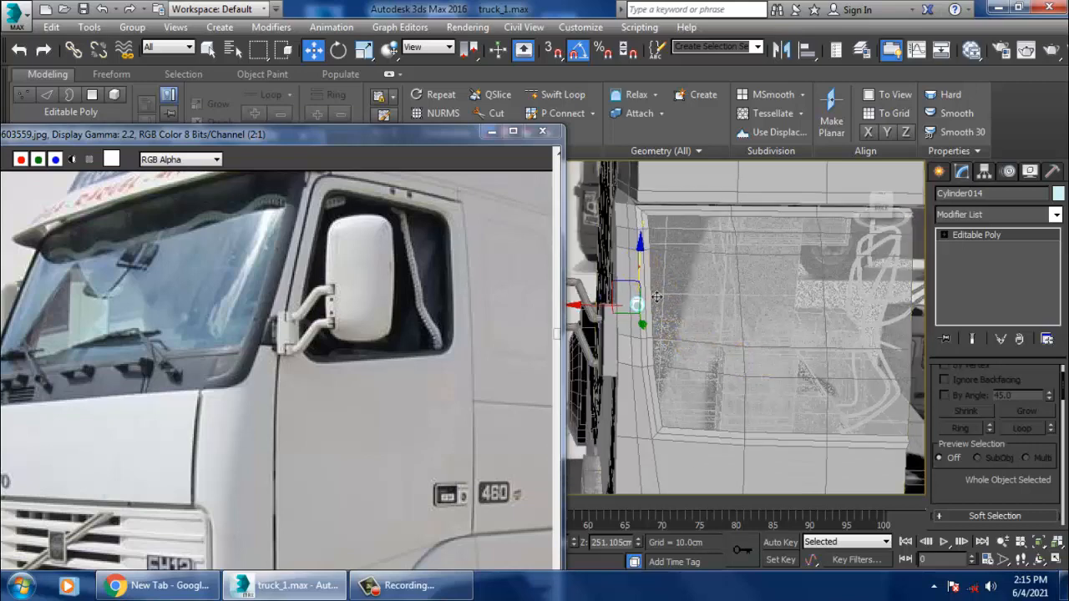
drag(682, 381, 590, 438)
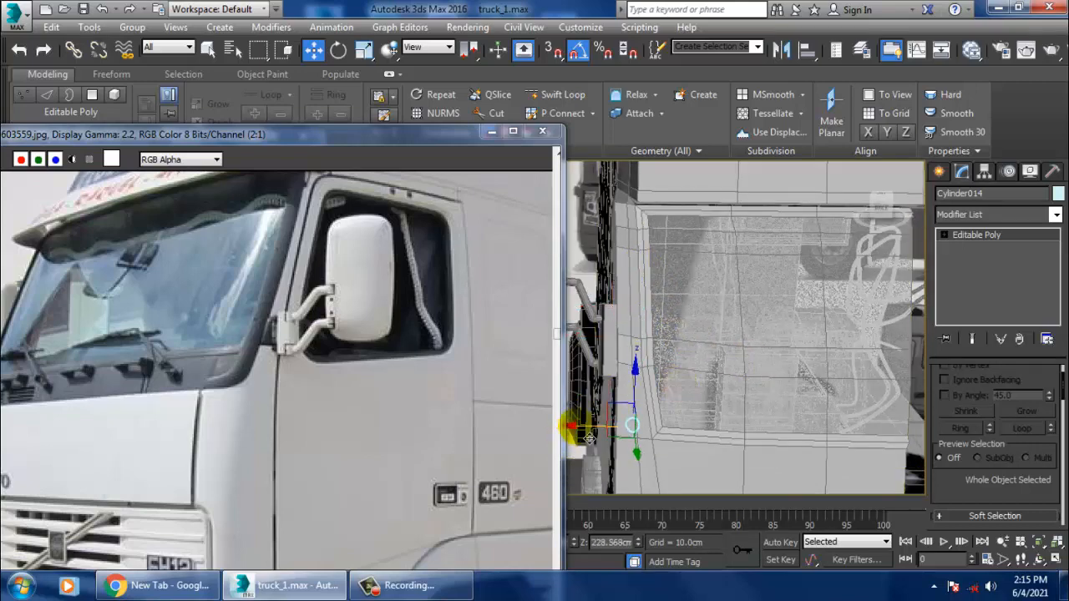
Move the small cylinder along the Y axis toward the cab's front surface below the windshield.
scroll(687, 462, down, 6)
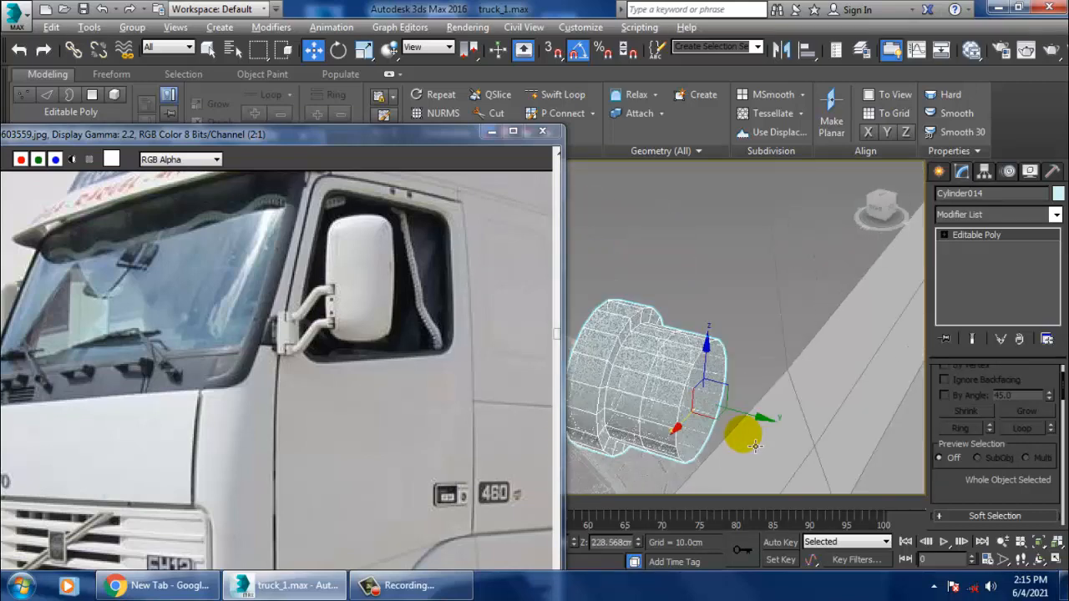
drag(764, 427, 896, 454)
scroll(886, 447, down, 10)
alt+middle_drag(813, 426, 761, 416)
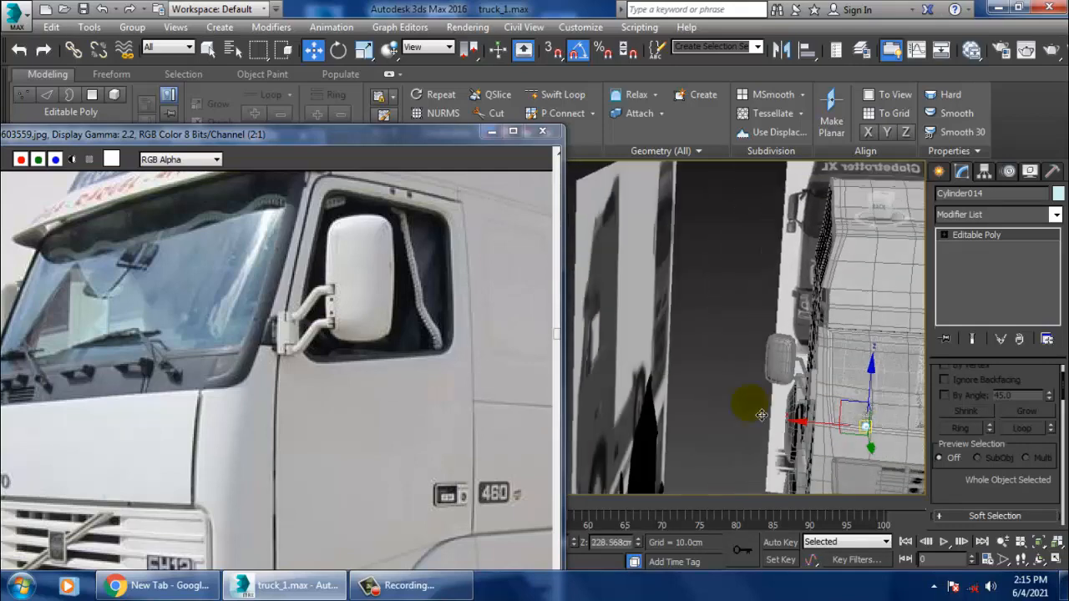
Shift the cylinder inward along the windshield's lower edge, lower it to about Z 227 cm and seat it on the cab surface.
middle_drag(880, 459, 746, 410)
scroll(752, 417, up, 4)
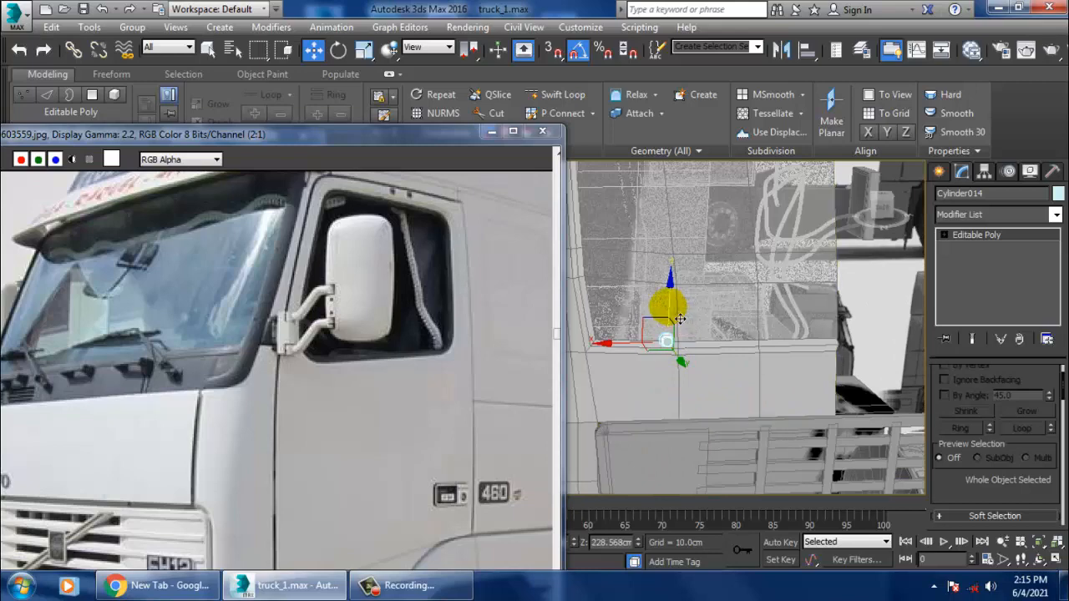
alt+middle_drag(685, 335, 706, 387)
scroll(706, 387, up, 8)
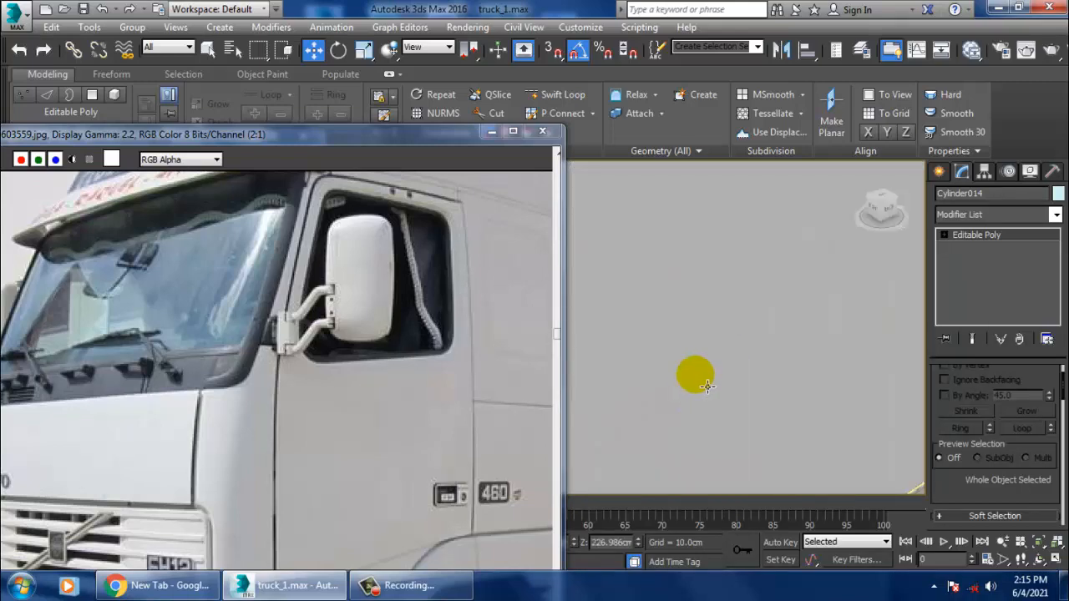
scroll(734, 380, down, 4)
drag(732, 392, 761, 397)
alt+middle_drag(754, 391, 722, 364)
Frame the small cylinder in the front view and show that view in wireframe.
key(alt+w)
middle_drag(785, 253, 759, 261)
key(alt+w)
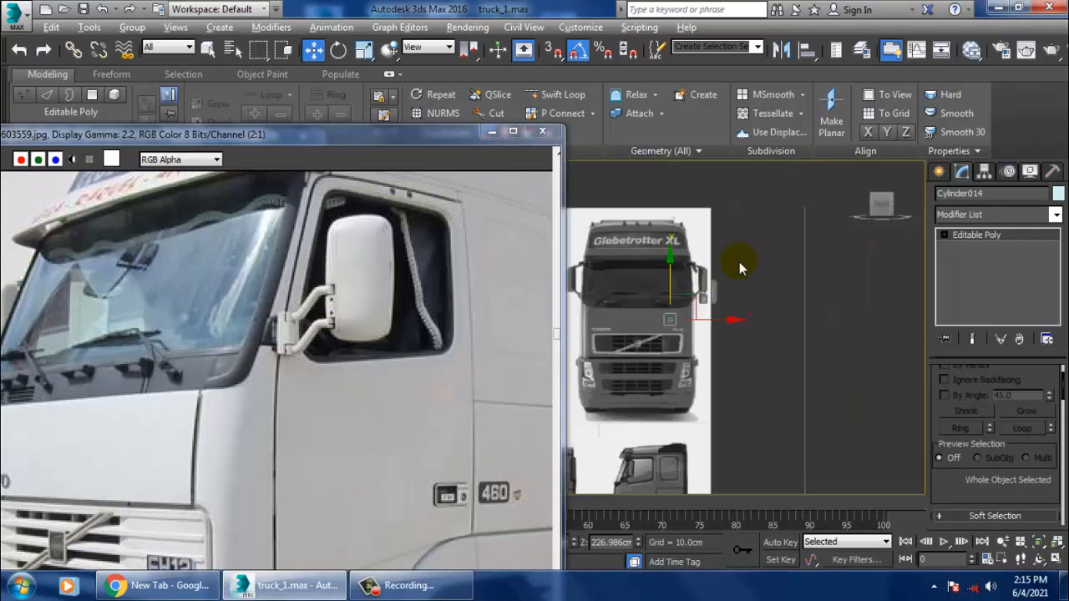
key(z)
scroll(797, 307, down, 5)
key(F3)
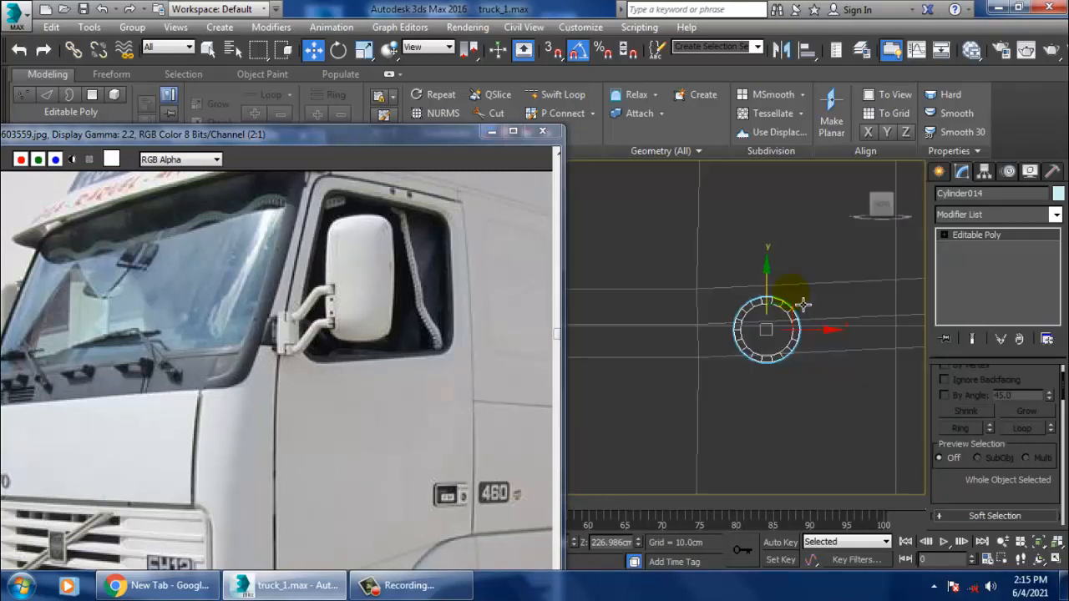
mouse_move(802, 306)
middle_down()
mouse_move(813, 284)
mouse_move(790, 391)
mouse_move(783, 366)
middle_up()
scroll(808, 294, down, 7)
With AutoGrid off, draw a three-point bent spline from the small cylinder up and across the windshield as the wiper arm.
click(939, 171)
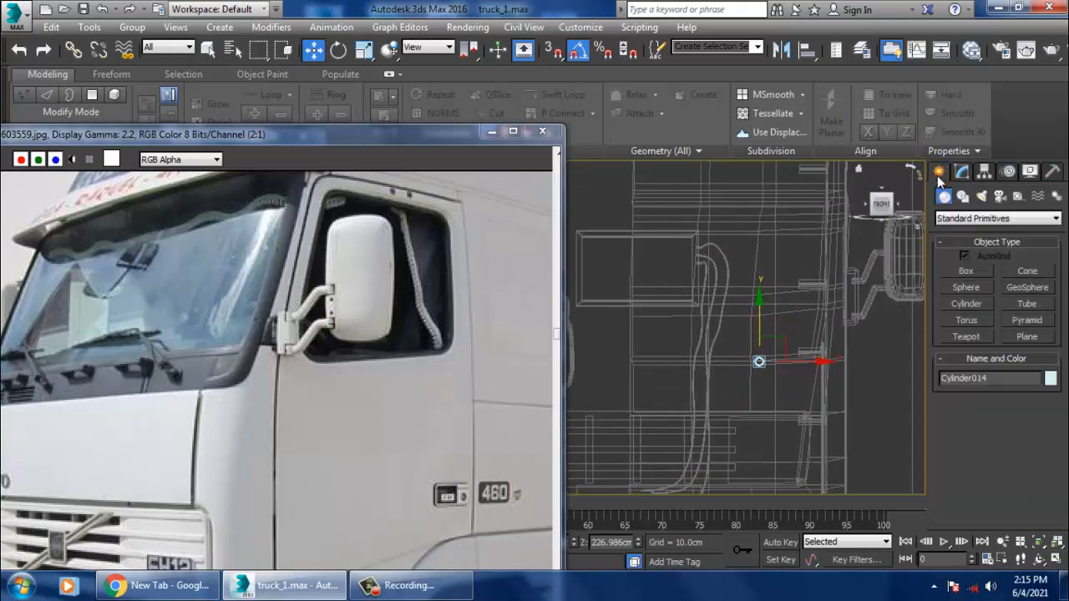
click(963, 196)
click(966, 283)
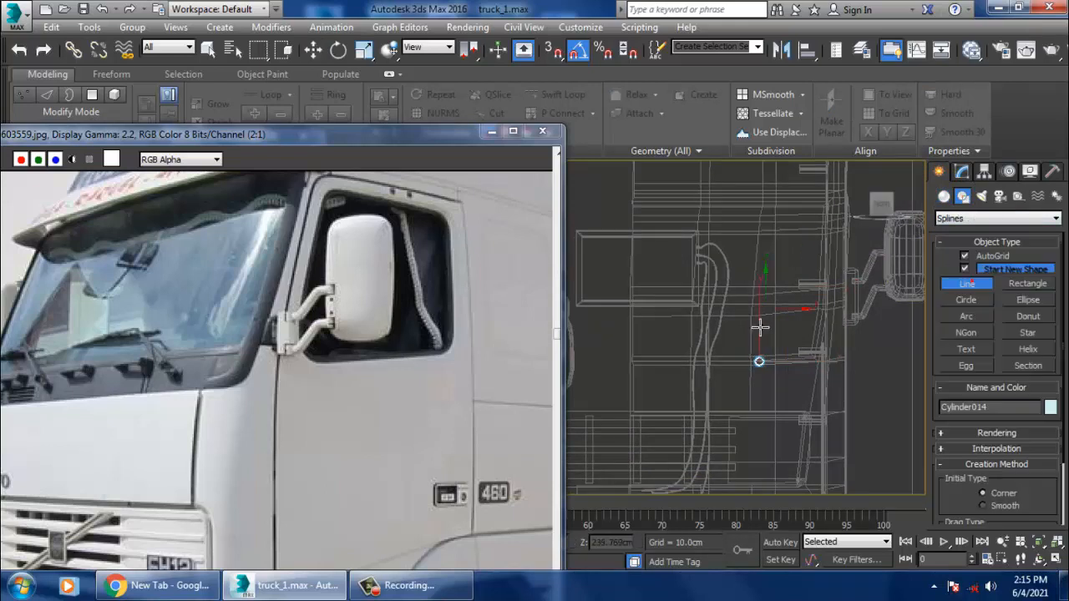
scroll(756, 330, up, 3)
middle_drag(751, 367, 796, 381)
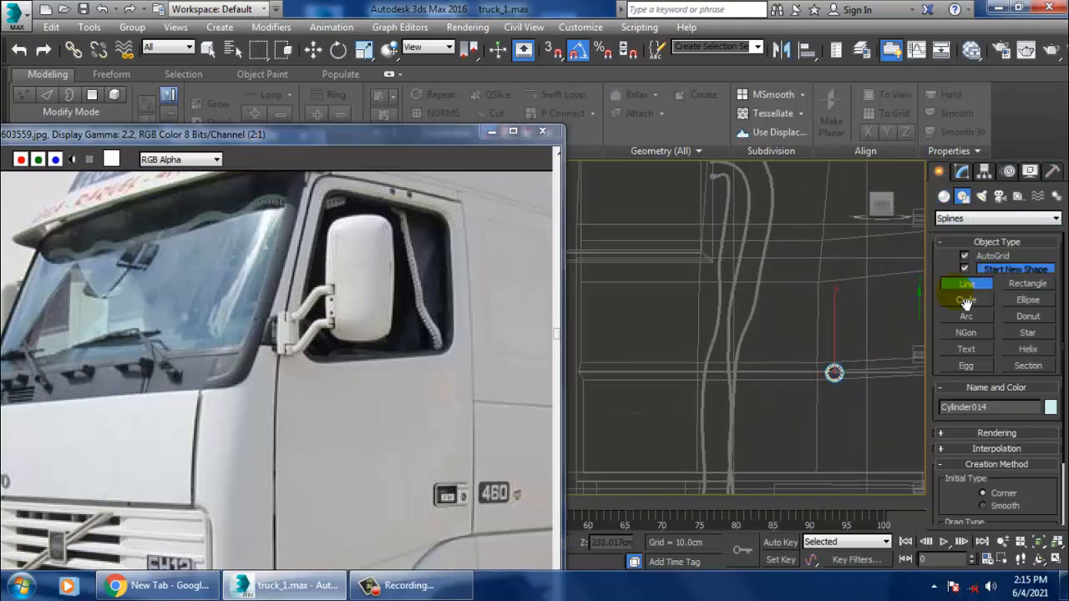
click(973, 254)
scroll(796, 350, up, 2)
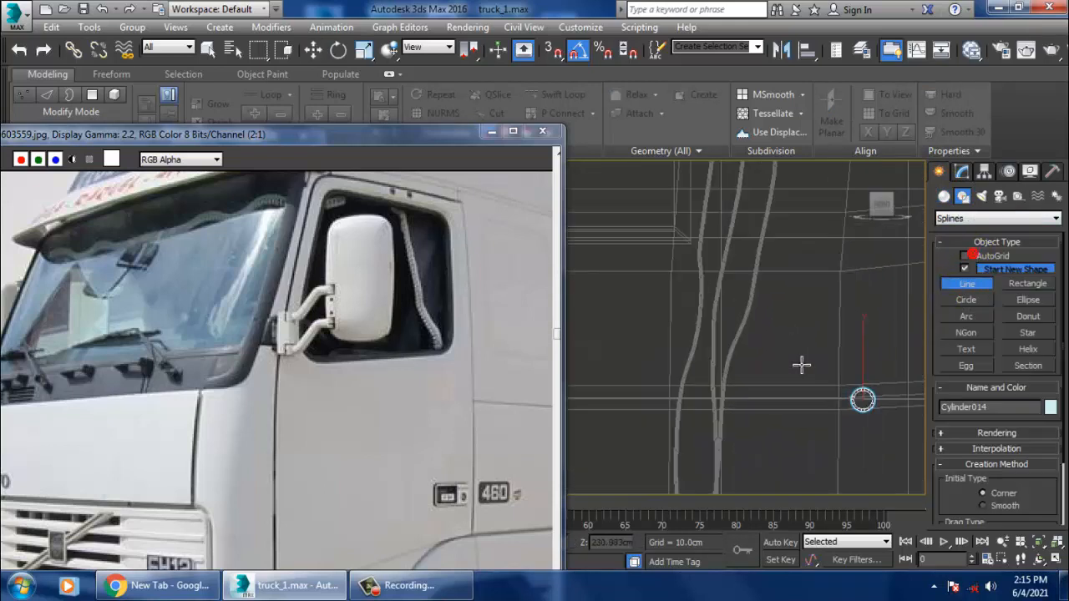
click(863, 400)
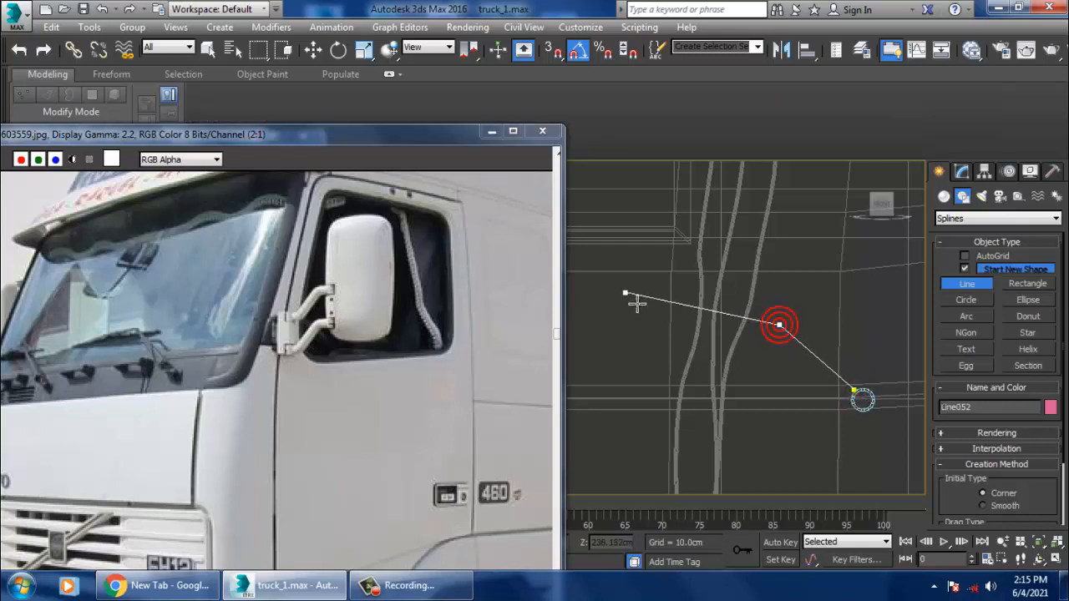
right_click(581, 316)
right_click(581, 315)
Move the wiper-arm line along the Y axis to the front of the windshield so it meets the small cylinder.
middle_drag(834, 354, 768, 370)
scroll(800, 342, down, 2)
key(alt+w)
middle_click(880, 442)
key(alt+w)
scroll(771, 331, down, 8)
scroll(768, 370, up, 4)
drag(733, 328, 583, 328)
key(z)
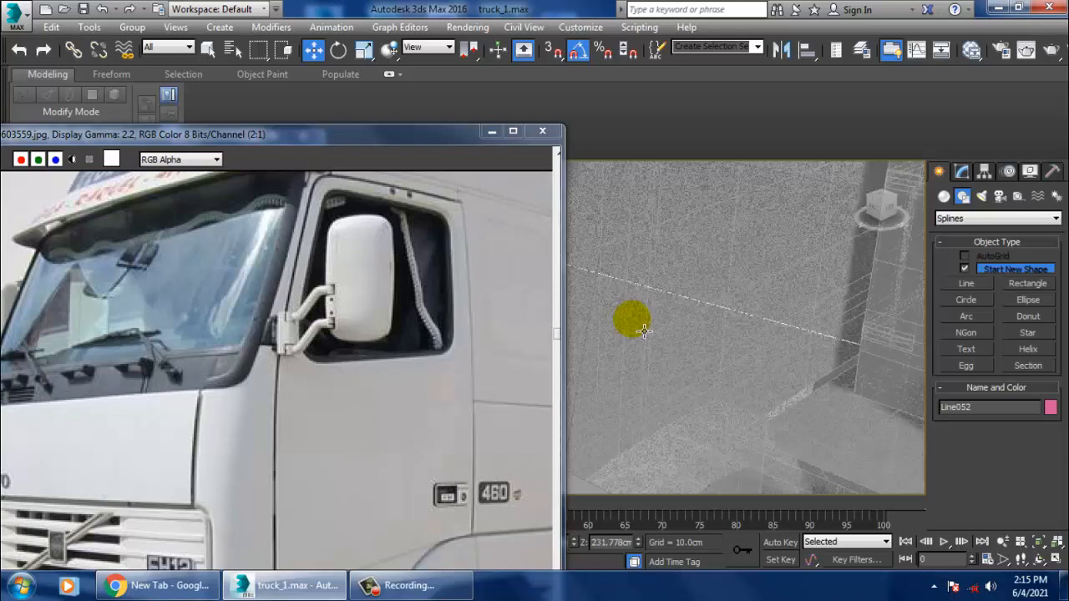
alt+middle_drag(642, 332, 747, 347)
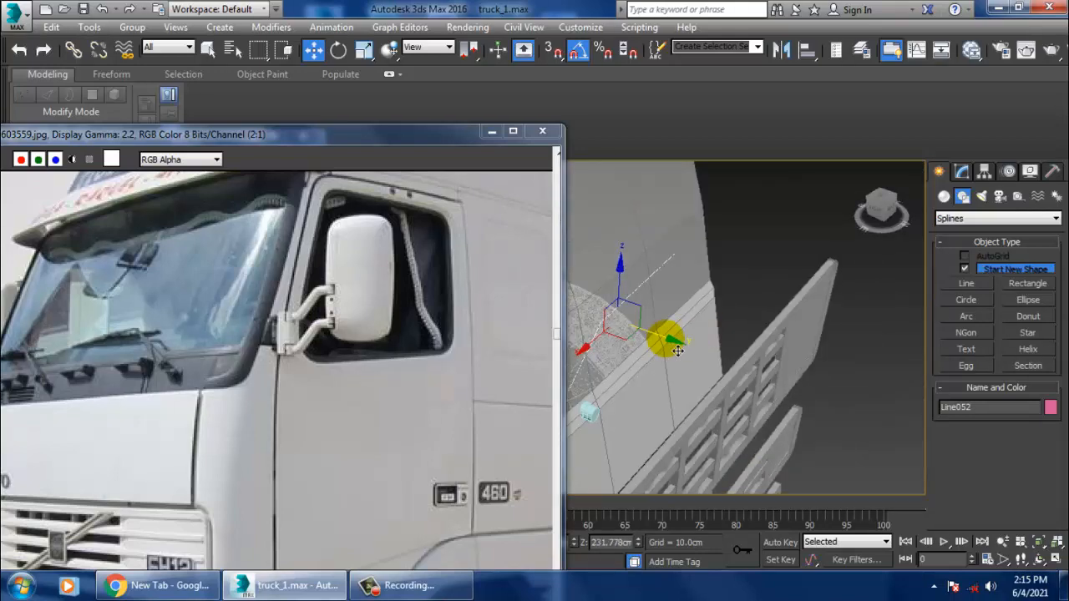
alt+middle_drag(668, 338, 776, 349)
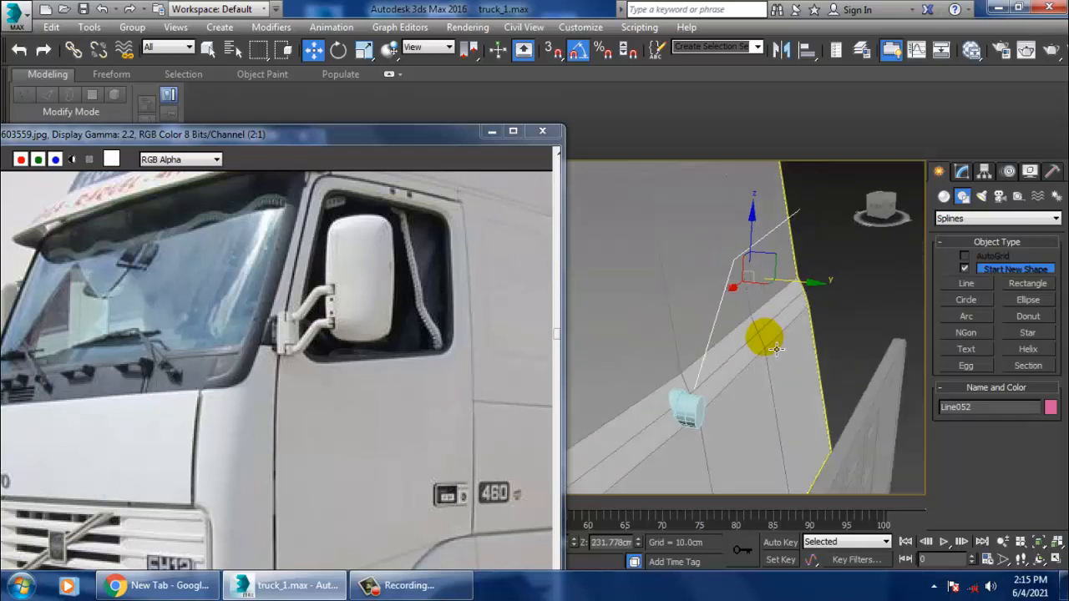
Enable the wiper-arm line's thickness in the viewport and give it a rectangular cross-section.
click(961, 172)
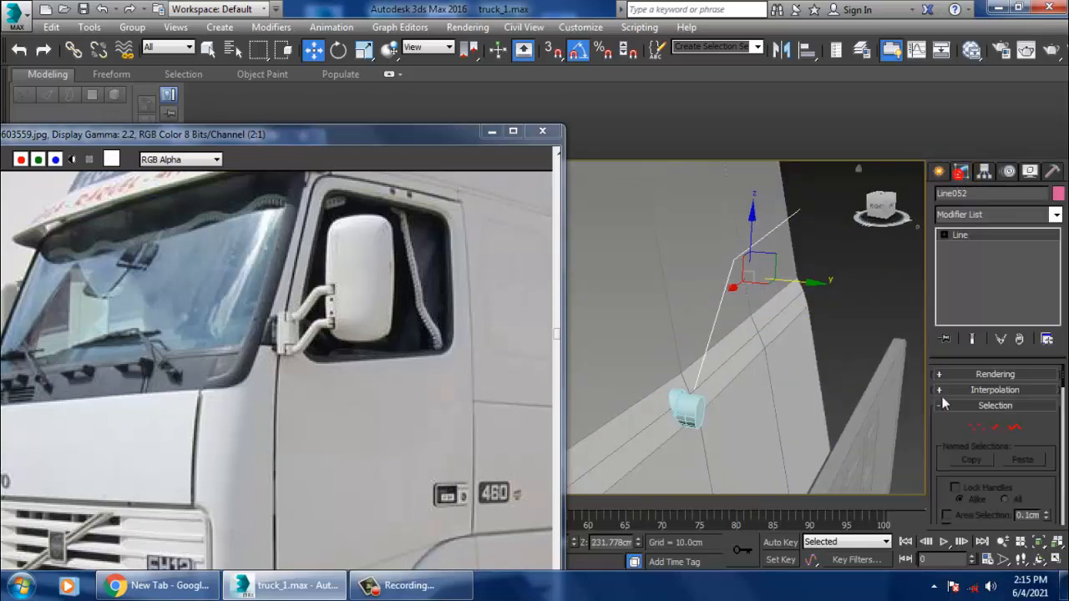
click(958, 374)
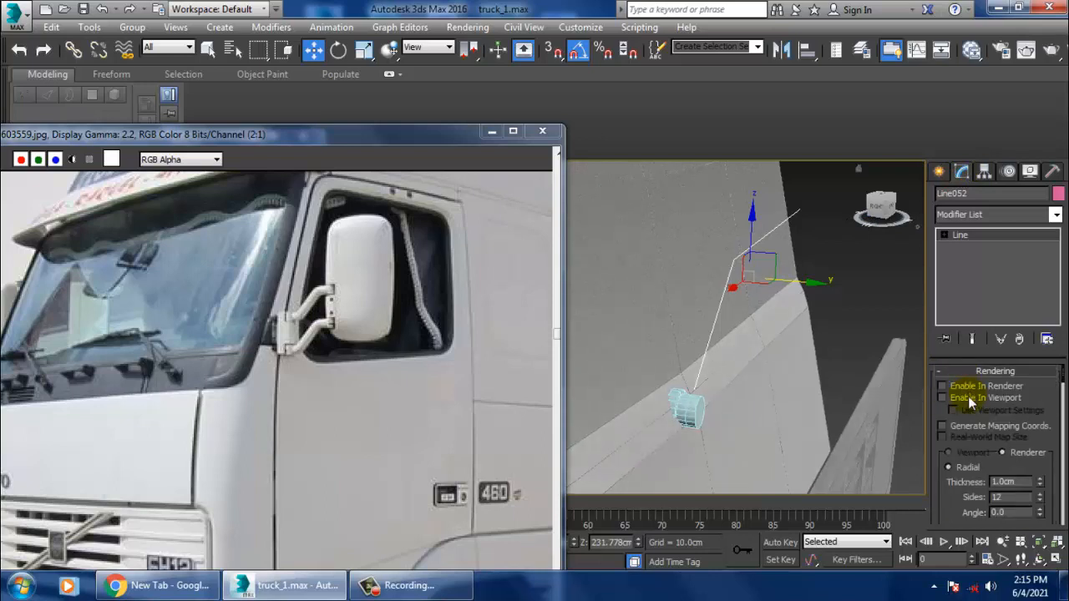
click(965, 398)
scroll(976, 483, down, 3)
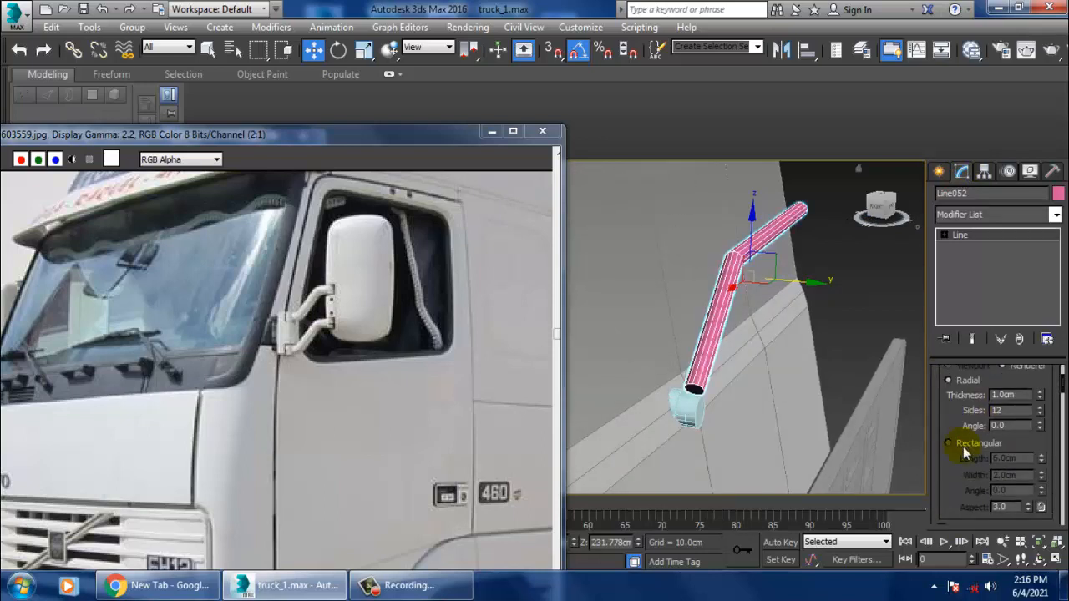
click(949, 444)
Set the wiper arm's rectangular section to 0.39 cm length and 0.53 cm width.
drag(1041, 462, 11, 480)
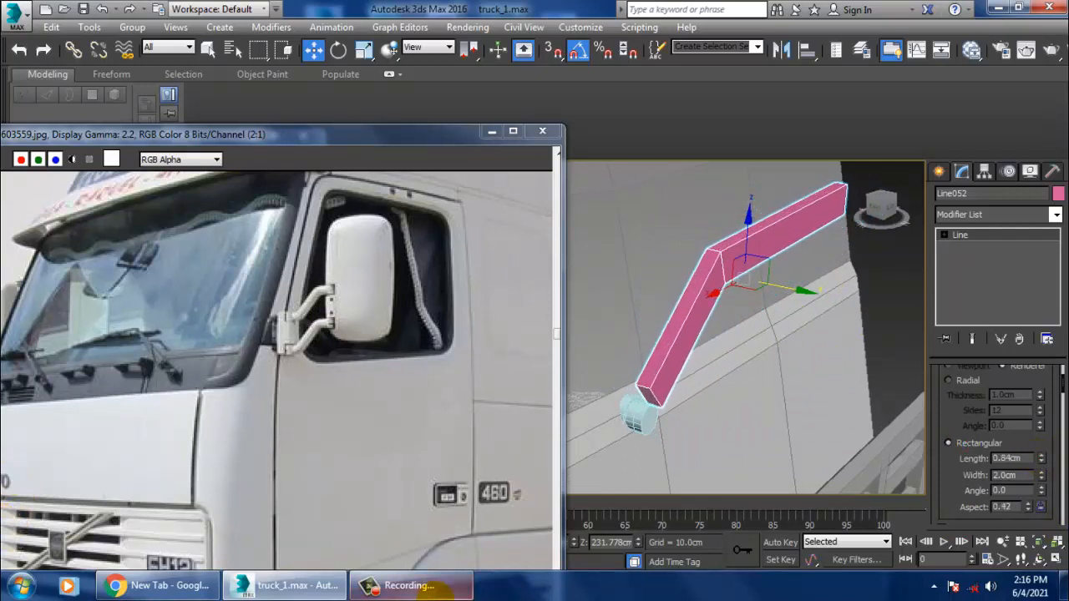
drag(1041, 477, 1040, 535)
alt+middle_drag(774, 356, 808, 321)
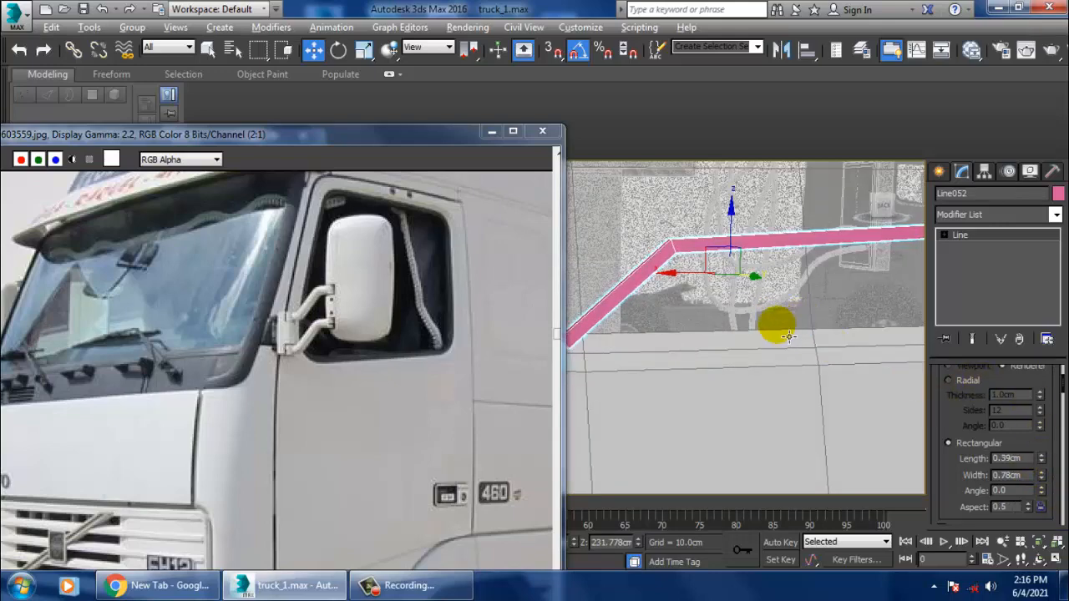
alt+middle_drag(776, 327, 944, 399)
drag(1042, 477, 1063, 511)
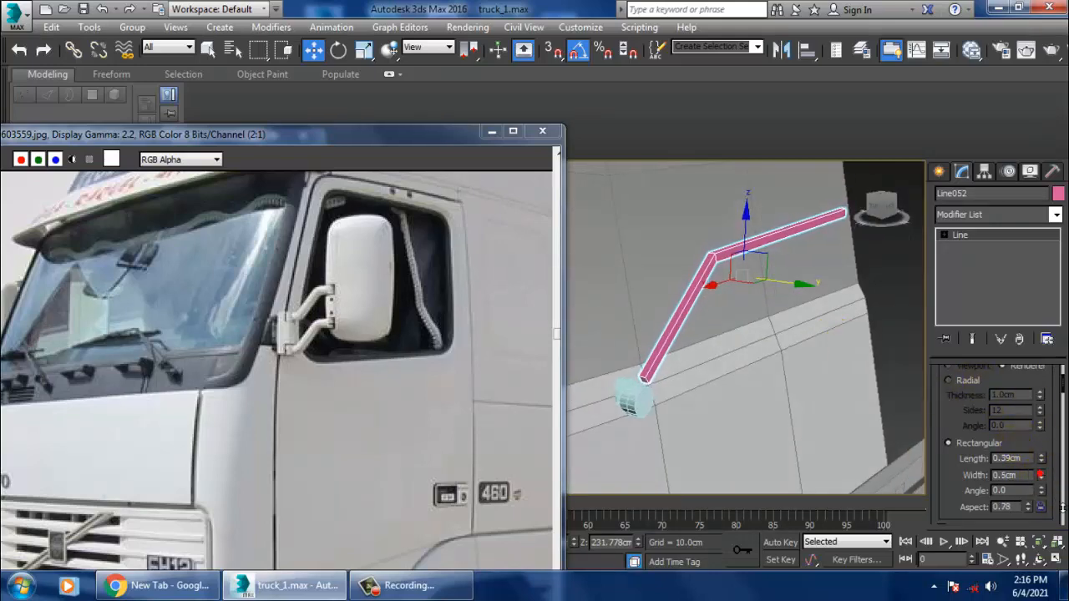
Convert the wiper-arm line to an Editable Poly at vertex level.
alt+middle_drag(693, 325, 646, 312)
key(1)
right_click(673, 250)
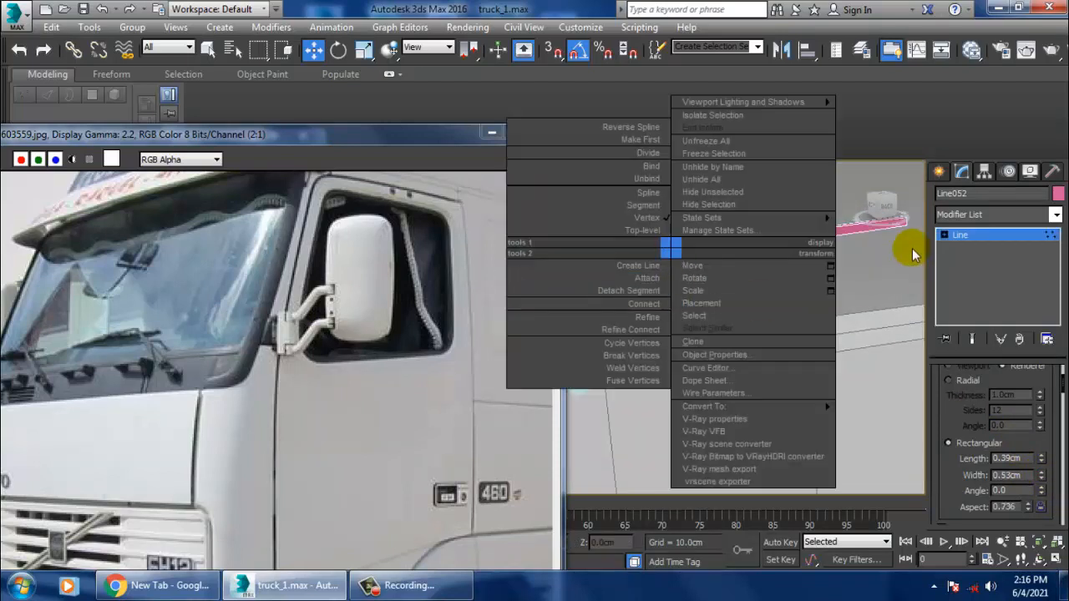
click(849, 233)
right_click(746, 249)
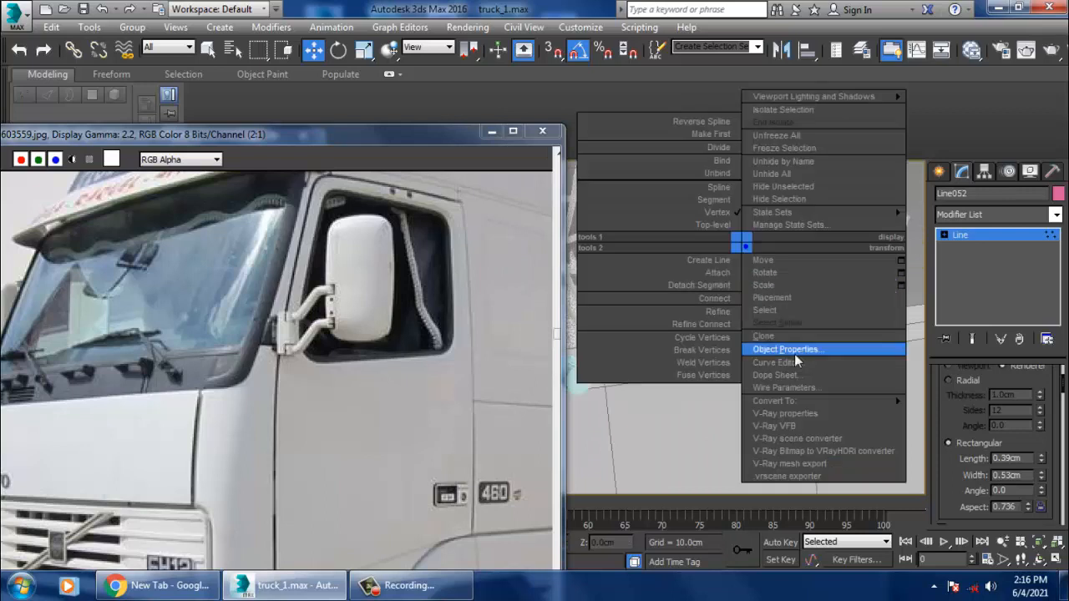
mouse_move(837, 403)
click(995, 427)
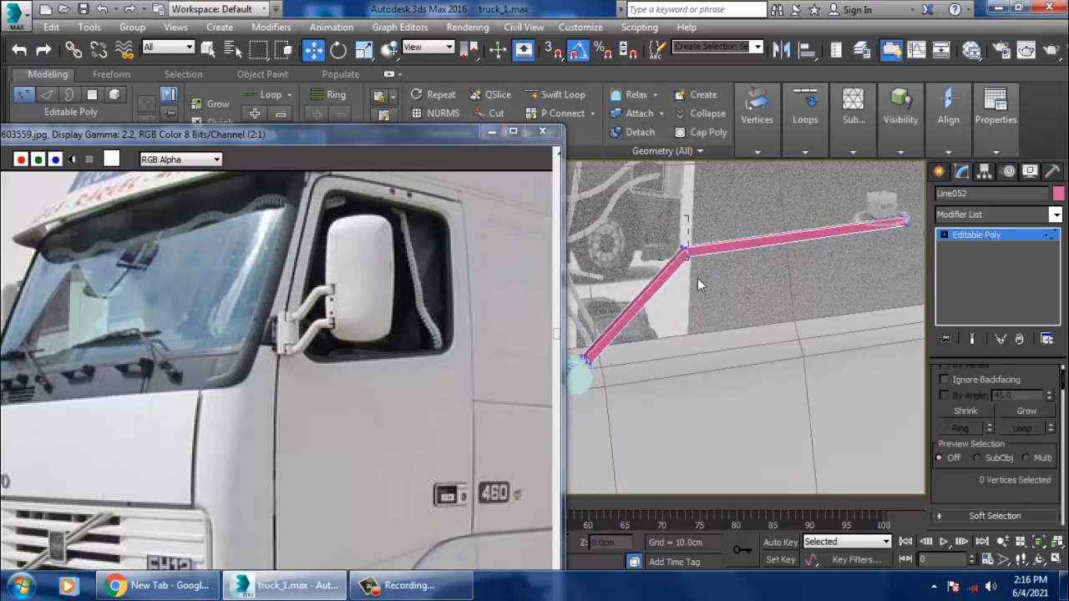
Scale the four vertices at the wiper arm's bend vertically to make the arm deeper there.
key(r)
drag(687, 190, 682, 119)
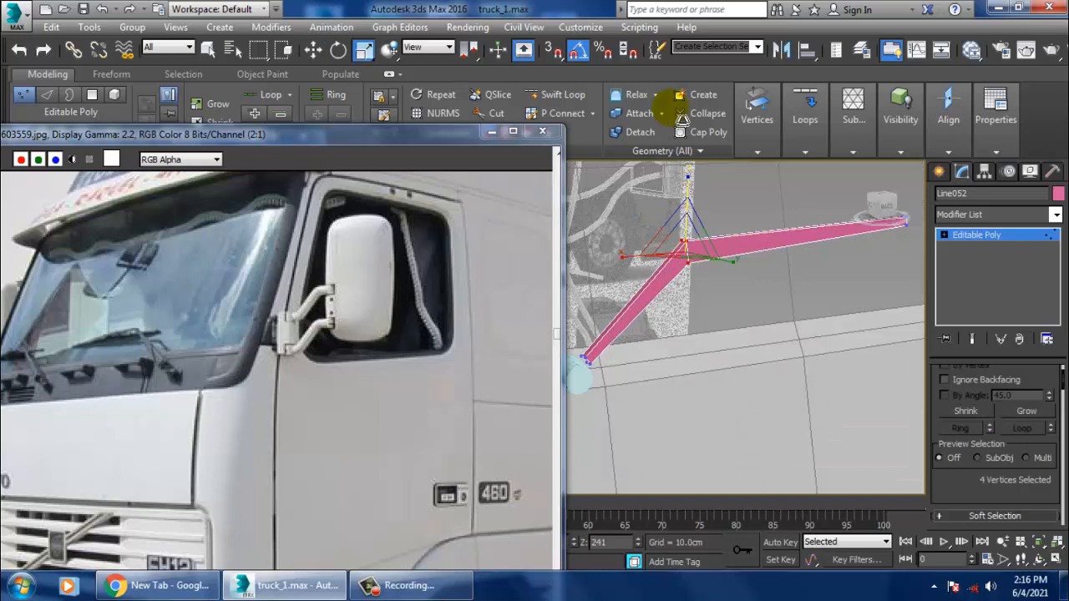
middle_drag(796, 234, 725, 249)
middle_drag(745, 264, 750, 265)
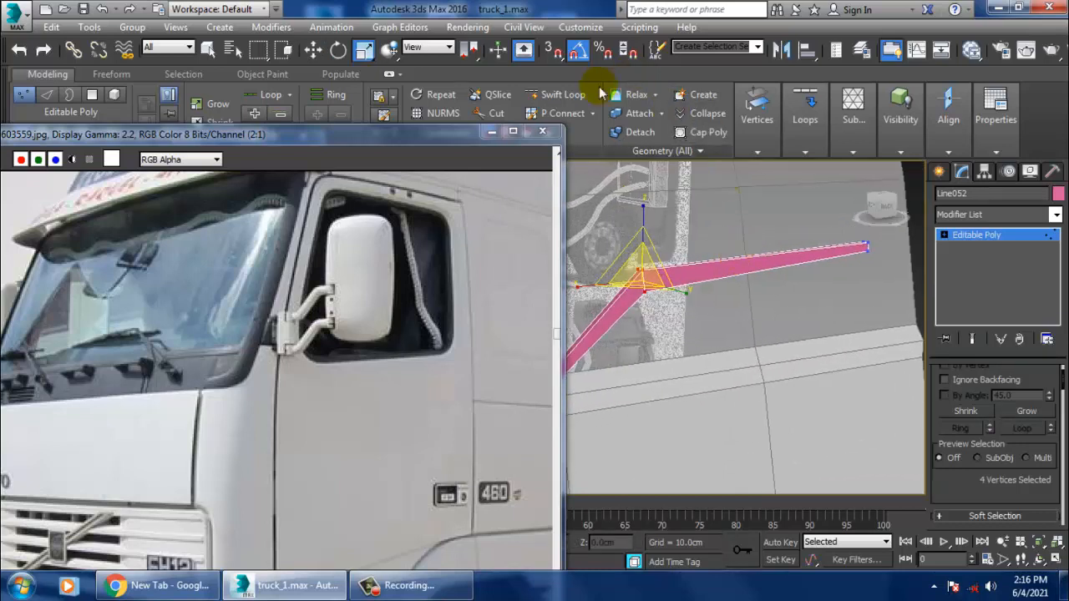
Scale the four vertices at the wiper arm's outer tip vertically so the arm tapers toward its end.
drag(907, 309, 907, 310)
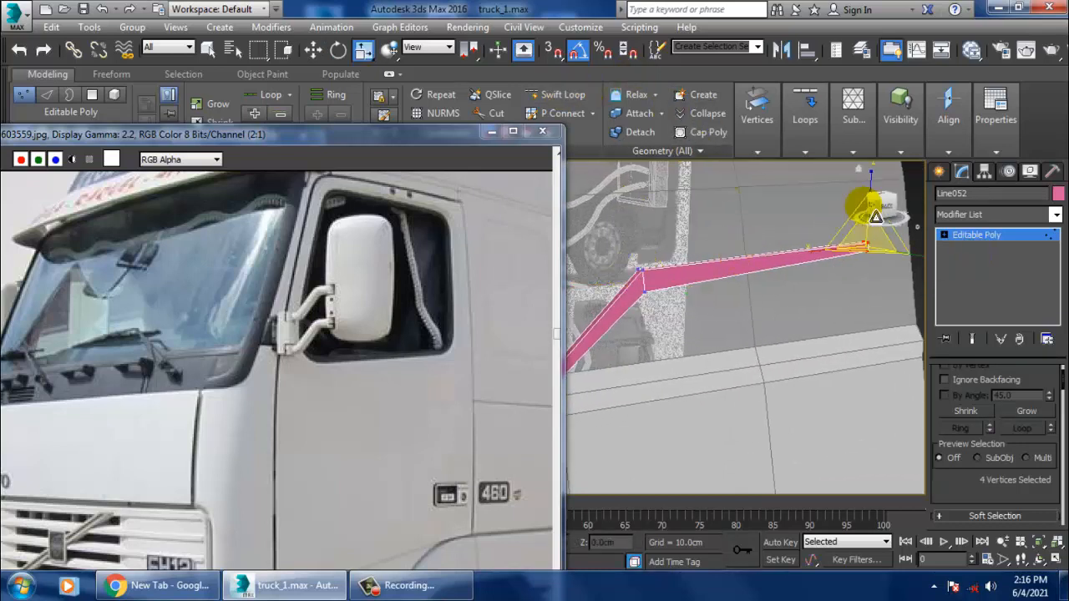
drag(871, 185, 808, 259)
key(w)
scroll(814, 267, up, 10)
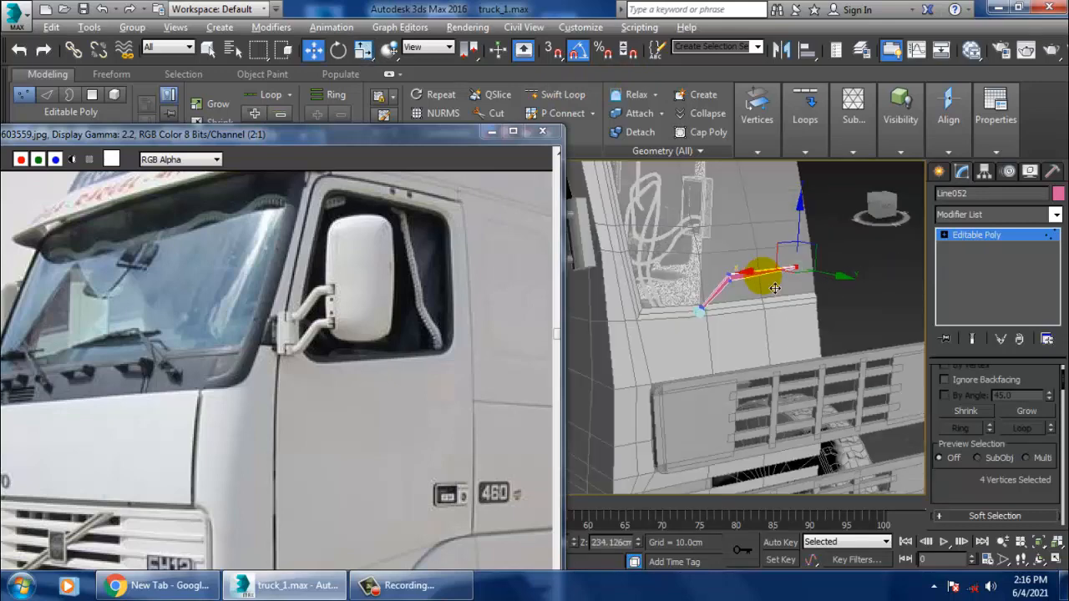
scroll(807, 254, down, 5)
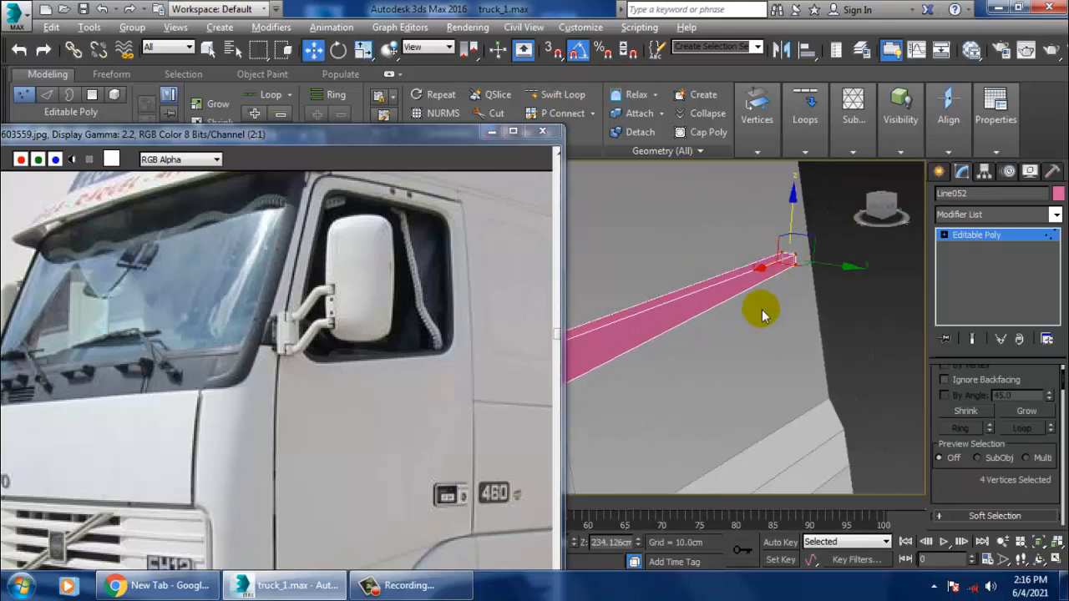
mouse_move(759, 306)
alt+middle_down()
mouse_move(732, 339)
mouse_move(769, 289)
mouse_move(754, 287)
alt+middle_up()
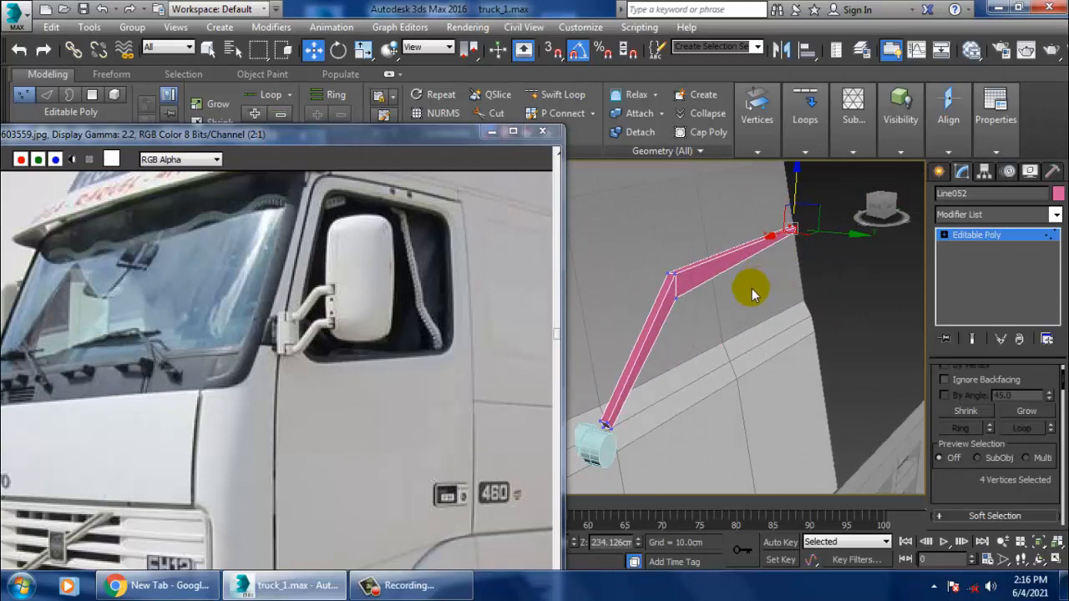
Move the wiper arm's tip vertices along the X axis toward the bend to shorten the arm.
click(1001, 236)
alt+middle_drag(815, 311, 744, 321)
scroll(744, 321, down, 4)
key(1)
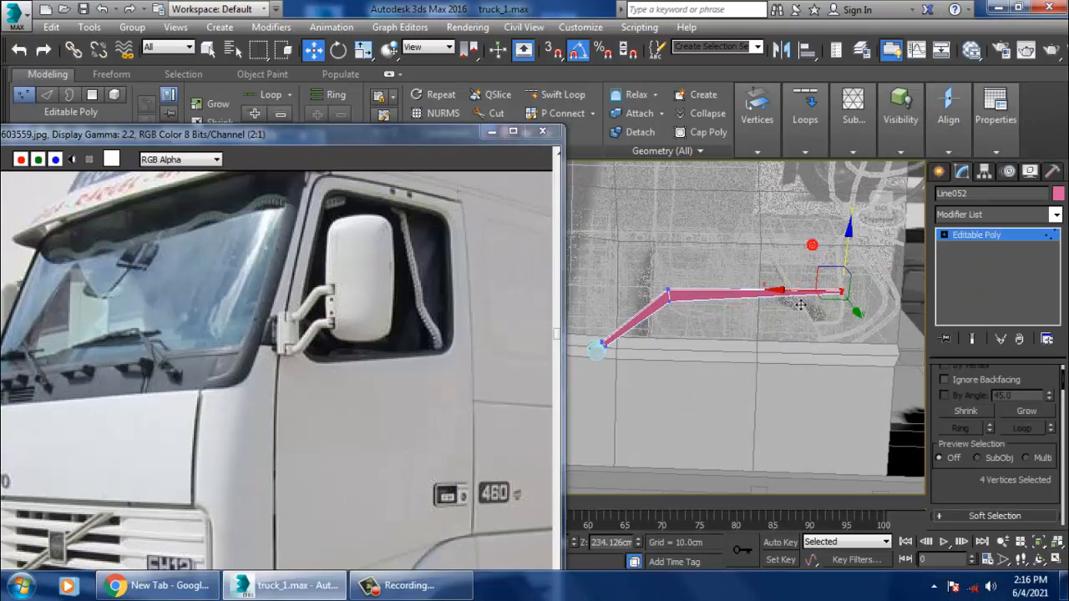
drag(801, 305, 764, 296)
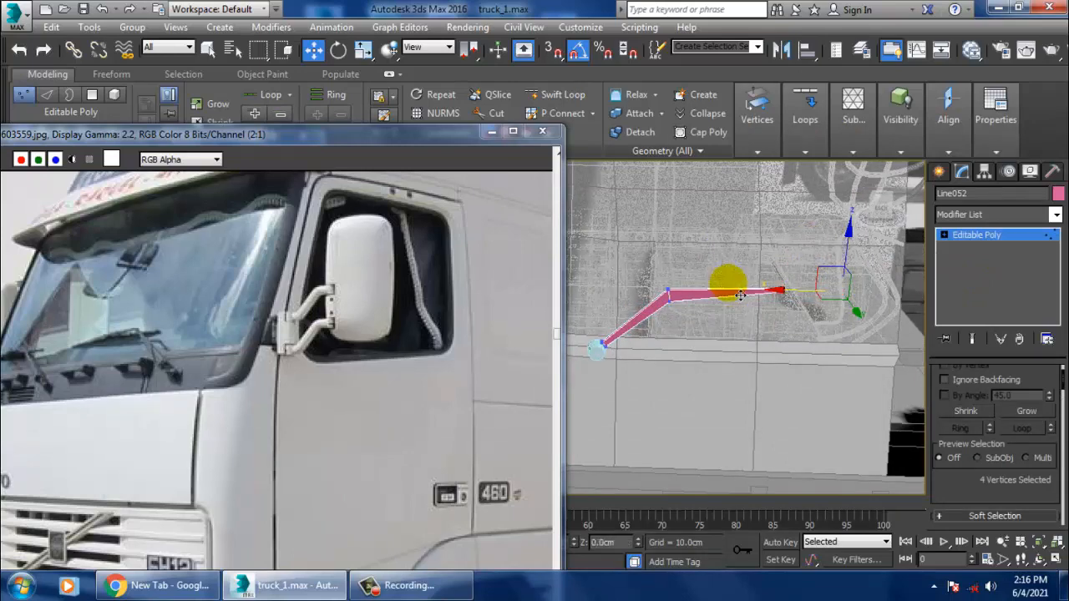
Enlarge the wiper arm's lower-end vertices vertically and move them along the X axis into the small cylinder.
mouse_move(740, 296)
alt+middle_down()
mouse_move(735, 317)
mouse_move(716, 329)
mouse_move(711, 314)
mouse_move(745, 302)
alt+middle_up()
scroll(716, 329, up, 3)
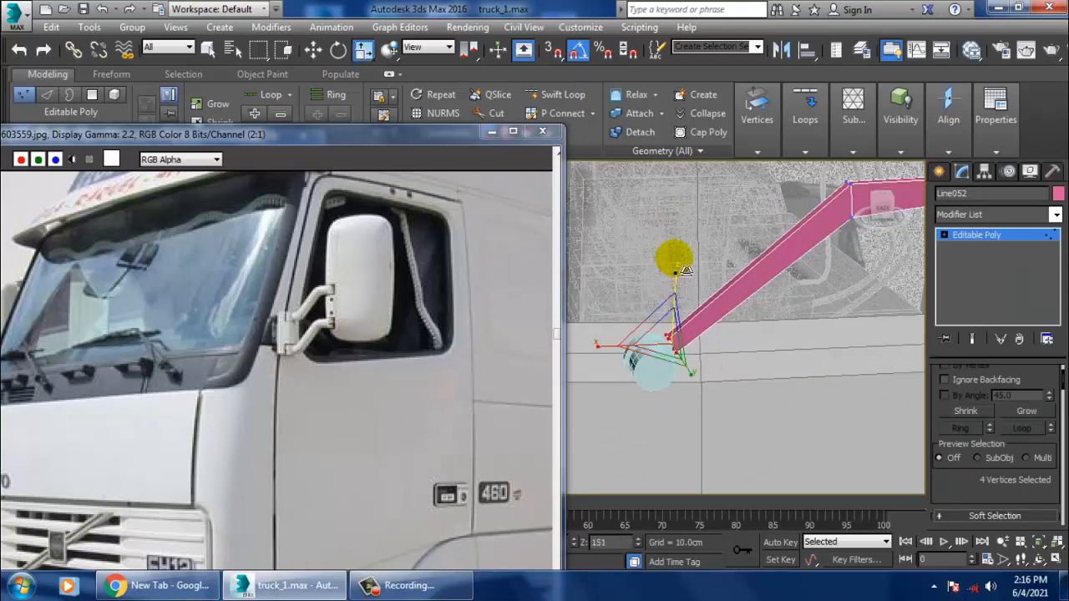
key(w)
drag(621, 360, 678, 322)
mouse_move(678, 322)
alt+middle_down()
mouse_move(674, 310)
mouse_move(783, 310)
mouse_move(698, 318)
alt+middle_up()
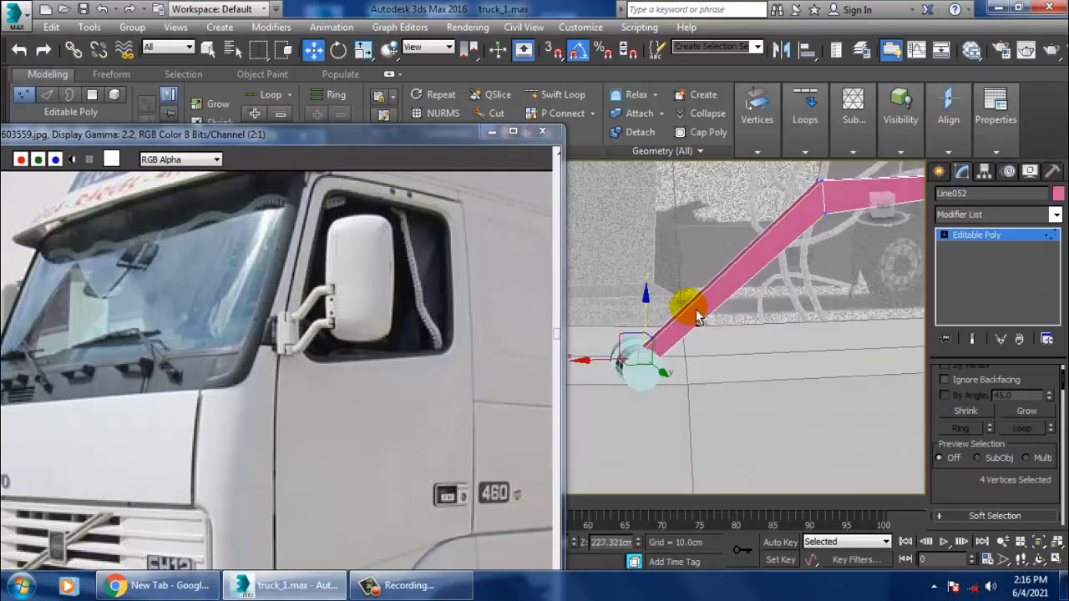
Check the wiper mount in the reference photo and create a thin cylinder with AutoGrid on the arm's face near its lower end.
ctrl+click(150, 372)
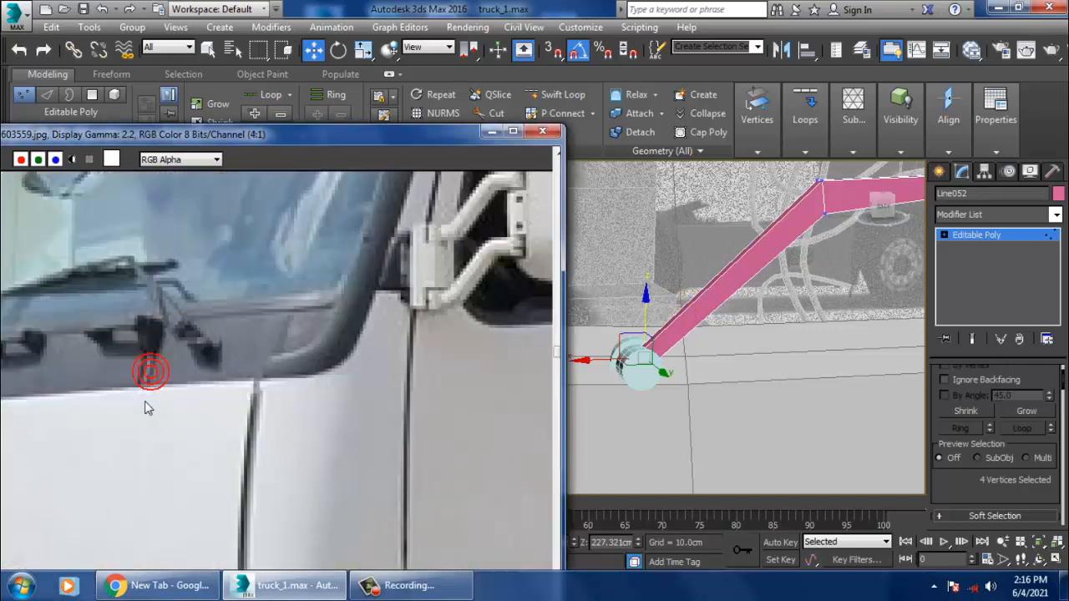
scroll(152, 382, down, 1)
alt+middle_drag(657, 406, 665, 398)
scroll(693, 371, up, 4)
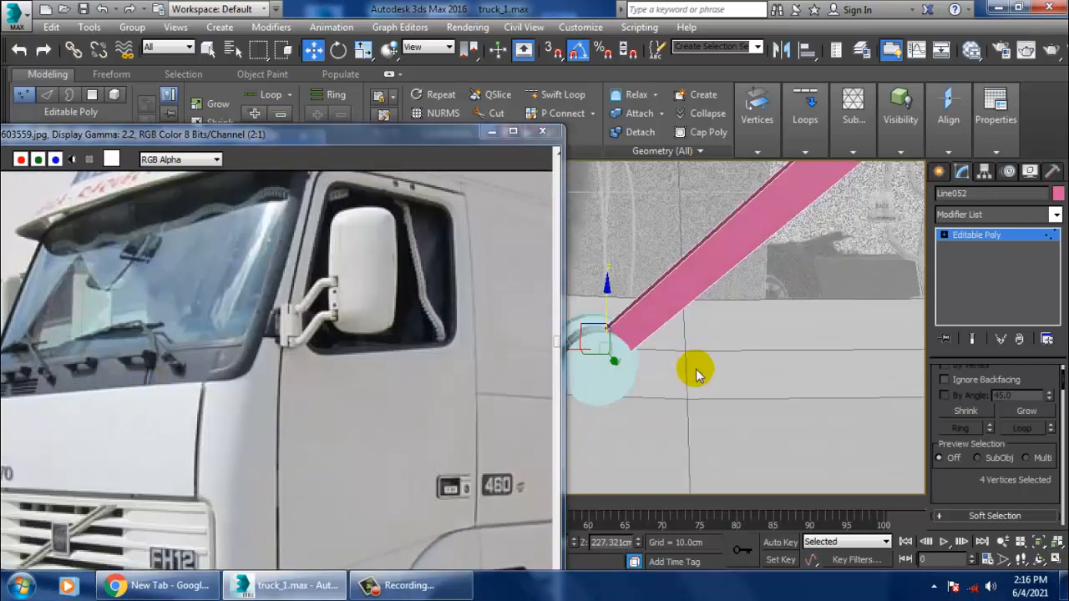
middle_drag(668, 342, 677, 348)
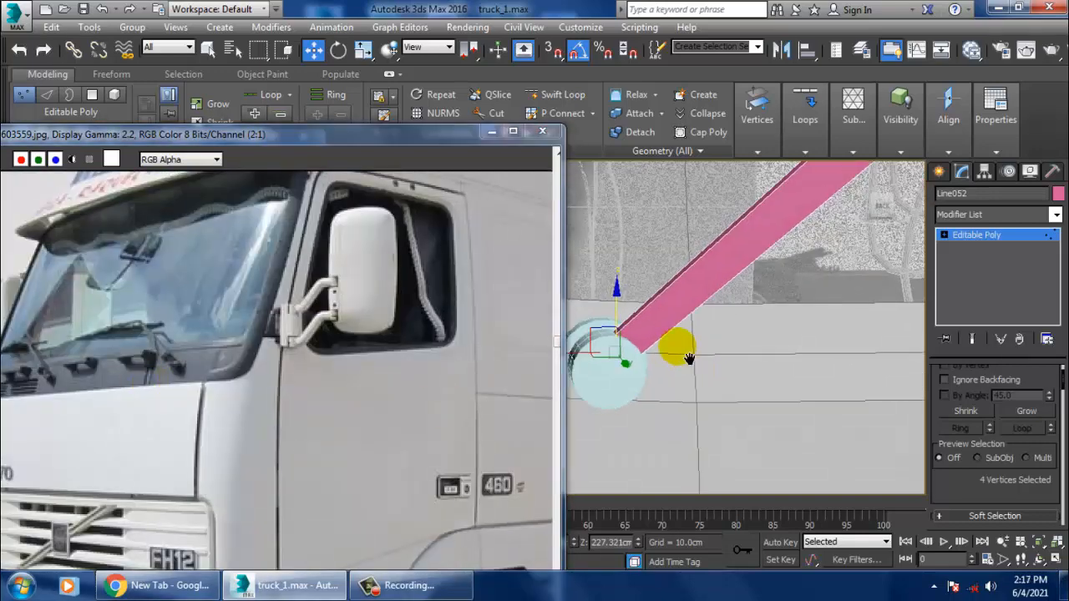
click(940, 172)
click(945, 198)
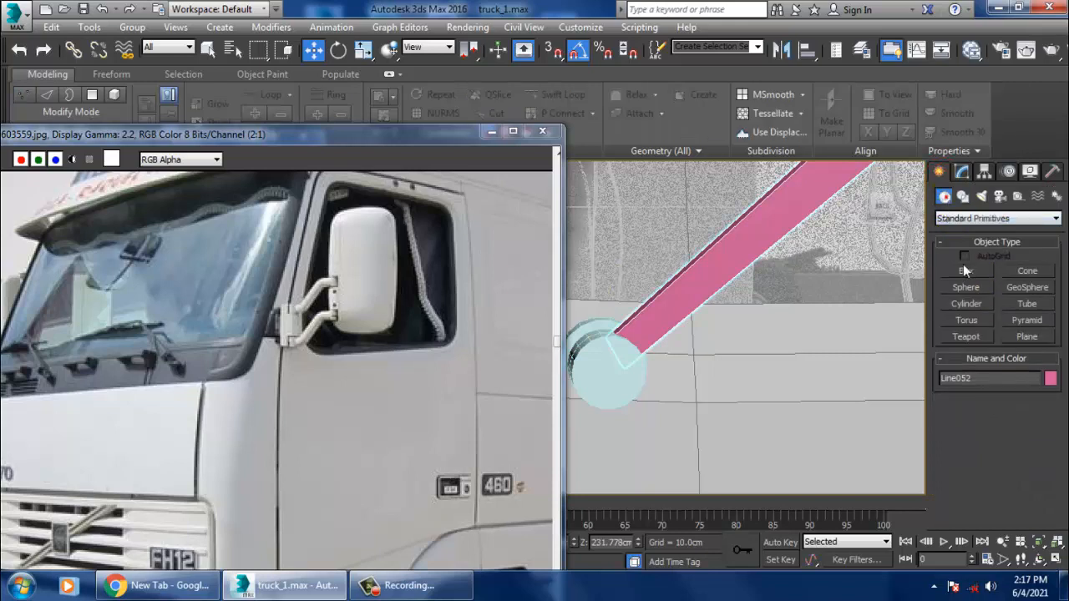
click(979, 304)
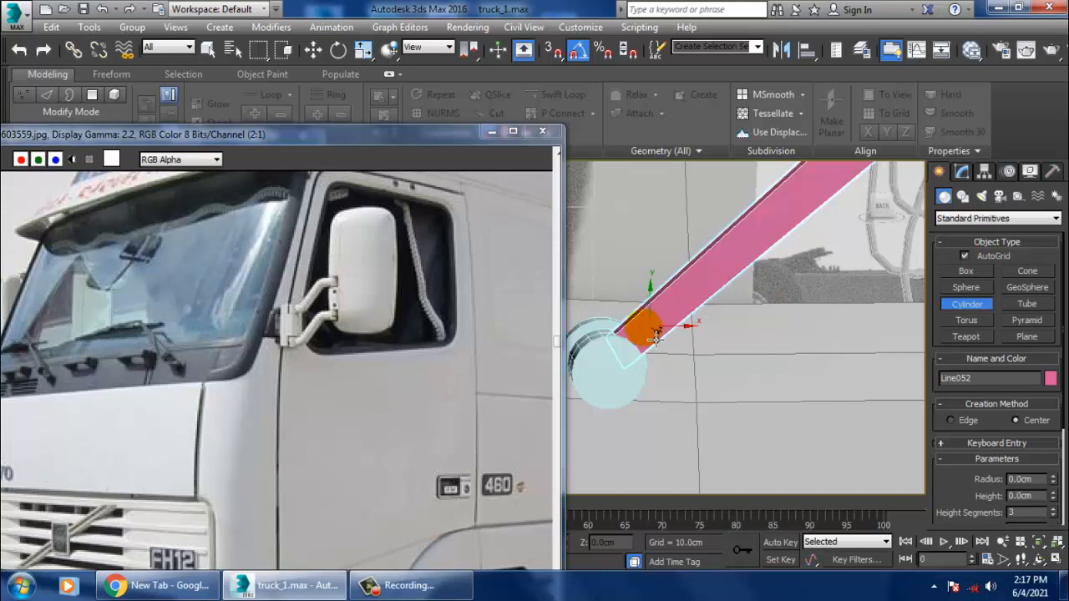
drag(656, 336, 660, 343)
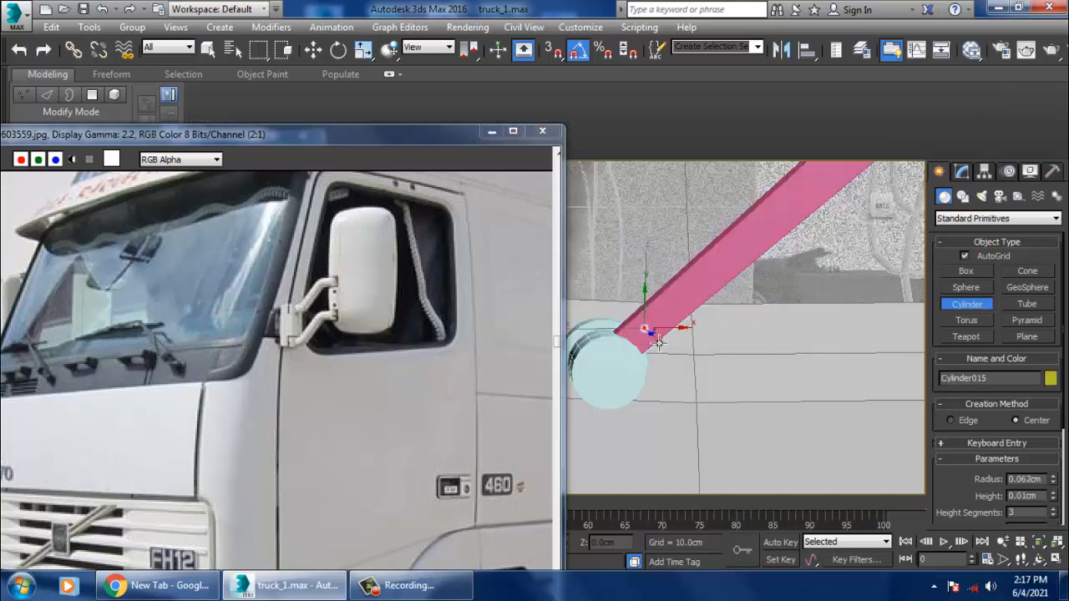
click(682, 396)
Move the thin cylinder along the Y axis so it passes through the wiper arm's lower end.
key(w)
alt+middle_drag(683, 396, 716, 363)
drag(716, 362, 630, 342)
alt+middle_drag(702, 363, 637, 381)
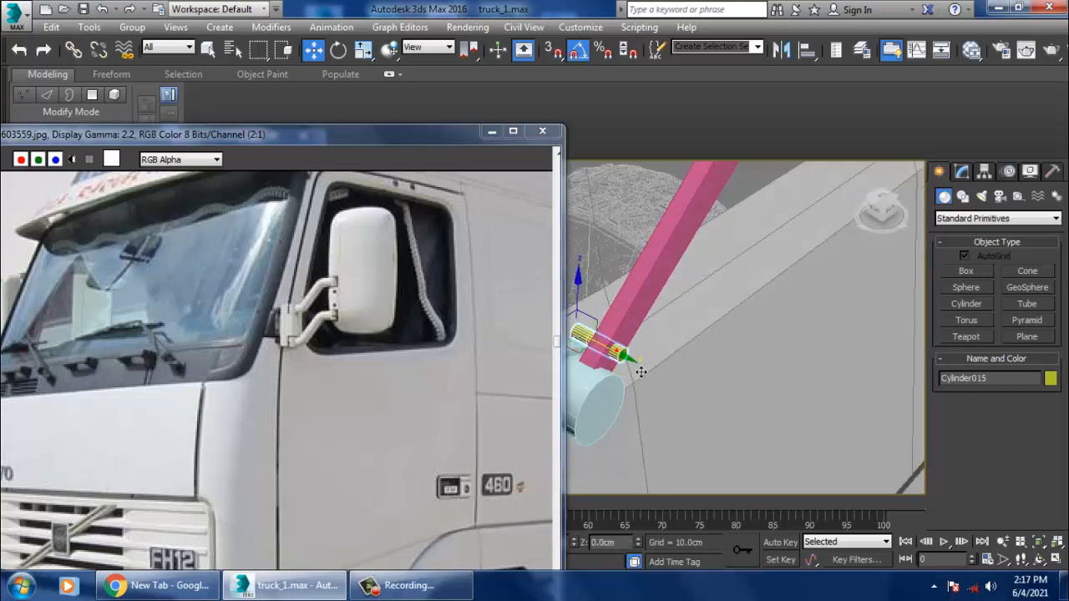
alt+middle_drag(715, 374, 707, 298)
Add an edge loop to the wiper arm's long section close to the bend with Swift Loop.
click(706, 300)
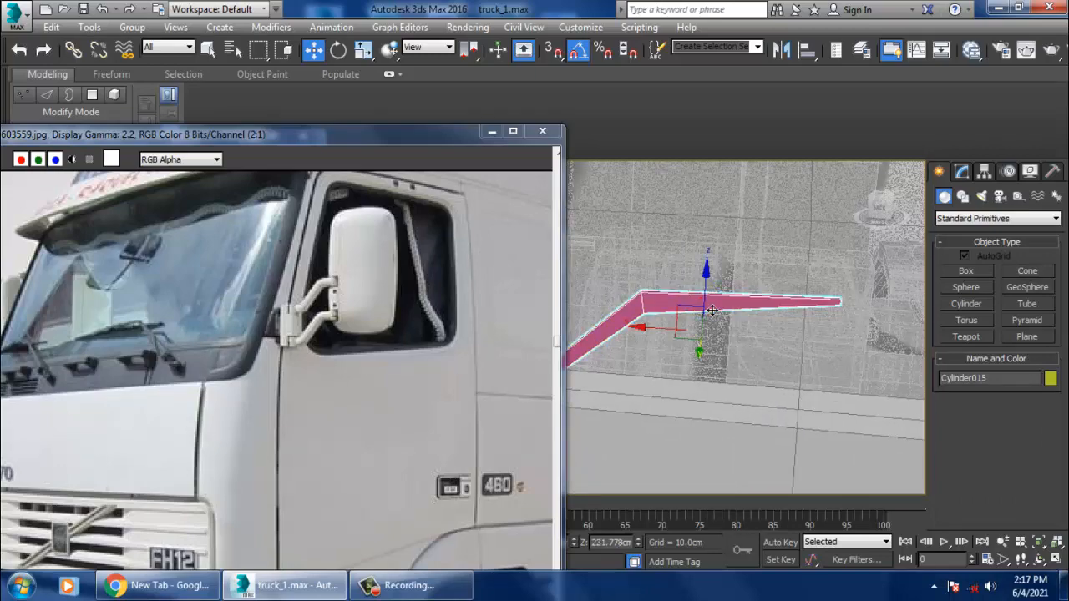
click(962, 171)
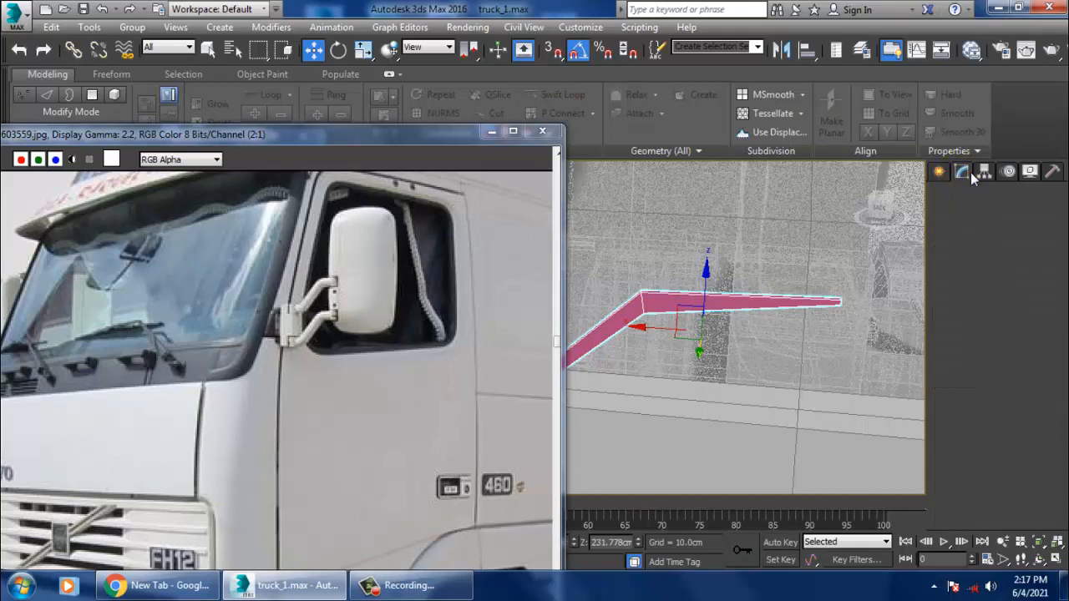
click(558, 94)
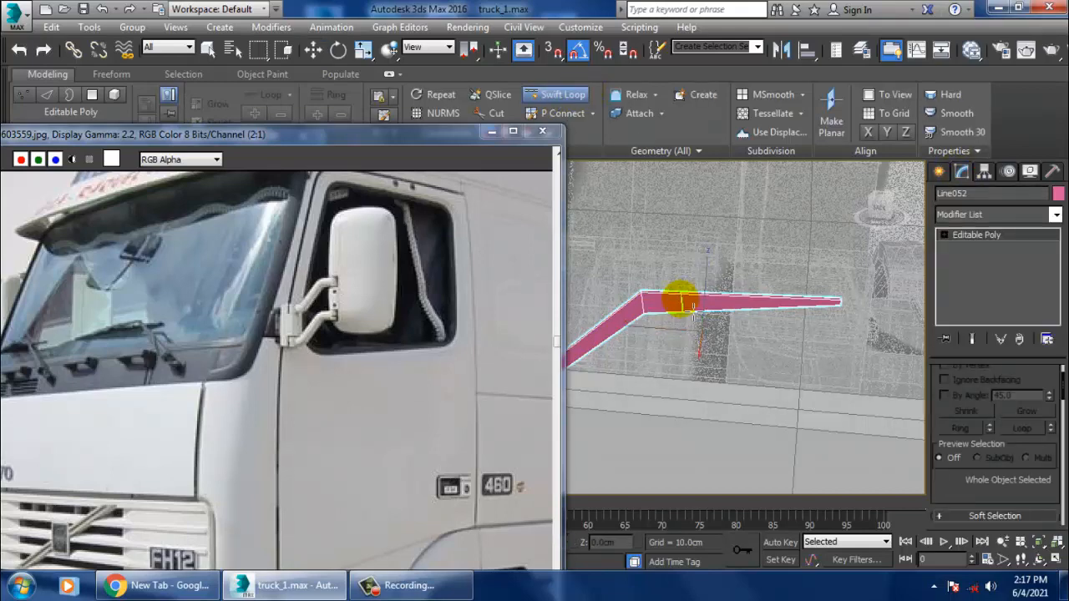
click(667, 302)
right_click(664, 300)
Scale the new loop's four vertices down vertically to narrow the arm just past the bend.
scroll(678, 293, up, 2)
key(1)
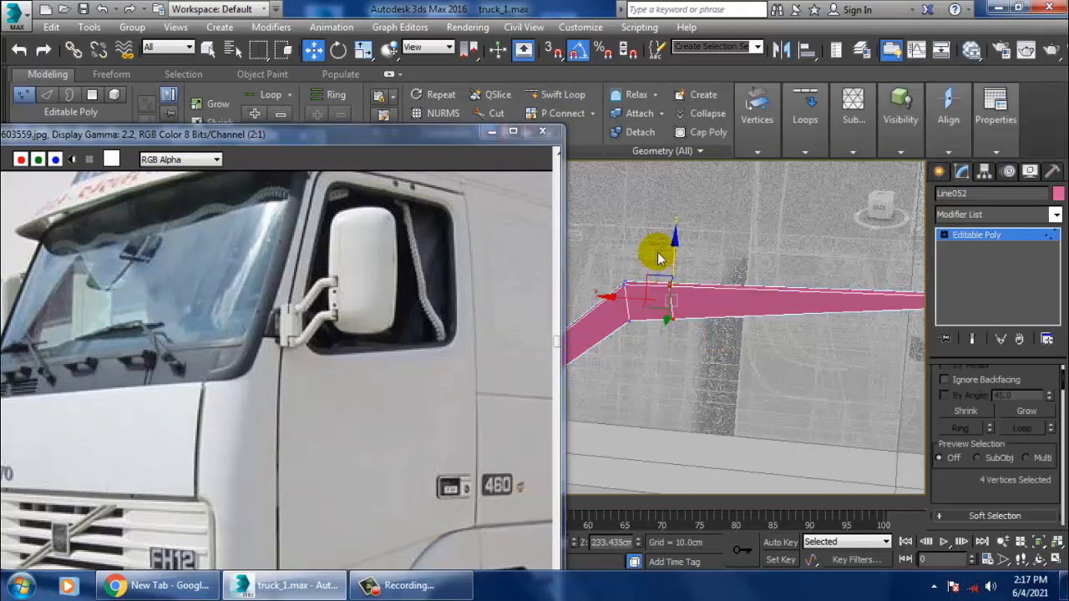
key(r)
drag(682, 250, 691, 272)
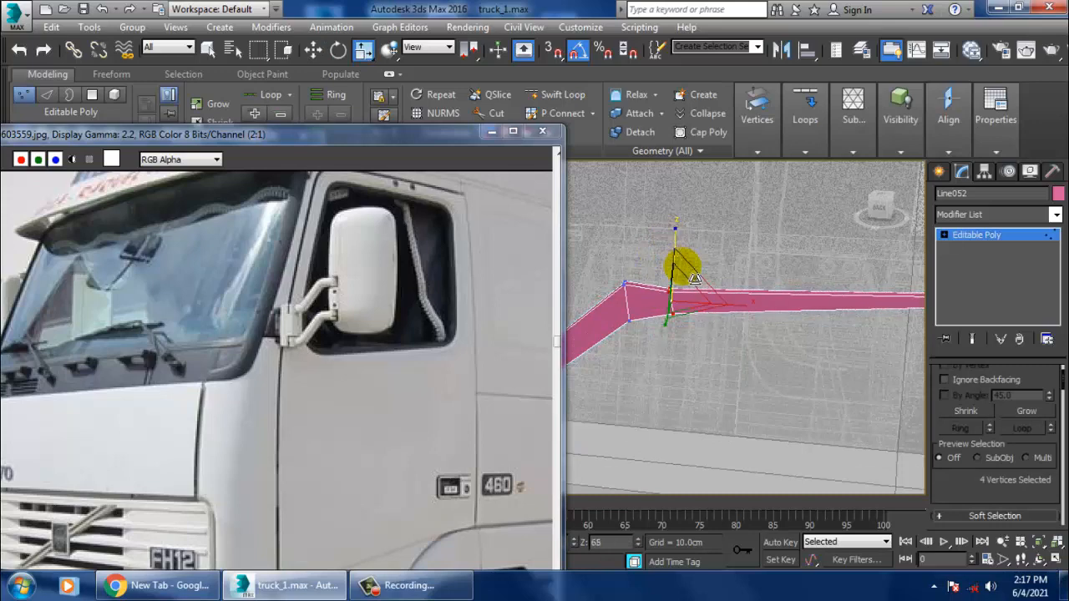
alt+middle_drag(728, 327, 714, 306)
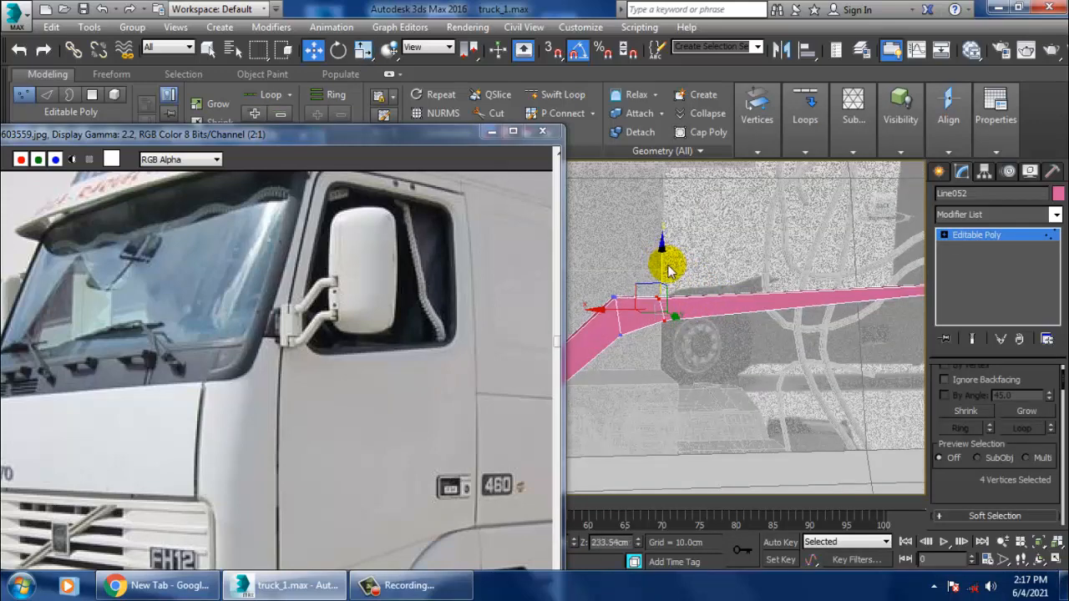
Create an AutoGrid box about 0.26 cm long, 11.45 cm wide and 0.47 cm high along the wiper arm's long section.
click(941, 172)
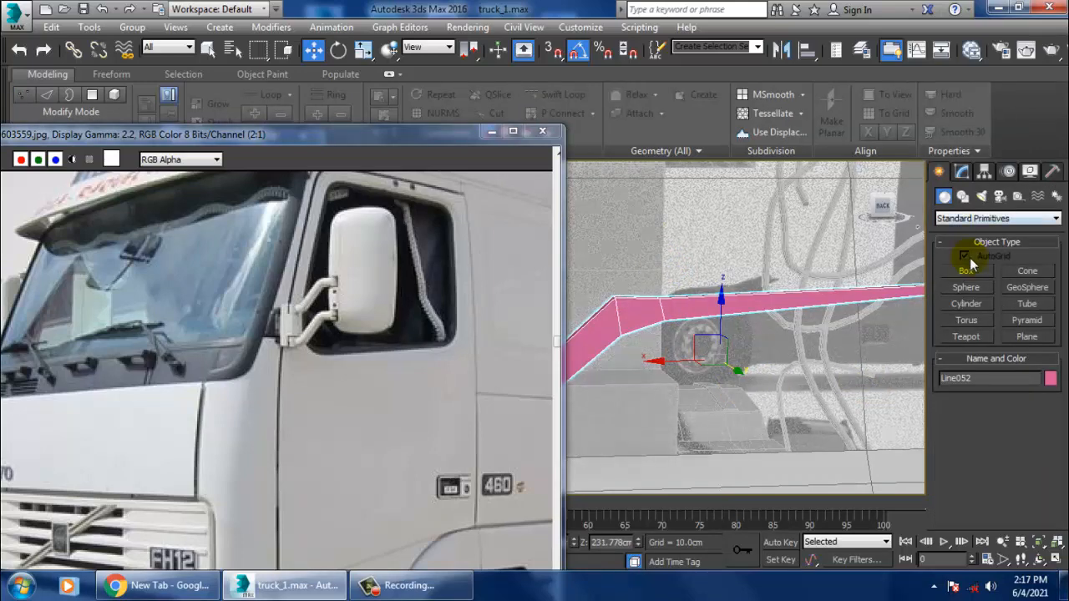
click(965, 273)
alt+middle_drag(735, 350, 759, 339)
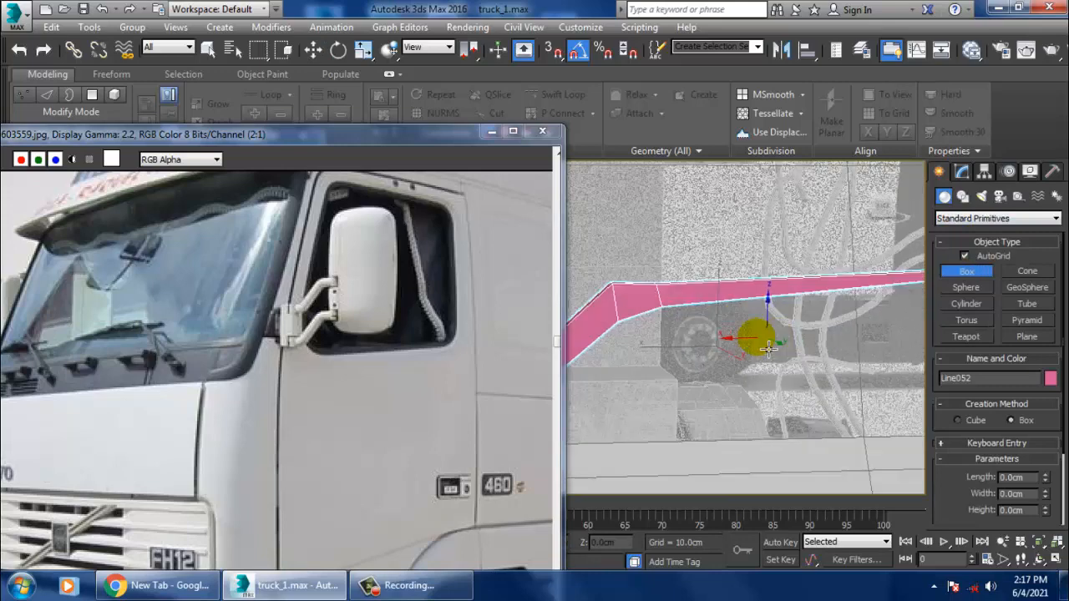
drag(625, 289, 972, 320)
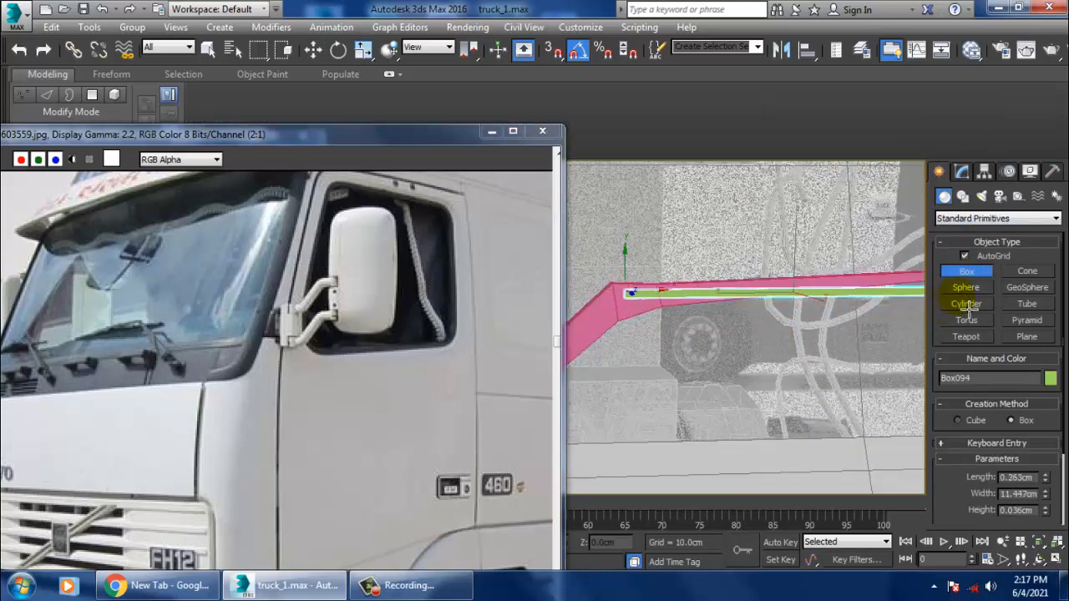
click(969, 323)
Scale the green box along the Y axis to about 50 percent of its thickness.
key(w)
alt+middle_drag(739, 288, 787, 322)
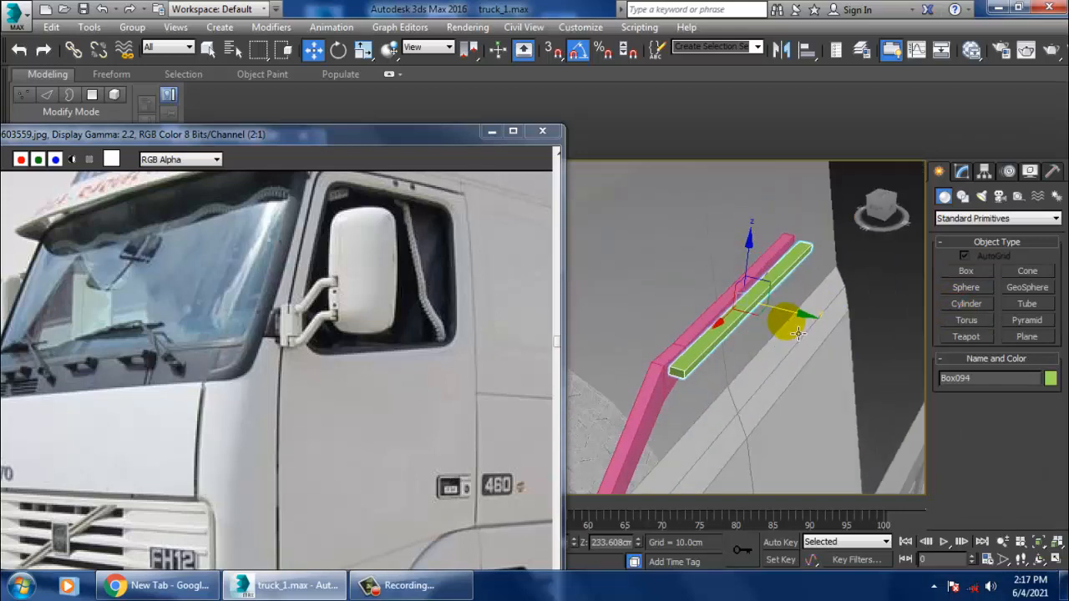
key(r)
drag(817, 315, 778, 320)
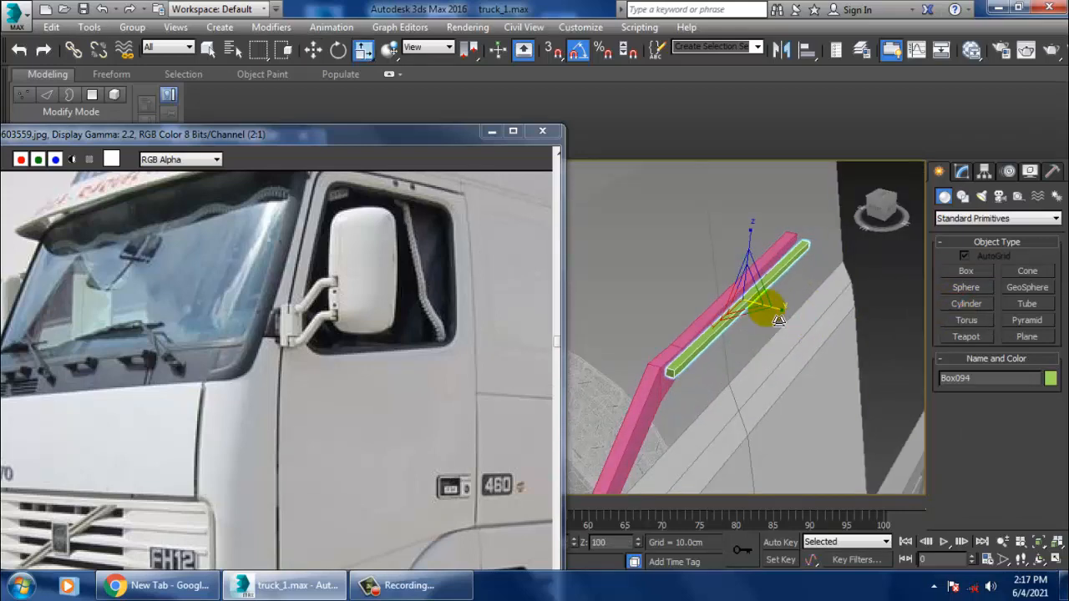
alt+middle_drag(831, 303, 729, 265)
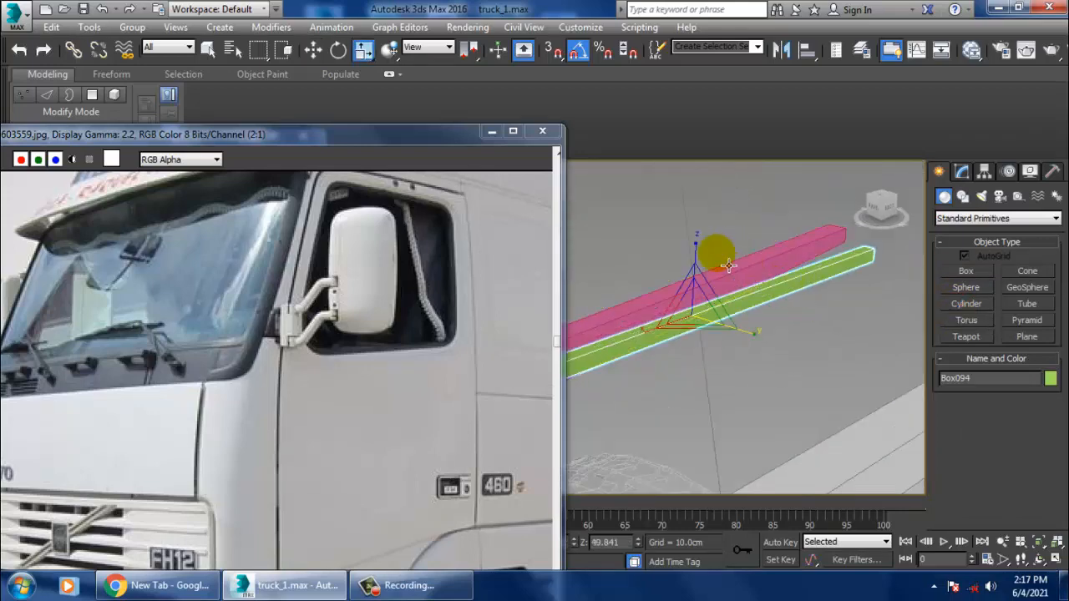
Try resizing the green box with uniform scale and undo the change.
click(706, 259)
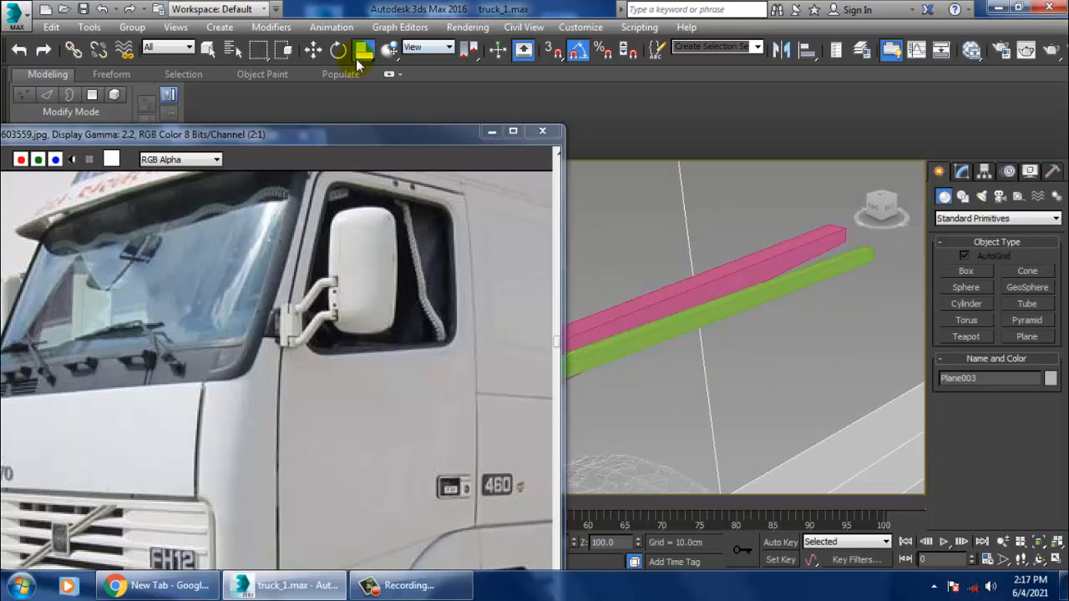
drag(364, 50, 364, 52)
click(685, 309)
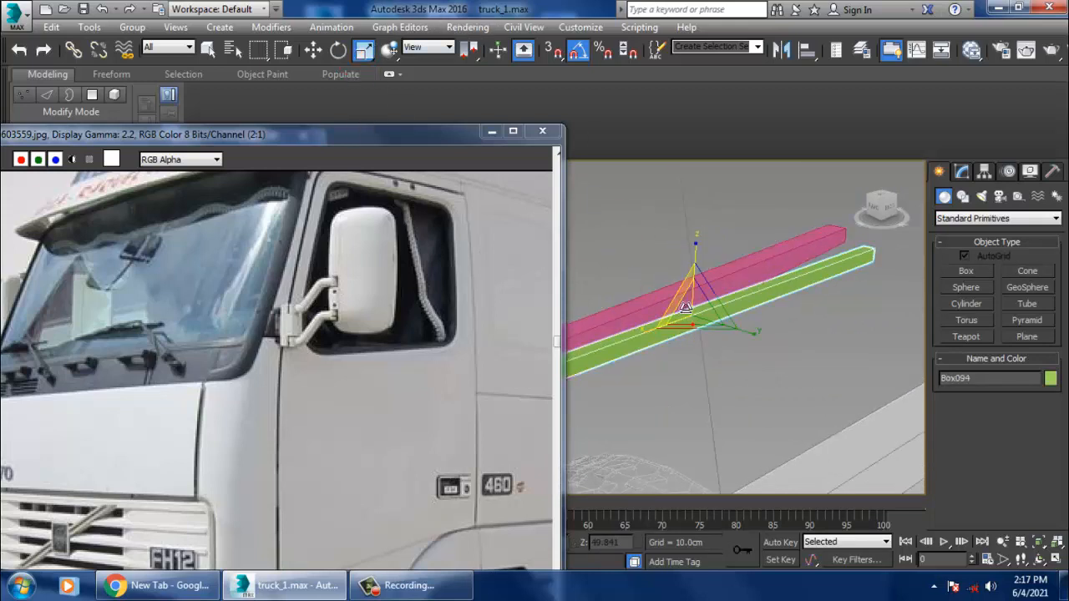
drag(708, 259, 716, 333)
key(ctrl+z)
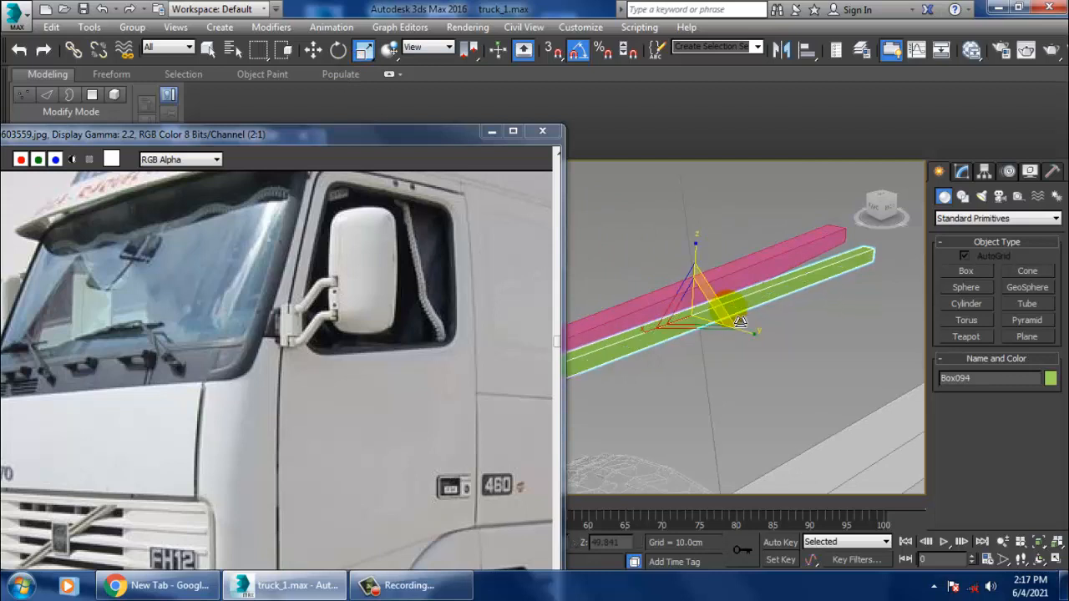
Convert the green box to an Editable Poly.
alt+middle_drag(737, 322, 801, 329)
scroll(746, 315, down, 3)
scroll(776, 307, up, 3)
scroll(766, 309, up, 1)
key(1)
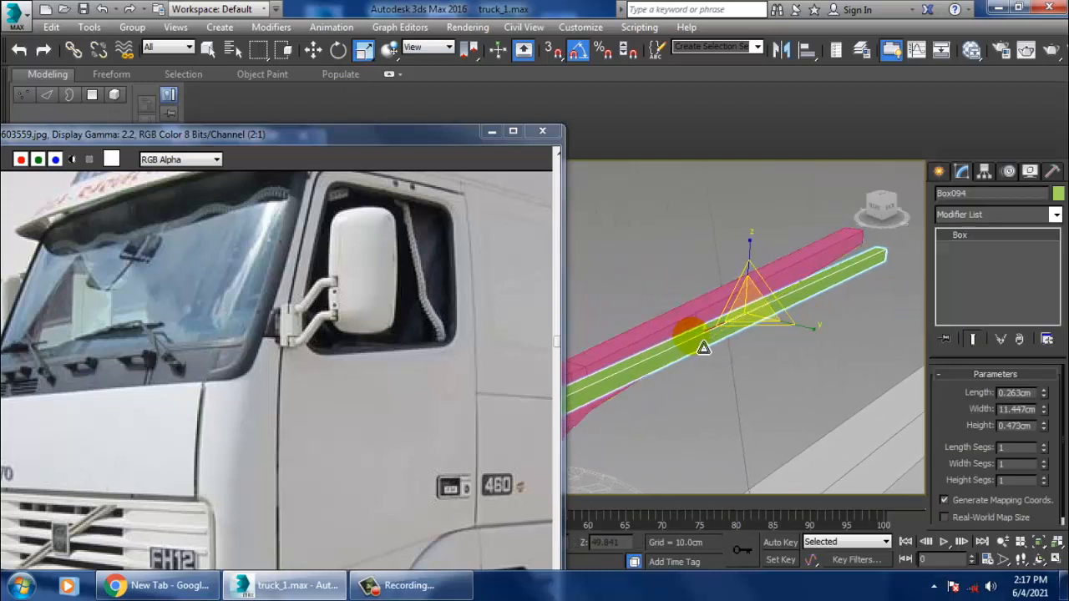
right_click(709, 350)
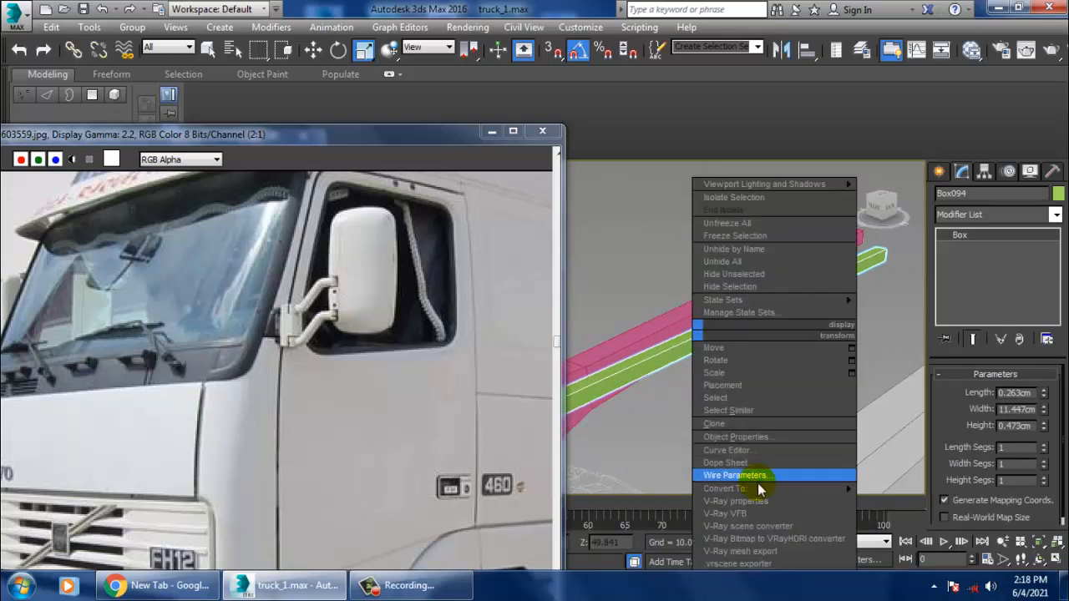
mouse_move(842, 487)
click(915, 502)
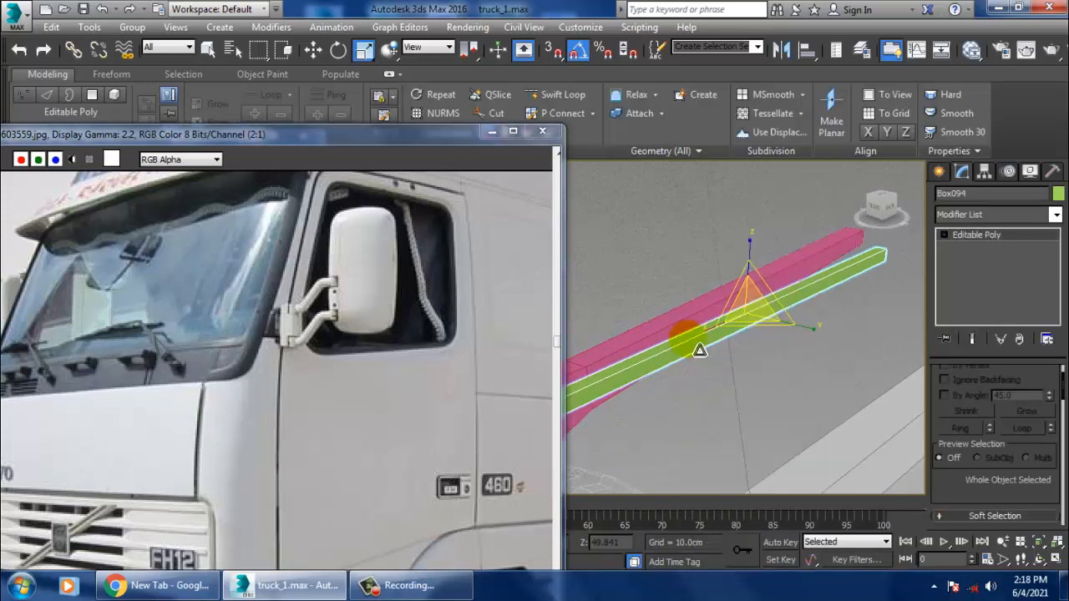
Try to taper the green box by scaling two of its lengthwise edges along the Z axis.
key(2)
click(700, 349)
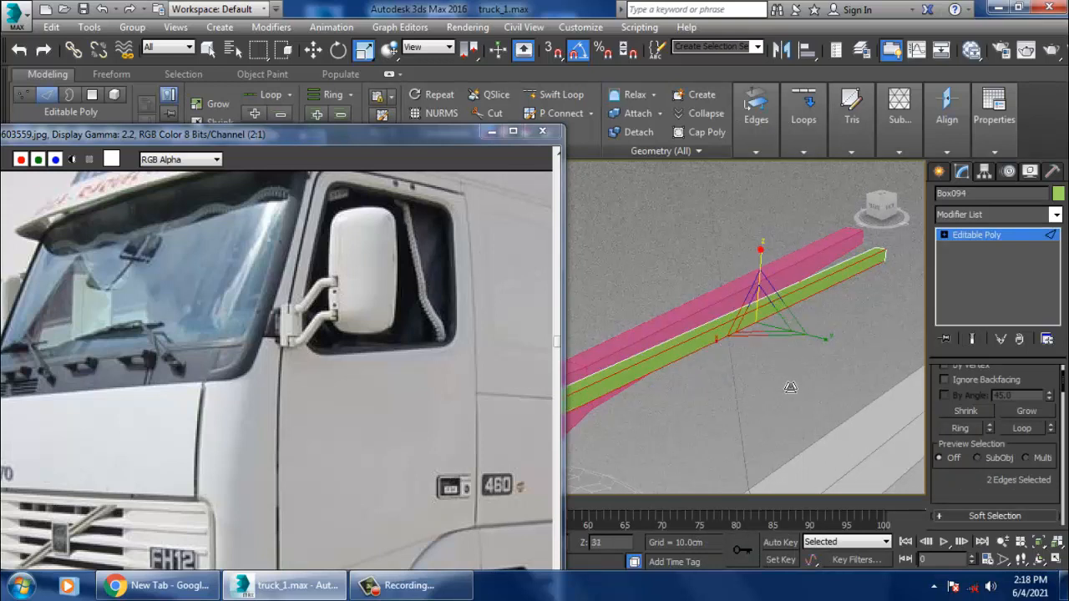
click(761, 255)
middle_drag(861, 315, 909, 295)
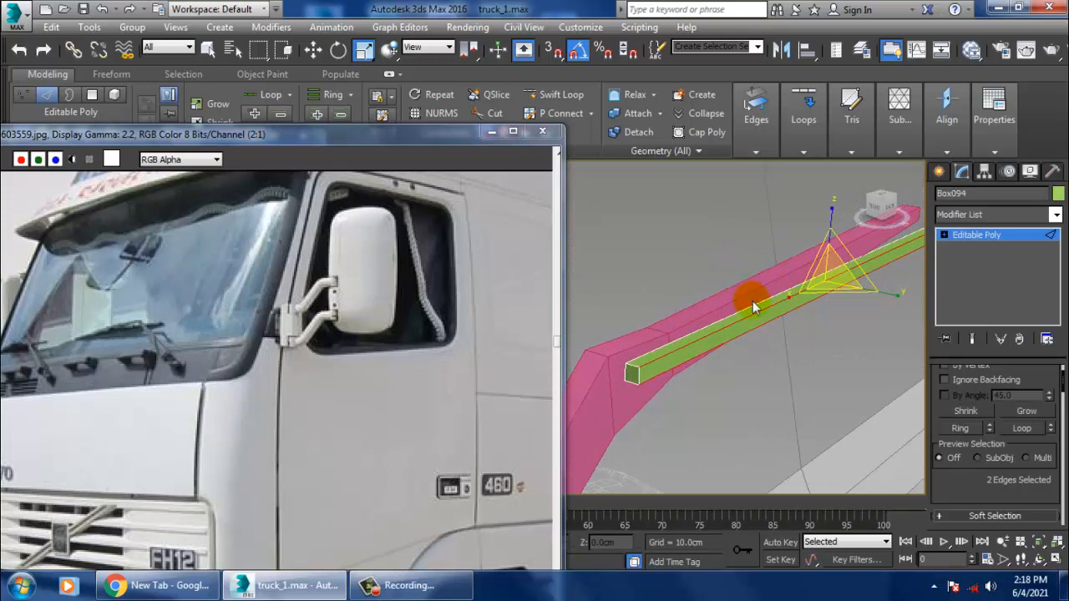
Taper the green box into a wedge by scaling the four outer vertices at both ends together along the Z axis.
key(1)
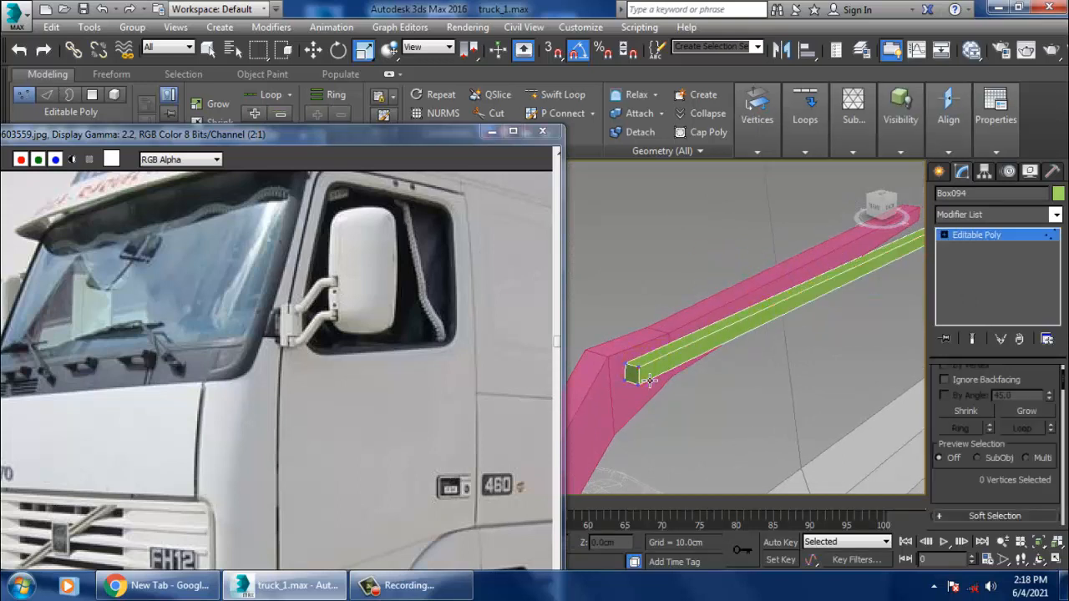
click(640, 368)
ctrl+click(639, 386)
drag(643, 309, 652, 430)
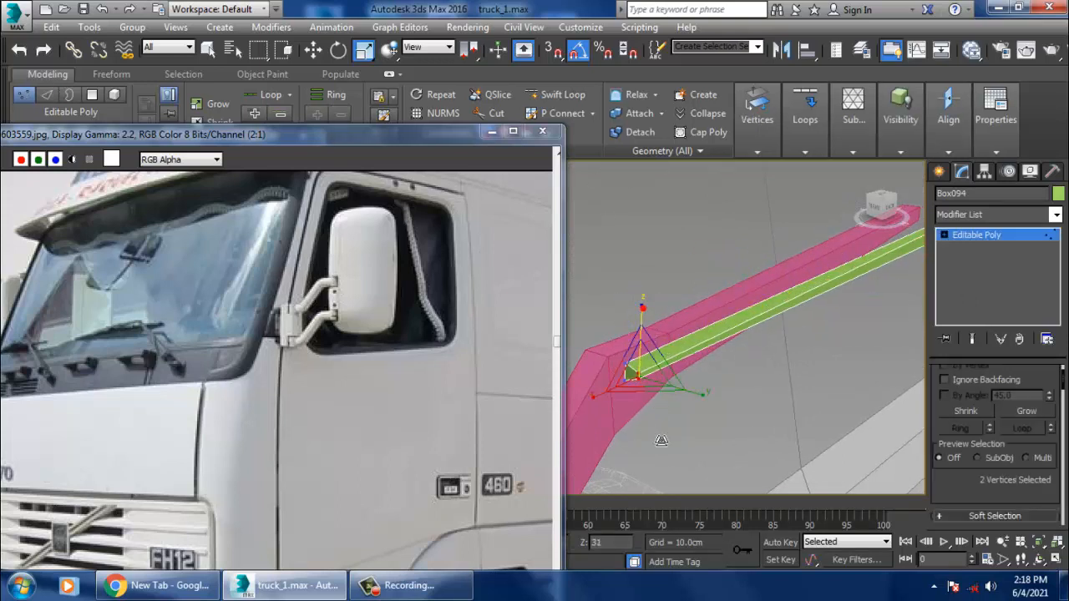
middle_drag(763, 354, 696, 359)
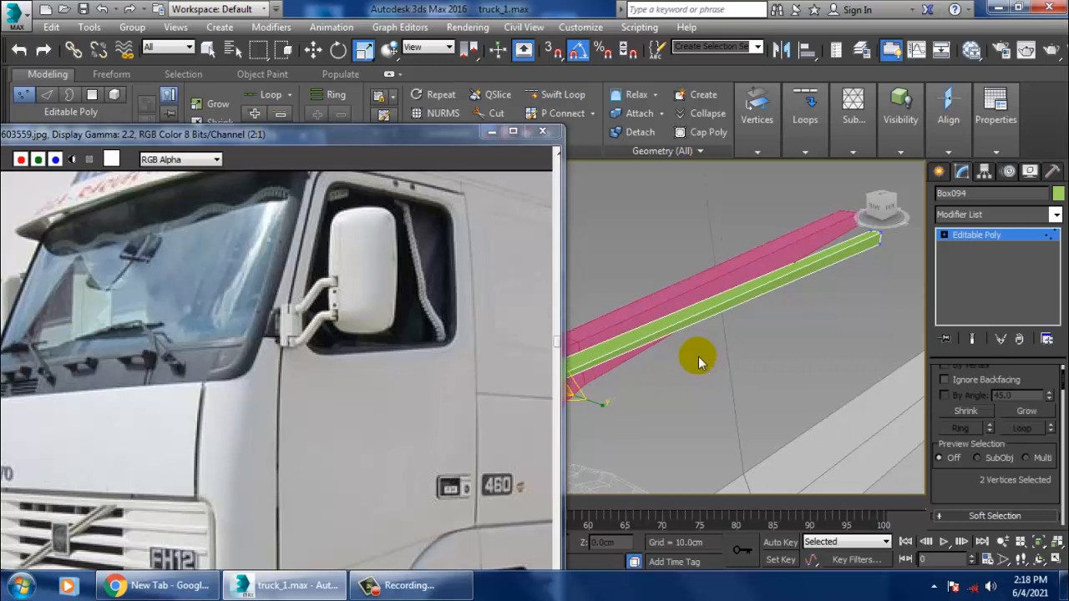
ctrl+click(892, 244)
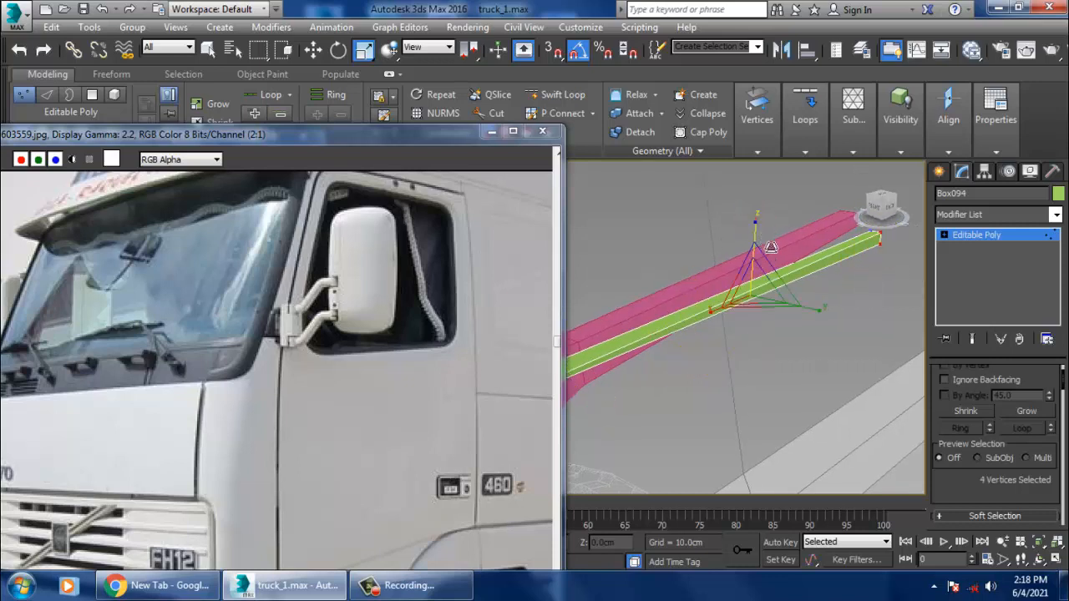
drag(770, 247, 773, 323)
alt+middle_drag(778, 319, 794, 323)
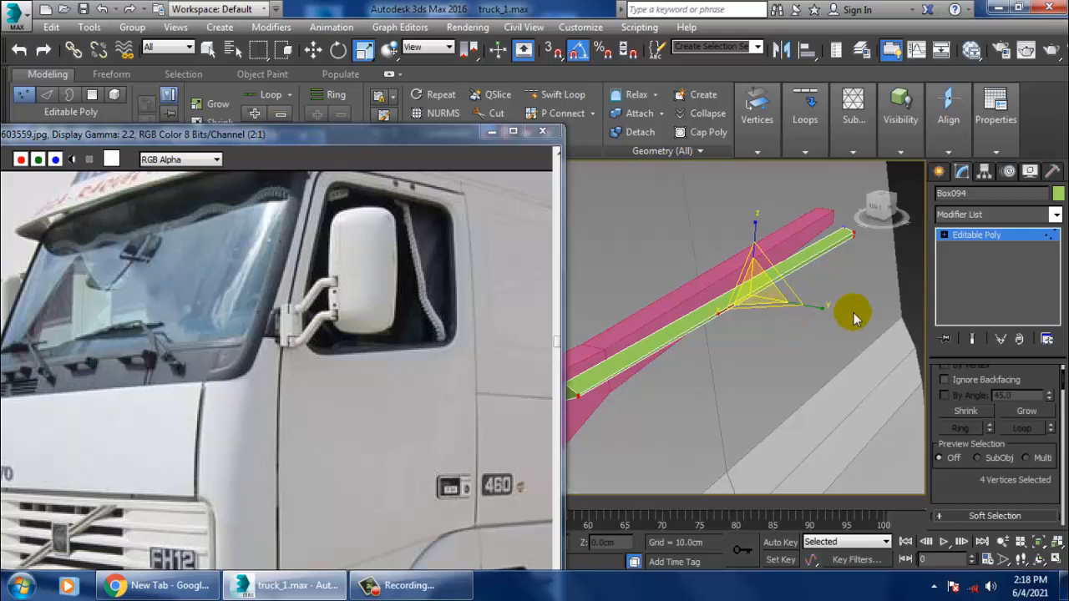
click(978, 236)
Insert a lengthwise edge loop along the green wedge with Swift Loop.
alt+middle_drag(742, 328, 752, 245)
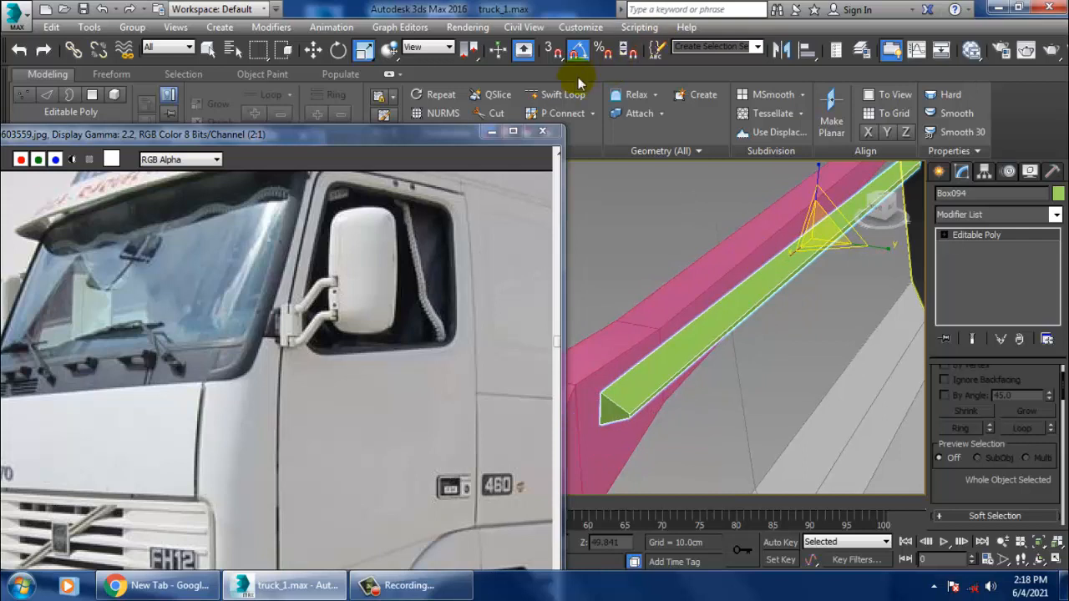
click(555, 94)
alt+middle_drag(622, 424, 700, 414)
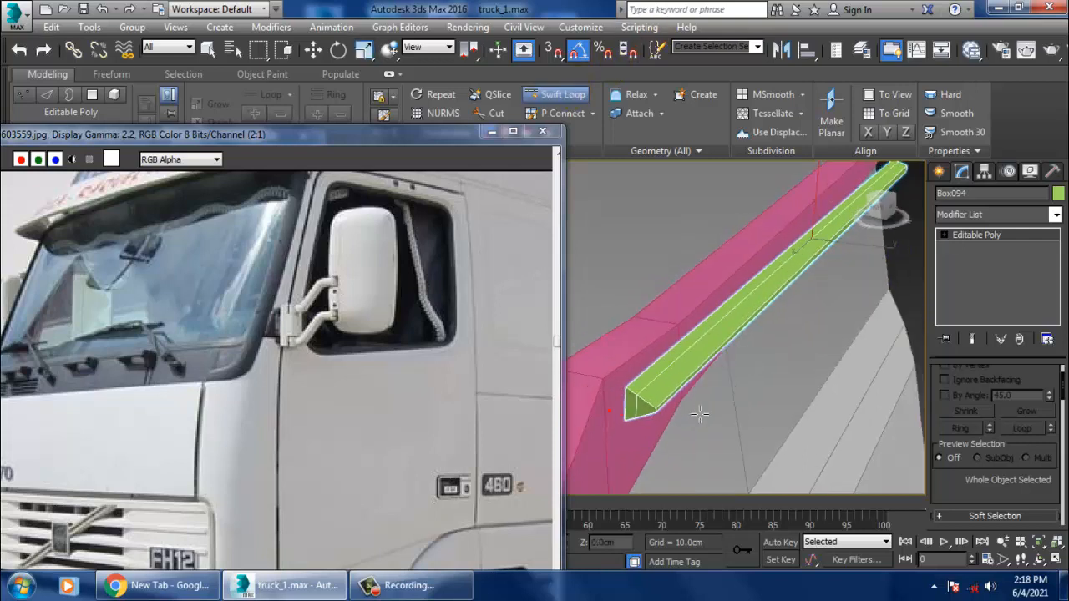
key(w)
Try rotating the four loop vertices of the green wedge and undo the rotation.
click(992, 240)
key(e)
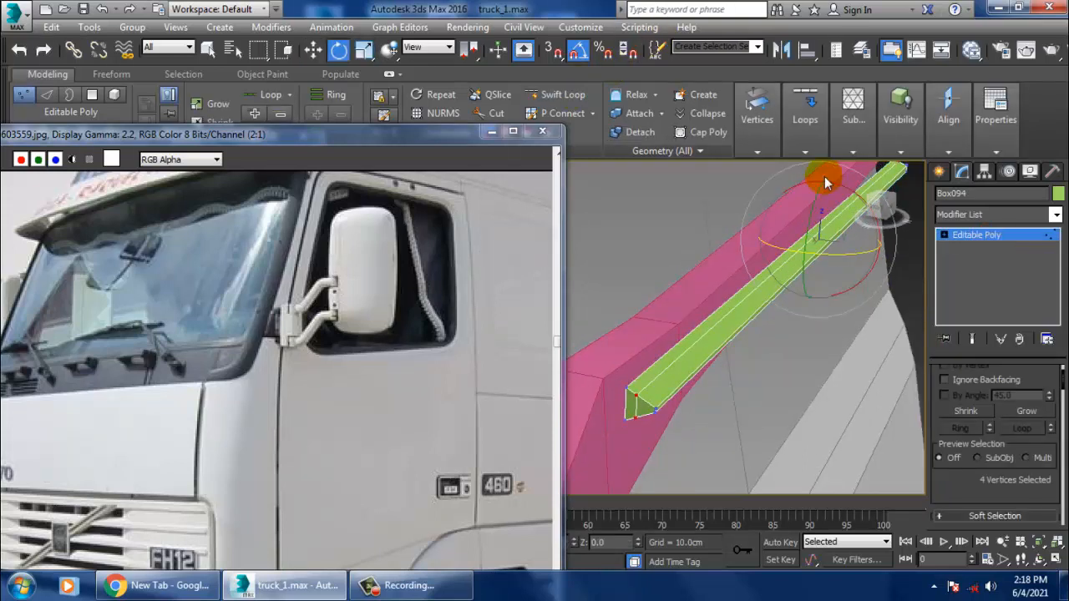
drag(855, 195, 764, 141)
key(ctrl+z)
click(991, 236)
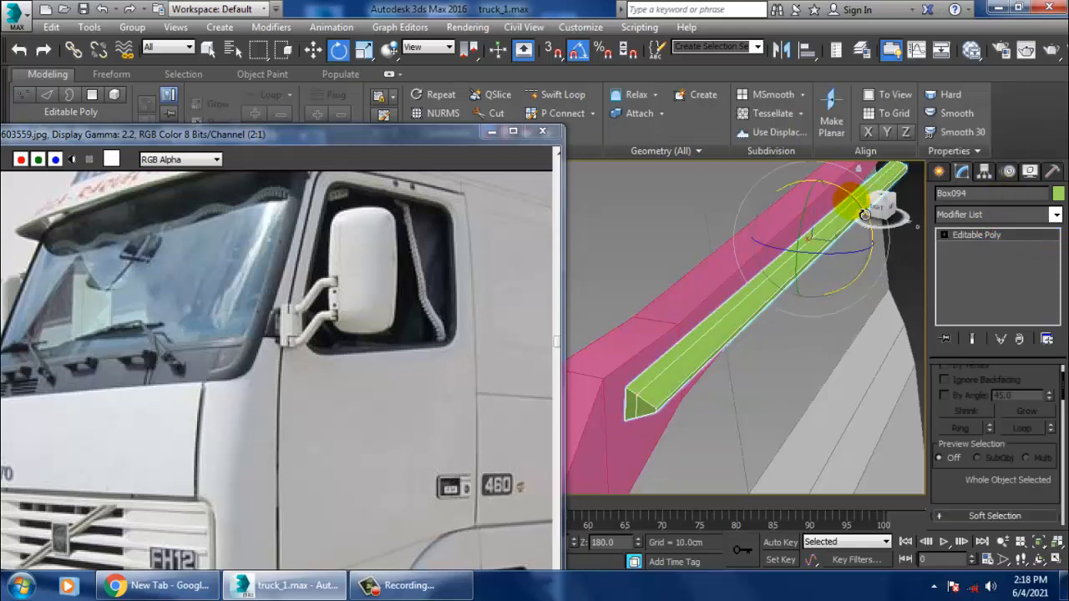
Rotate the green blade 180 degrees about the Z axis and, with angle snap off, fine-tune its Z rotation to about 0.76 degrees.
drag(865, 214, 814, 277)
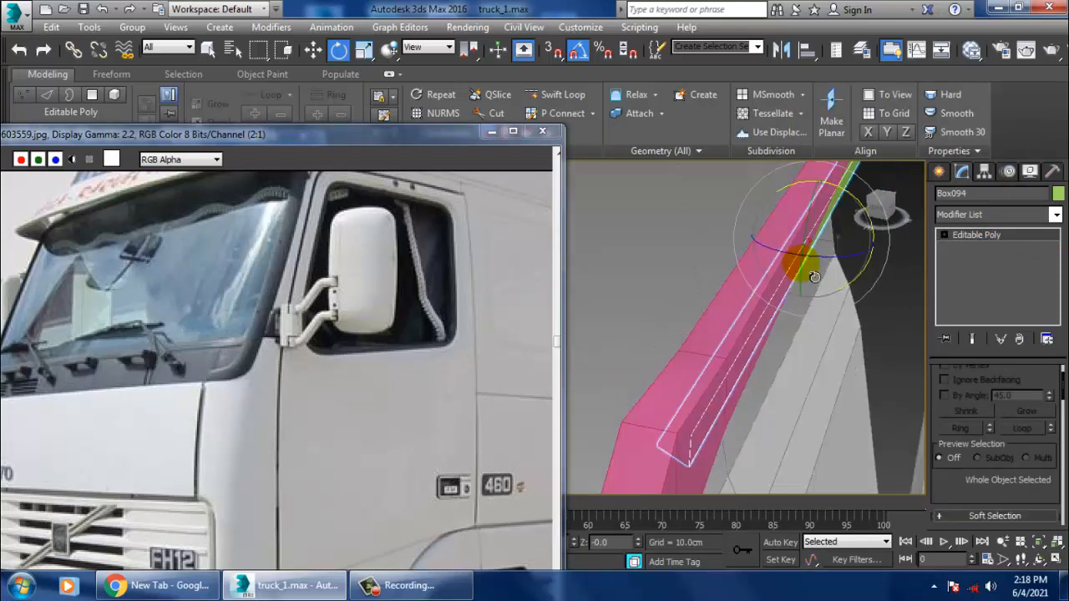
alt+middle_drag(802, 265, 788, 282)
key(w)
key(e)
mouse_move(783, 264)
mouse_down()
mouse_move(784, 254)
mouse_move(780, 265)
mouse_up()
key(ctrl+z)
click(578, 50)
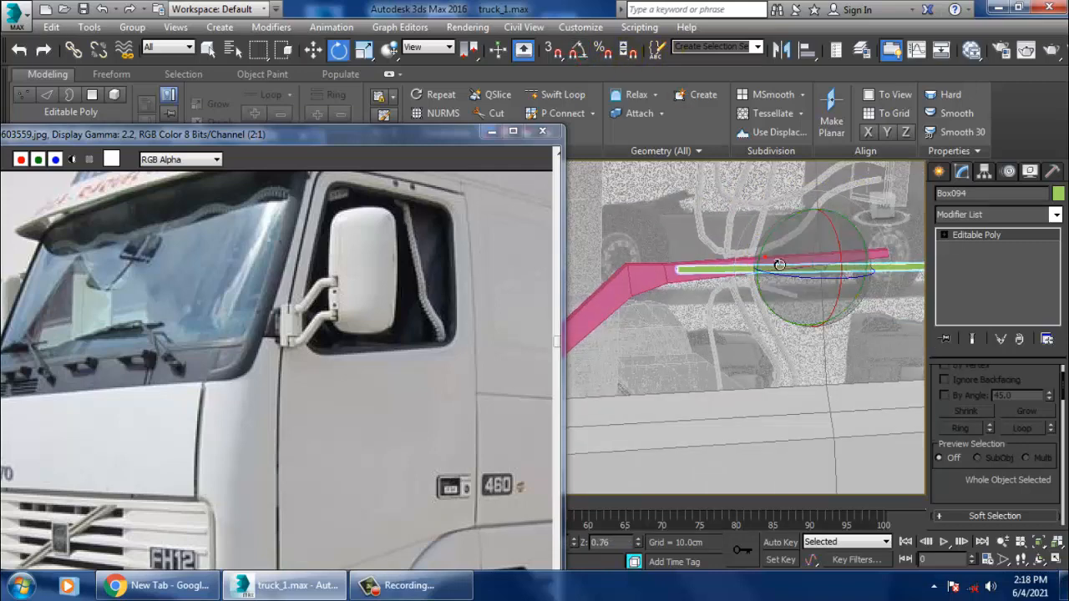
alt+middle_drag(778, 265, 802, 281)
Move the green blade along the Y axis closer to the pink wiper arm.
key(w)
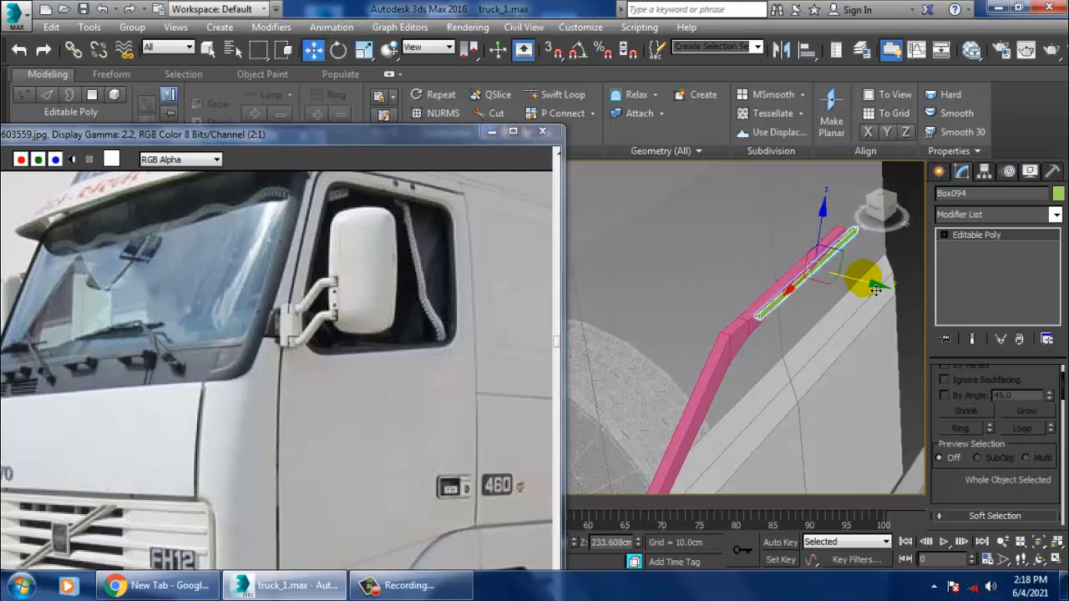
drag(875, 290, 848, 288)
alt+middle_drag(848, 288, 810, 280)
Shorten the pink wiper arm by moving its four tip vertices along the X axis back to near the blade's middle.
click(834, 280)
key(1)
scroll(851, 285, down, 2)
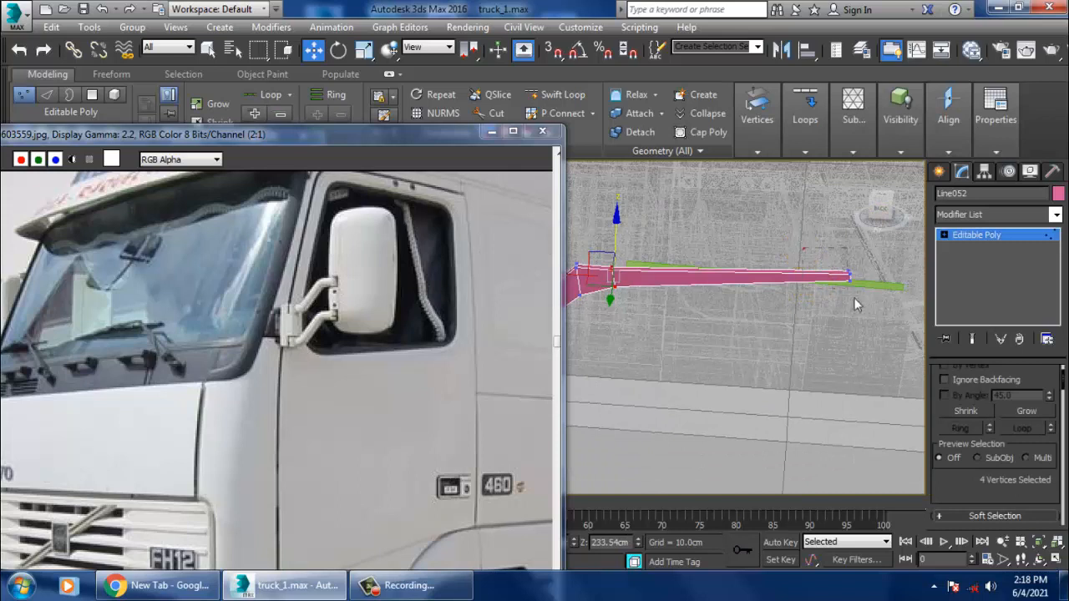
drag(853, 297, 874, 286)
drag(787, 288, 716, 284)
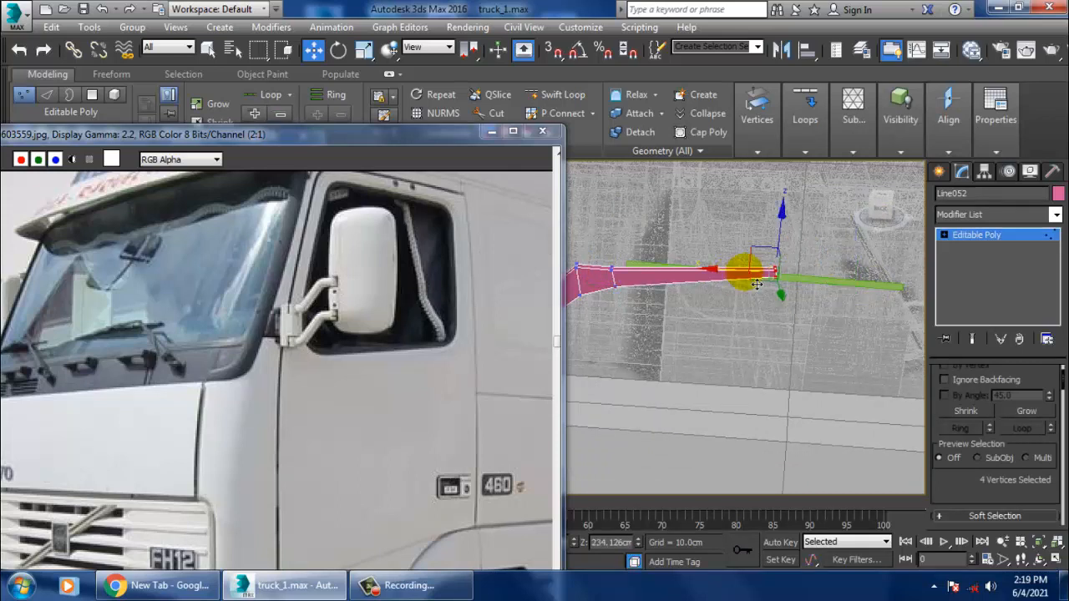
drag(795, 259, 830, 283)
click(977, 236)
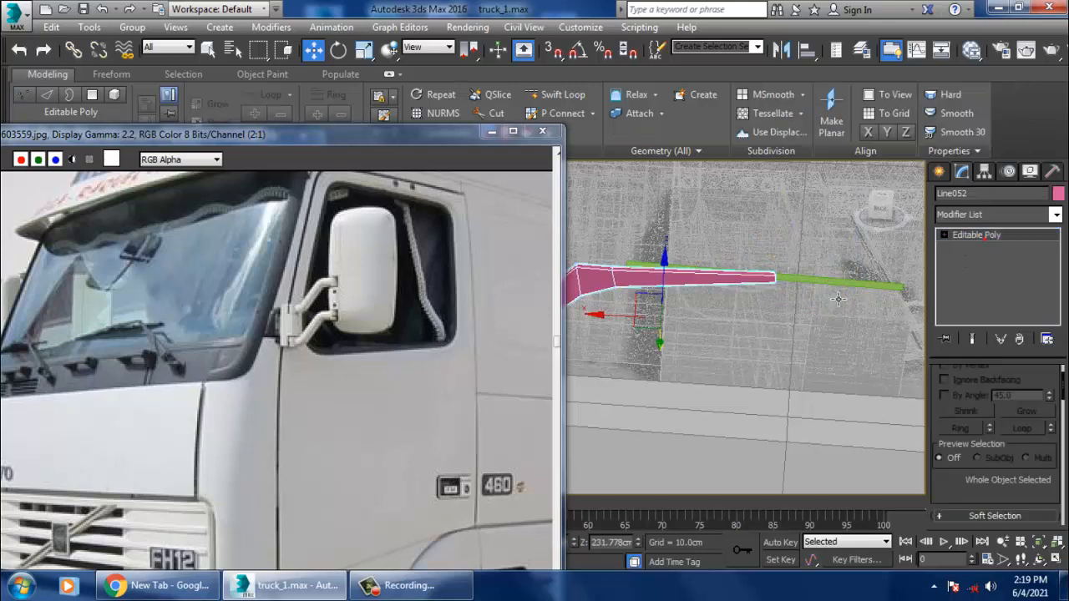
Create an AutoGrid cylinder of about 0.165 cm radius and 0.46 cm height at the wiper arm's tip in the Front view.
click(849, 289)
alt+middle_drag(850, 293, 796, 314)
click(811, 337)
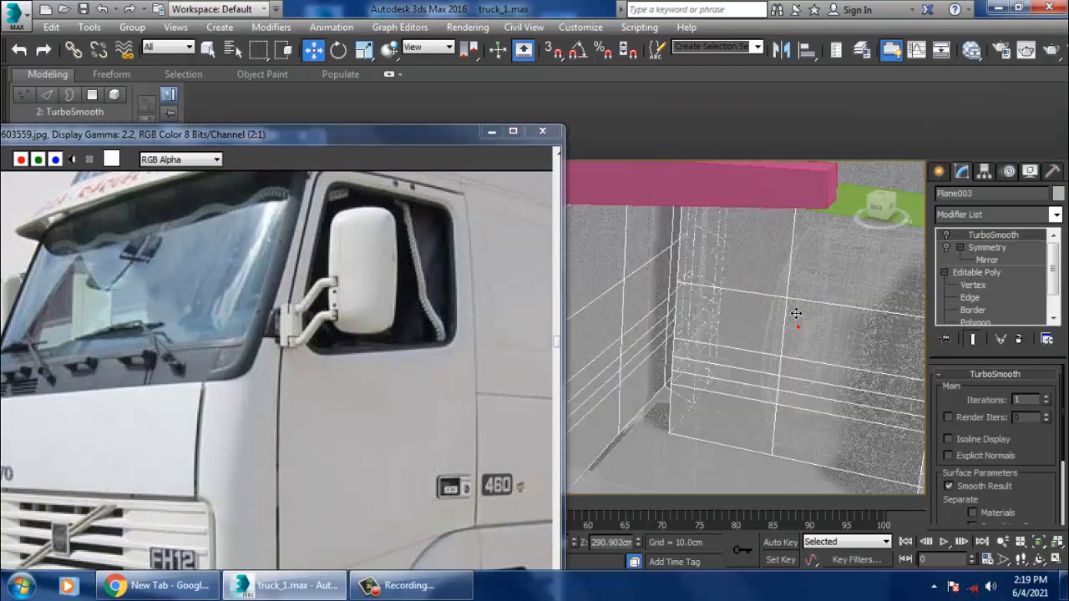
alt+middle_drag(785, 272, 757, 284)
click(711, 367)
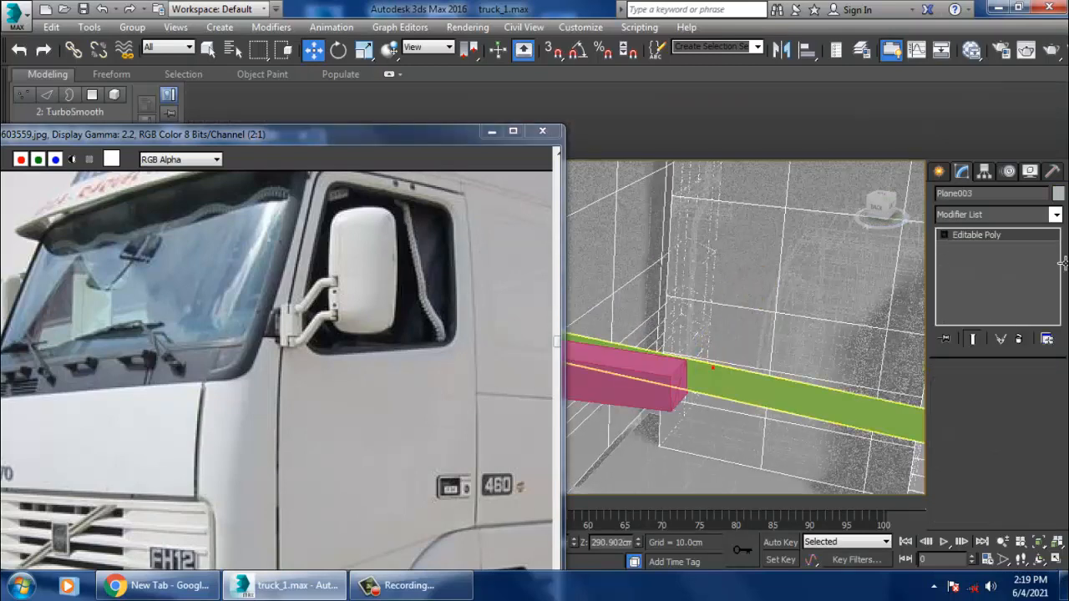
click(944, 175)
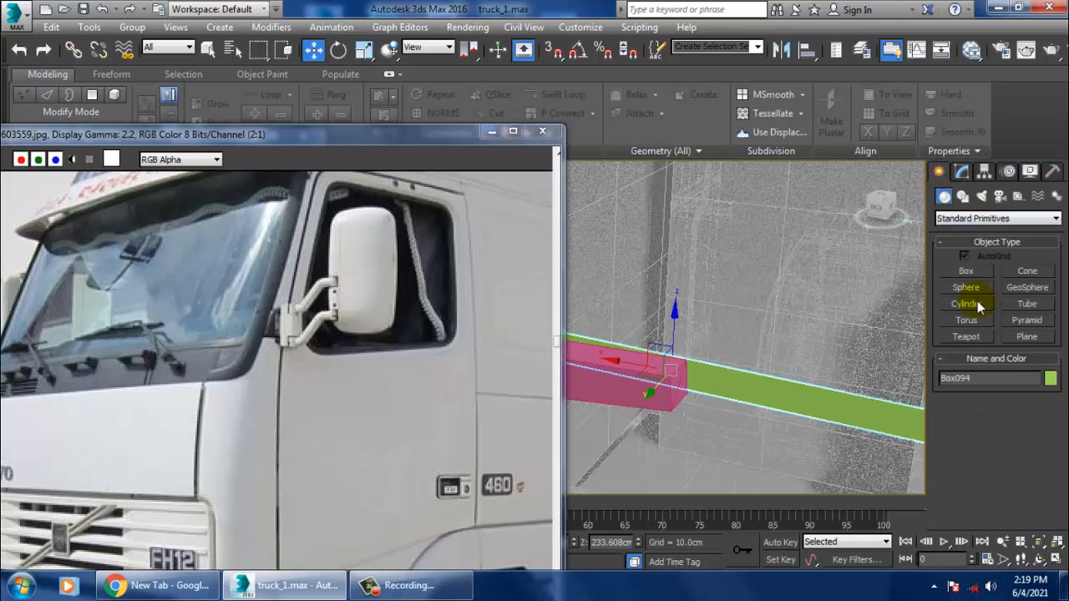
click(976, 302)
scroll(785, 377, down, 5)
alt+middle_drag(760, 376, 693, 349)
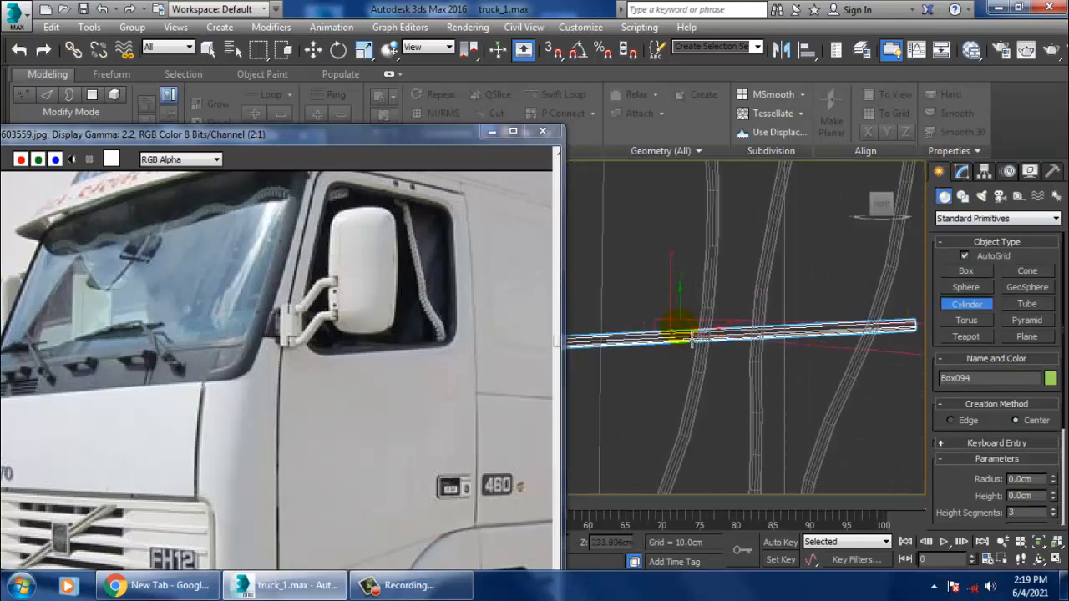
drag(690, 338, 702, 342)
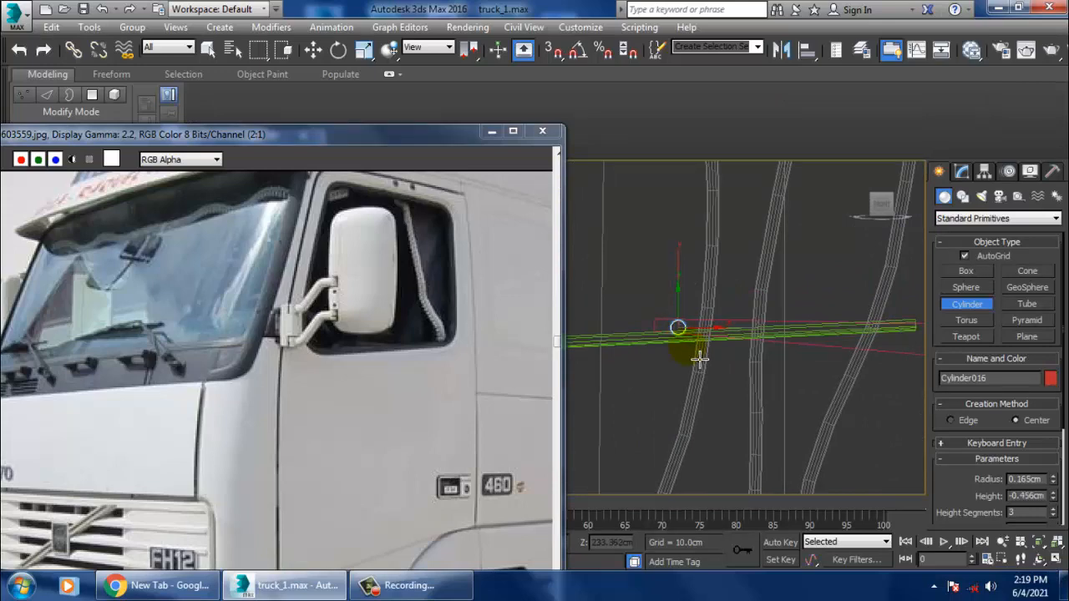
click(700, 359)
Move the red cylinder along the Y axis until it passes through the tip of the wiper arm as a connecting pin.
key(w)
key(alt+w)
right_click(688, 349)
key(alt+w)
key(z)
scroll(773, 423, down, 5)
alt+middle_drag(768, 417, 801, 455)
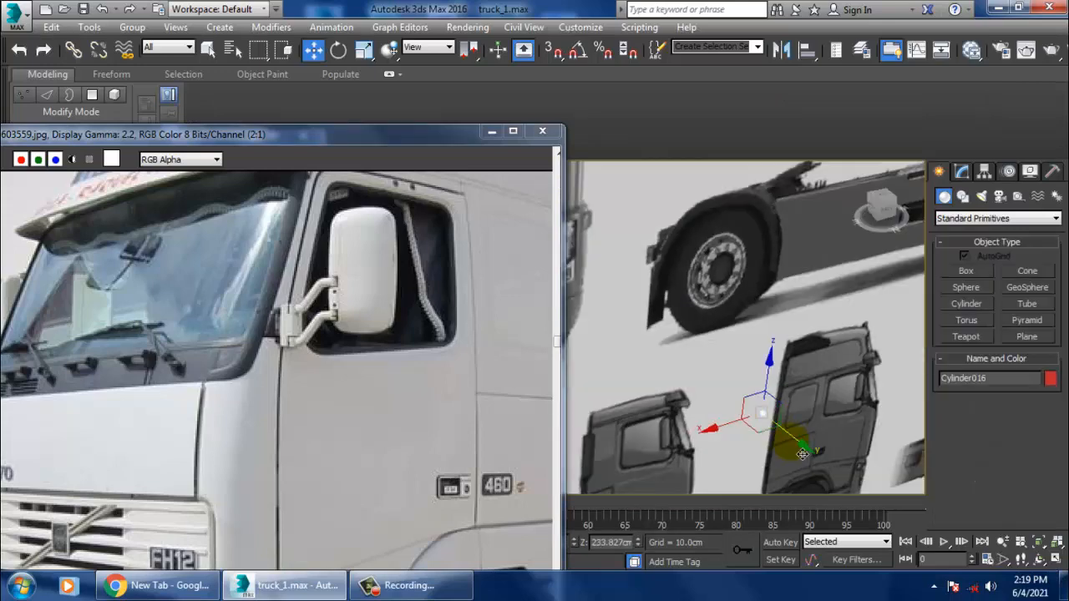
scroll(801, 454, down, 10)
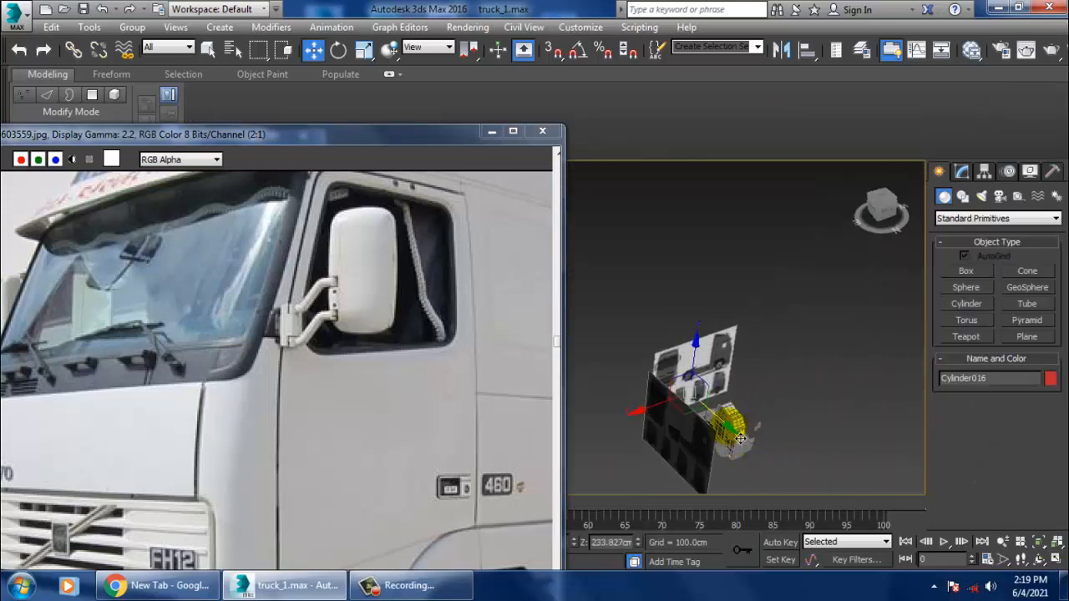
key(z)
alt+middle_drag(823, 442, 794, 435)
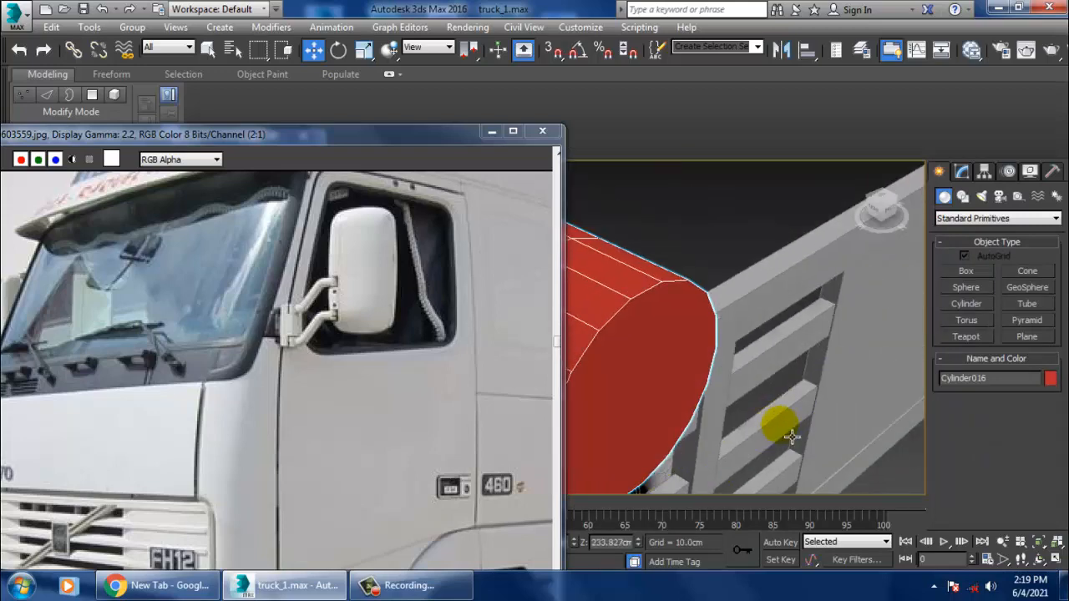
scroll(785, 436, down, 5)
alt+middle_drag(798, 392, 848, 425)
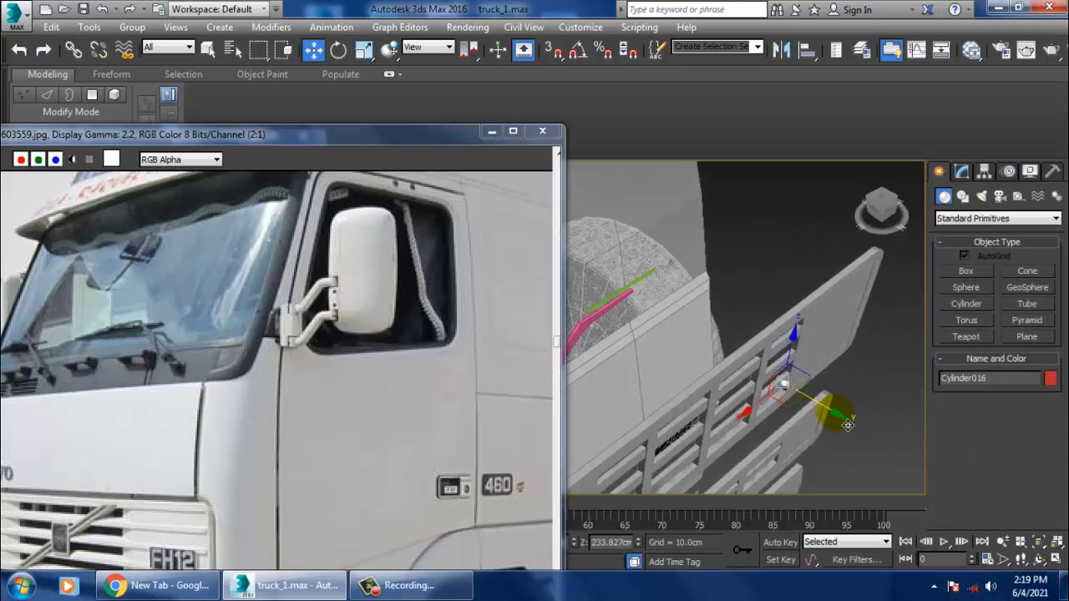
key(z)
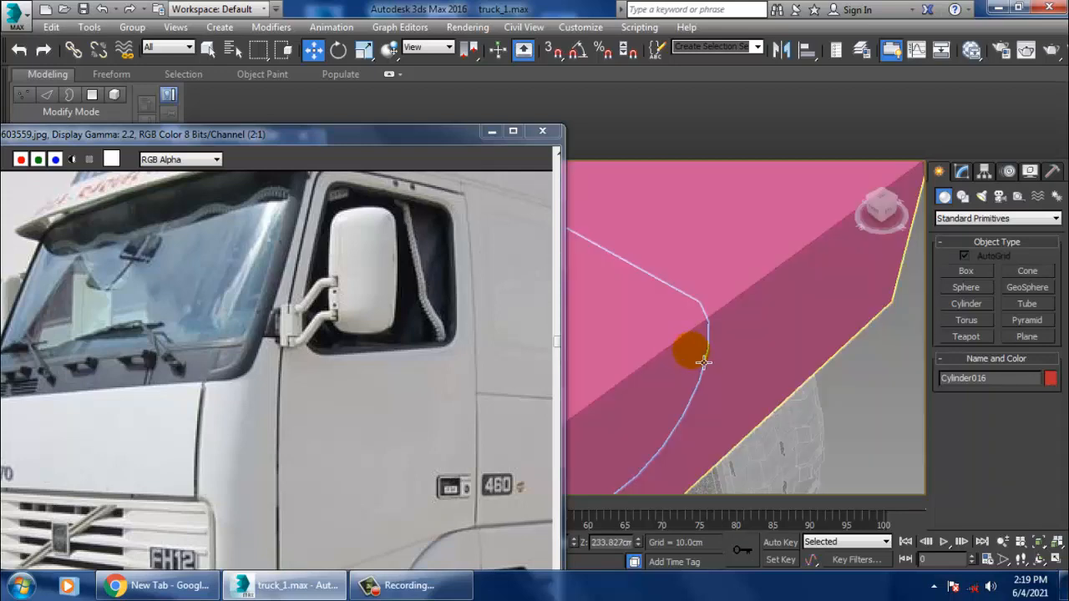
scroll(700, 363, down, 5)
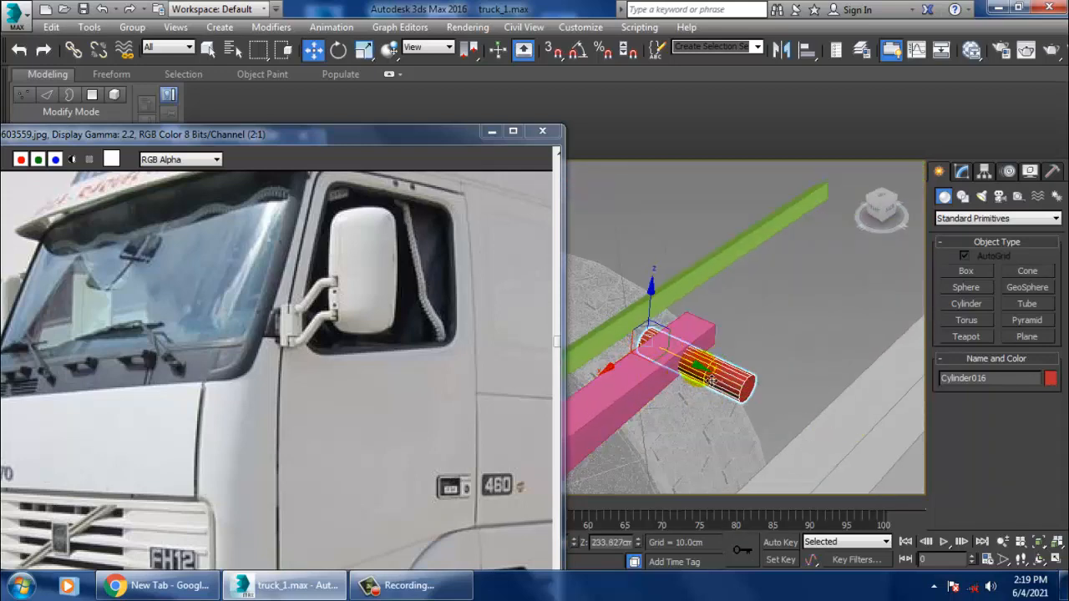
alt+middle_drag(656, 364, 681, 366)
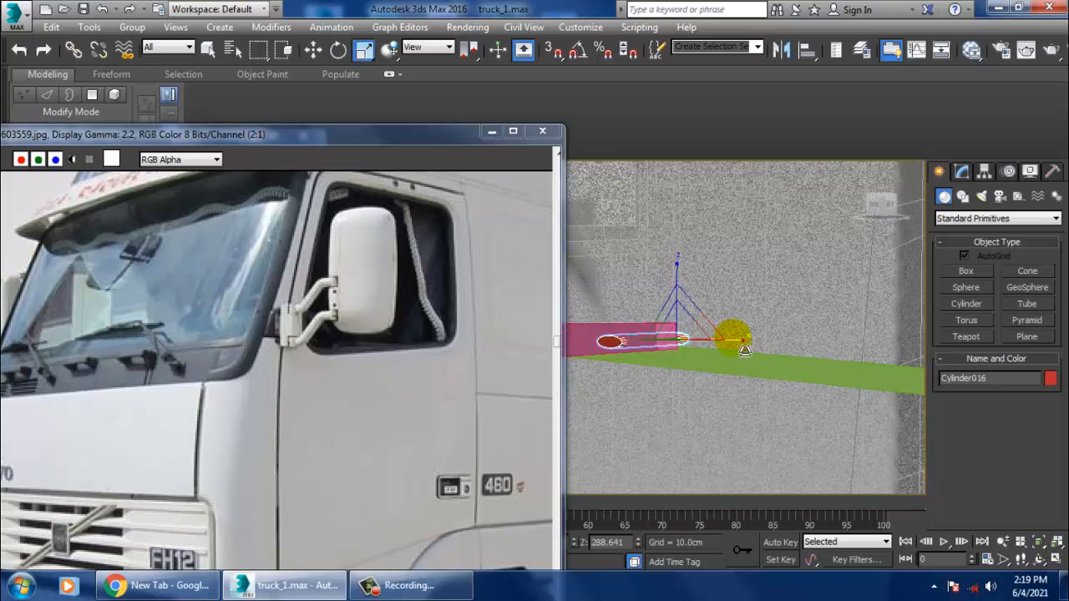
Raise the green blade along the Z axis to about 233.79 cm to line it up with the arm's tip.
click(735, 380)
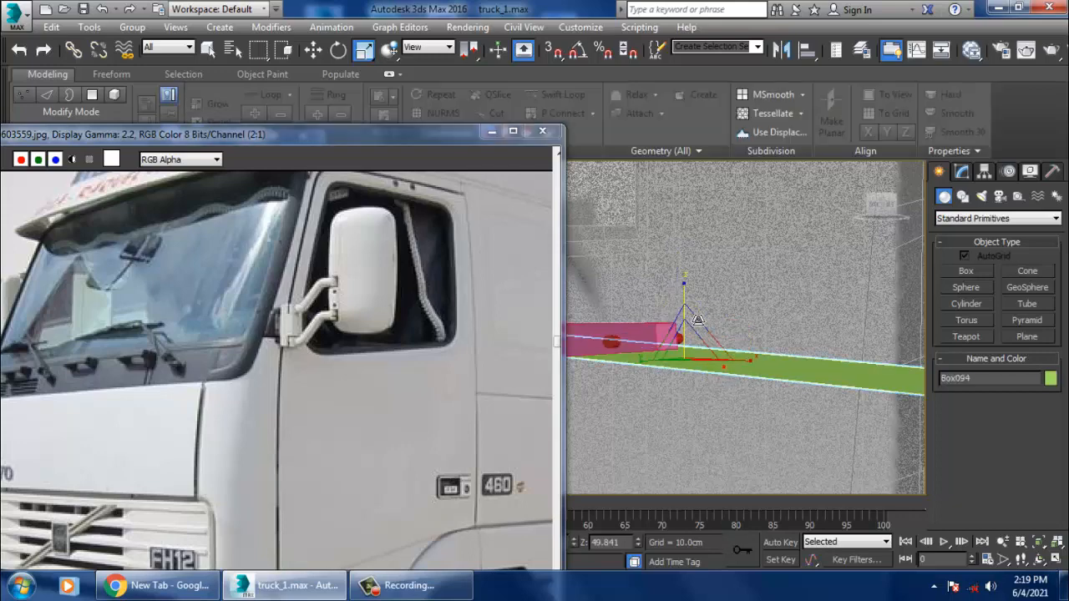
drag(695, 317, 693, 299)
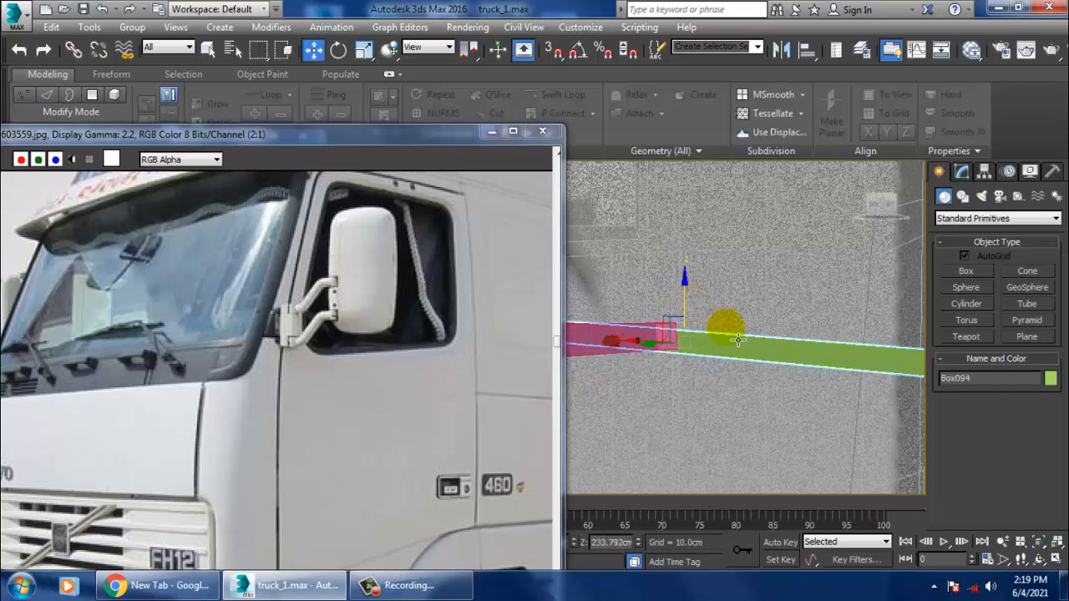
alt+middle_drag(738, 340, 860, 401)
Group the wiper's arm, blade, connecting pin and base parts into one object.
scroll(794, 375, down, 8)
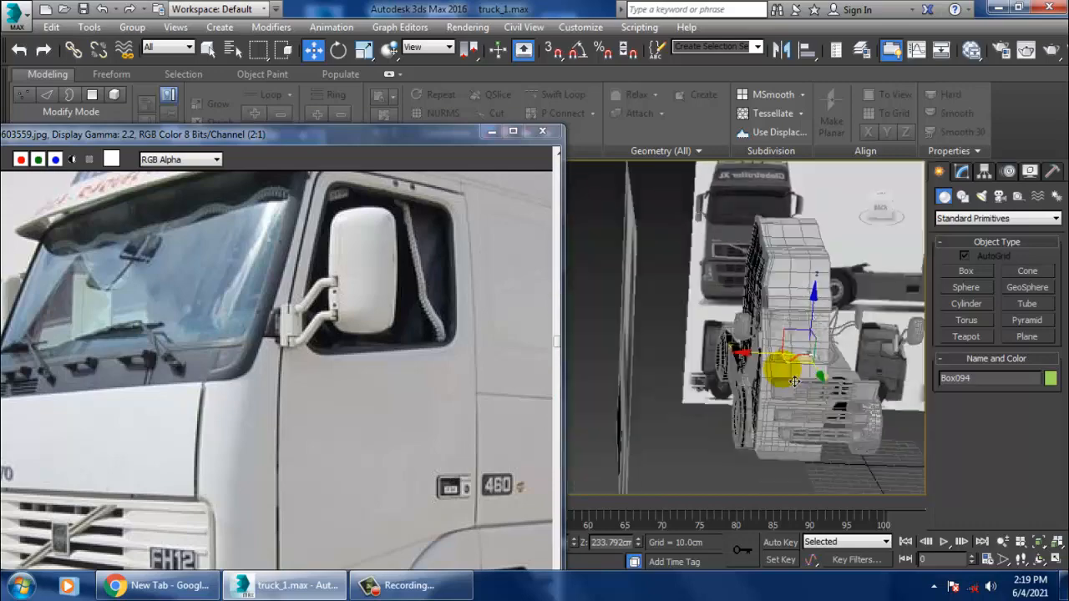
scroll(793, 379, up, 7)
mouse_move(793, 381)
alt+middle_down()
mouse_move(769, 355)
mouse_move(784, 386)
alt+middle_up()
scroll(781, 375, down, 2)
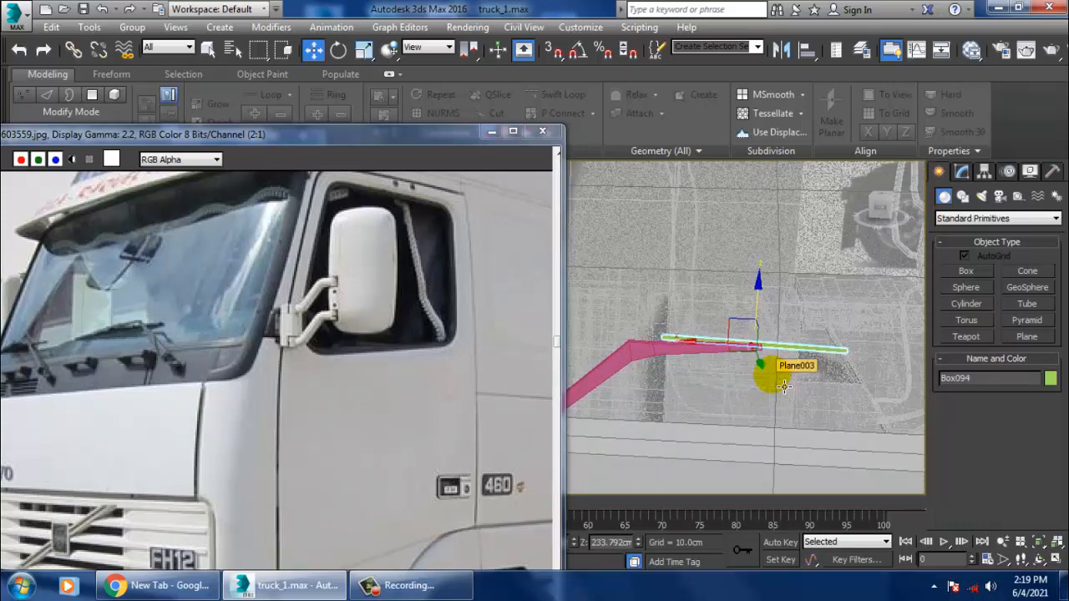
click(656, 365)
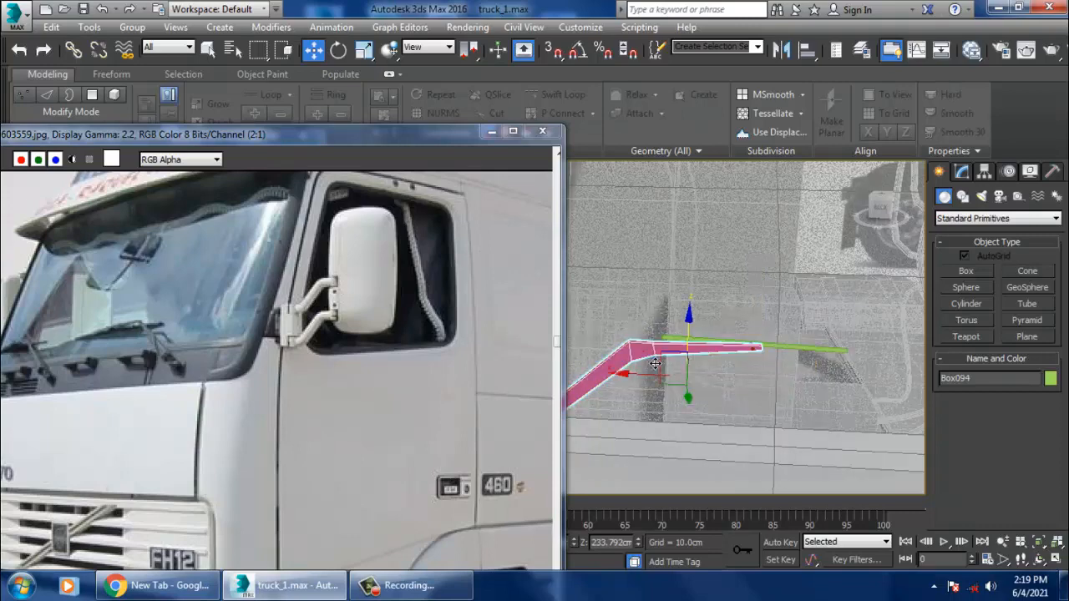
ctrl+click(763, 360)
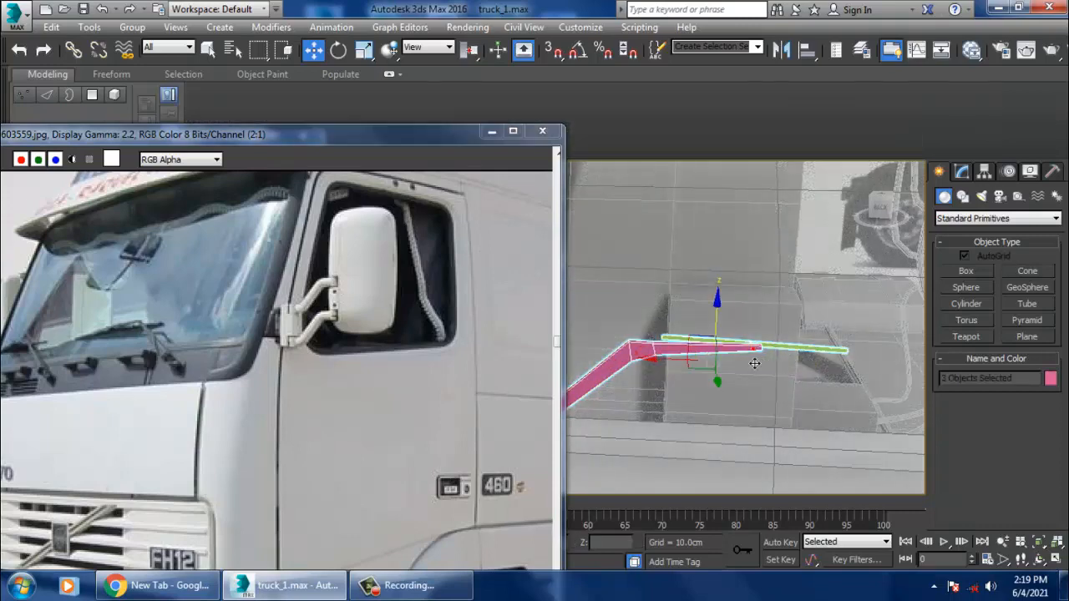
alt+middle_drag(755, 364, 854, 343)
ctrl+click(648, 427)
ctrl+click(635, 433)
scroll(682, 418, down, 4)
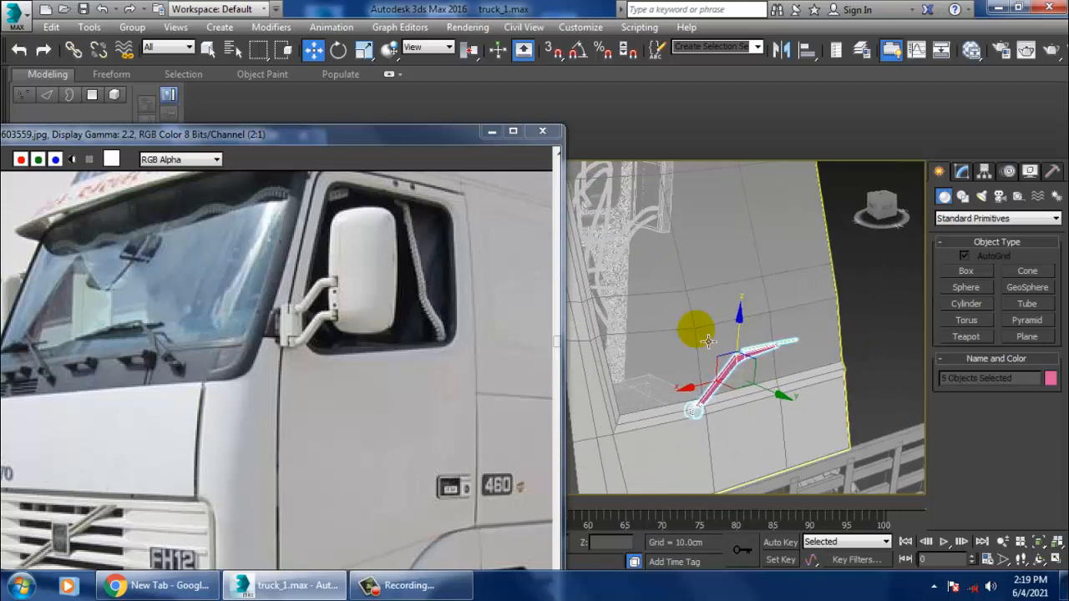
alt+middle_drag(709, 341, 703, 331)
click(962, 172)
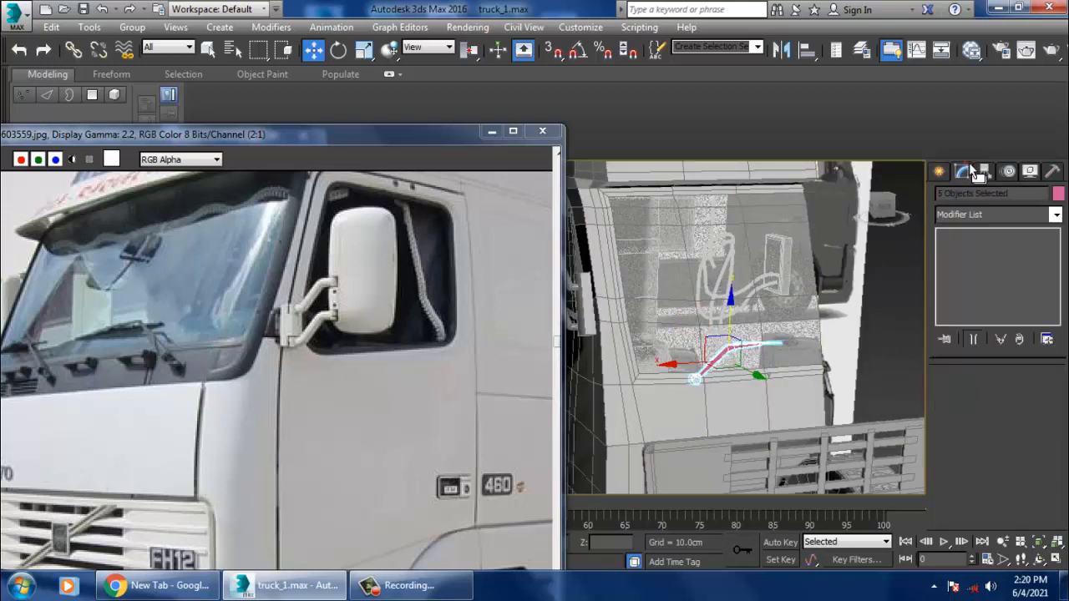
click(134, 26)
click(157, 47)
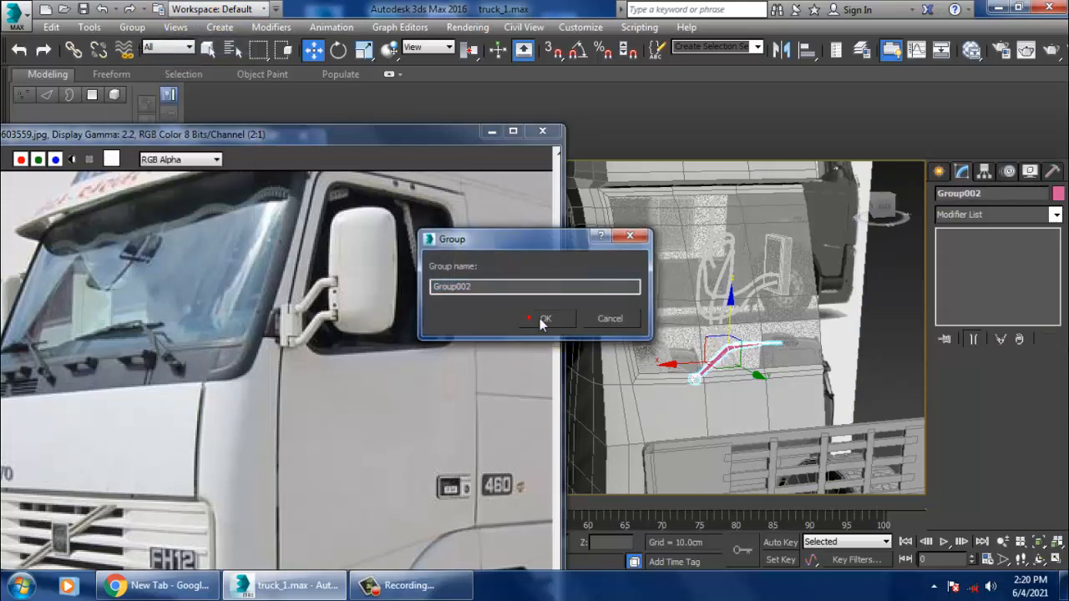
click(543, 318)
Turn on the cab's Symmetry modifier and uniformly scale the wiper group to about 155%.
click(786, 298)
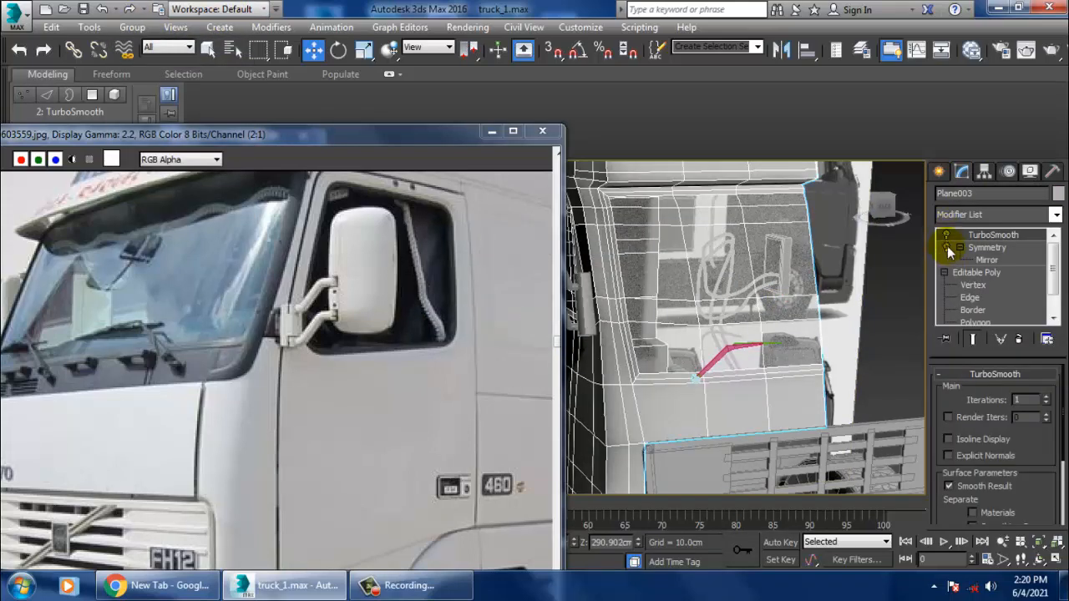
click(947, 249)
alt+middle_drag(796, 340, 711, 357)
click(714, 375)
click(705, 370)
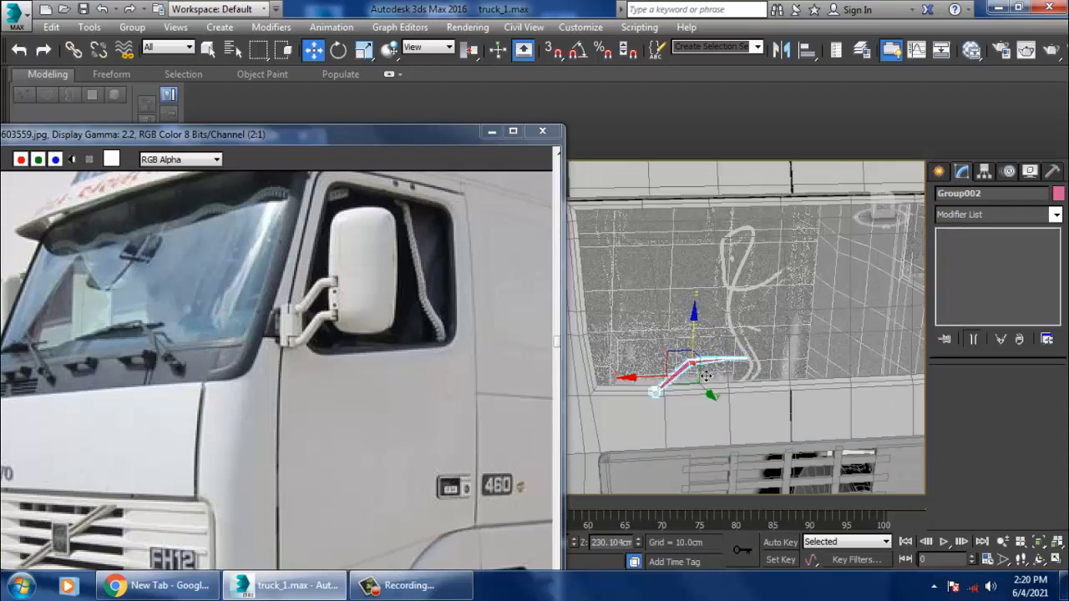
key(r)
drag(688, 375, 668, 332)
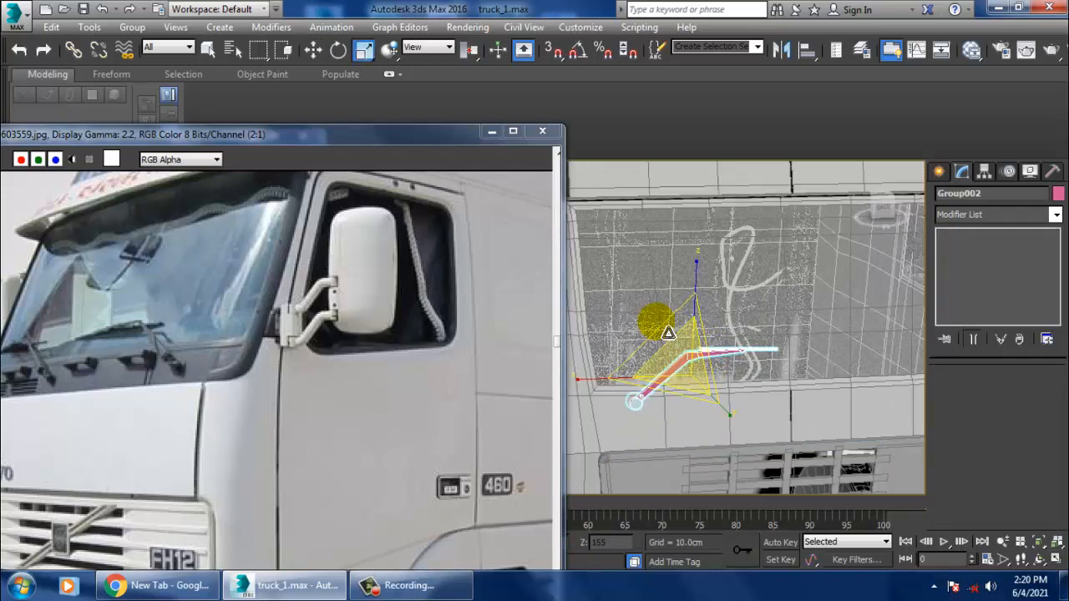
key(w)
middle_drag(716, 375, 716, 365)
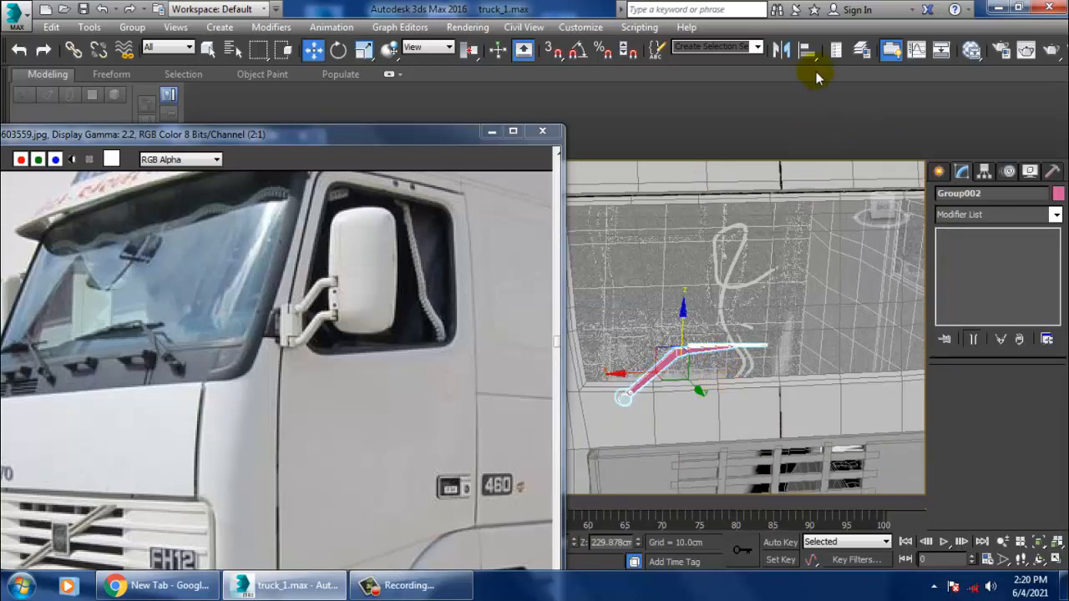
Mirror the wiper group about the X axis with zero offset and no clone.
click(784, 50)
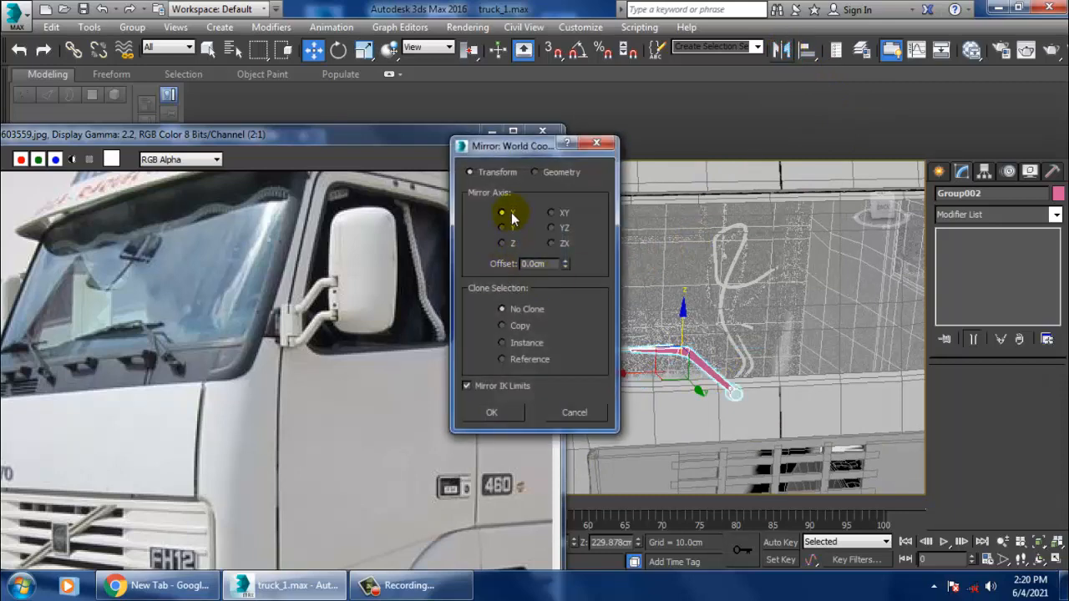
click(489, 413)
alt+middle_drag(785, 387, 728, 381)
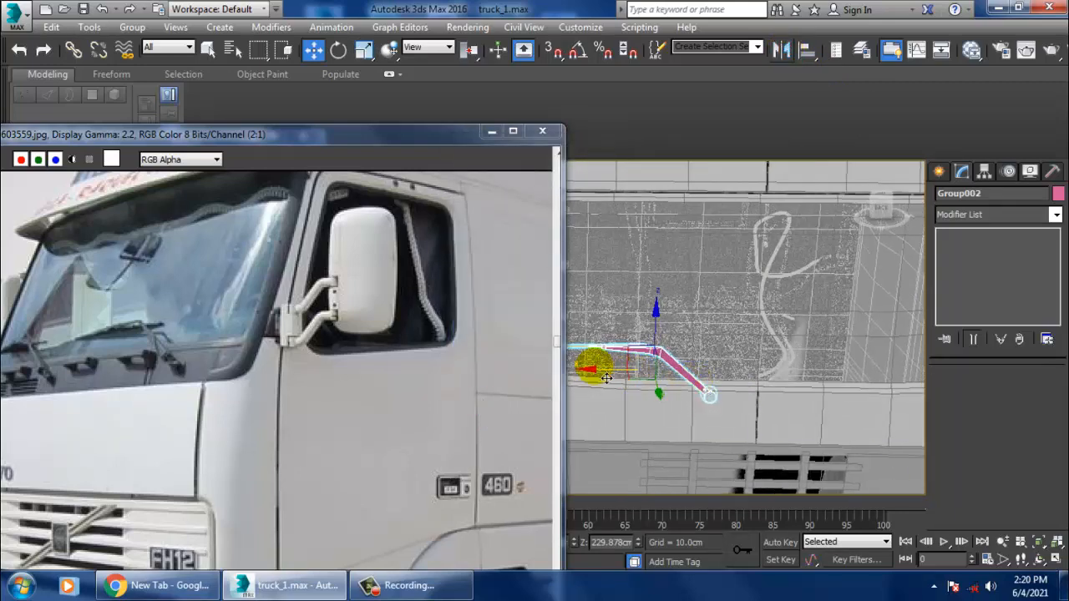
click(607, 388)
click(640, 362)
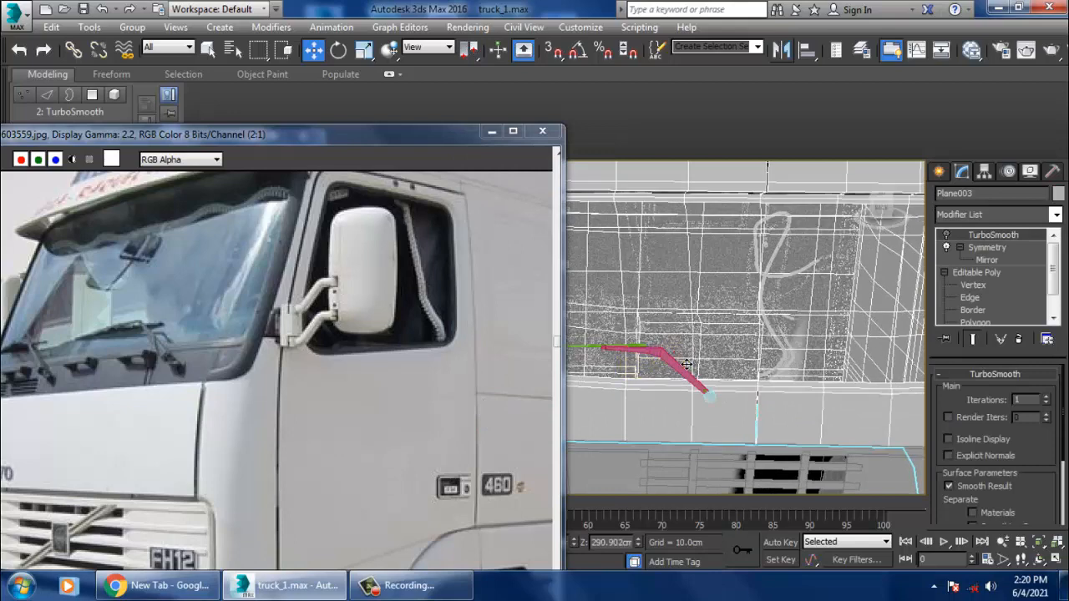
click(662, 358)
alt+middle_drag(662, 358, 711, 352)
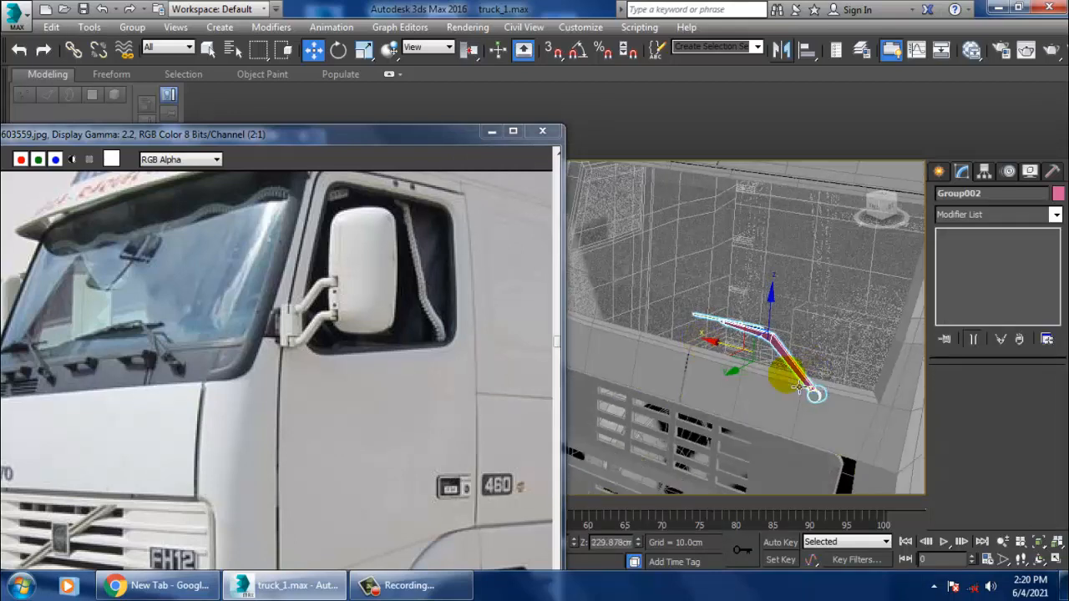
Rotate the mirrored wiper group and raise it to about 232.5 cm to fit the lower edge of the windshield.
key(e)
drag(815, 324, 785, 317)
key(w)
alt+middle_drag(785, 317, 852, 312)
key(e)
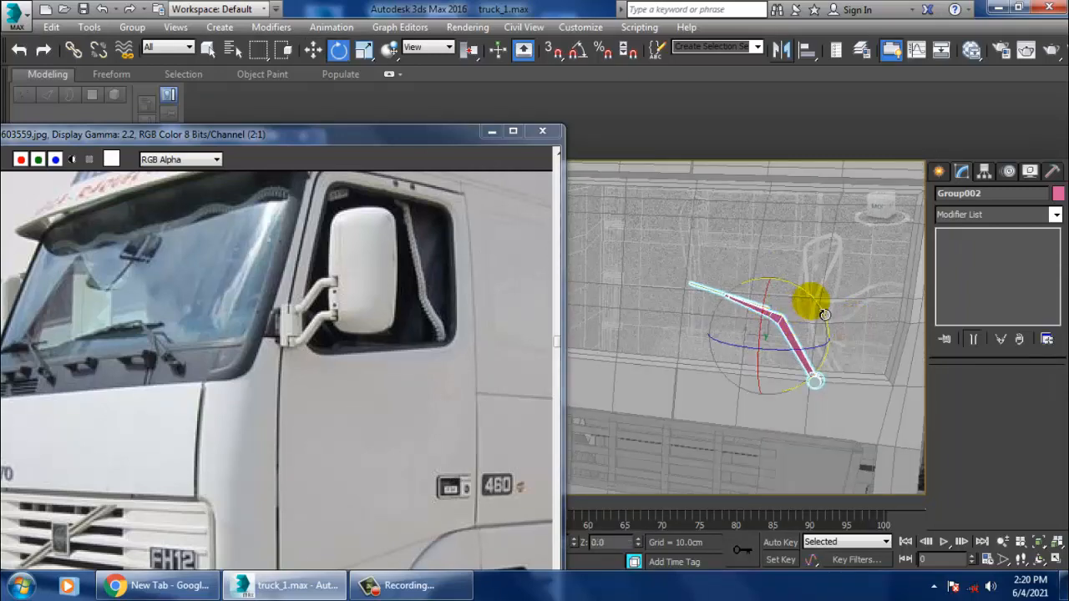
drag(812, 304, 783, 305)
key(w)
alt+middle_drag(814, 351, 750, 413)
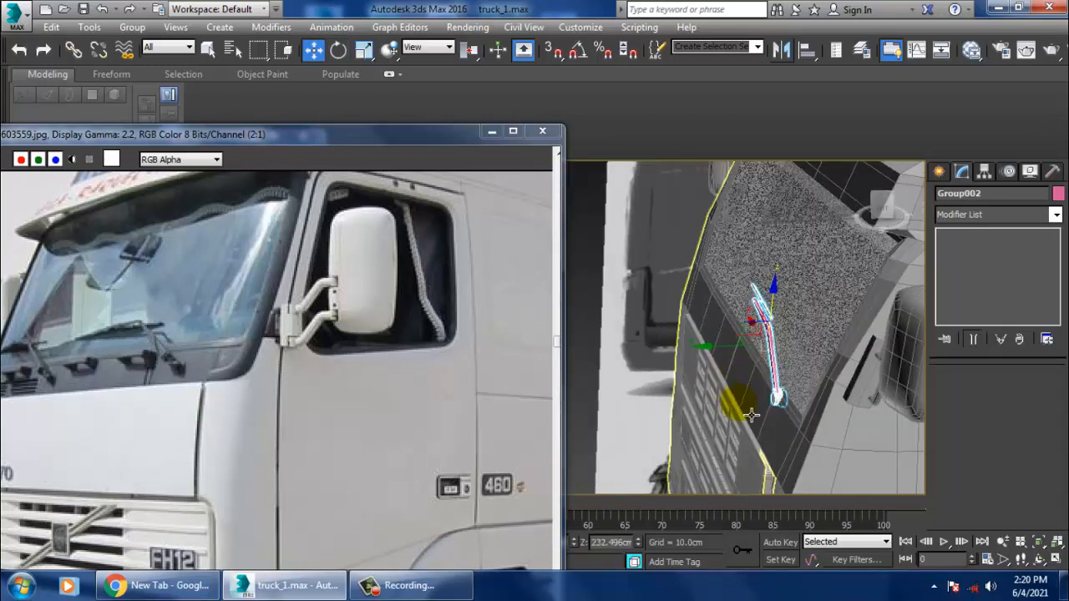
alt+middle_drag(733, 363, 823, 346)
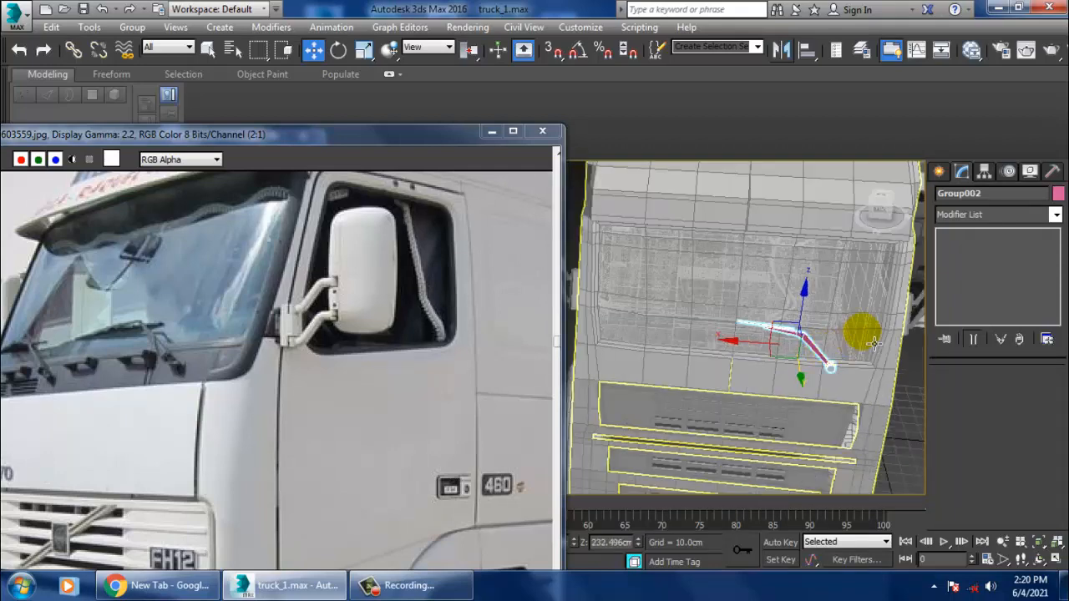
Clone the wiper group along the X axis to place a second wiper on the other half of the windshield.
shift+drag(740, 341, 642, 348)
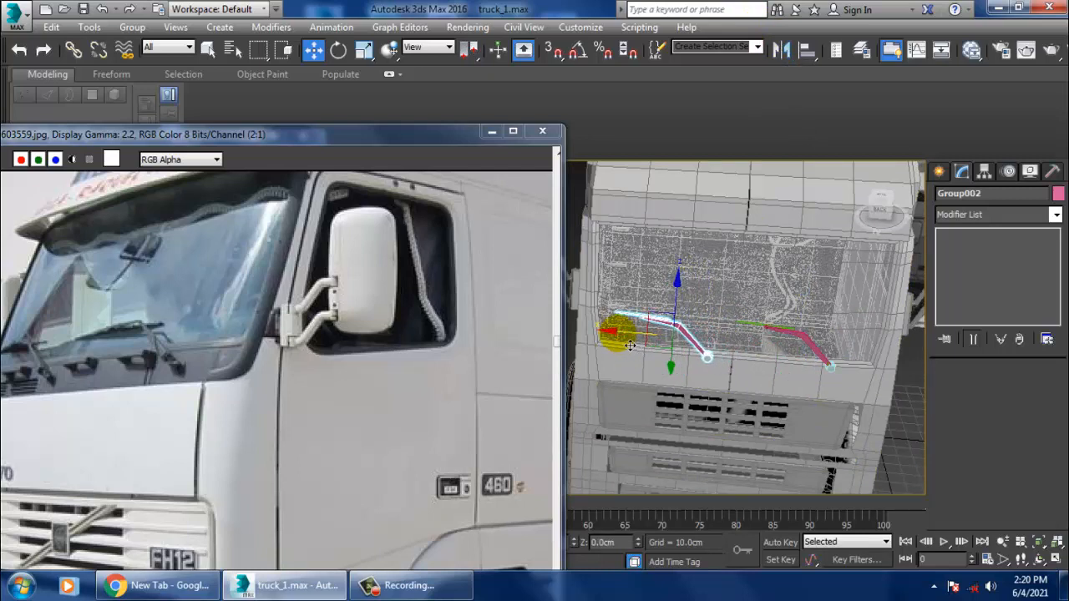
shift+drag(630, 346, 631, 345)
click(536, 360)
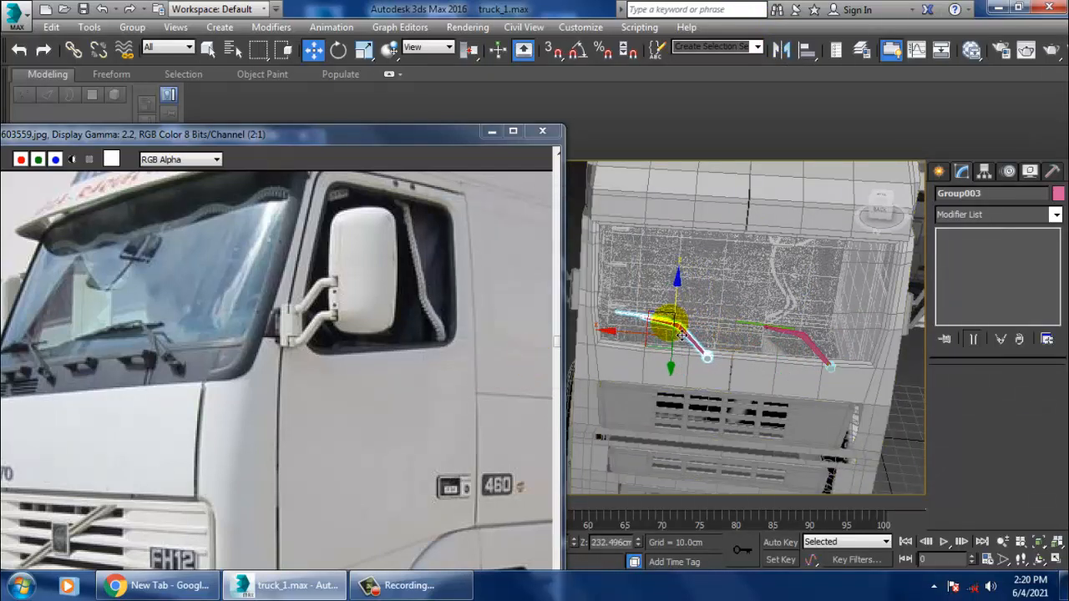
Select every object in the scene and assign them all a light gray object color.
key(ctrl+a)
click(1059, 193)
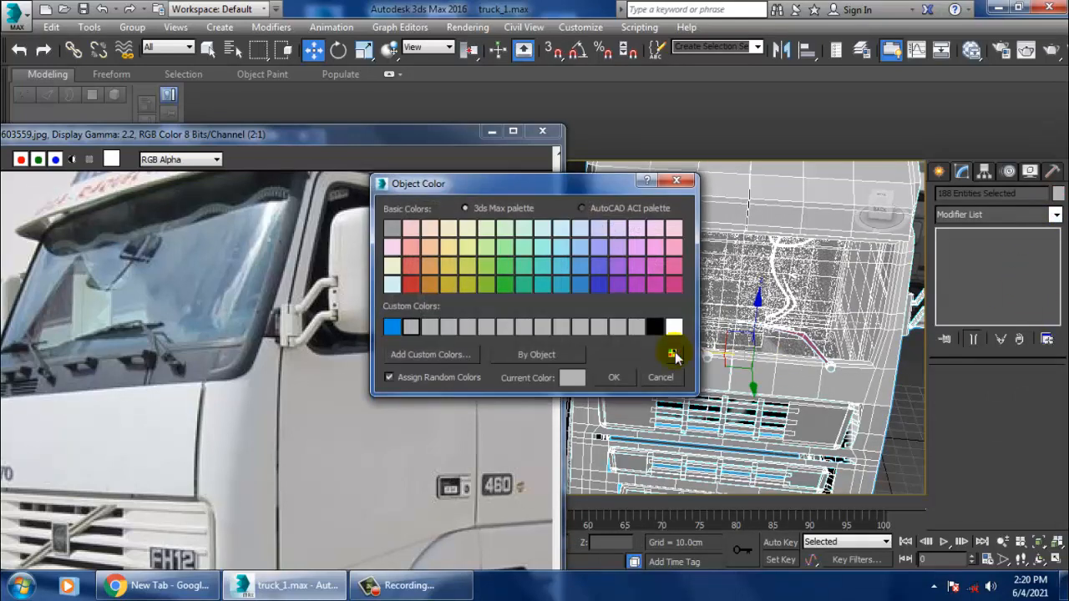
click(614, 378)
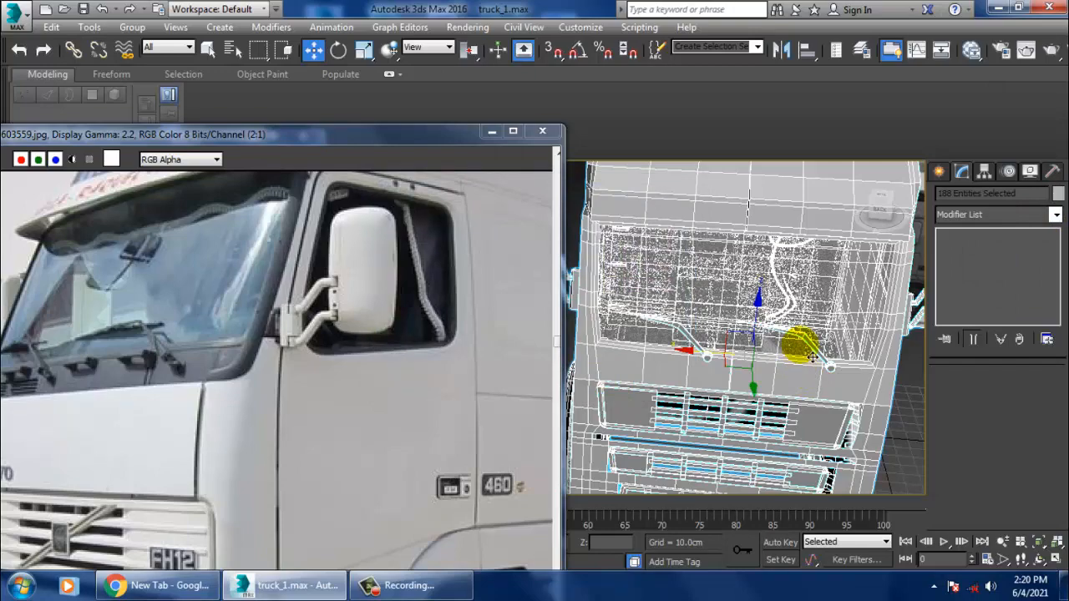
scroll(812, 357, down, 5)
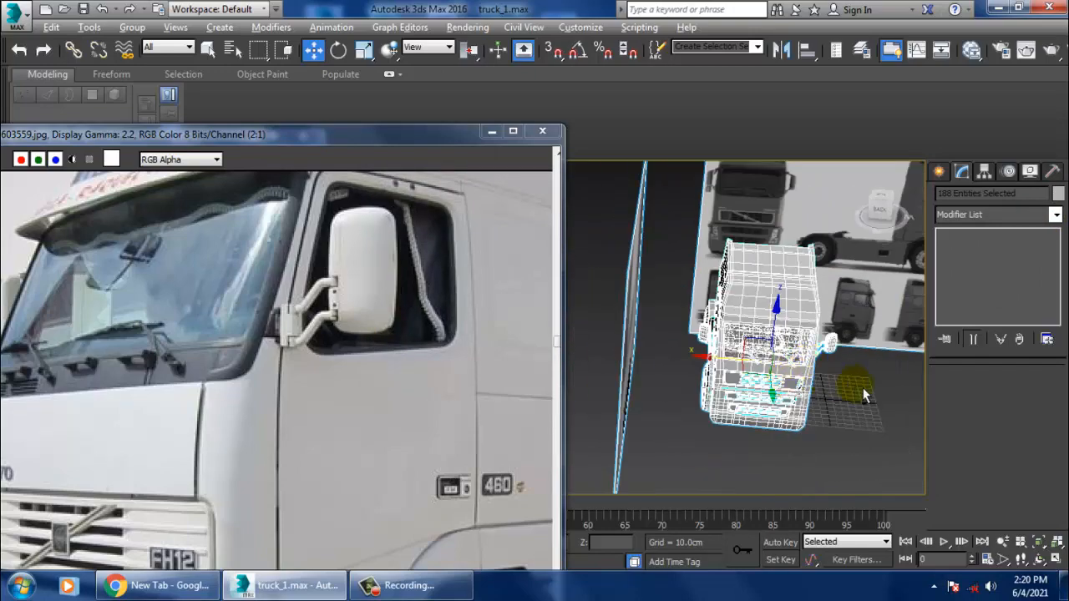
alt+middle_drag(863, 389, 814, 401)
click(773, 426)
Select the cab body and go to the Editable Poly level of its modifier stack.
scroll(736, 339, up, 4)
middle_drag(814, 274, 665, 368)
alt+middle_drag(772, 354, 707, 357)
click(673, 347)
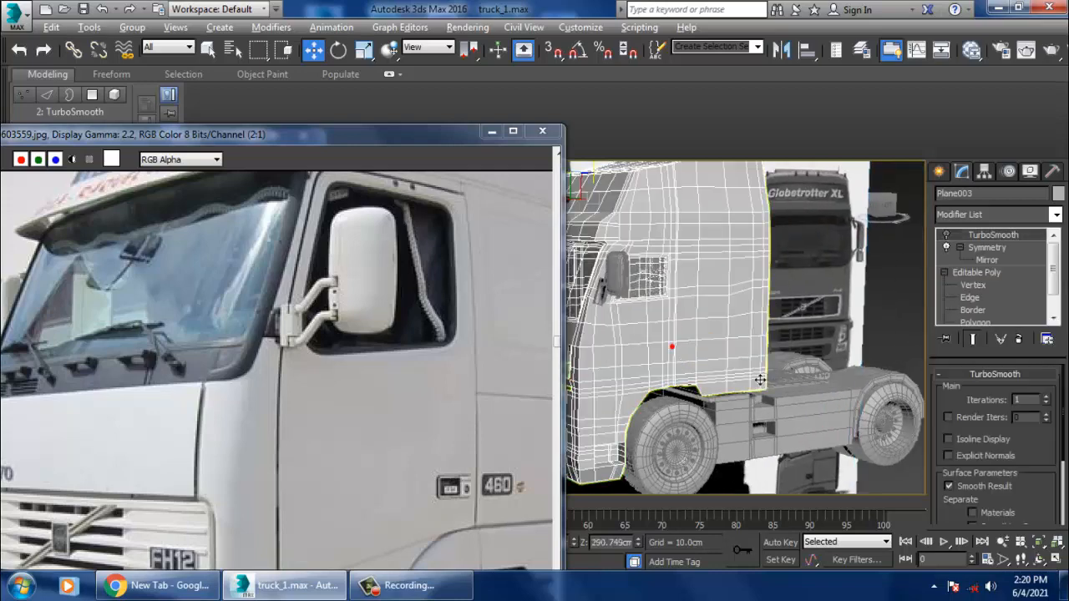
alt+middle_drag(760, 380, 726, 351)
scroll(730, 351, up, 3)
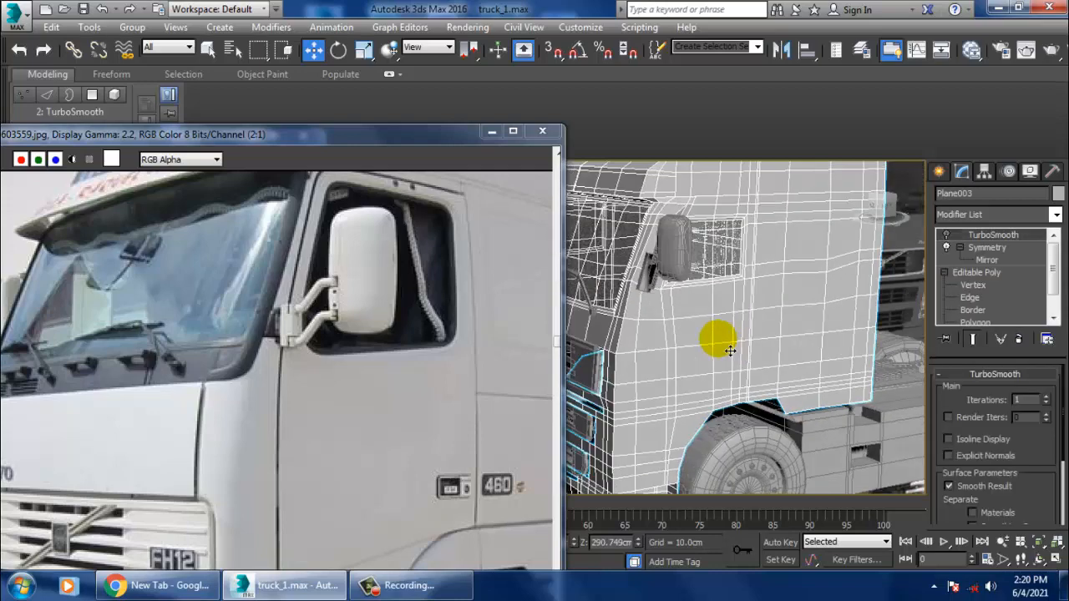
click(977, 272)
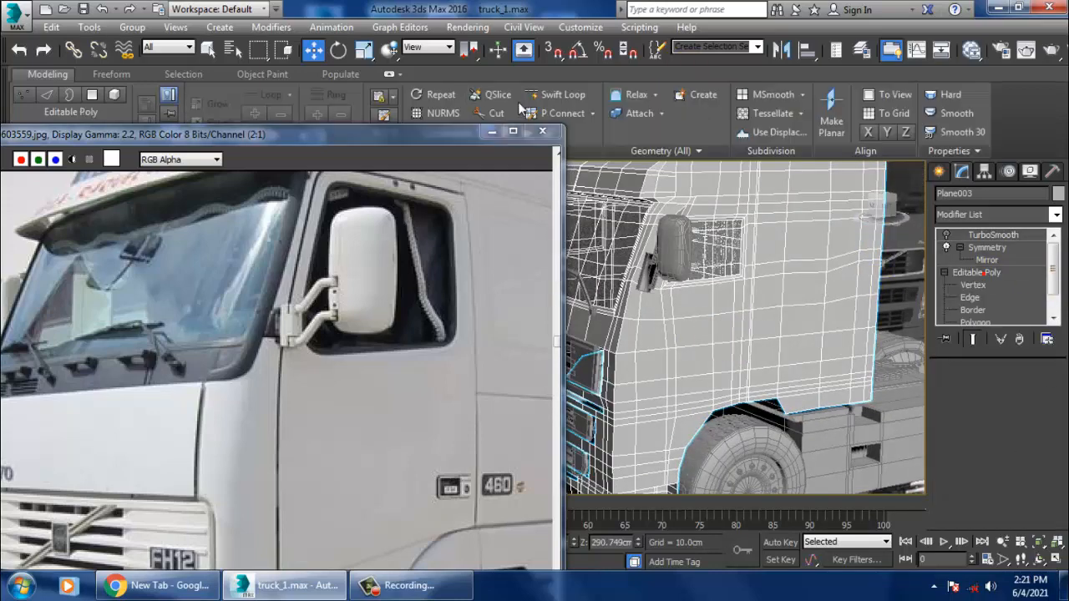
click(553, 95)
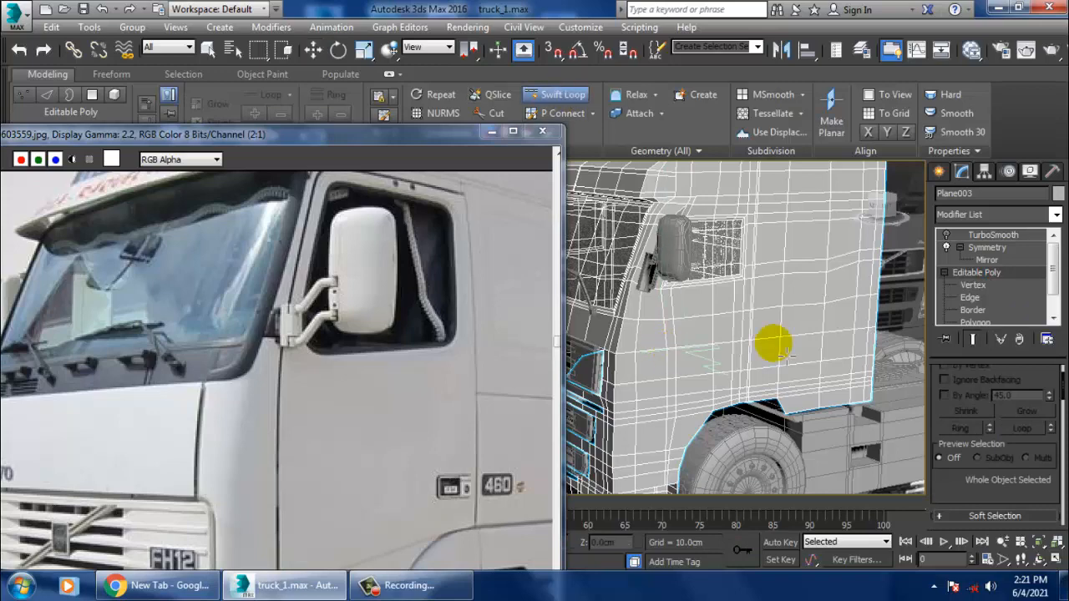
alt+middle_drag(775, 347, 555, 350)
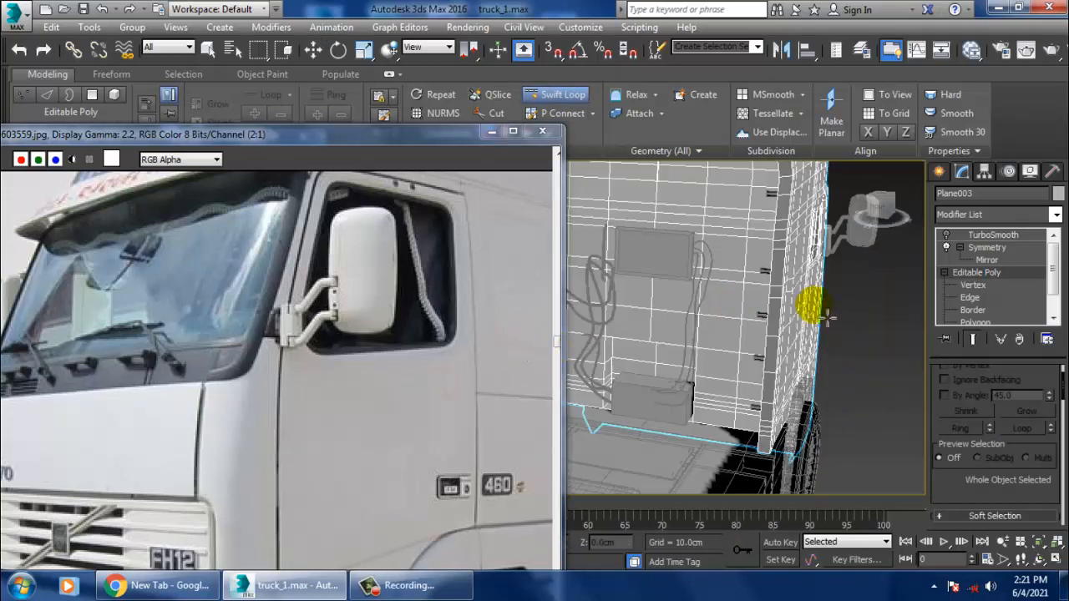
alt+middle_drag(812, 308, 635, 422)
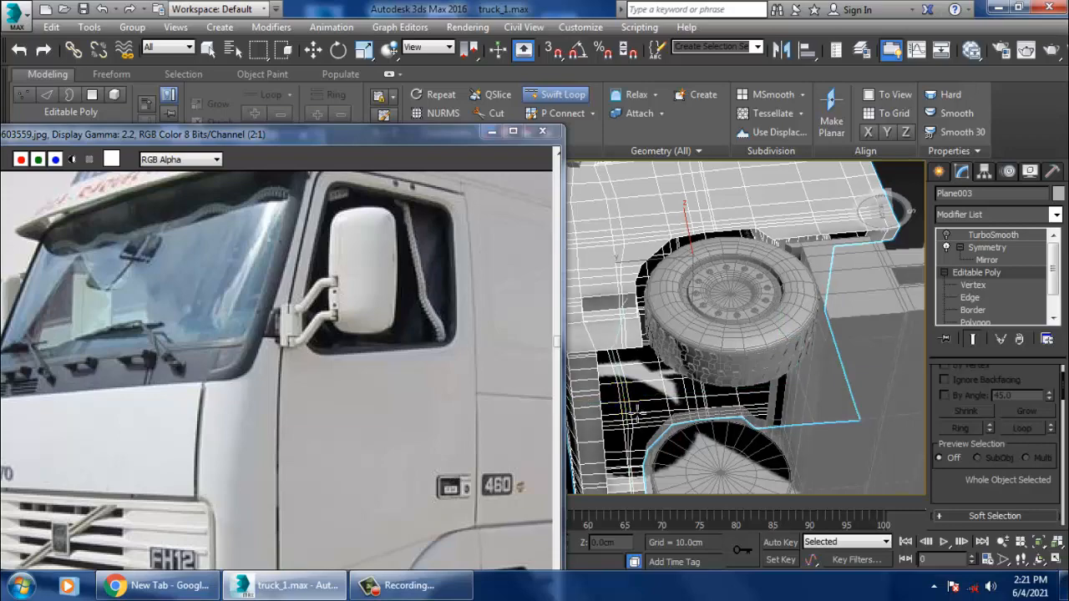
alt+middle_drag(672, 396, 718, 251)
right_click(713, 414)
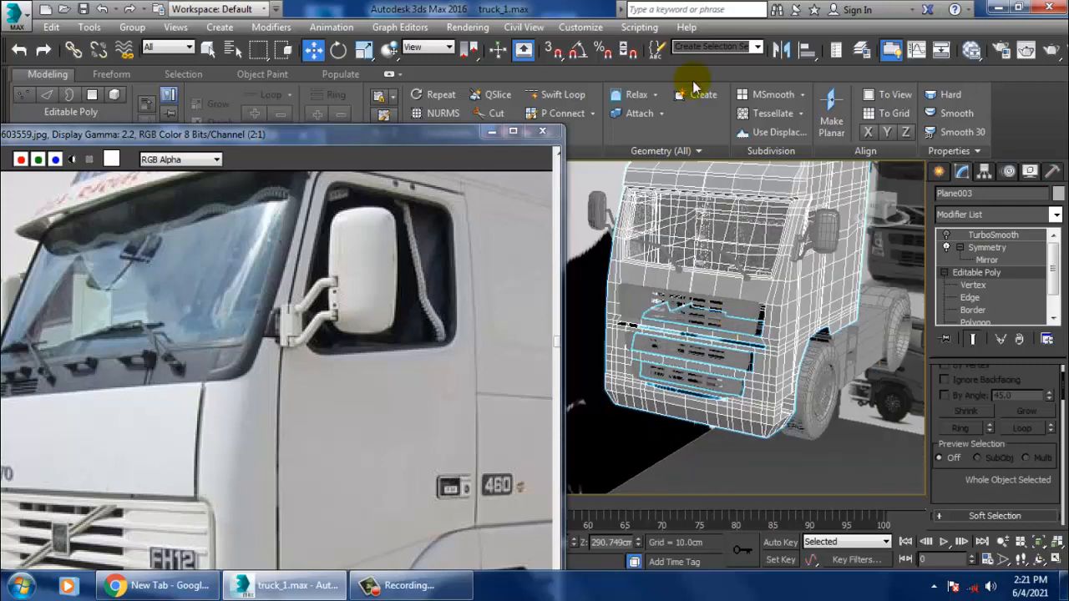
Turn off the cab's Symmetry modifier and insert Swift Loop edge loops across the lower side and front of the cab half.
click(553, 95)
alt+middle_drag(795, 305, 936, 284)
click(948, 249)
alt+middle_drag(836, 280, 746, 294)
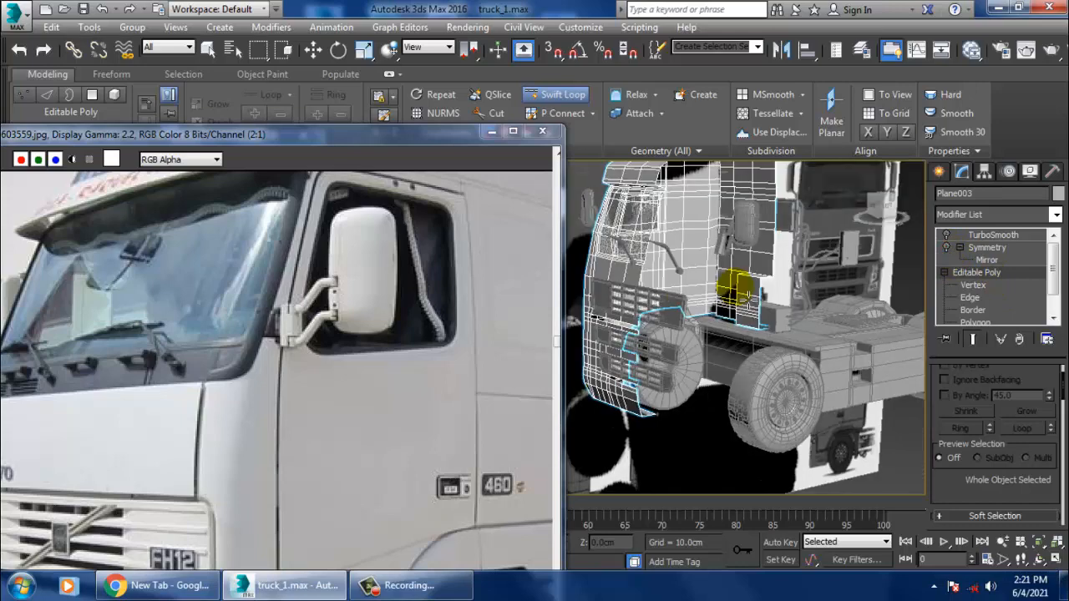
scroll(660, 310, up, 3)
alt+middle_drag(660, 310, 608, 280)
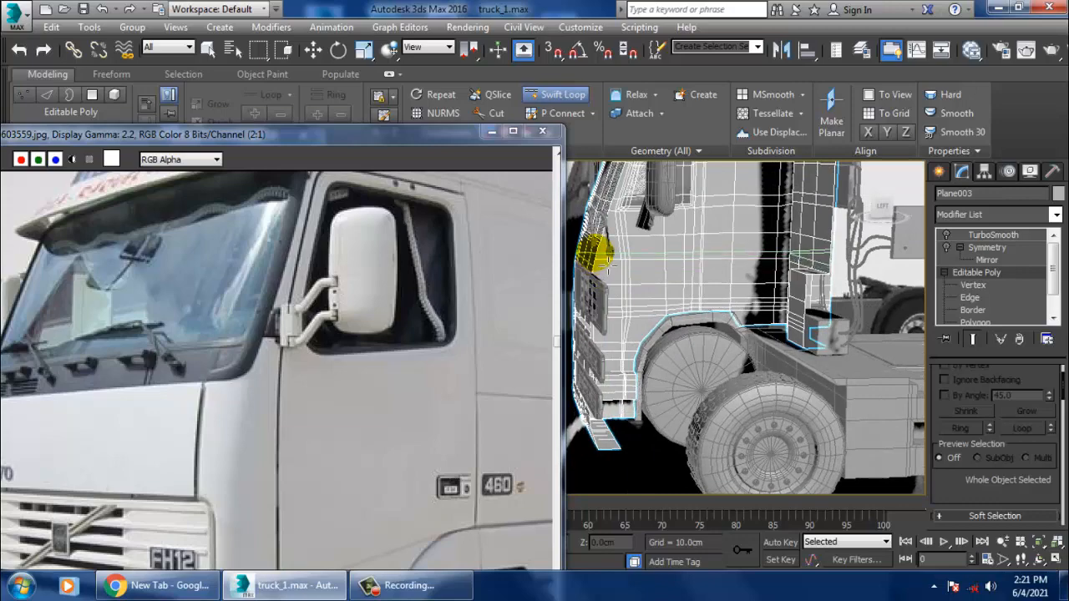
alt+middle_drag(610, 261, 648, 266)
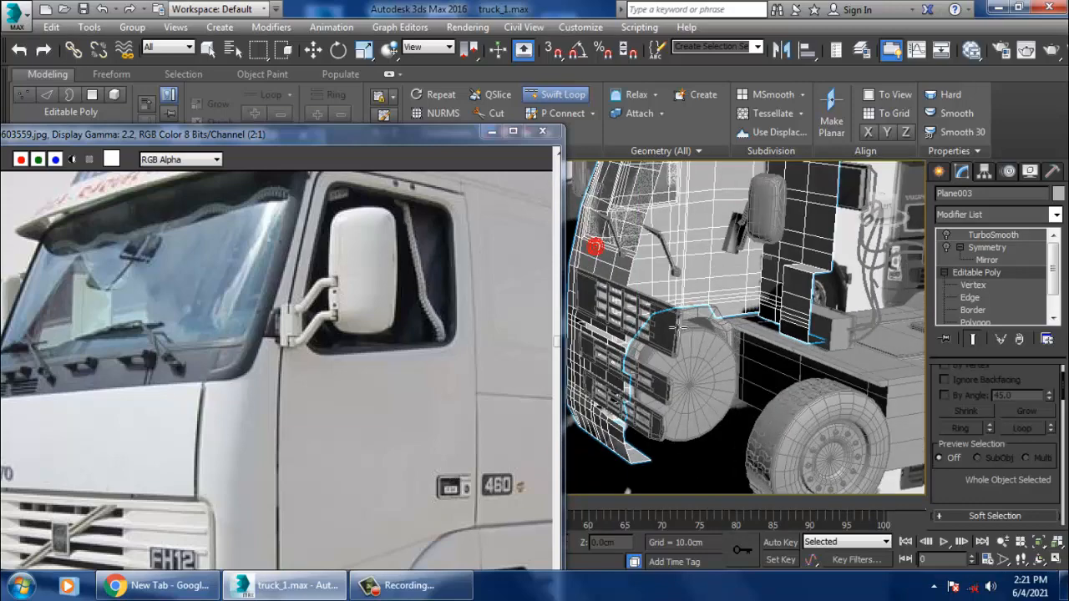
scroll(665, 351, up, 2)
alt+middle_drag(666, 351, 722, 315)
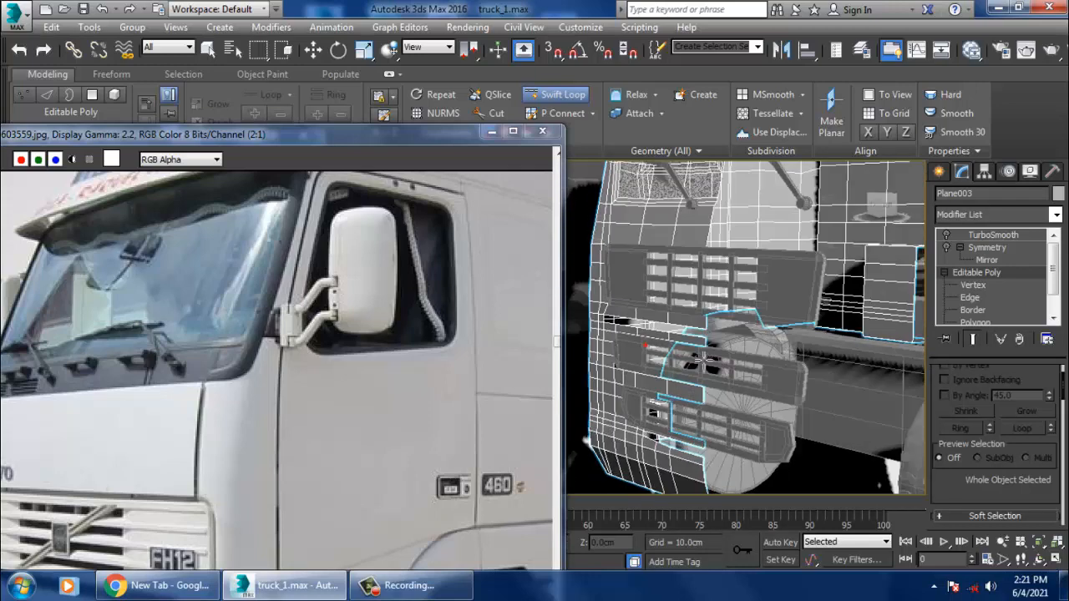
right_click(871, 407)
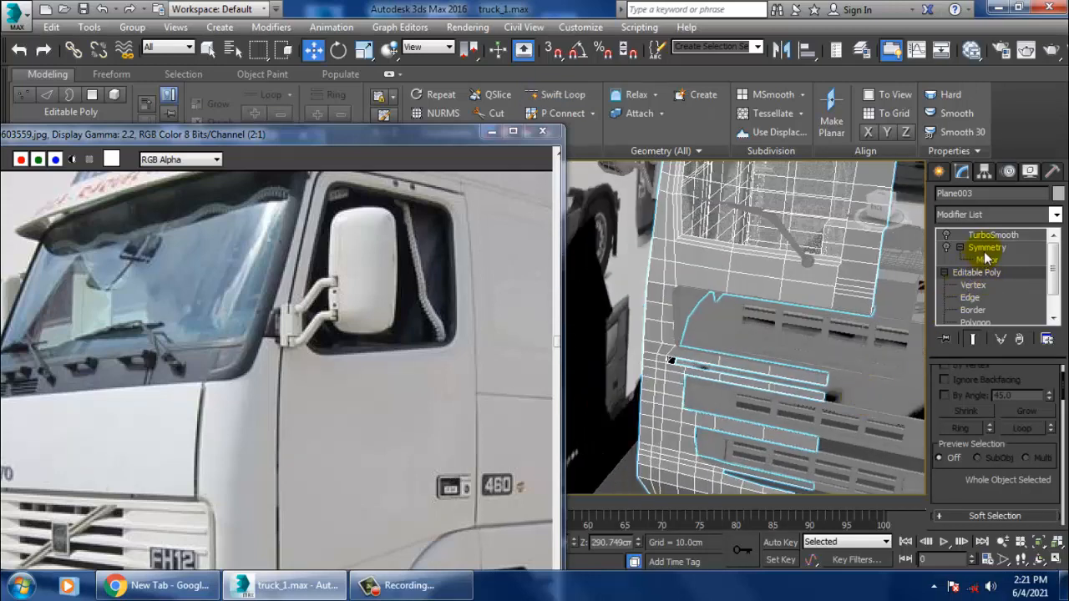
Turn the cab body's Symmetry modifier back on, preview the front with TurboSmooth, and switch TurboSmooth off again.
click(977, 248)
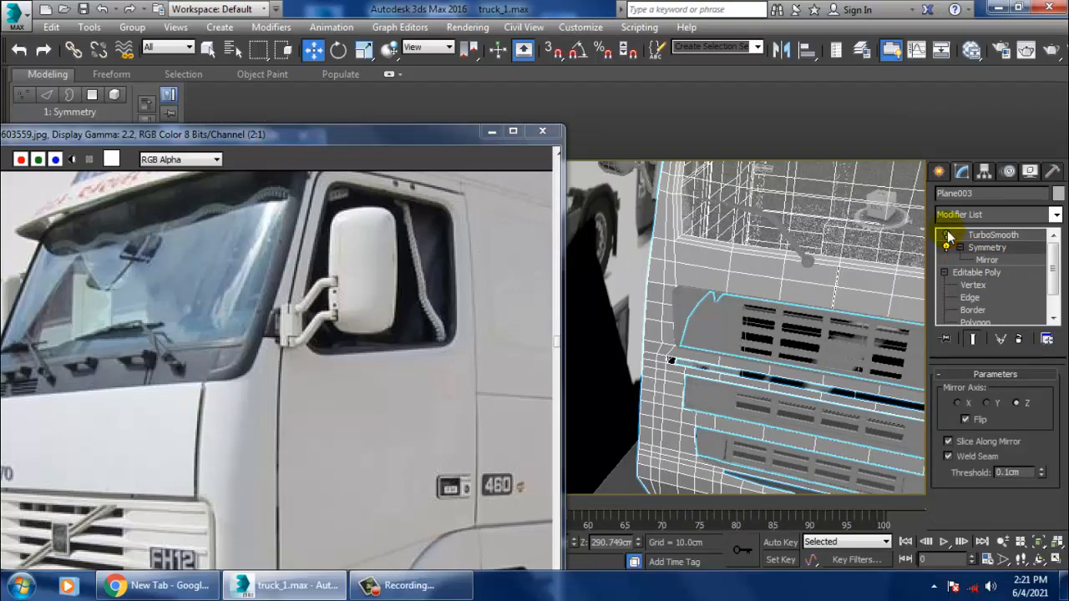
alt+middle_drag(750, 340, 860, 359)
click(834, 360)
scroll(776, 368, up, 2)
alt+middle_drag(750, 368, 788, 339)
click(785, 381)
scroll(750, 380, up, 4)
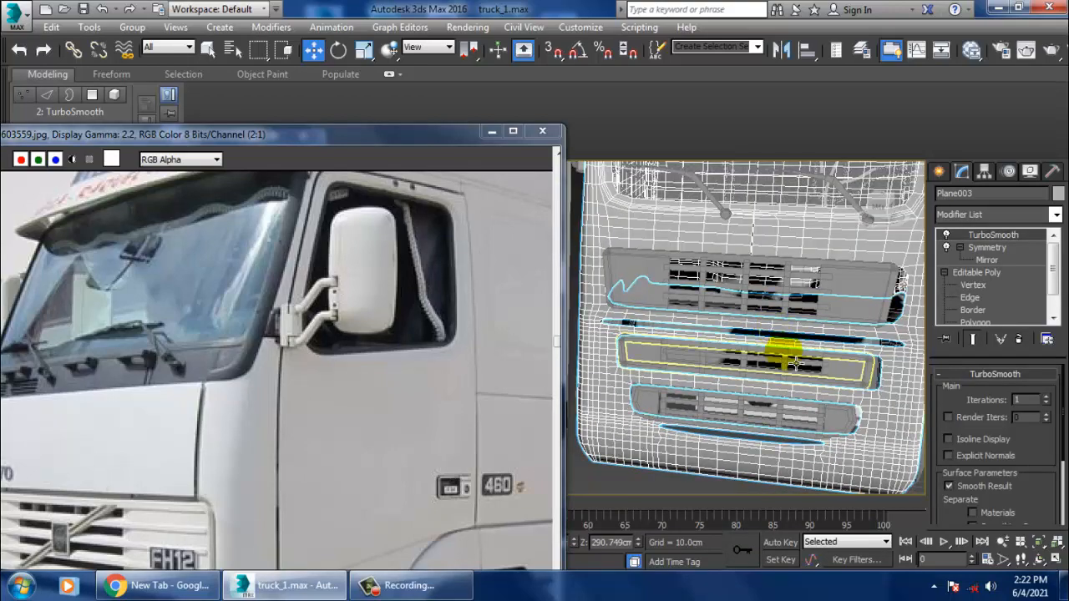
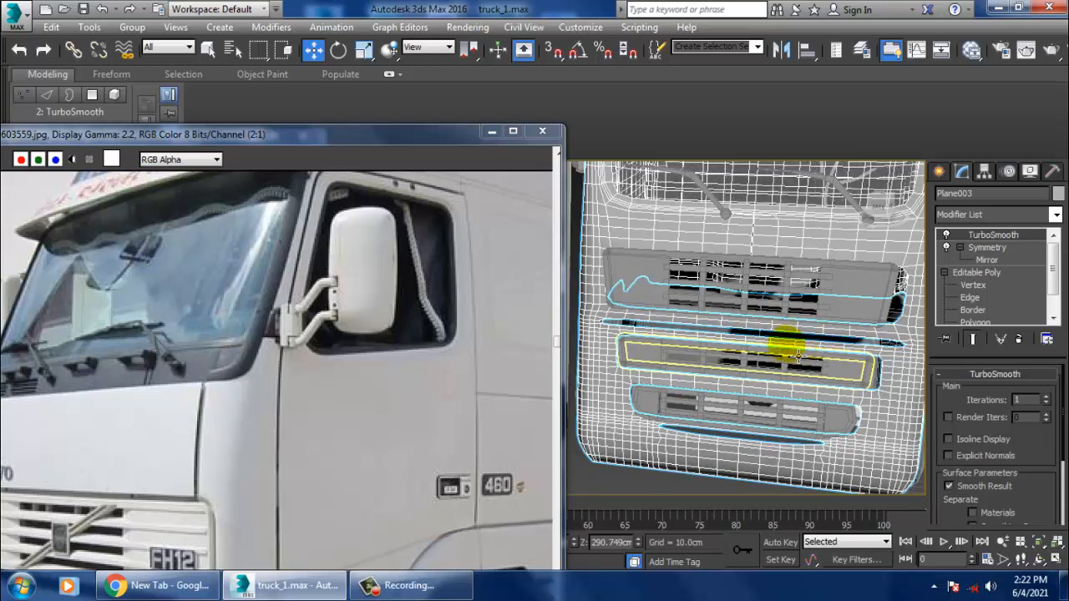
click(946, 235)
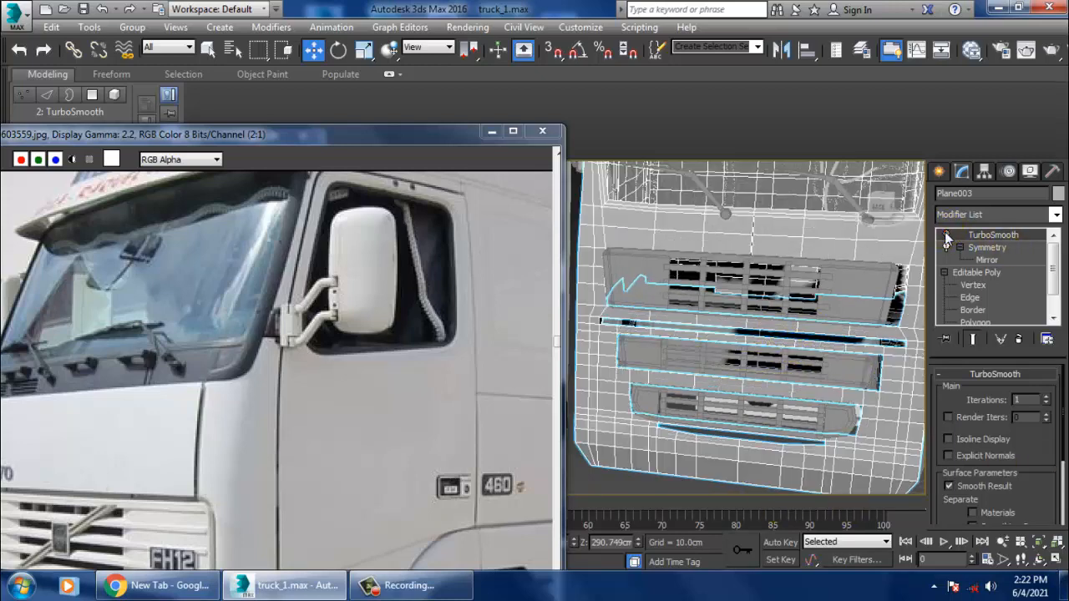
Widen the upper grille's frame by moving the vertices at its outer end toward the edge of the cab opening.
alt+middle_drag(798, 386, 811, 412)
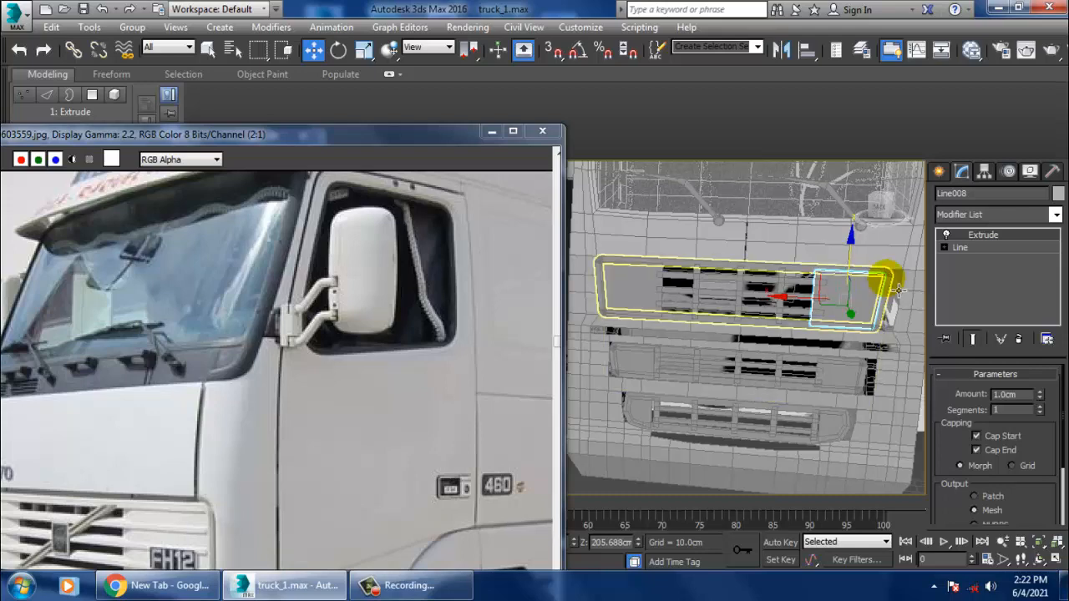
click(890, 285)
middle_drag(891, 313, 882, 314)
key(1)
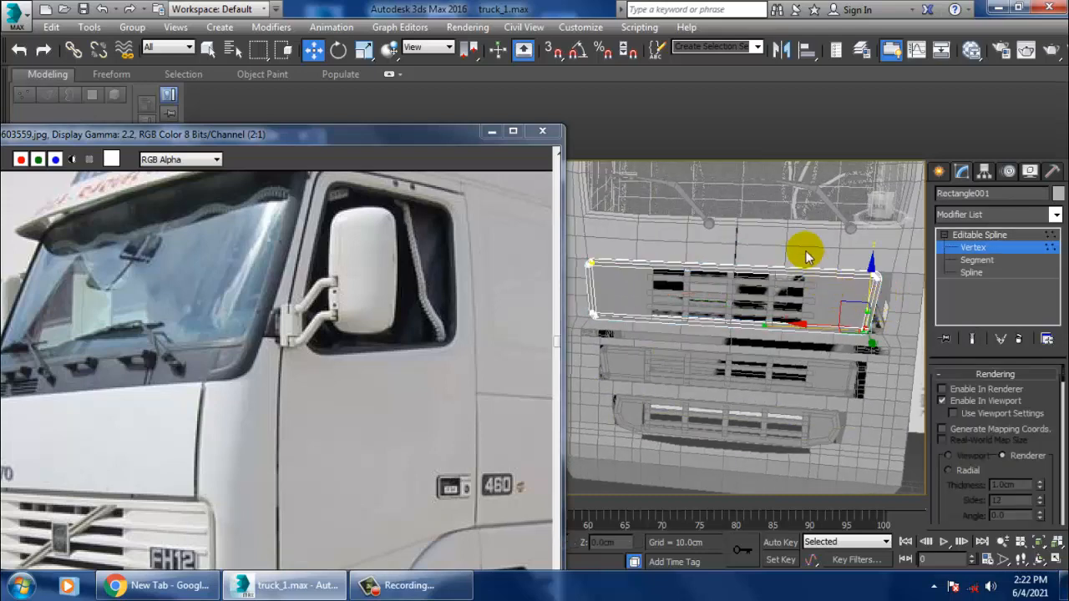
drag(891, 342, 898, 346)
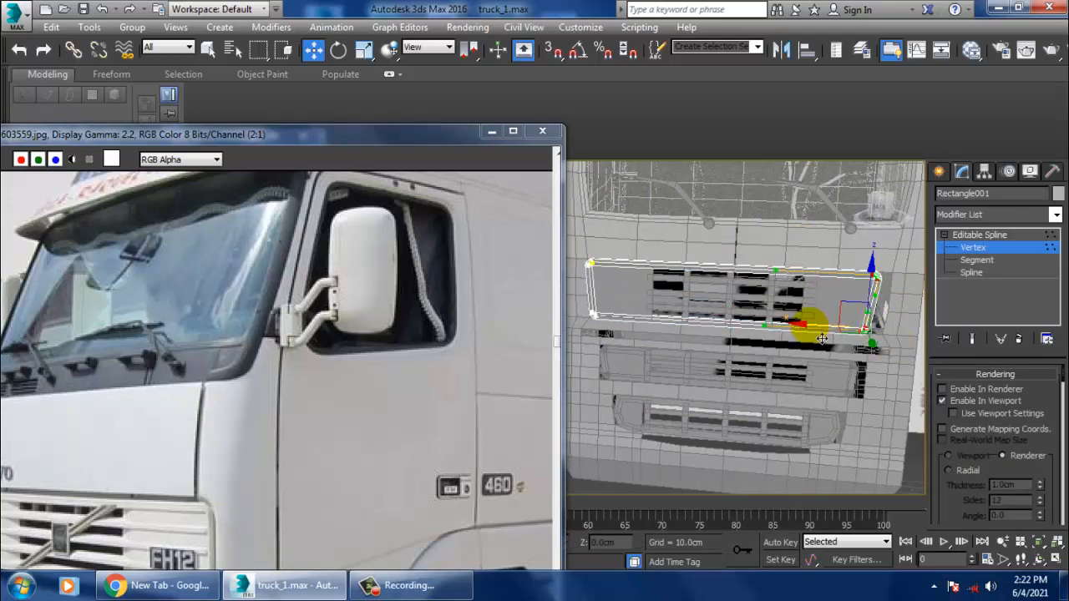
click(1008, 236)
Move the upper grille's solid end panel outward along X to fit against the widened frame.
middle_drag(840, 303, 829, 304)
click(824, 322)
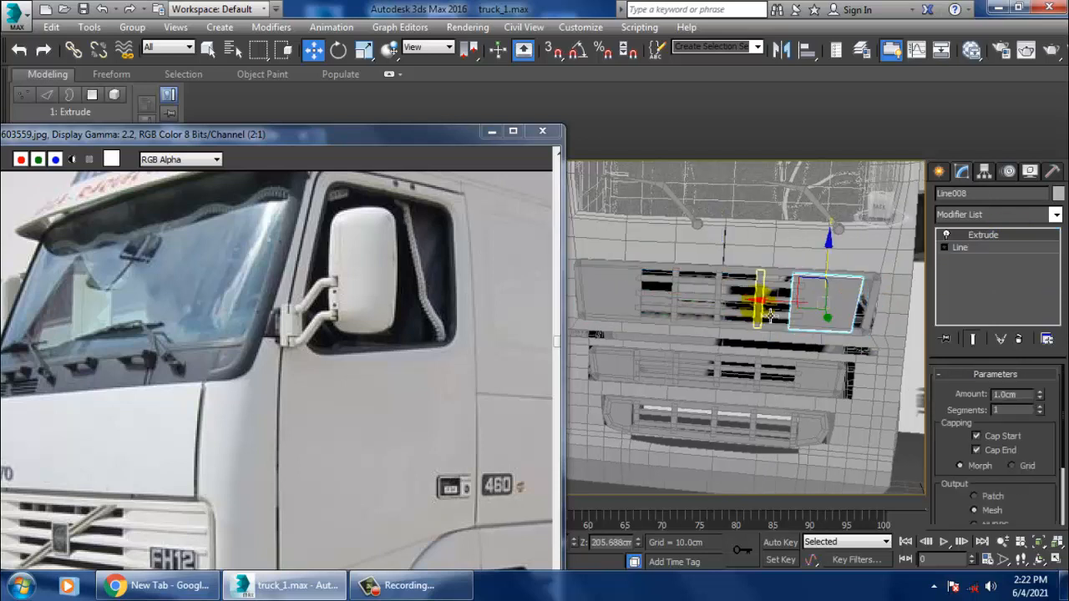
click(762, 313)
click(806, 312)
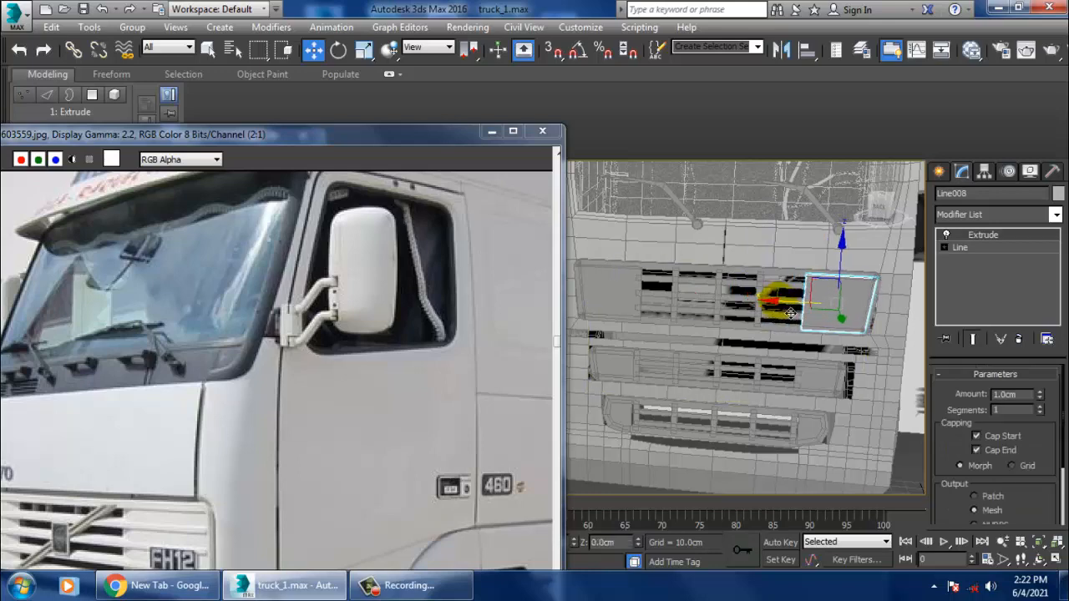
Select the cab body and turn on its TurboSmooth modifier to check the smoothed grille openings.
alt+middle_drag(790, 313, 902, 315)
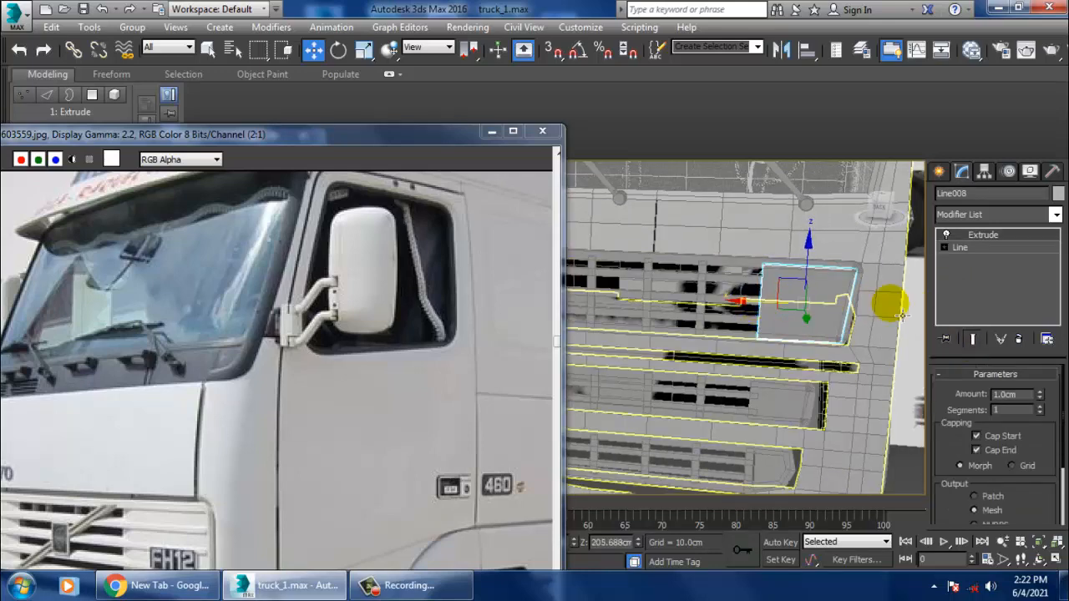
click(902, 316)
click(947, 235)
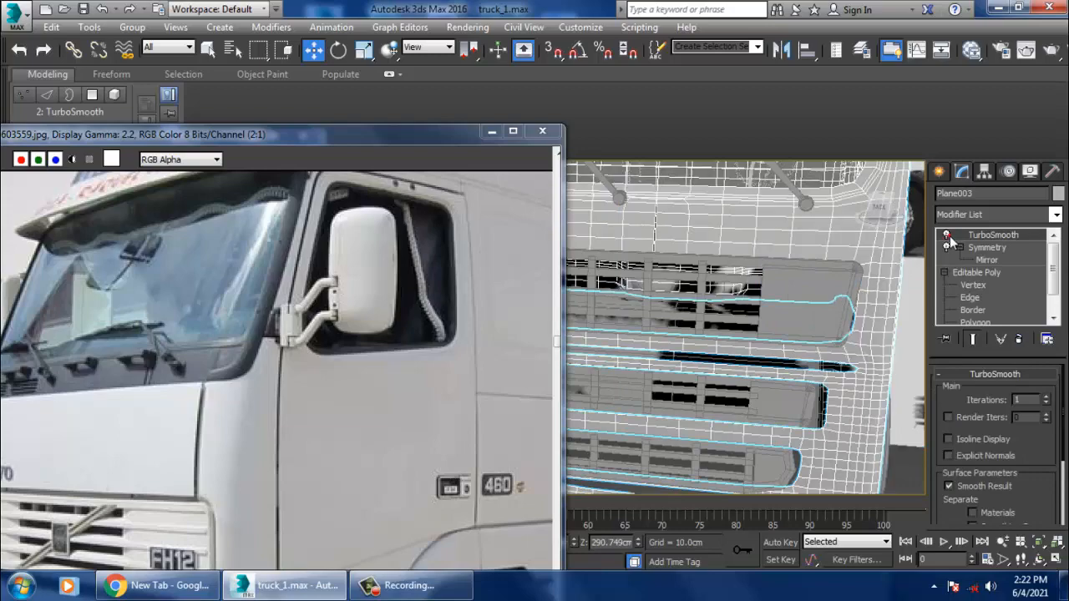
Widen the middle grille's frame by moving its outer end vertices outward, and shift its end panel to match.
alt+middle_drag(826, 292, 859, 387)
click(861, 386)
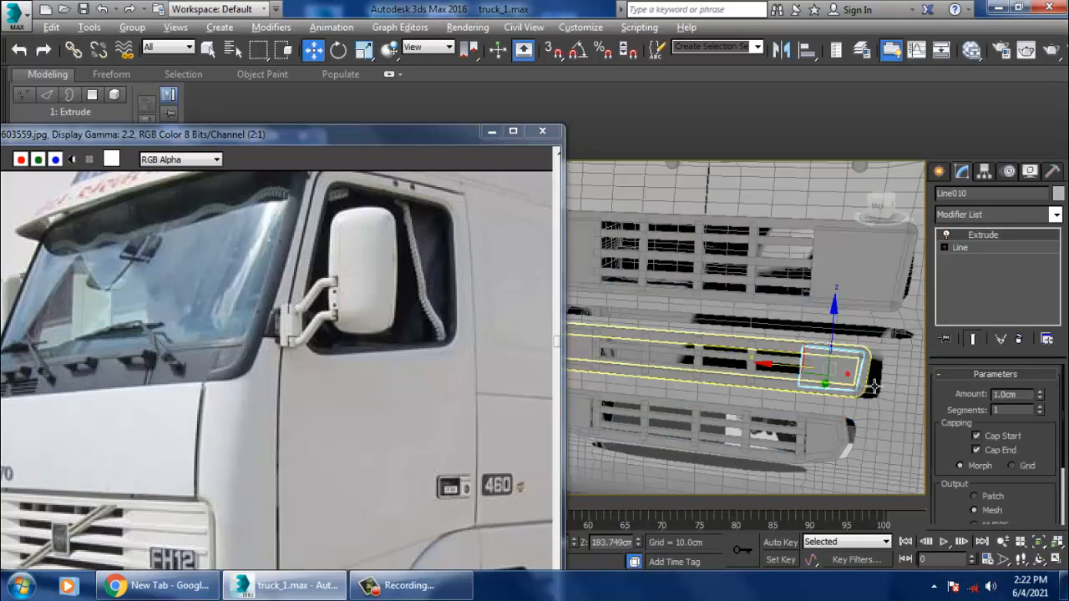
click(864, 384)
click(866, 377)
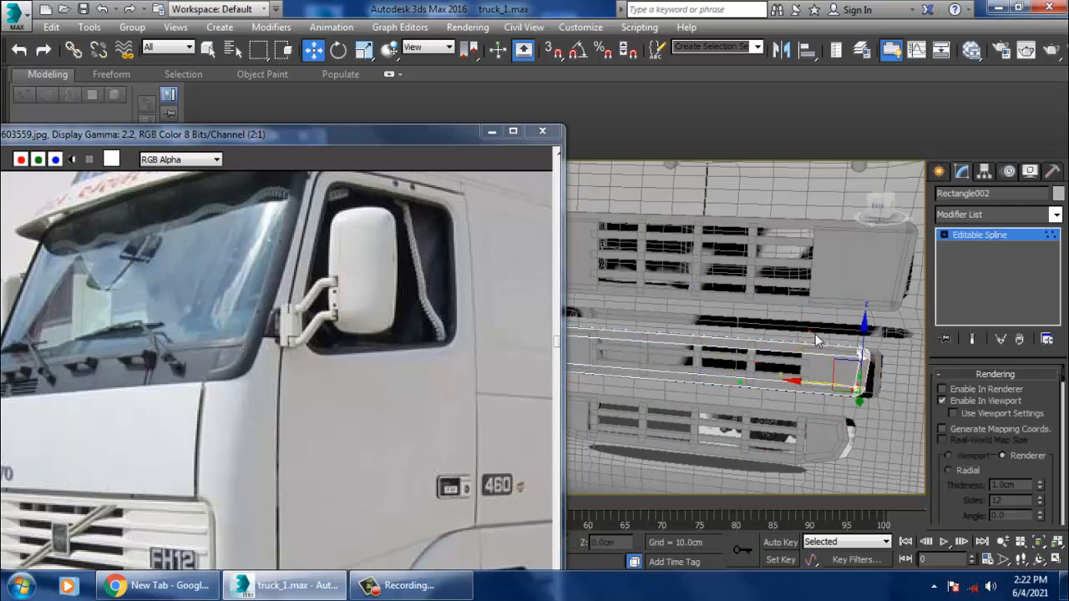
drag(815, 334, 887, 408)
drag(823, 361, 847, 375)
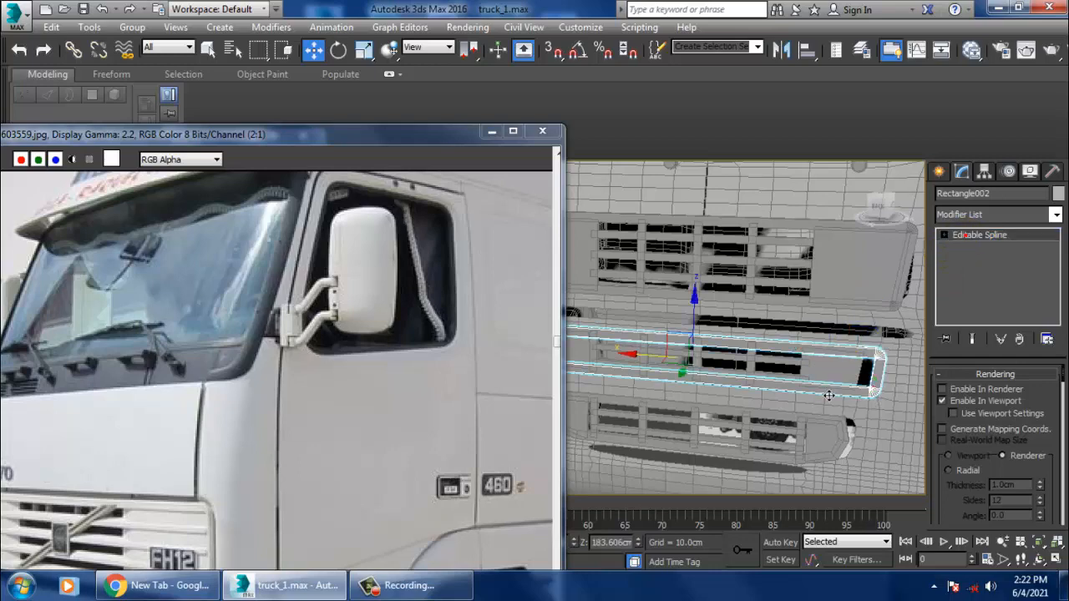
click(827, 367)
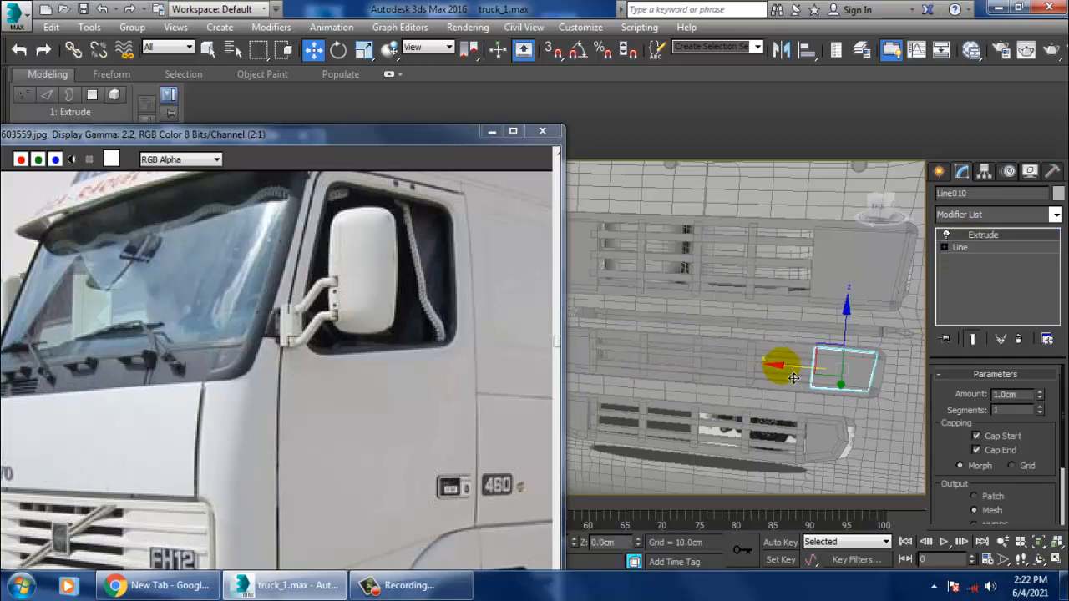
Extend the lower grille's angled frame by moving its outer end vertices outward along X.
click(842, 433)
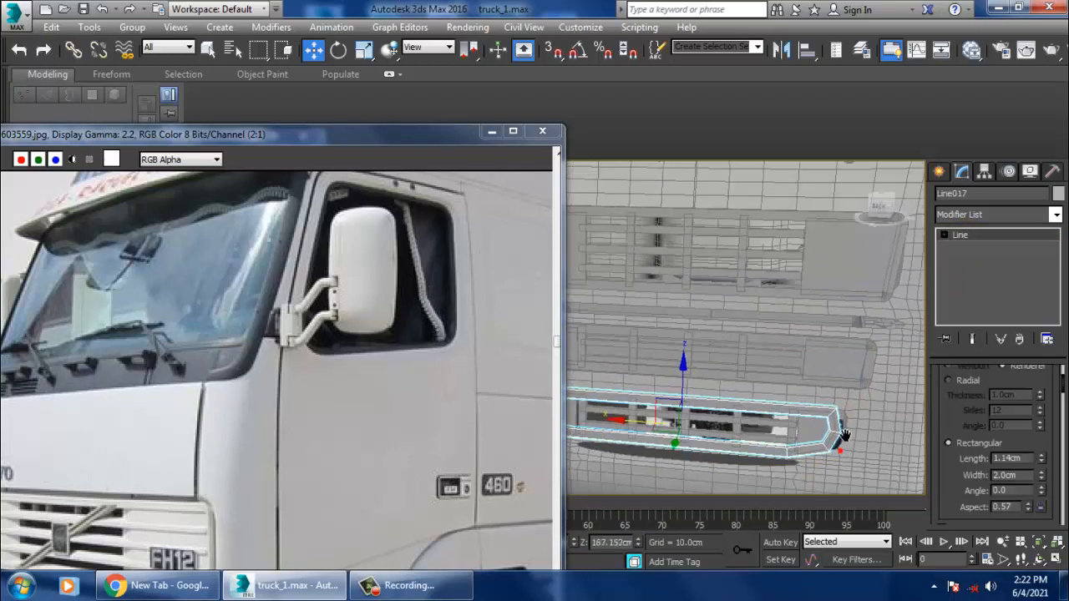
middle_drag(845, 436, 844, 426)
key(1)
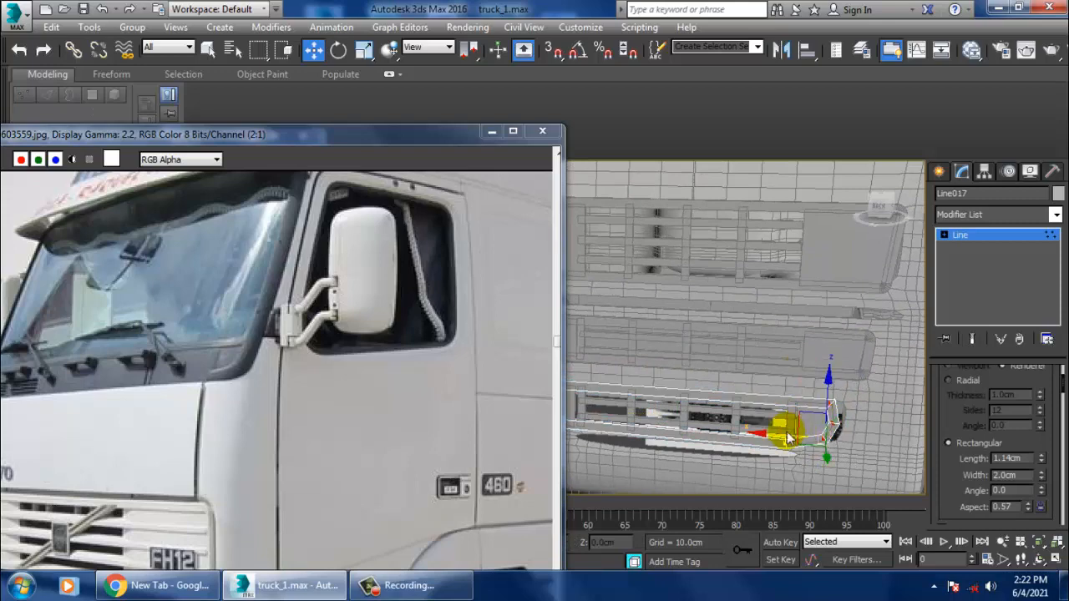
drag(802, 446, 812, 446)
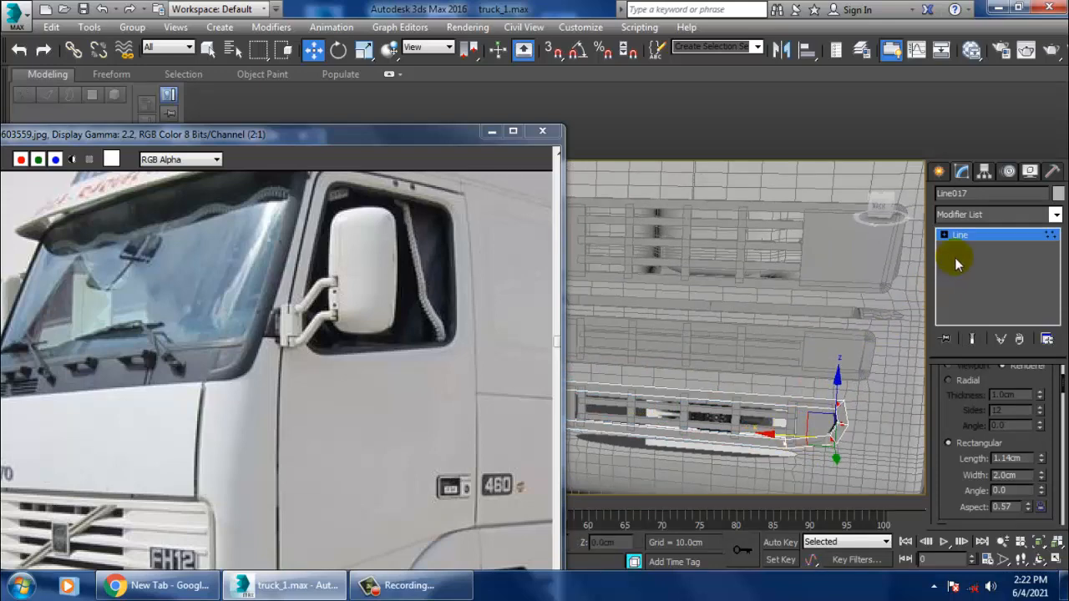
click(974, 236)
Shift the lower grille's end panel and the adjacent divider bar outward to fit the extended frame.
click(814, 427)
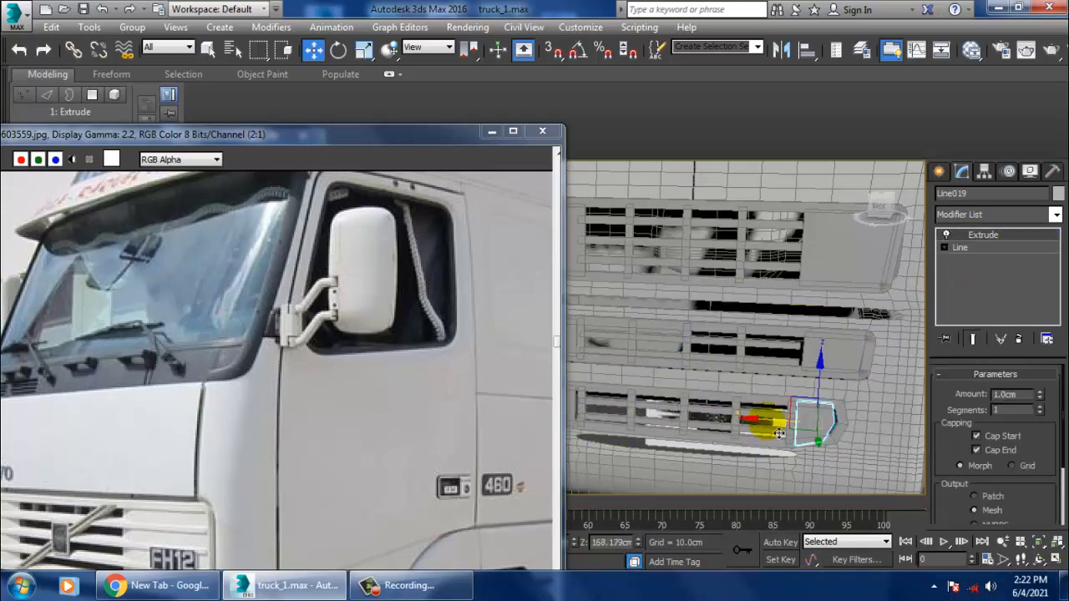
drag(779, 431, 784, 422)
click(801, 422)
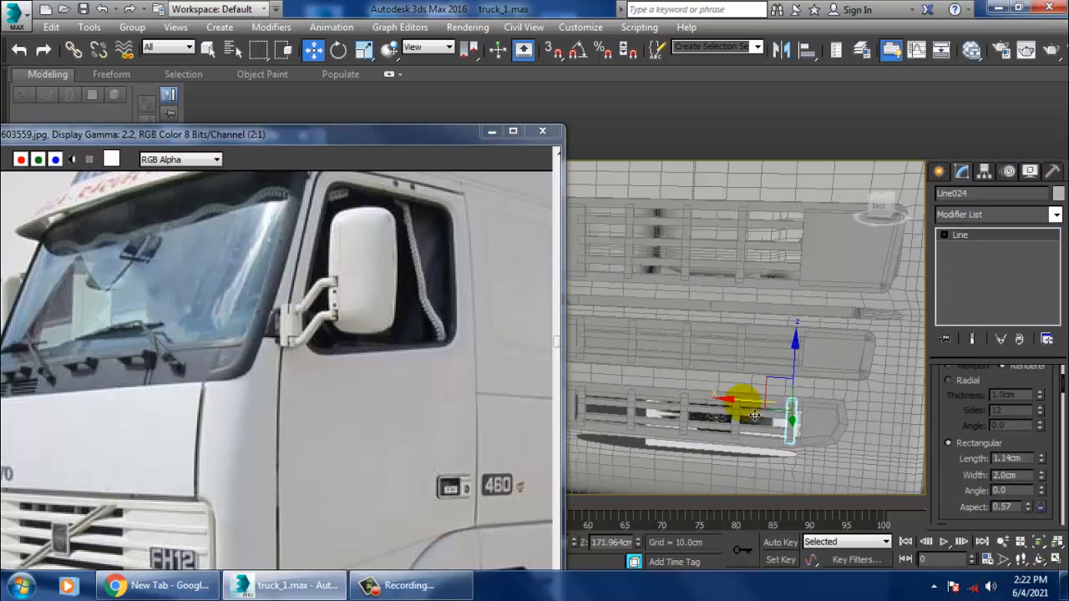
Turn off the cab body's TurboSmooth and insert a Swift Loop edge loop across its lower front at Editable Poly level.
click(805, 459)
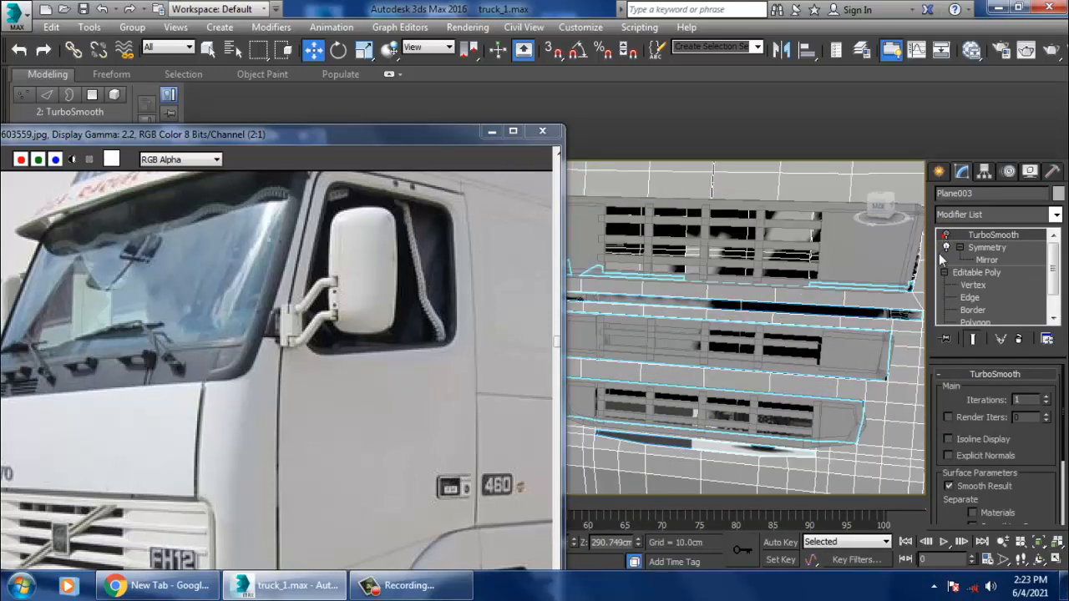
click(946, 235)
alt+middle_drag(832, 329, 764, 377)
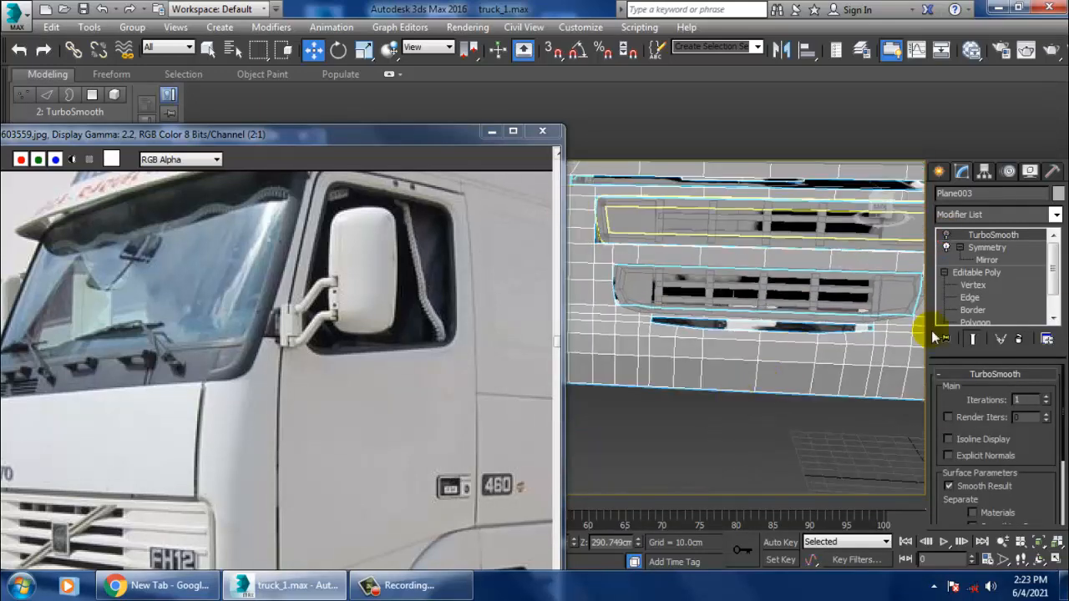
click(971, 275)
click(576, 99)
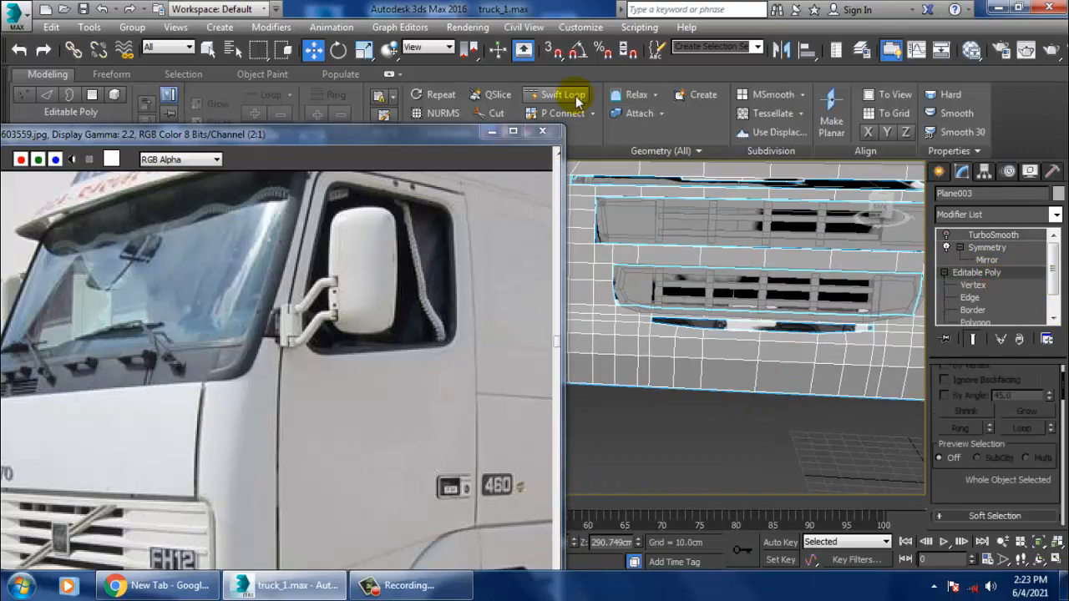
click(718, 346)
alt+middle_drag(715, 341, 505, 280)
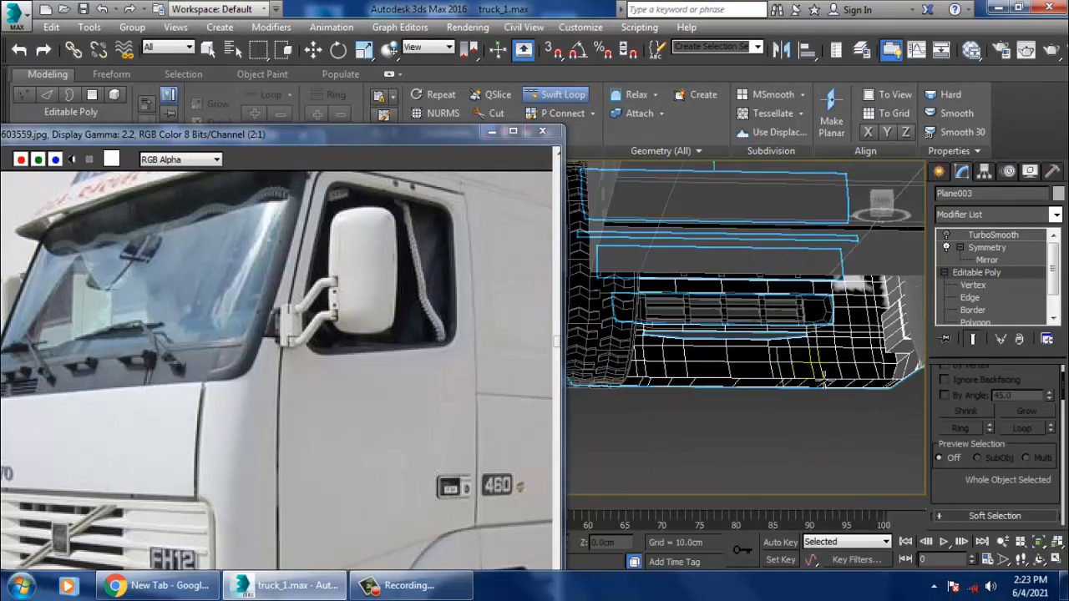
Turn off the cab's Symmetry modifier and cut an edge up to the lower front strip's upper border near the centerline.
click(948, 249)
alt+middle_drag(803, 384, 845, 370)
right_click(876, 358)
scroll(844, 366, up, 4)
right_click(835, 336)
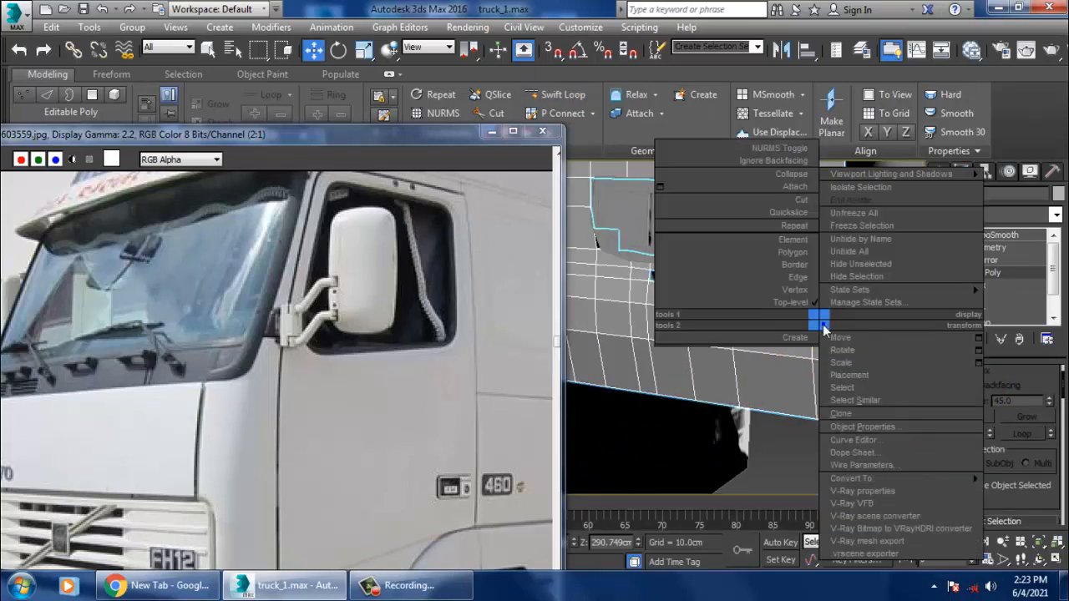
click(790, 206)
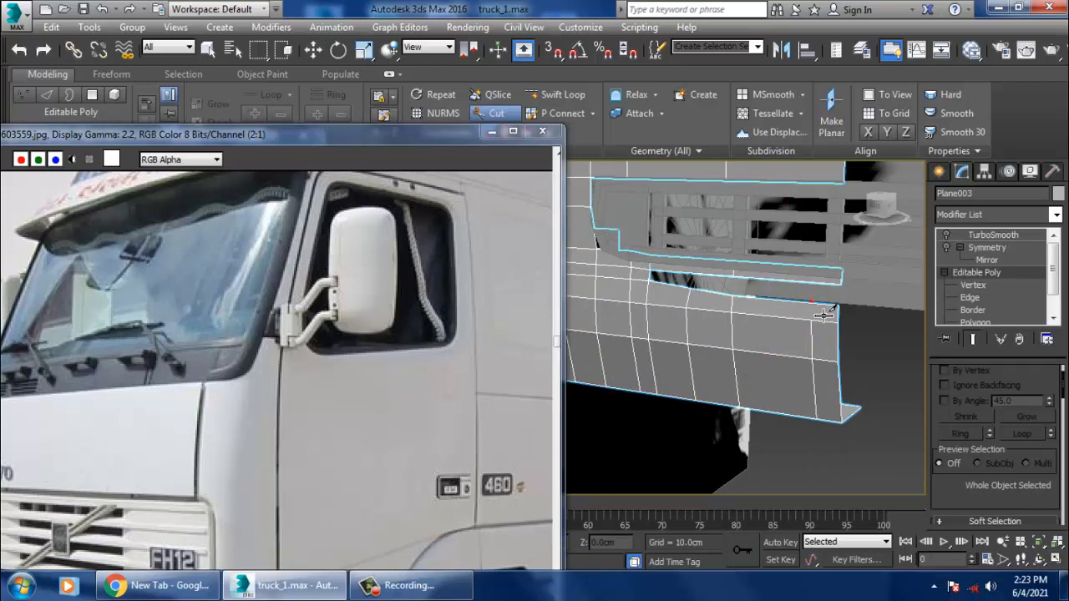
right_click(895, 409)
Adjust the column of four vertices beside the lower front strip's inner end and return to the Editable Poly object level.
alt+middle_drag(818, 374, 910, 365)
key(1)
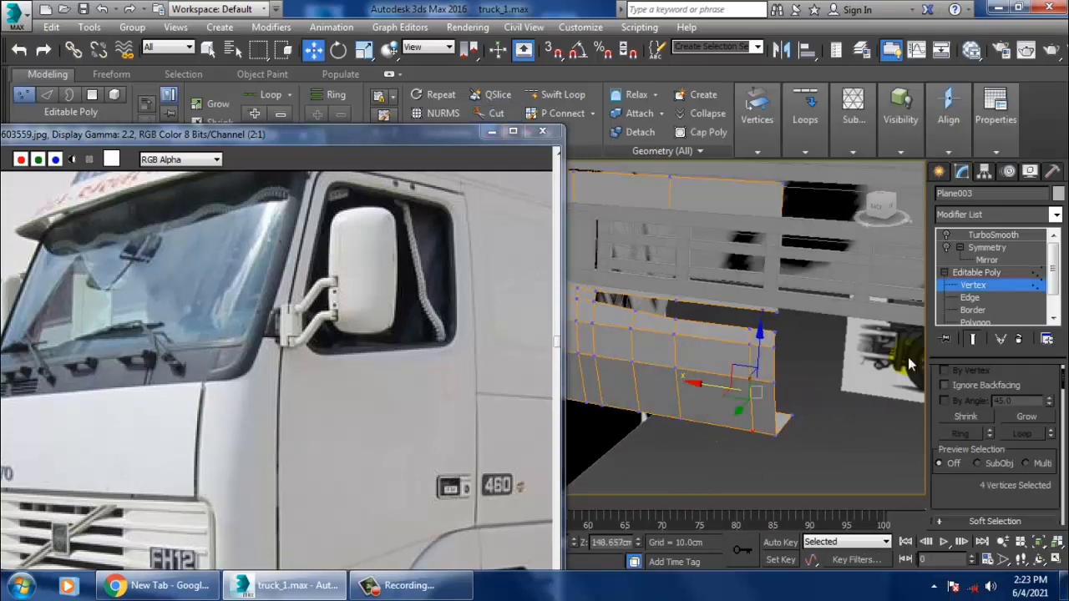
click(977, 272)
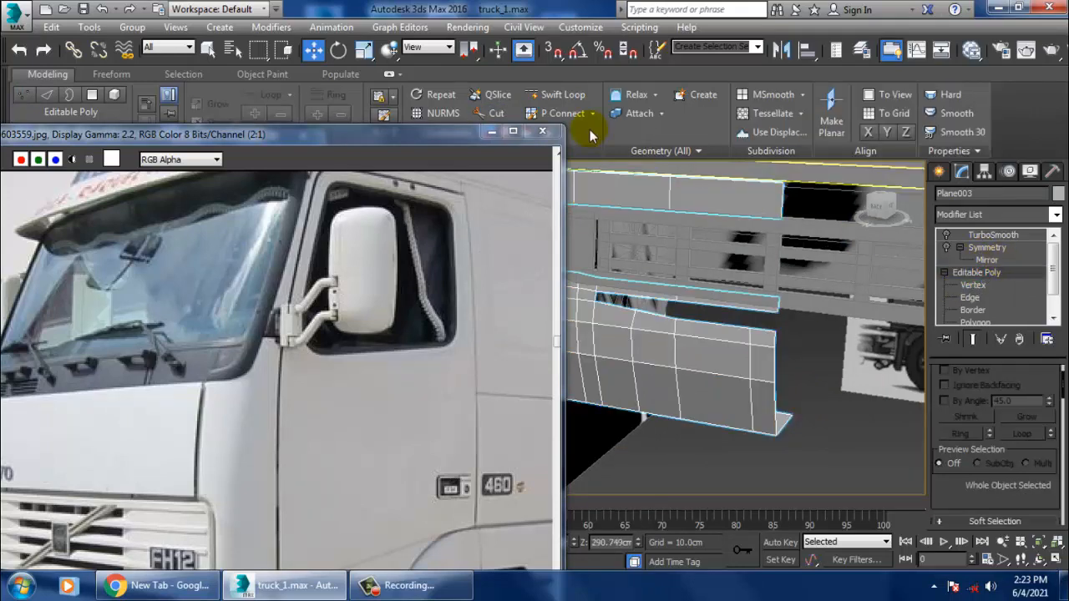
Insert another vertical loop in the lower front strip, cut it through to the upper border and adjust its four vertices.
alt+middle_drag(717, 374, 540, 315)
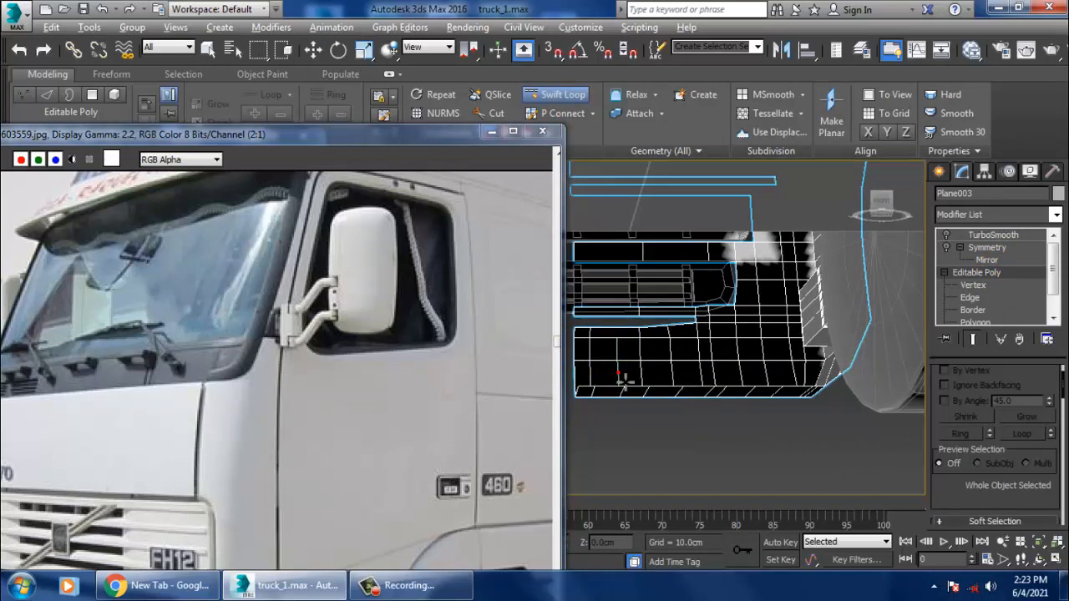
alt+middle_drag(625, 382, 863, 409)
right_click(863, 409)
right_click(859, 346)
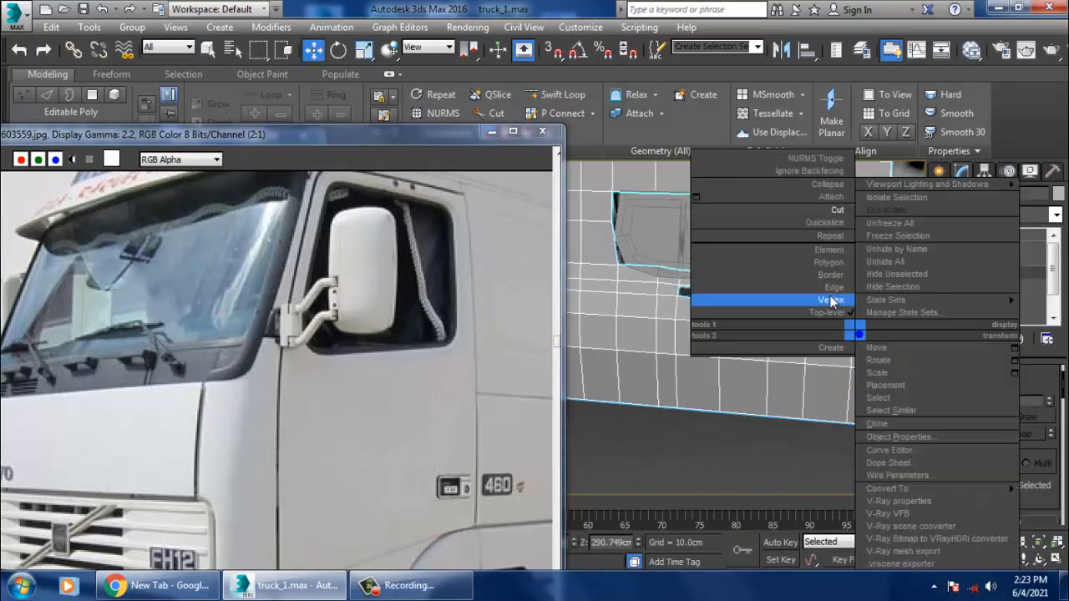
click(836, 210)
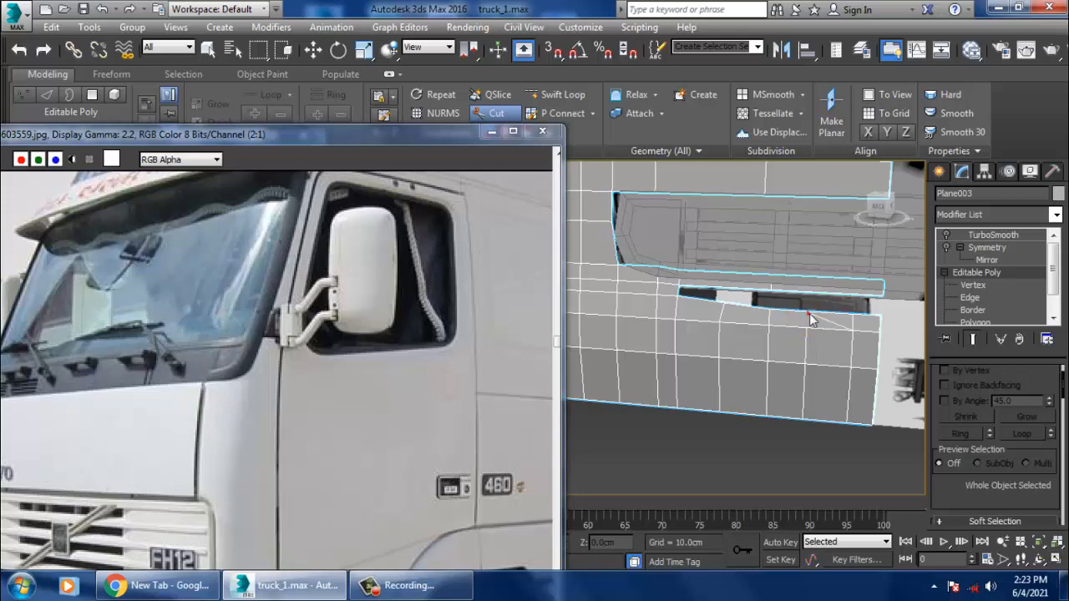
right_click(820, 338)
mouse_move(821, 338)
alt+middle_down()
mouse_move(804, 384)
mouse_move(775, 389)
mouse_move(794, 386)
mouse_move(855, 436)
alt+middle_up()
key(1)
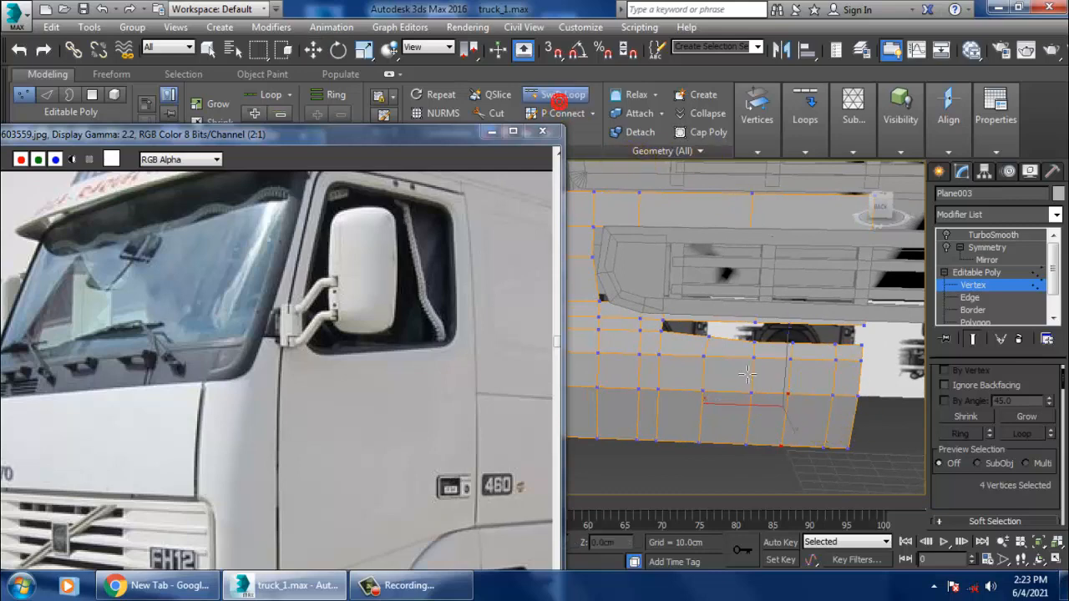
Return to the Editable Poly object level and insert a Swift Loop edge loop beside the end of the lower front's narrow opening.
mouse_move(748, 373)
alt+middle_down()
mouse_move(530, 332)
mouse_move(727, 410)
mouse_move(794, 362)
mouse_move(844, 352)
alt+middle_up()
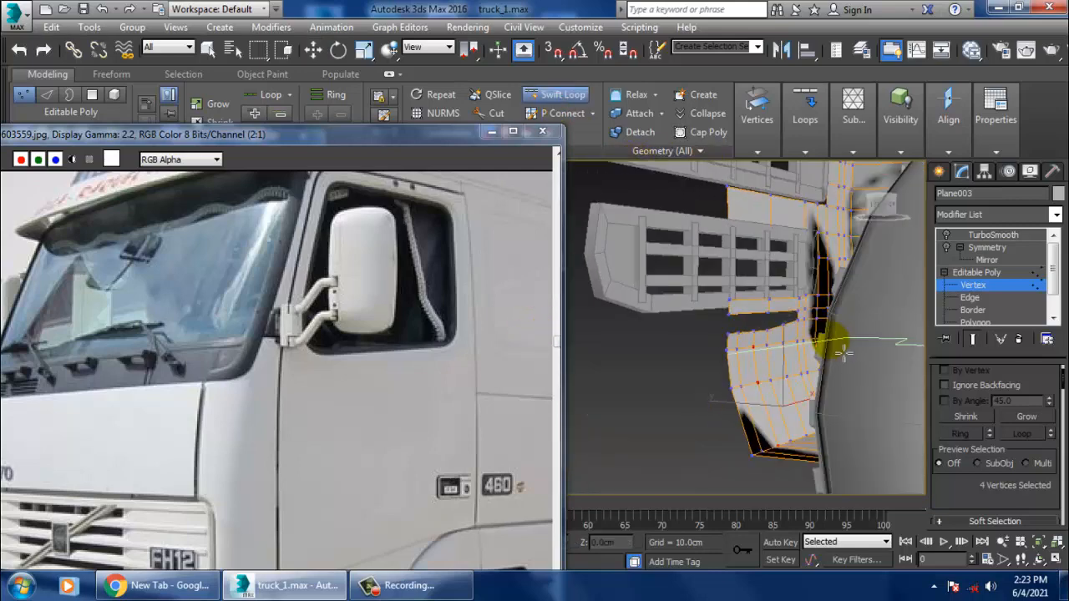
scroll(844, 352, up, 5)
mouse_move(657, 197)
alt+middle_down()
mouse_move(713, 216)
mouse_move(751, 269)
mouse_move(730, 321)
alt+middle_up()
click(971, 274)
click(986, 286)
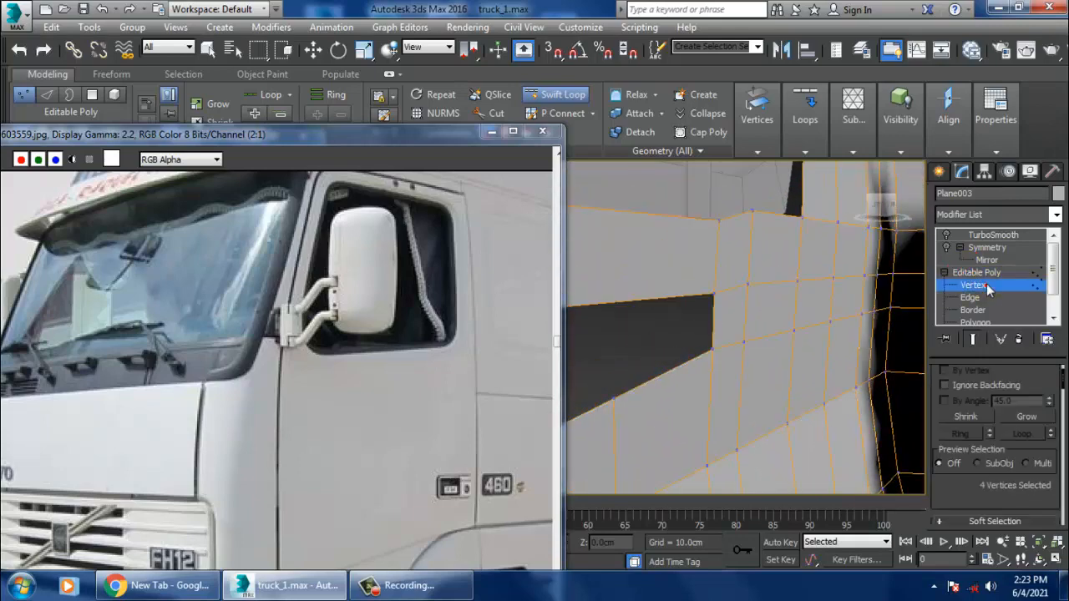
click(986, 273)
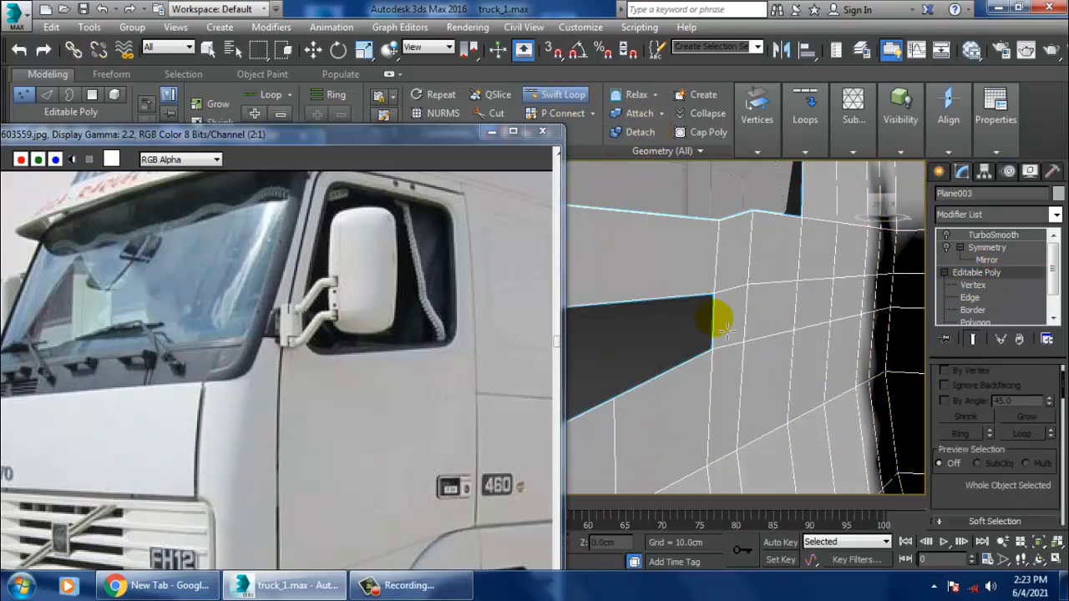
key(w)
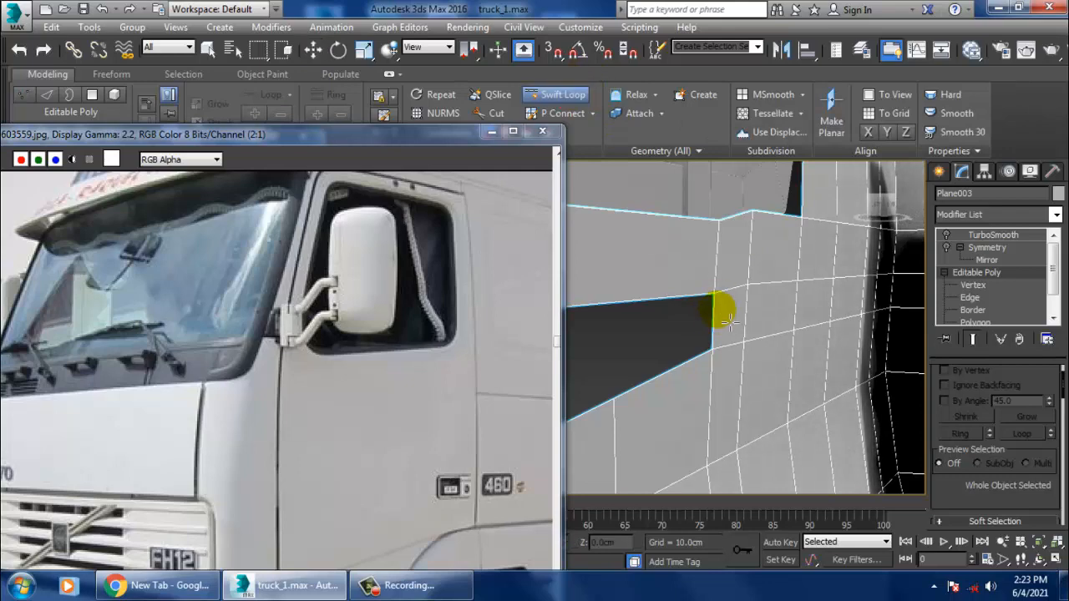
click(747, 320)
Insert another Swift Loop edge loop around the cab's front corner at the height of the narrow opening and end the tool.
scroll(806, 353, down, 6)
alt+middle_drag(783, 350, 828, 335)
scroll(828, 334, up, 5)
middle_drag(826, 202, 746, 340)
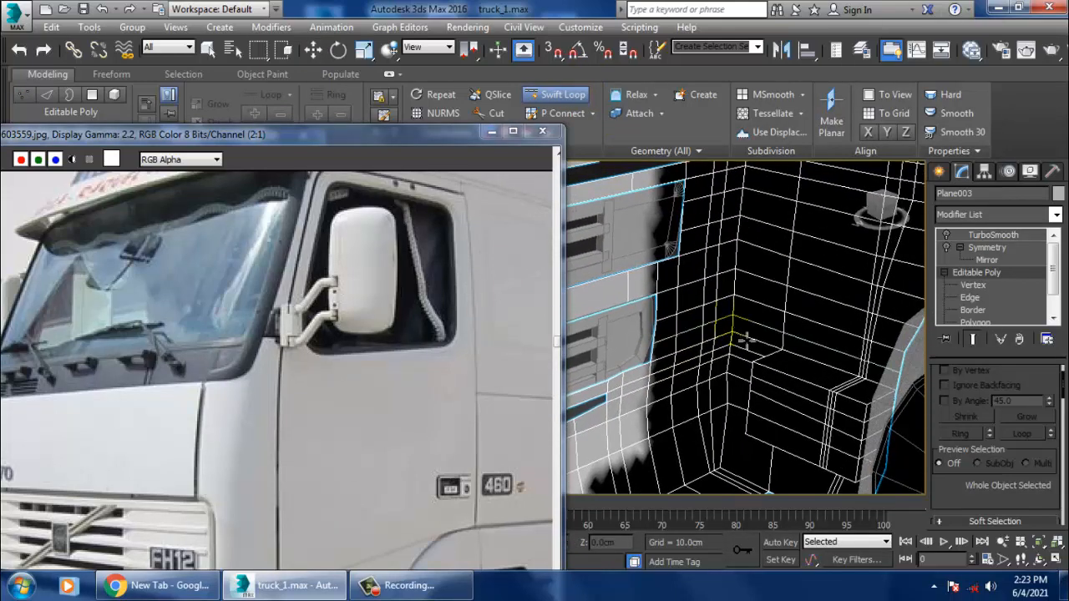
click(660, 391)
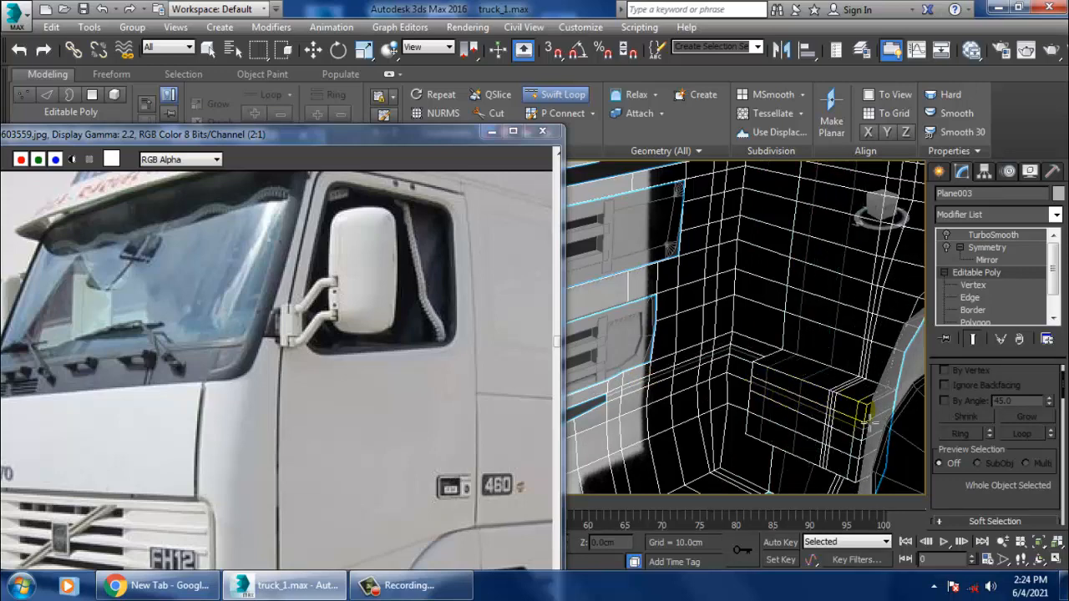
key(w)
Turn the cab body's Symmetry and TurboSmooth modifiers back on.
scroll(835, 401, down, 4)
alt+middle_drag(777, 384, 928, 341)
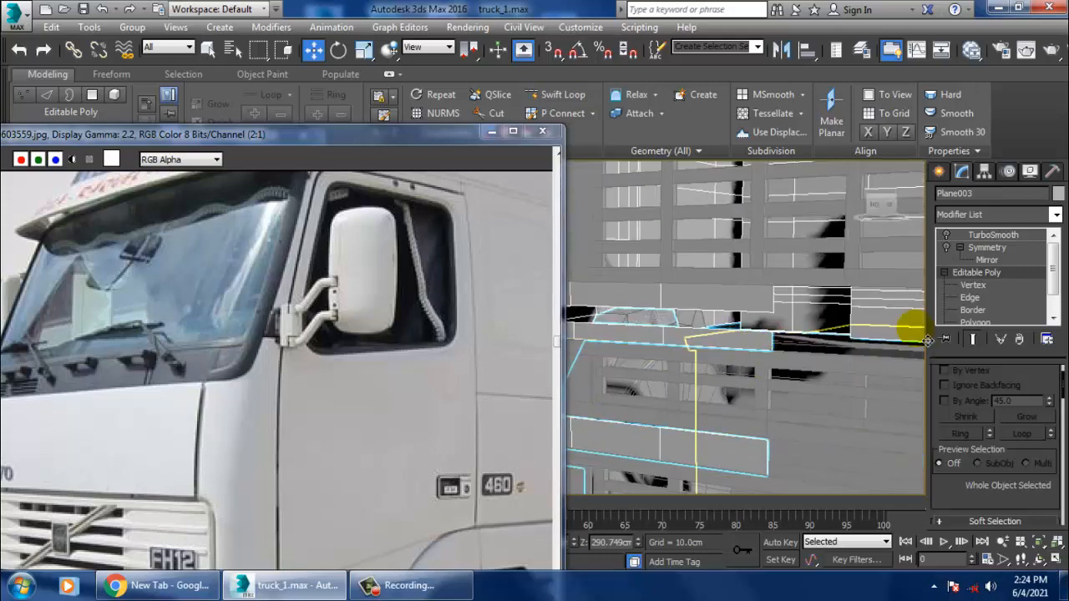
click(982, 248)
click(947, 247)
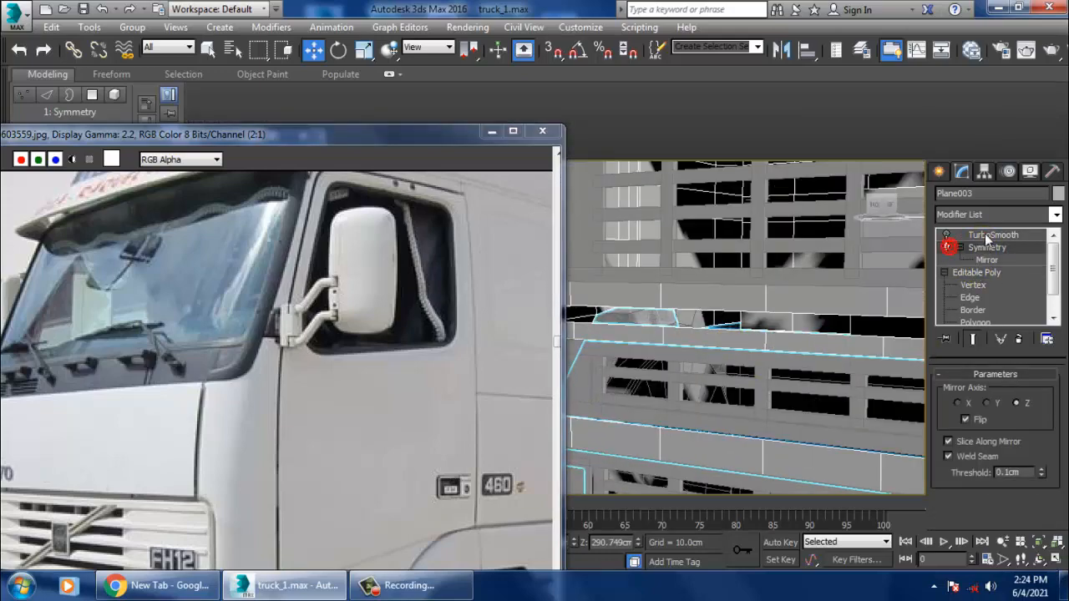
click(983, 234)
click(947, 235)
scroll(770, 391, down, 4)
scroll(781, 400, down, 8)
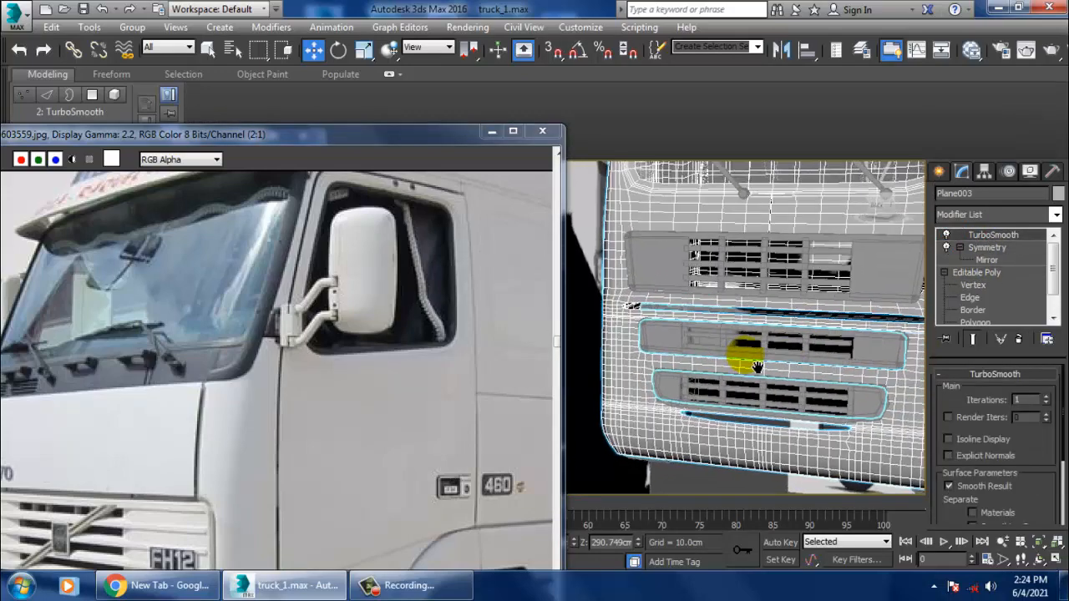
Inspect the smoothed cab's roof, front and side, switching the Symmetry modifier off and on to compare.
alt+middle_drag(816, 440, 800, 361)
scroll(800, 360, up, 8)
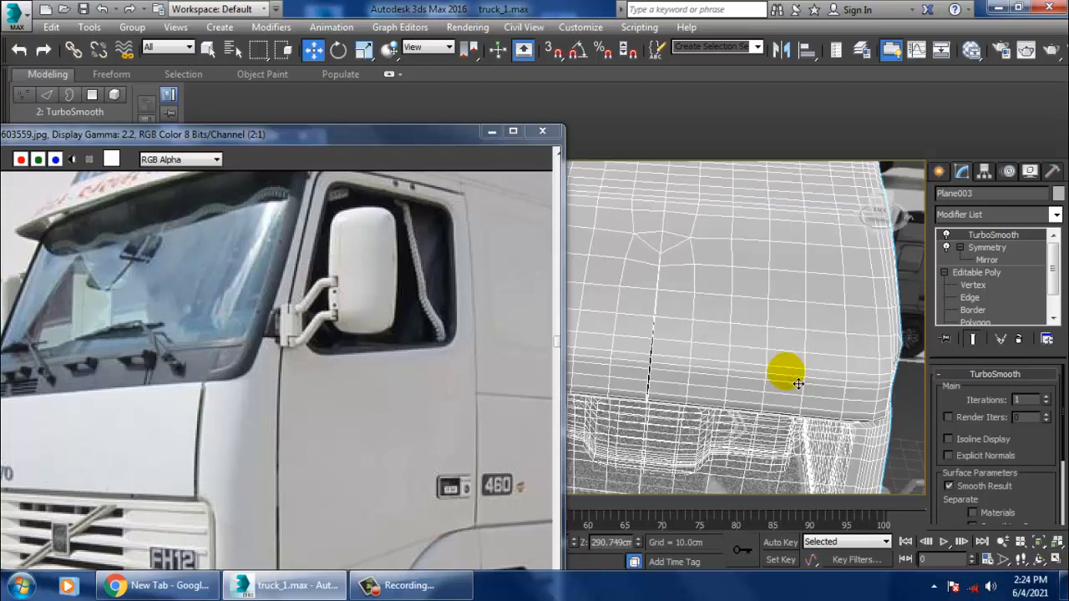
click(947, 248)
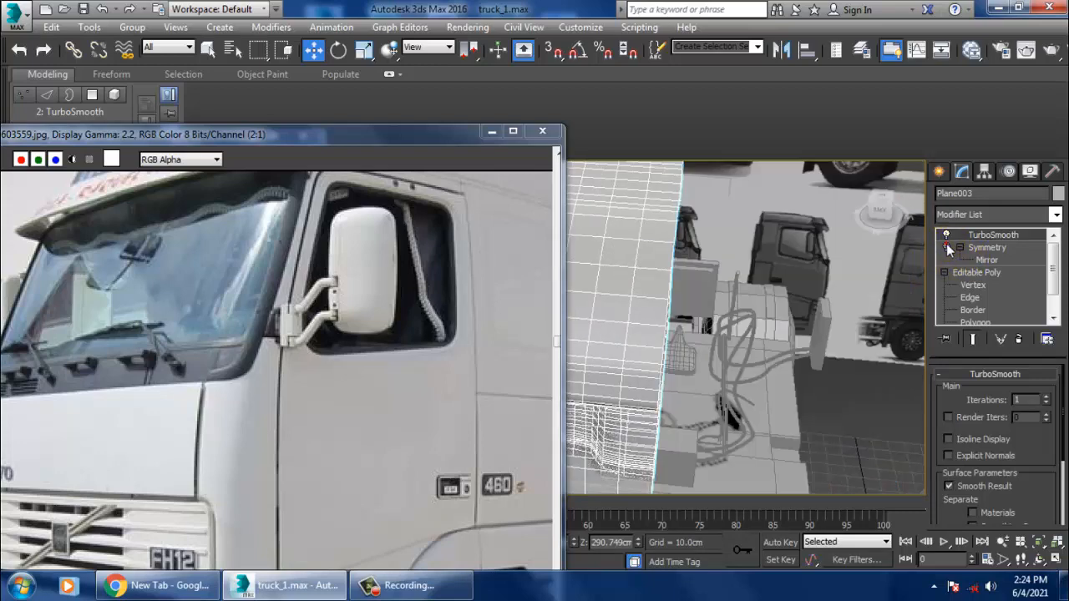
click(947, 248)
scroll(852, 363, down, 8)
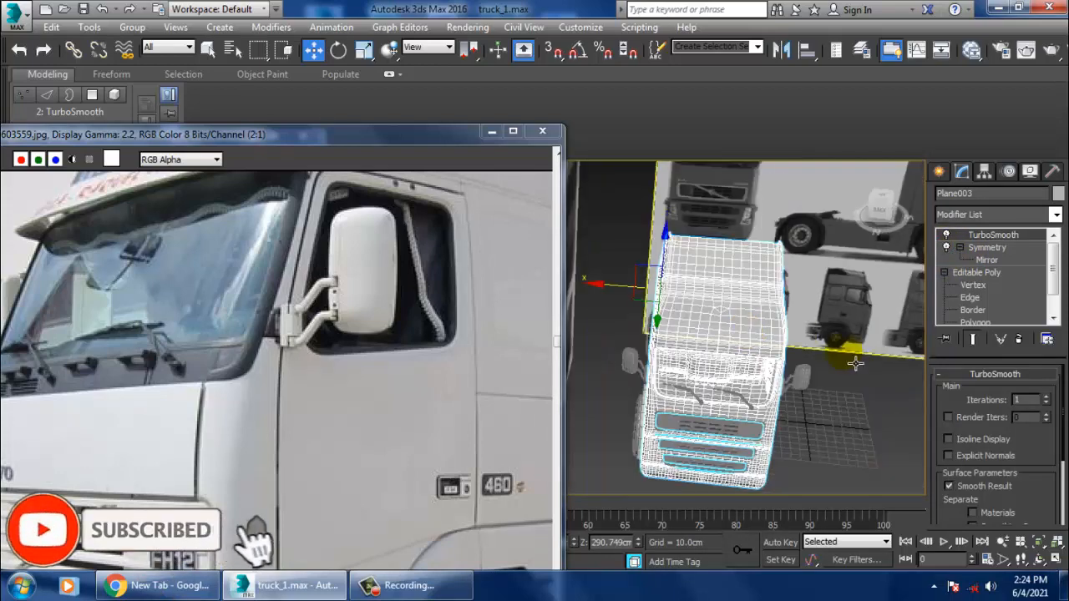
alt+middle_drag(803, 404, 854, 396)
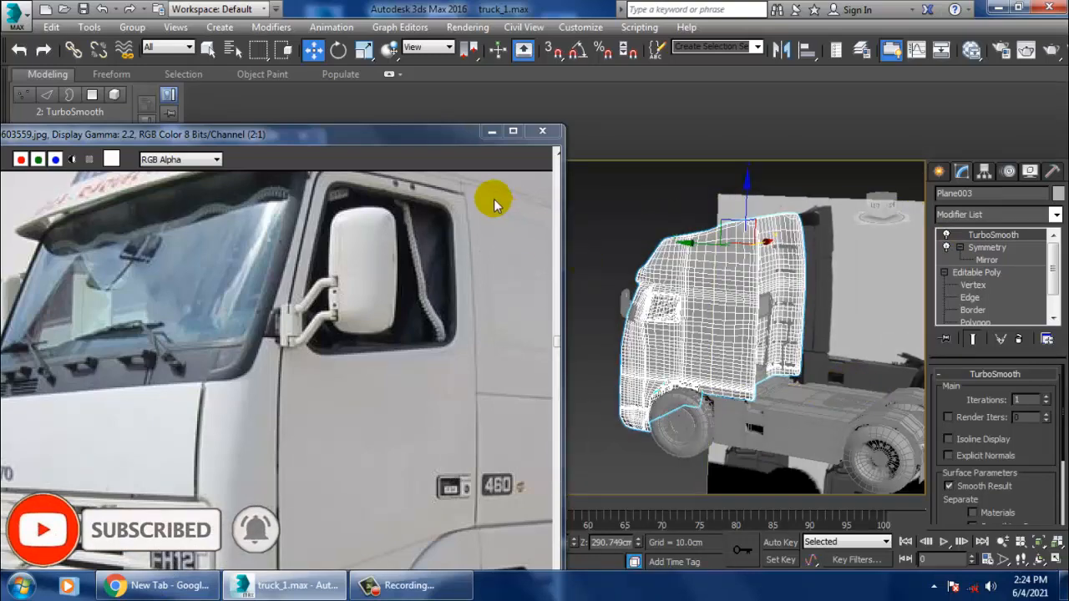
Minimize the close-up cab reference photo, deselect the cab body to inspect the whole truck, and reselect it.
click(492, 131)
click(570, 228)
alt+middle_drag(572, 231, 612, 355)
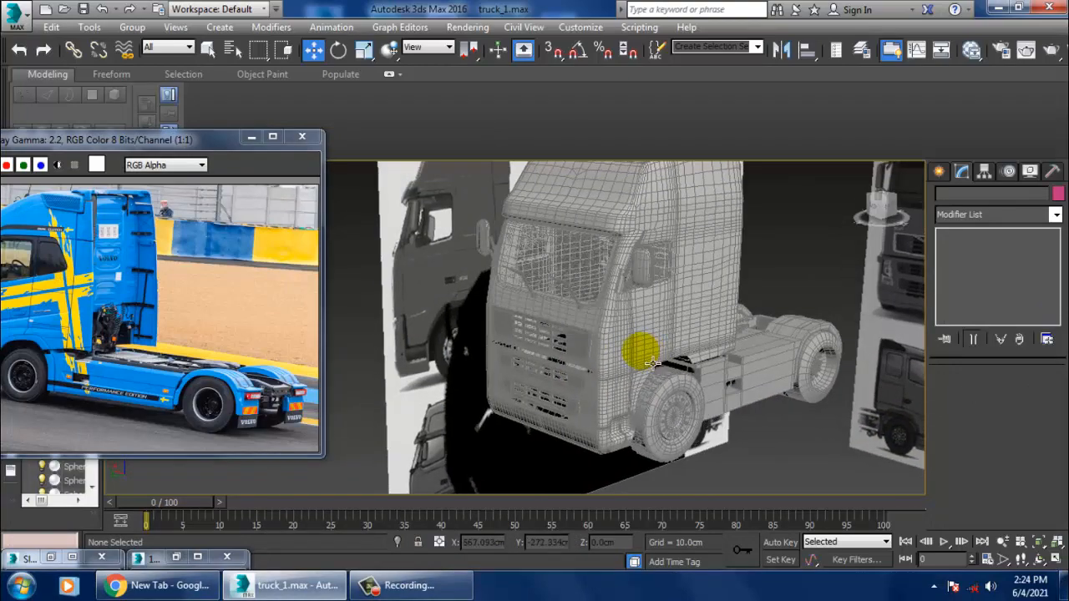
click(640, 351)
middle_drag(733, 313, 733, 410)
click(815, 285)
scroll(815, 285, up, 3)
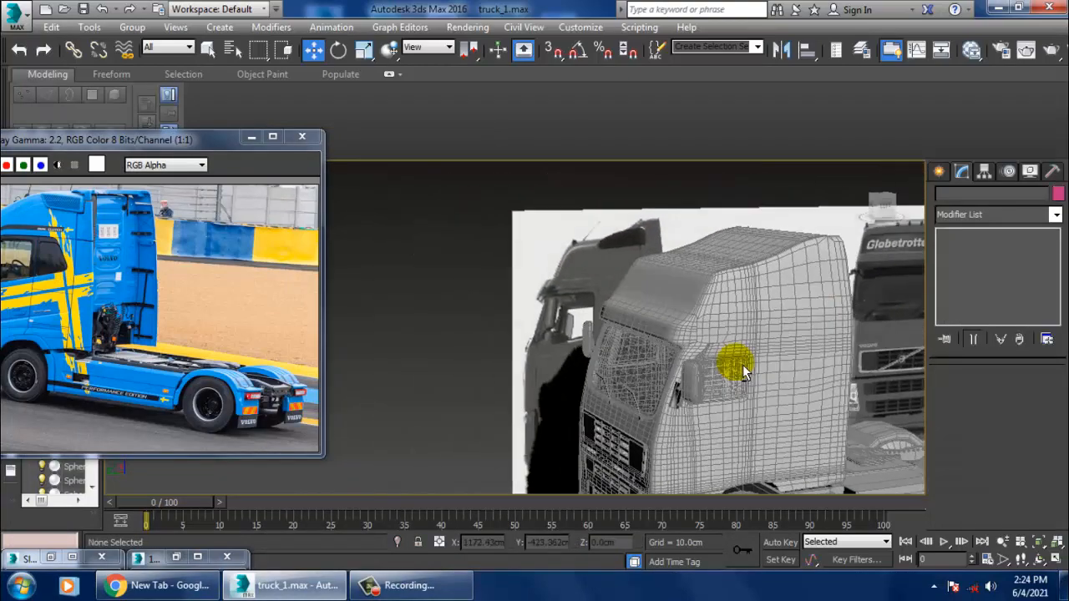
click(785, 341)
alt+middle_drag(774, 369, 690, 389)
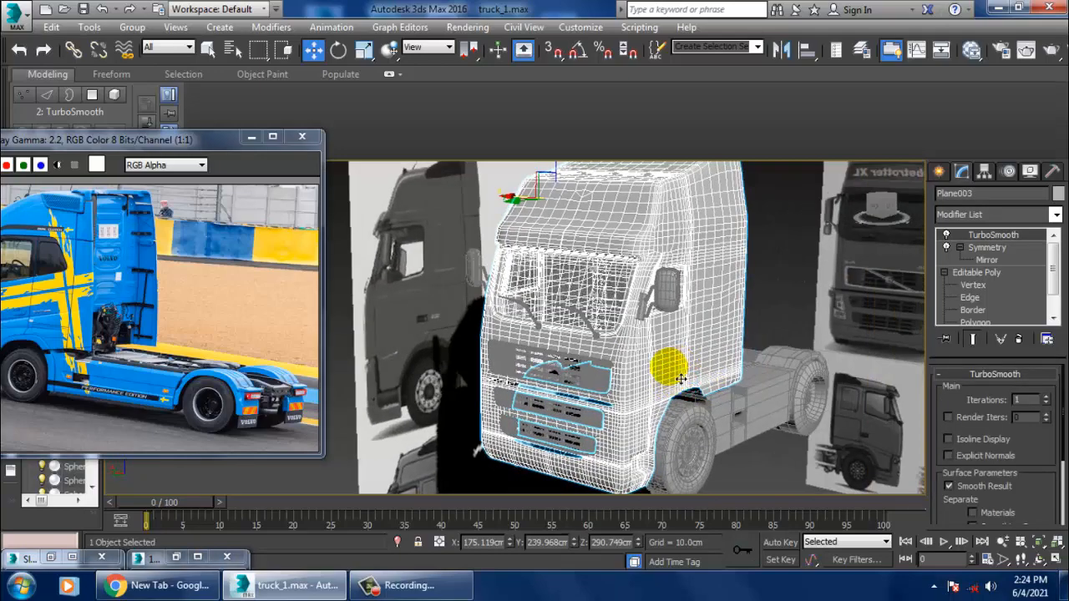